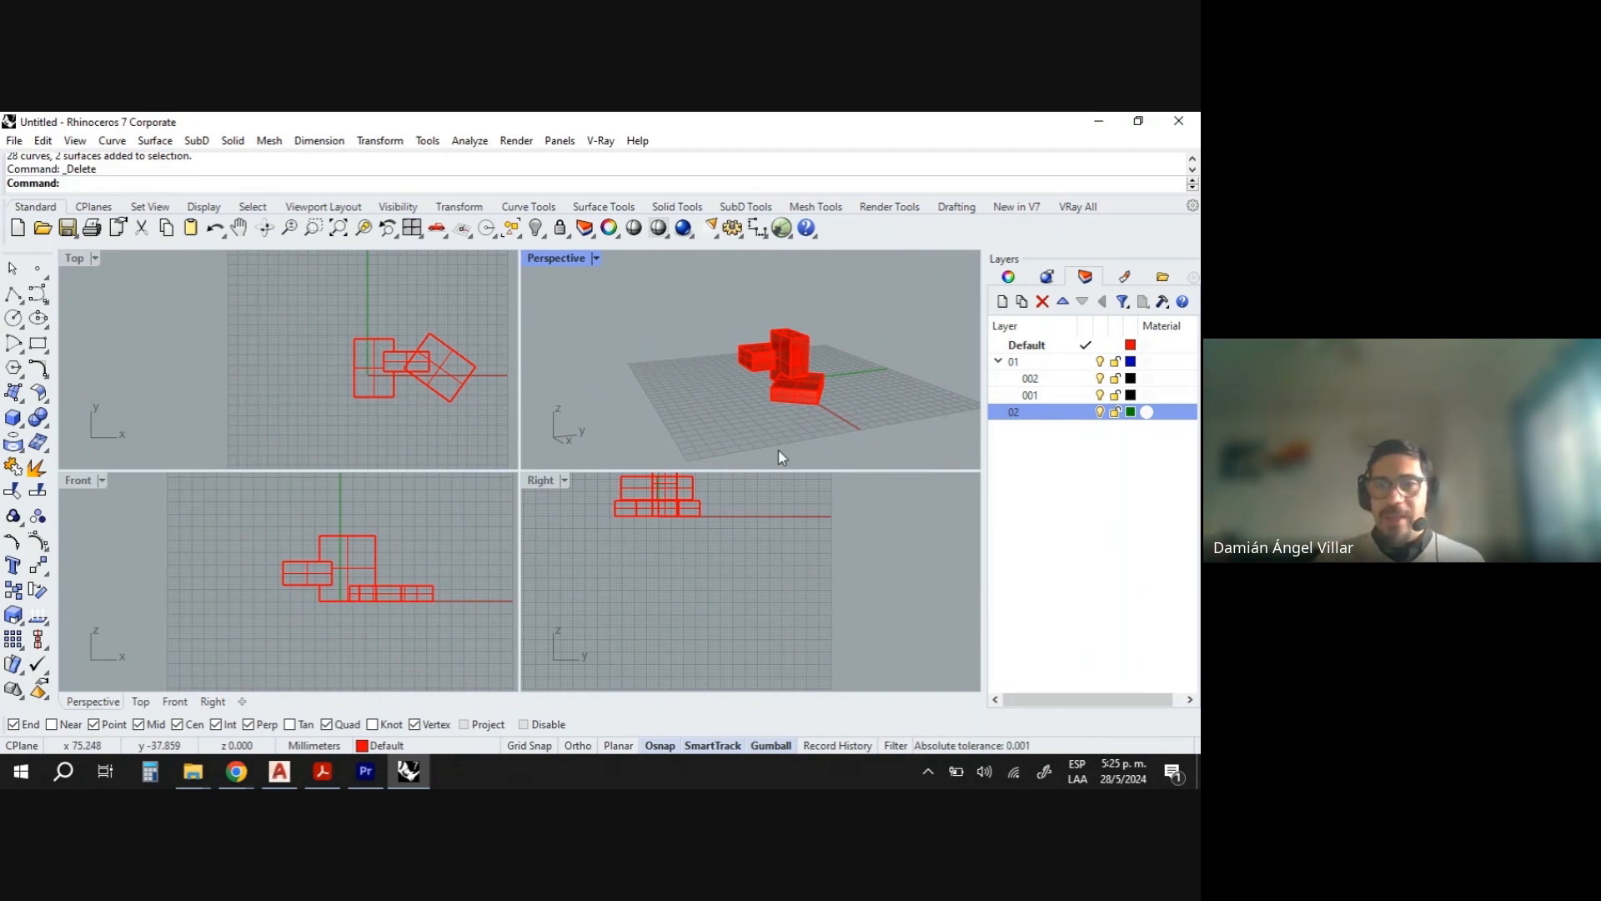
- Draw a wavy control point curve through six points in the Front view
right_drag(776, 453, 782, 386)
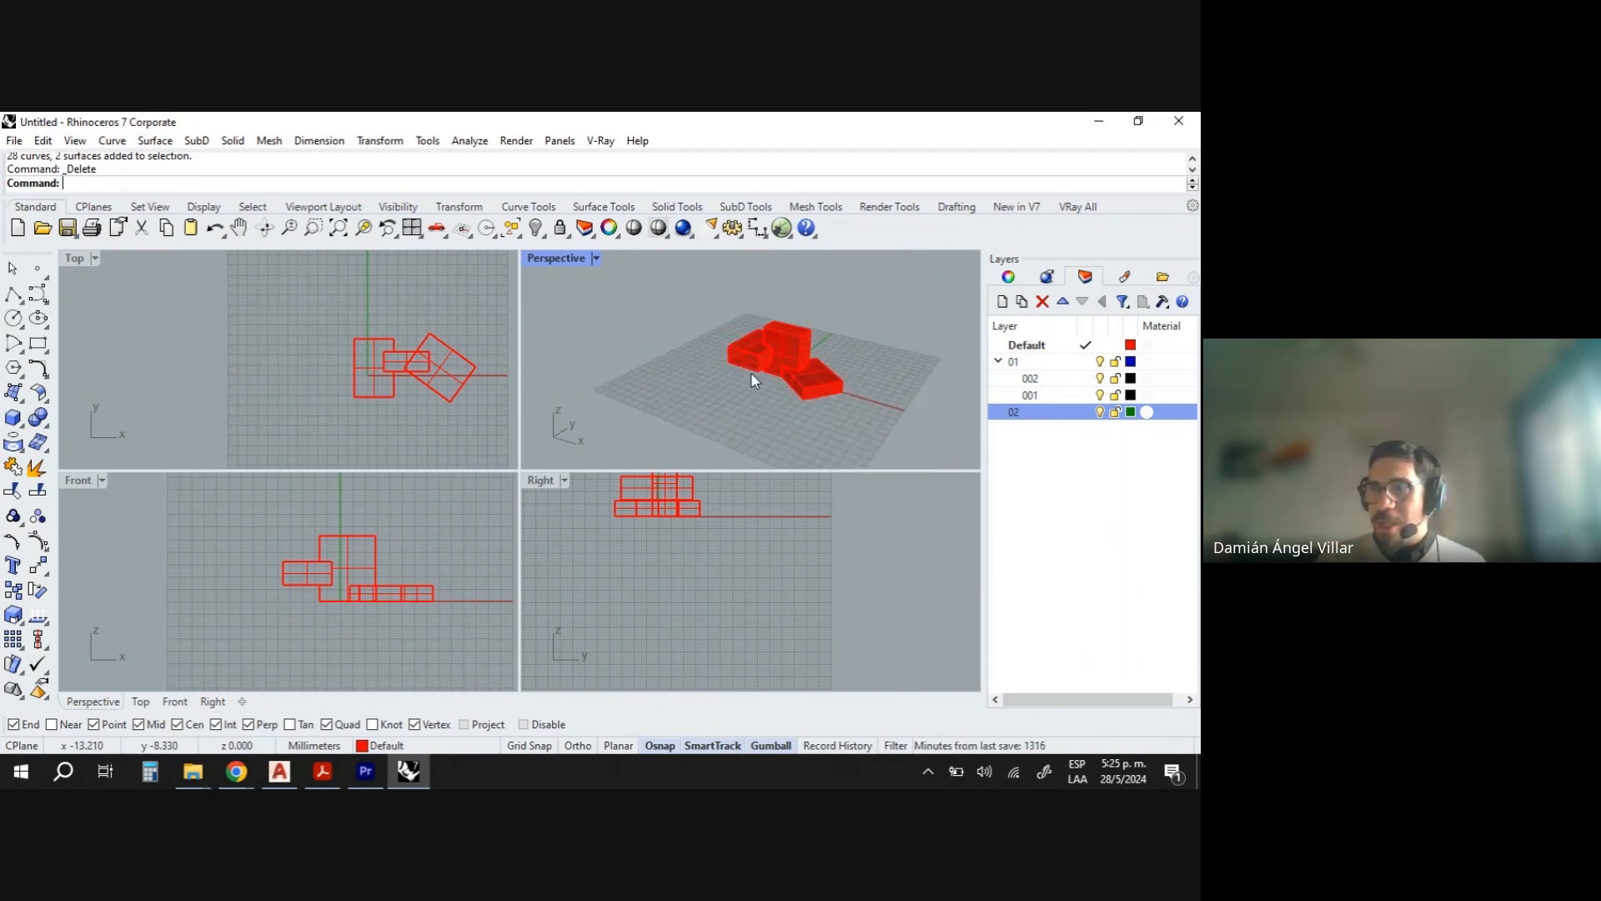
scroll(750, 372, down, 3)
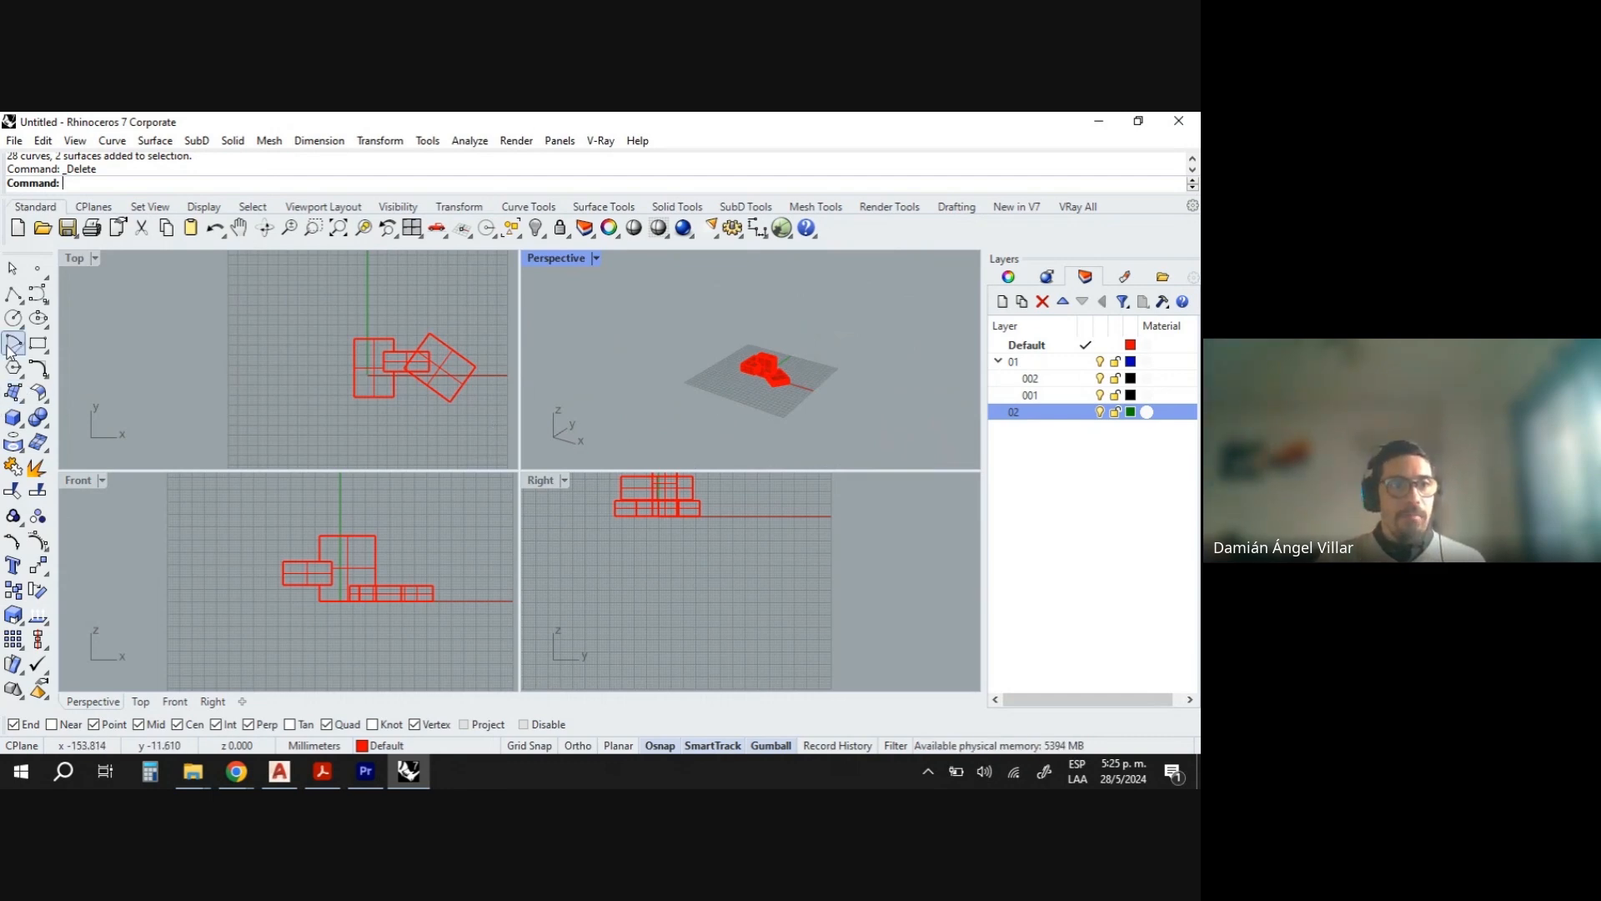
click(37, 297)
scroll(714, 388, up, 3)
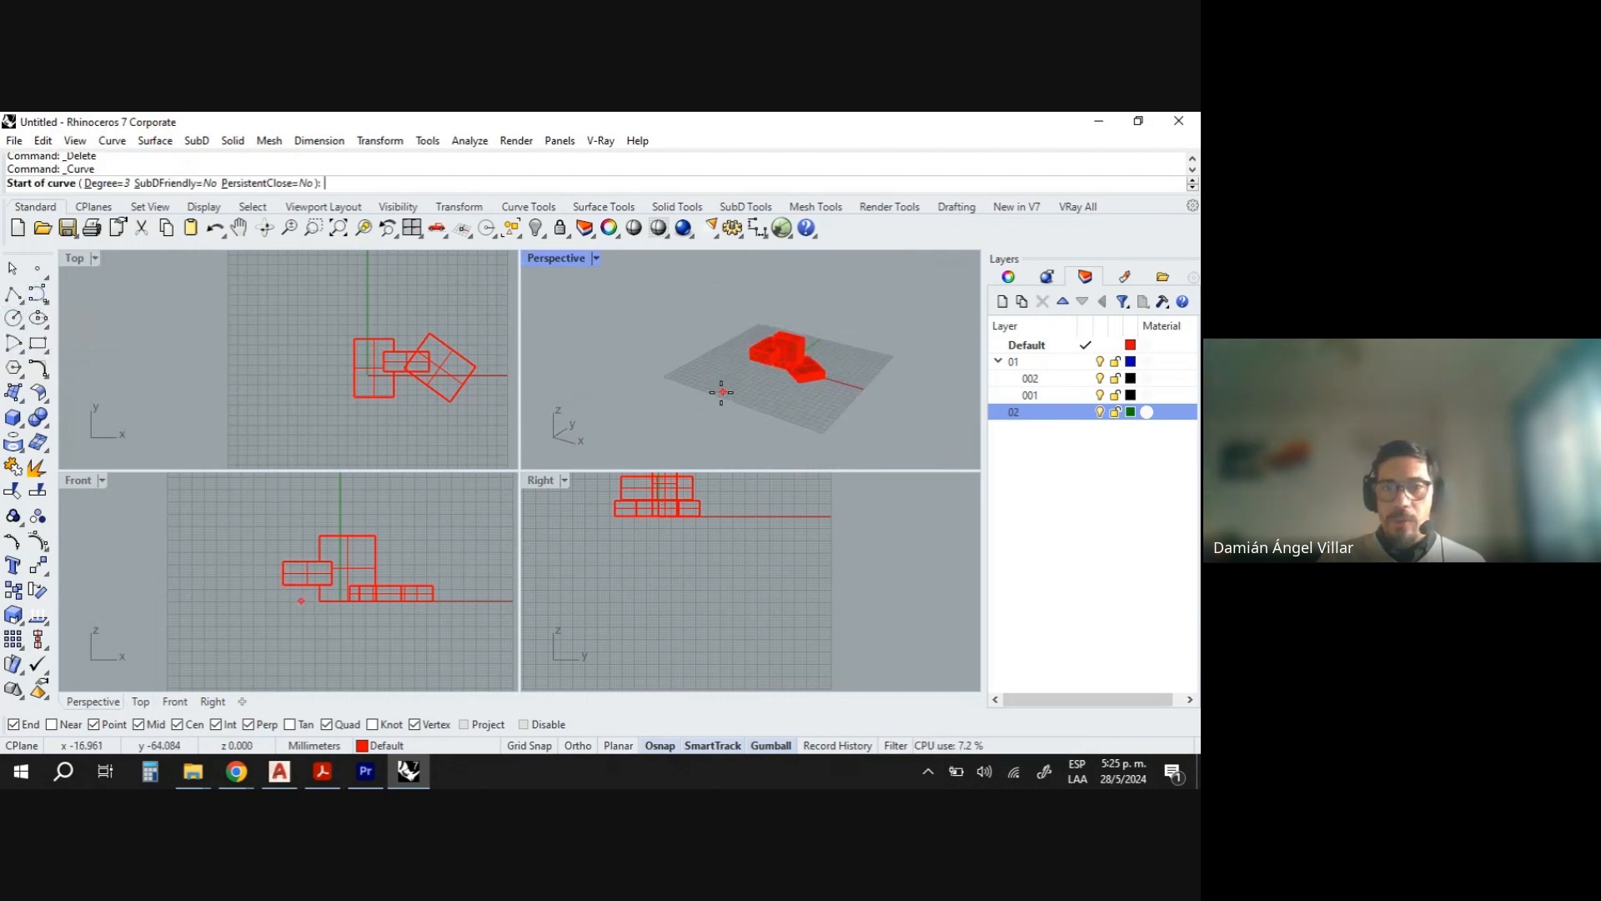
scroll(357, 357, up, 2)
scroll(328, 500, down, 5)
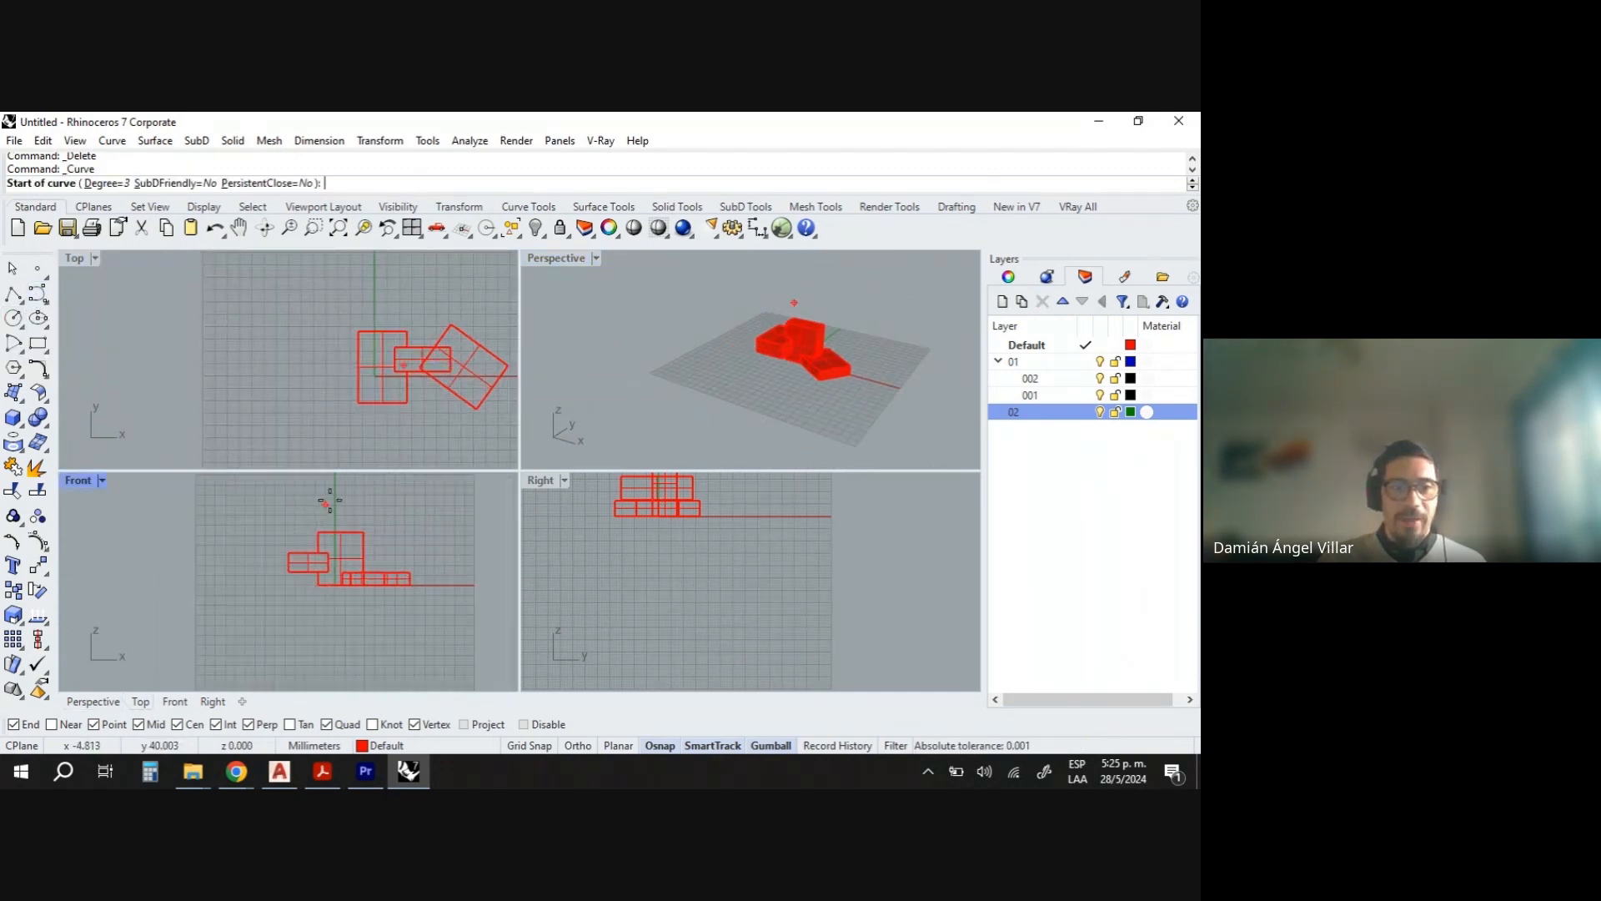
scroll(398, 535, up, 4)
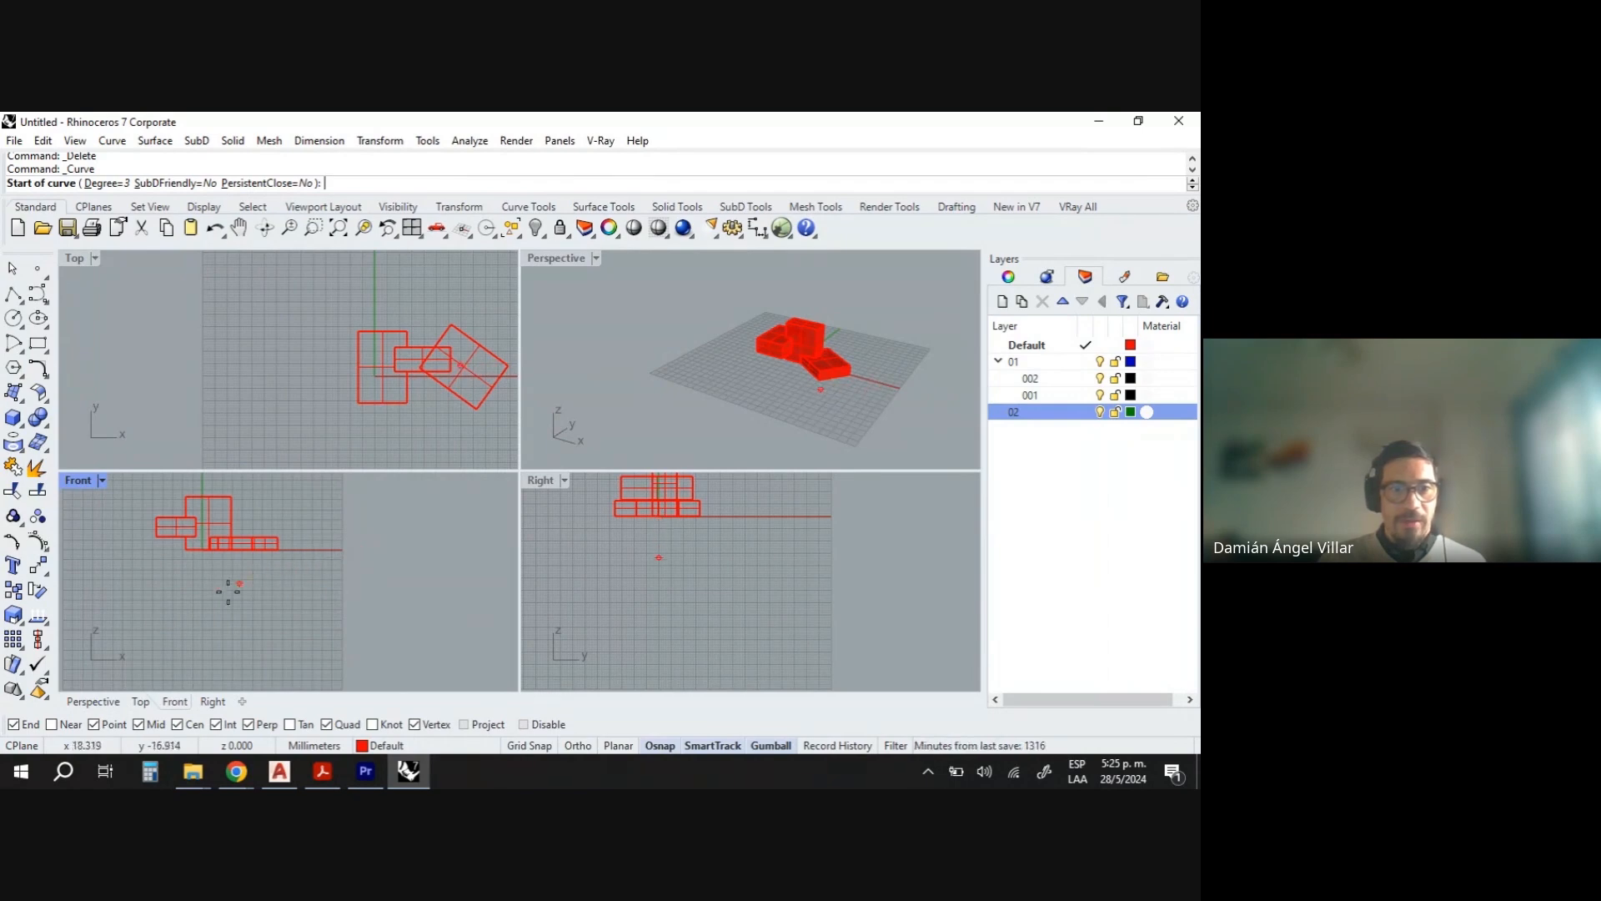
click(138, 611)
click(172, 595)
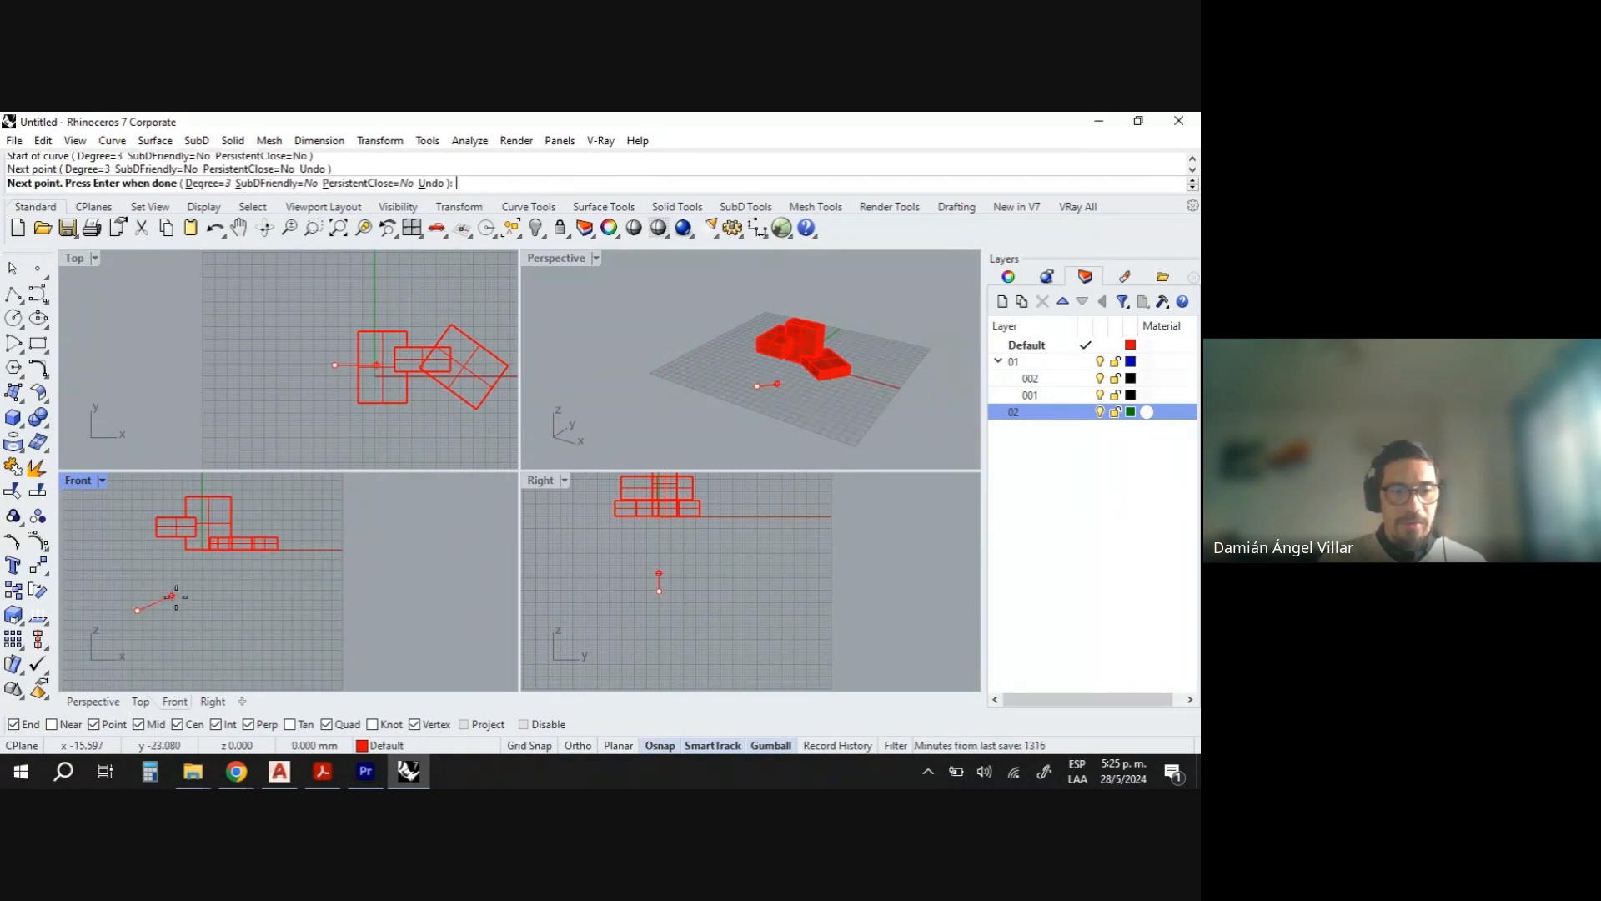
click(233, 621)
click(271, 592)
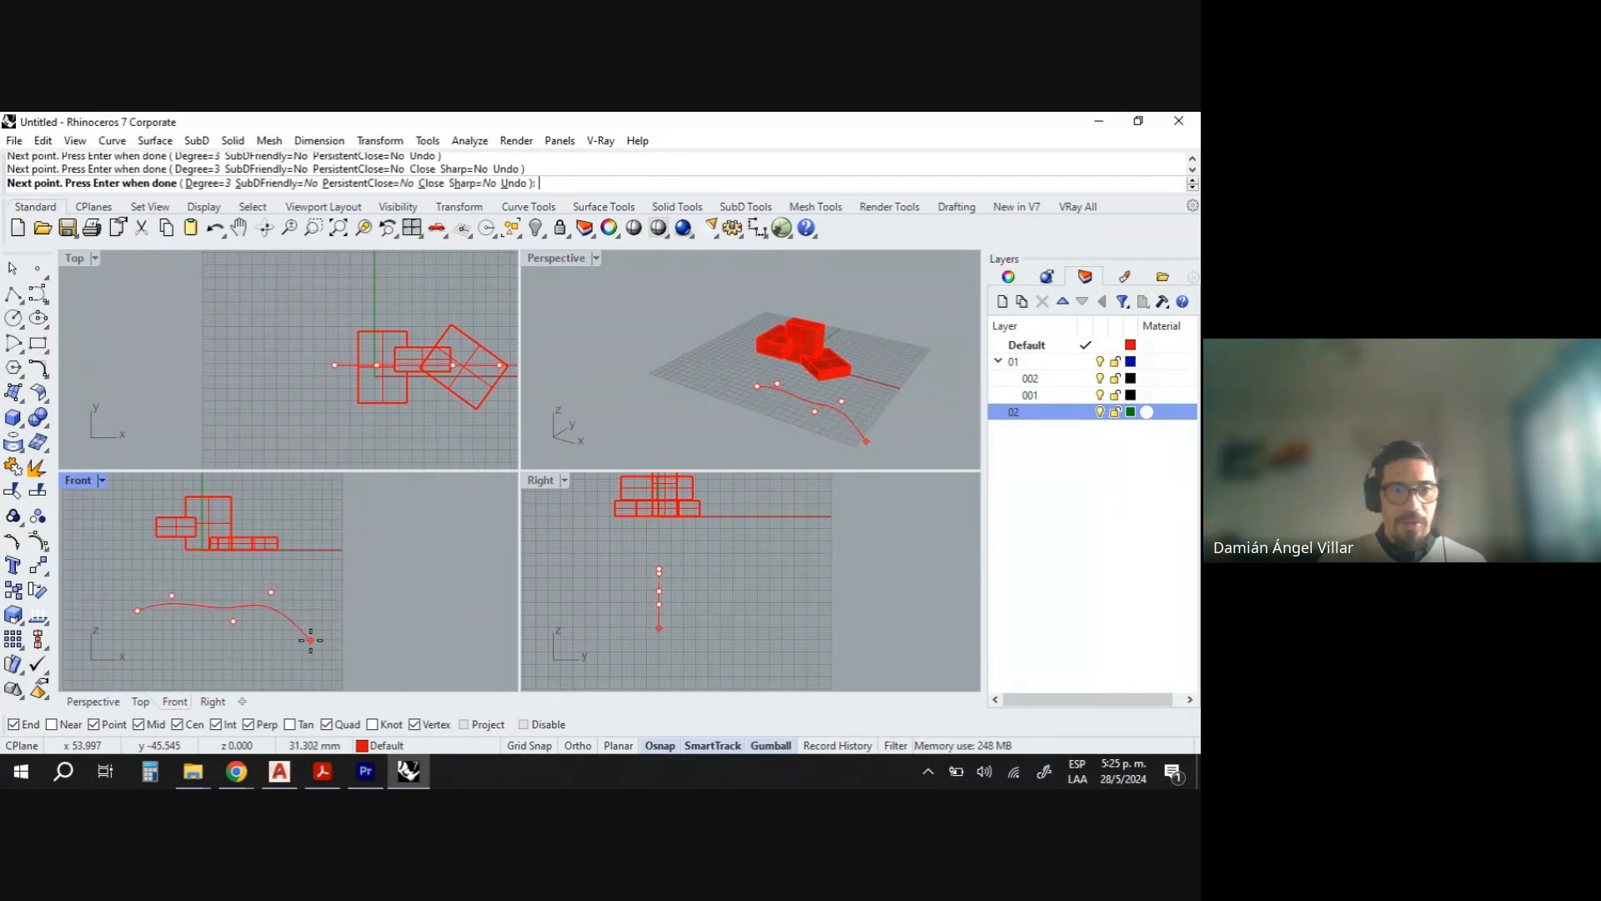
click(310, 640)
click(337, 595)
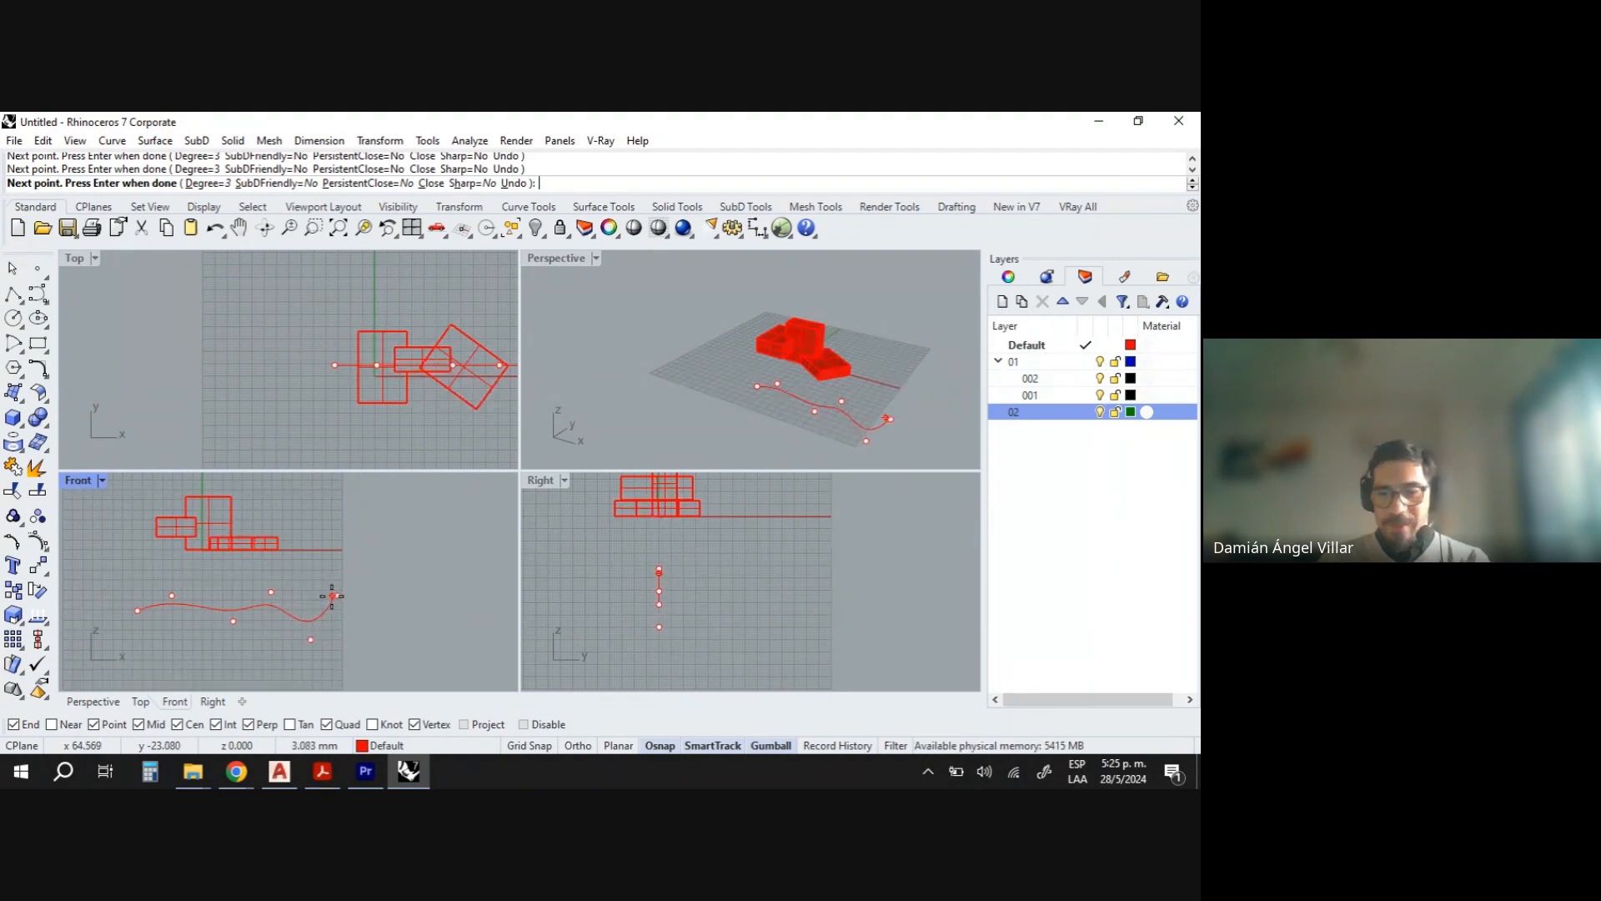
key(Return)
key(Return)
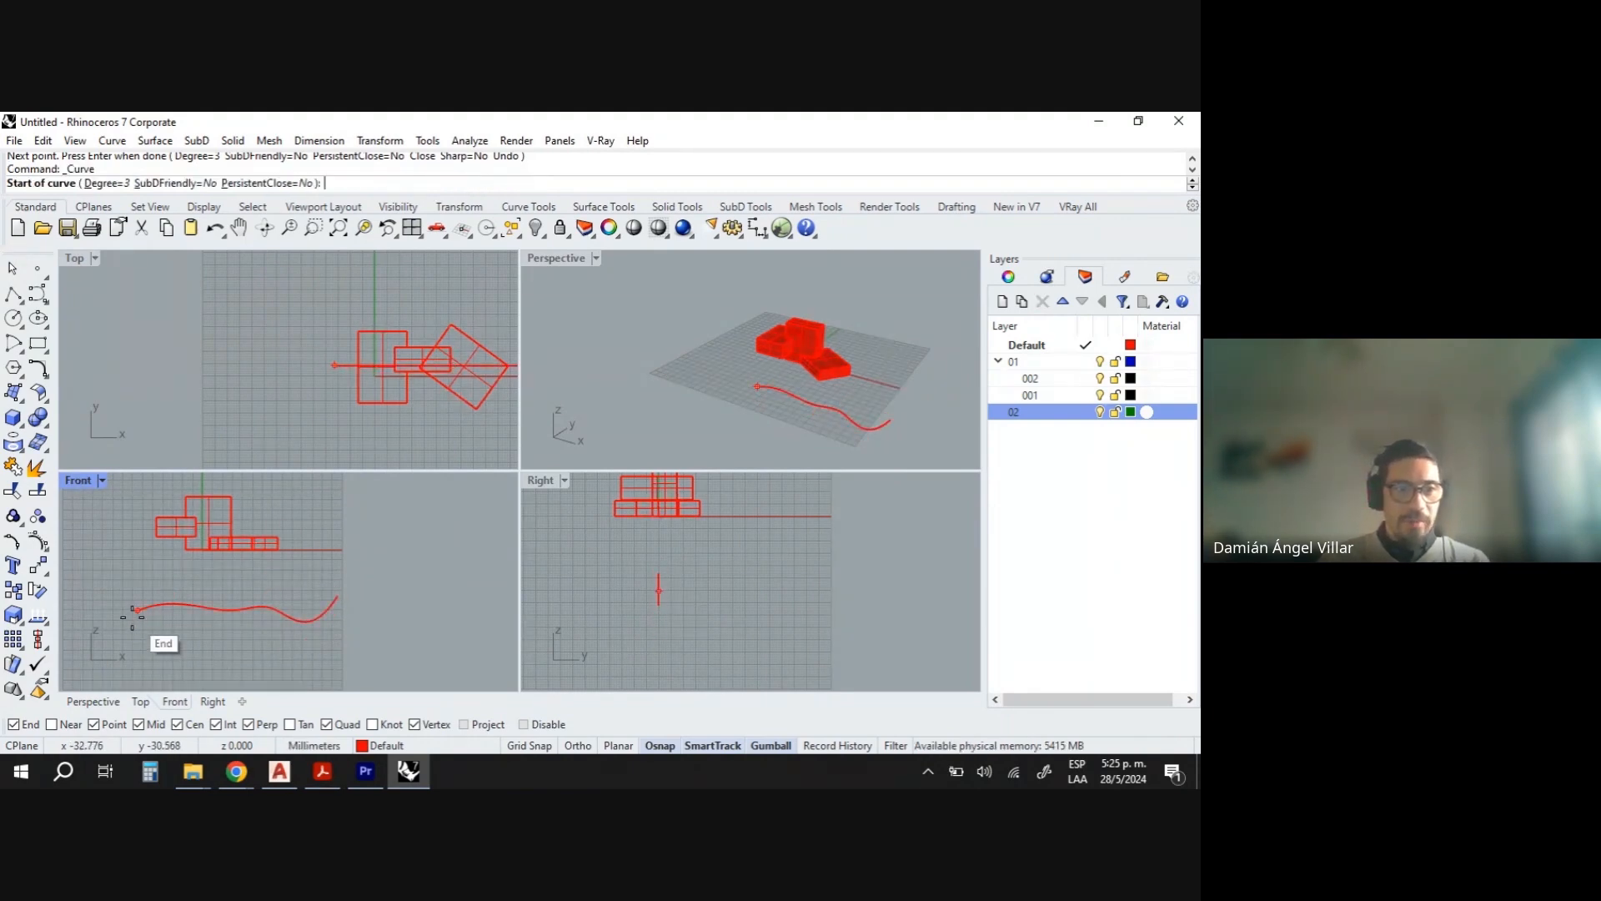
- Draw a second wavy control point curve of six points across the Front view, crossing the first
click(138, 580)
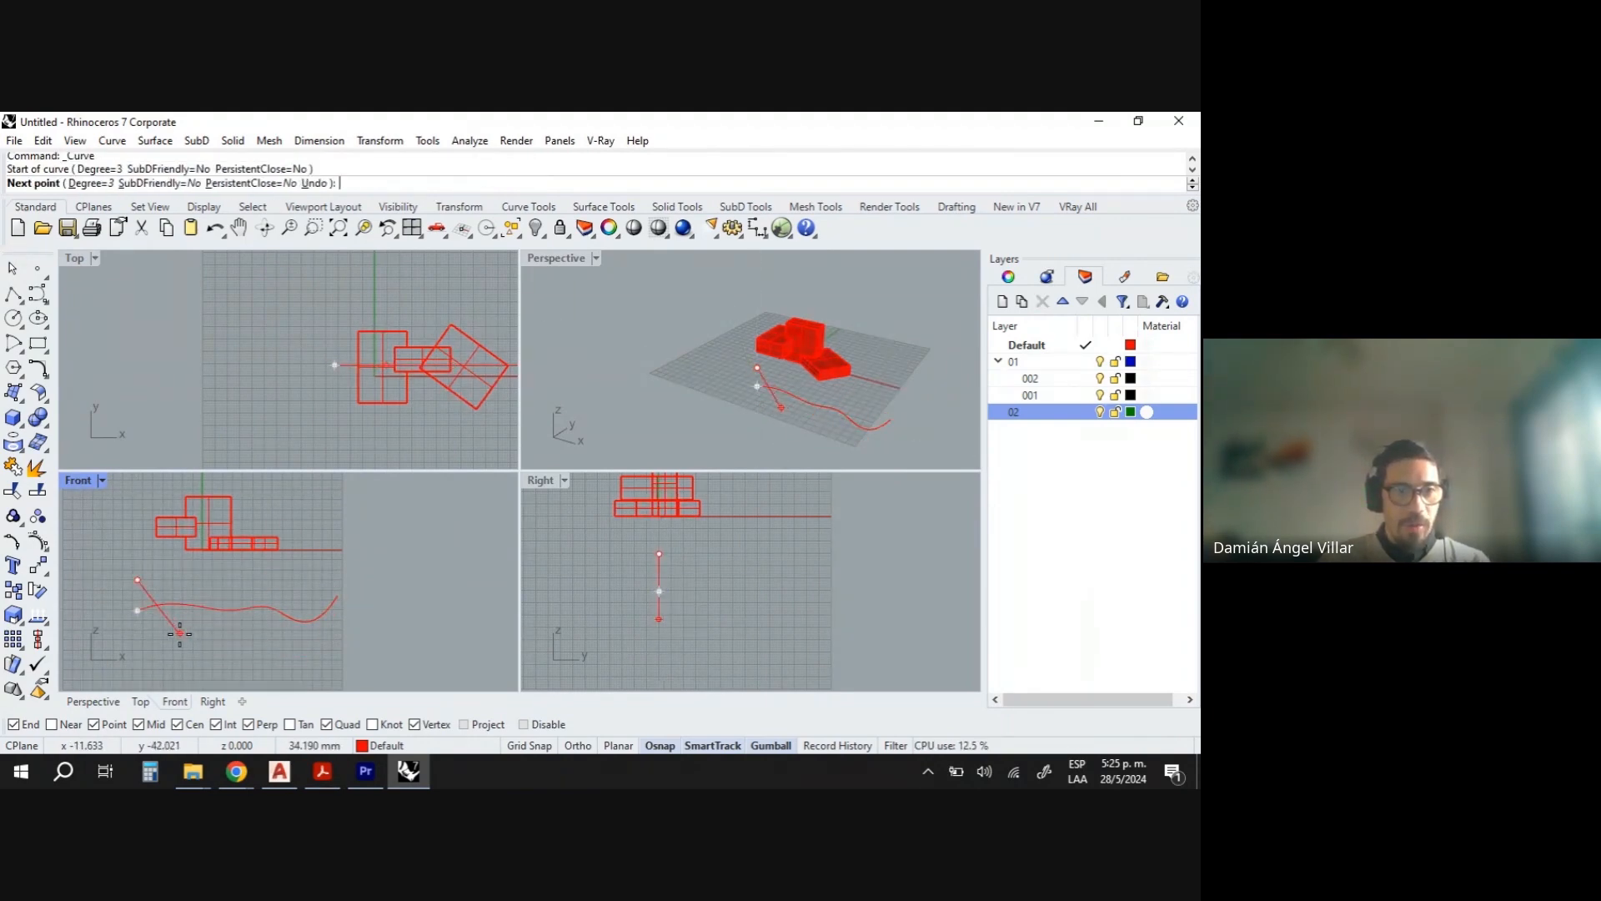
click(180, 634)
scroll(218, 622, up, 2)
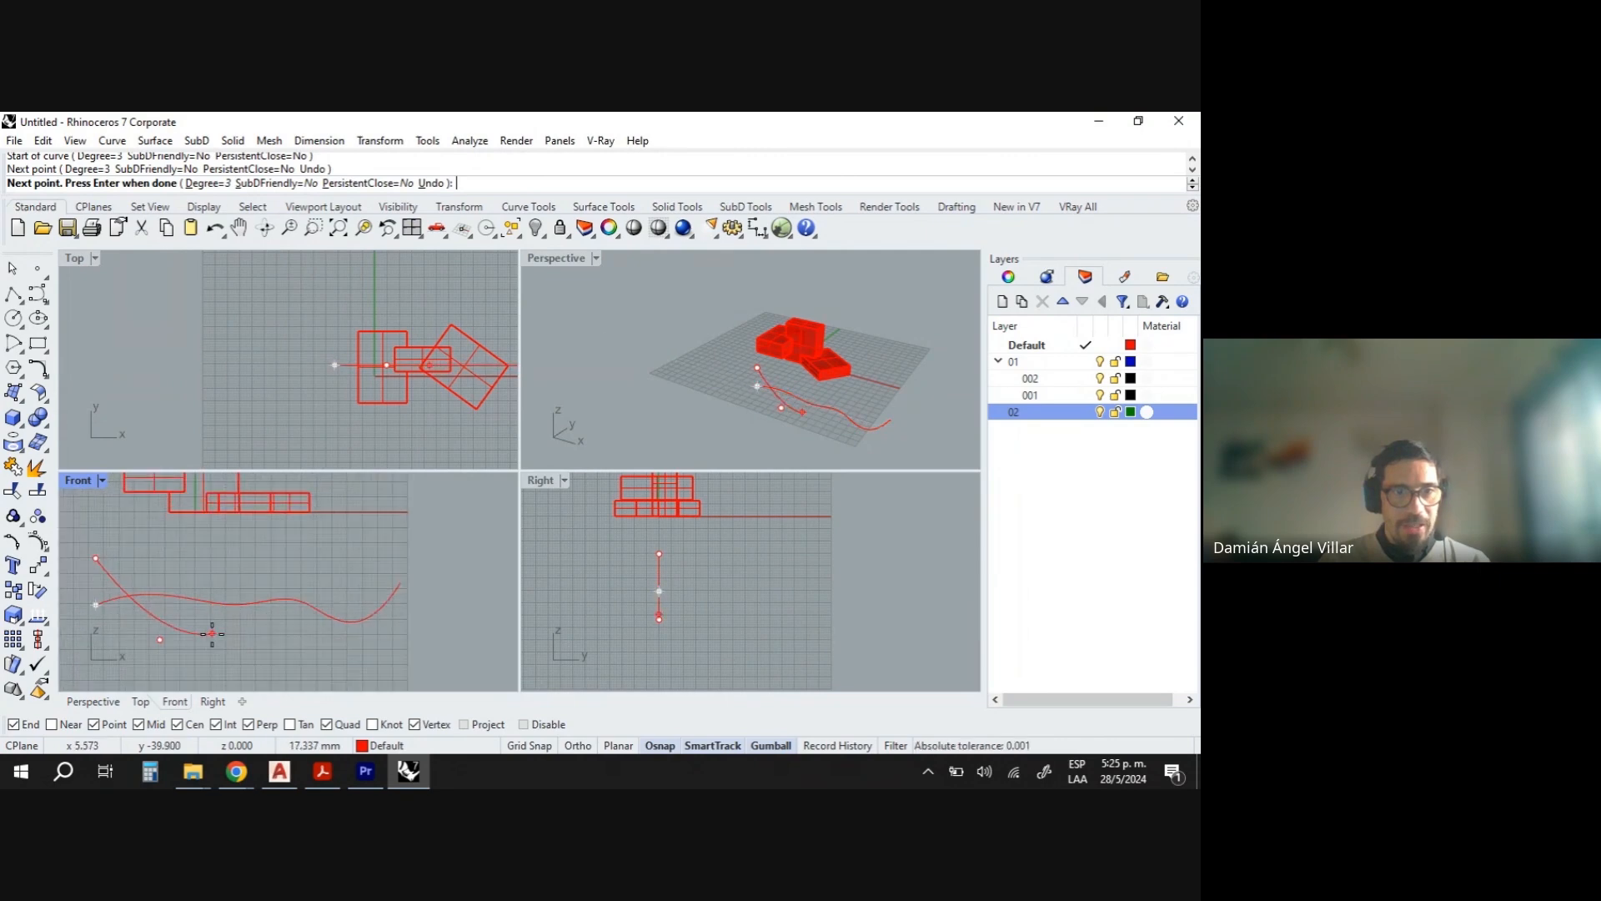
click(213, 633)
click(282, 624)
click(351, 605)
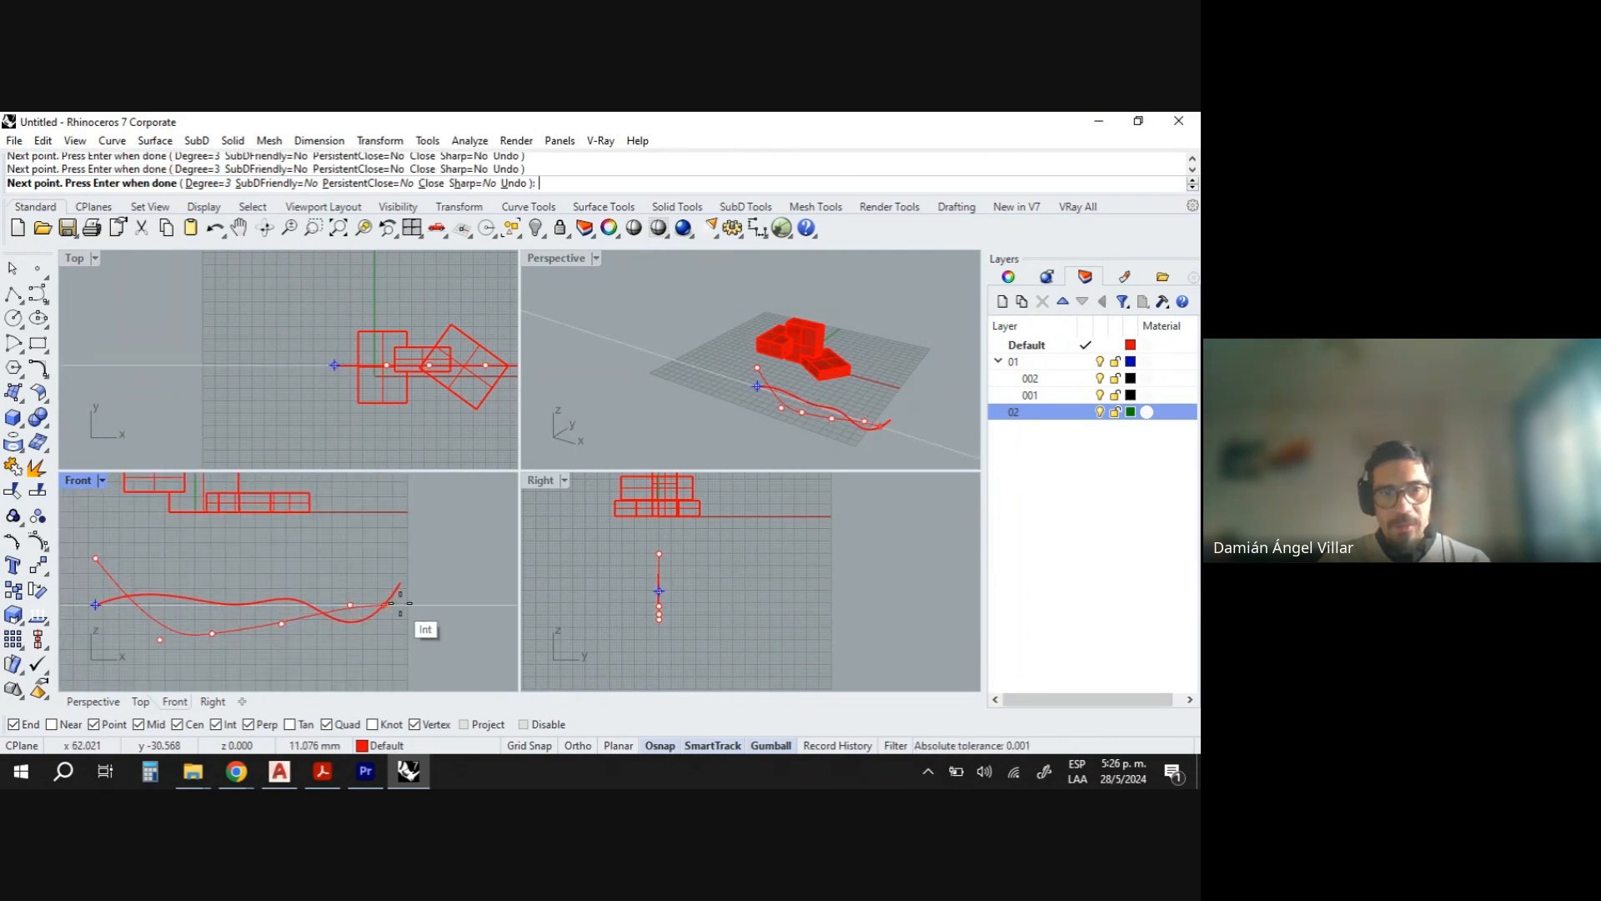
click(400, 584)
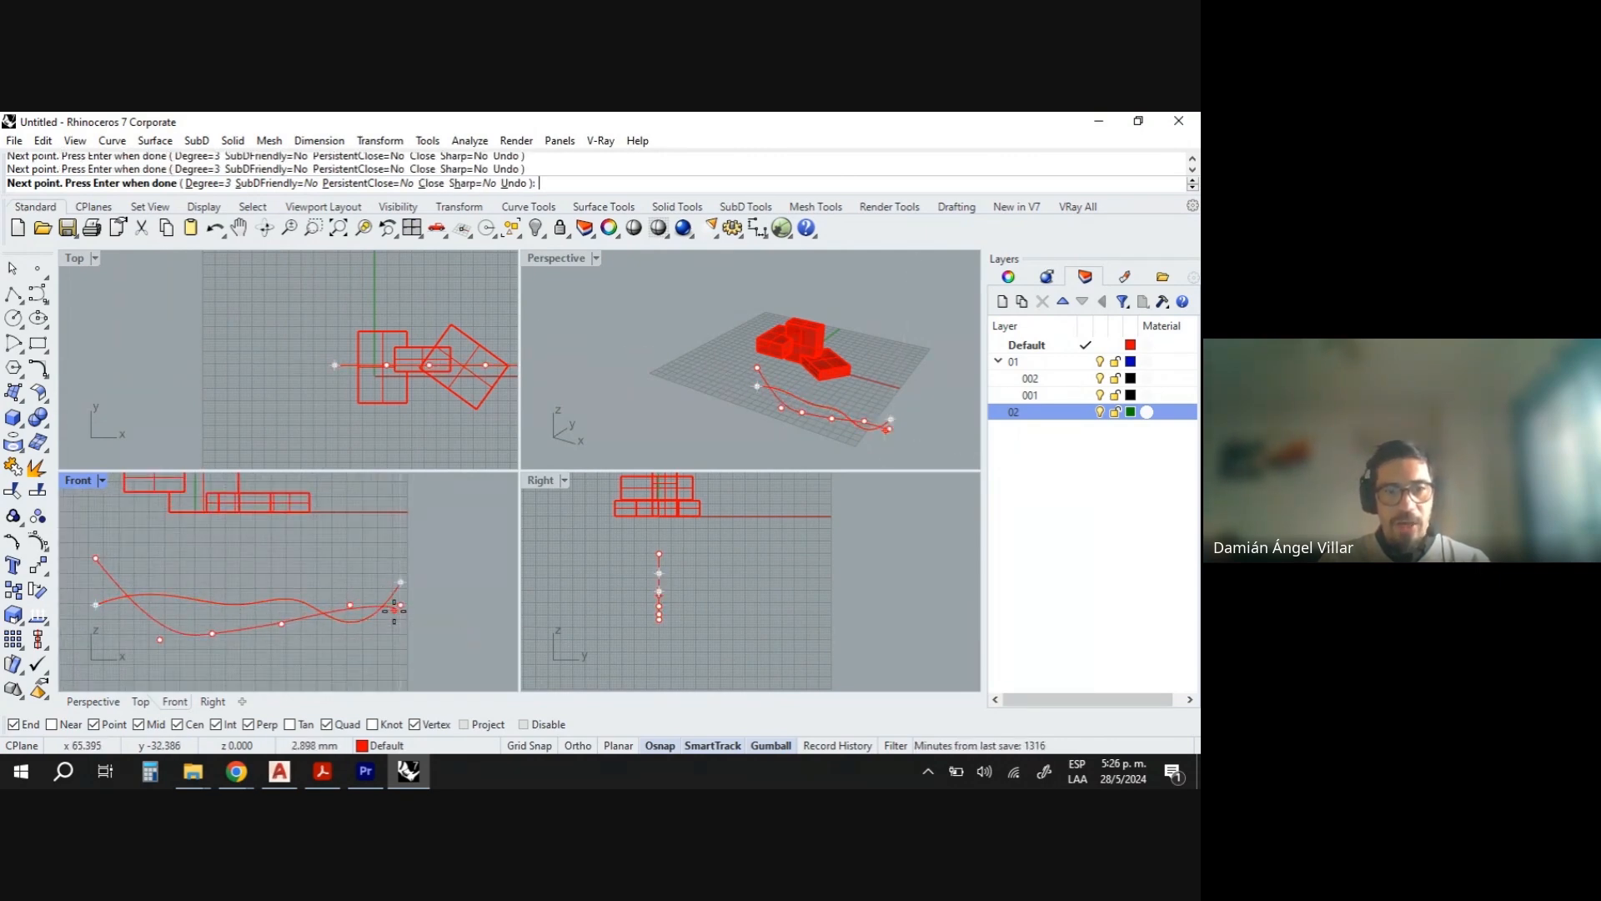
key(Return)
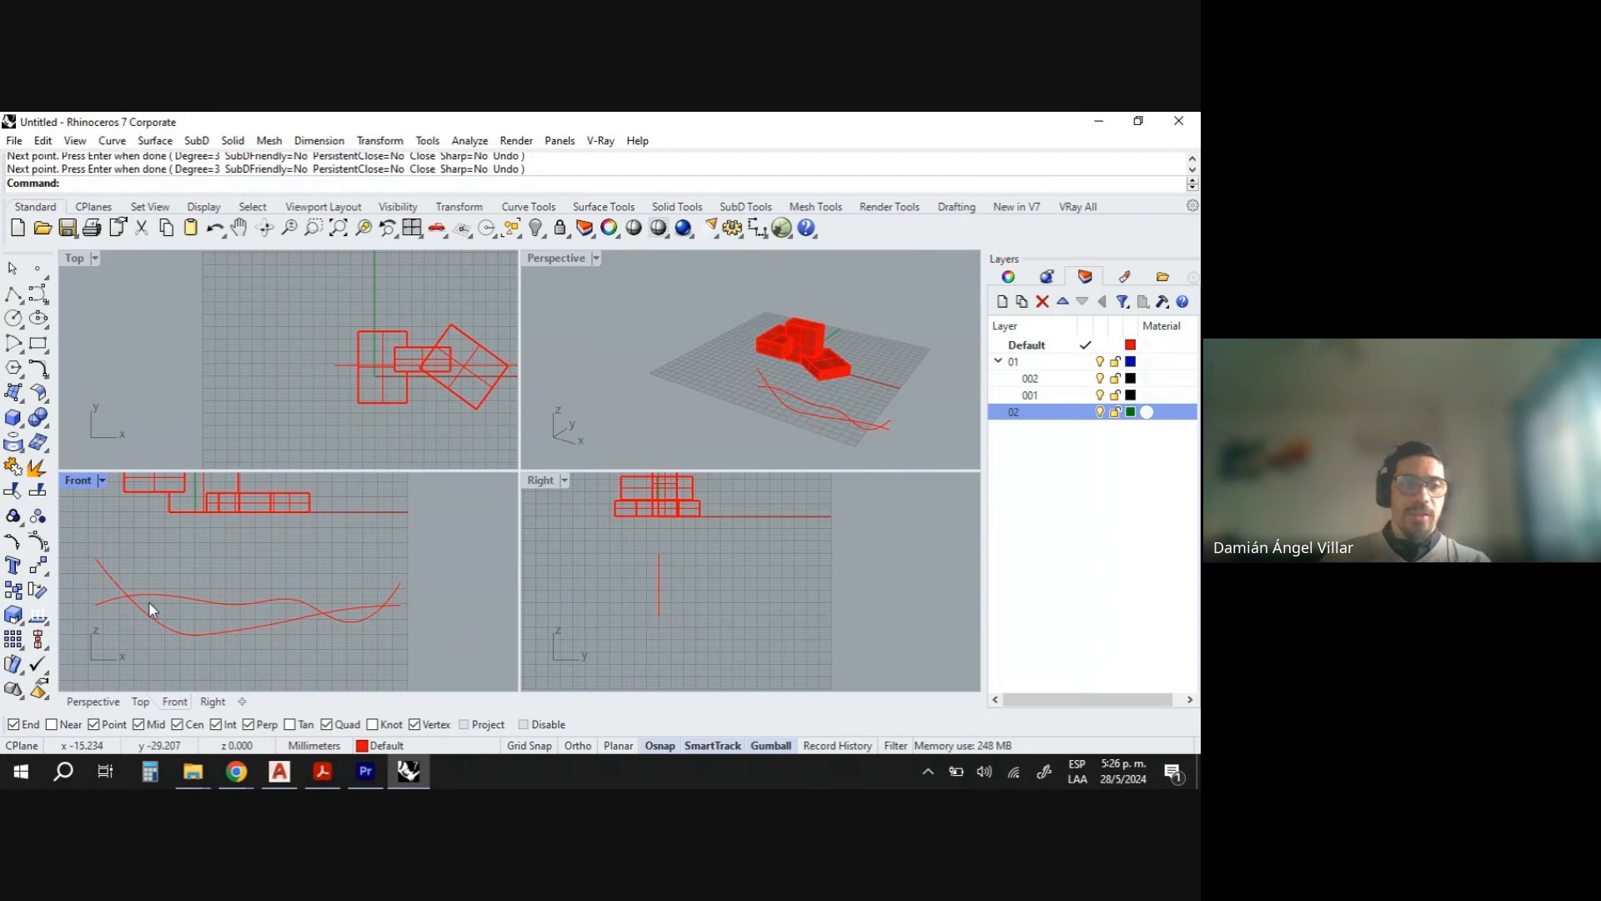
- Draw a third wavy control point curve crossing the other two in the Front view
key(Return)
click(98, 606)
click(95, 643)
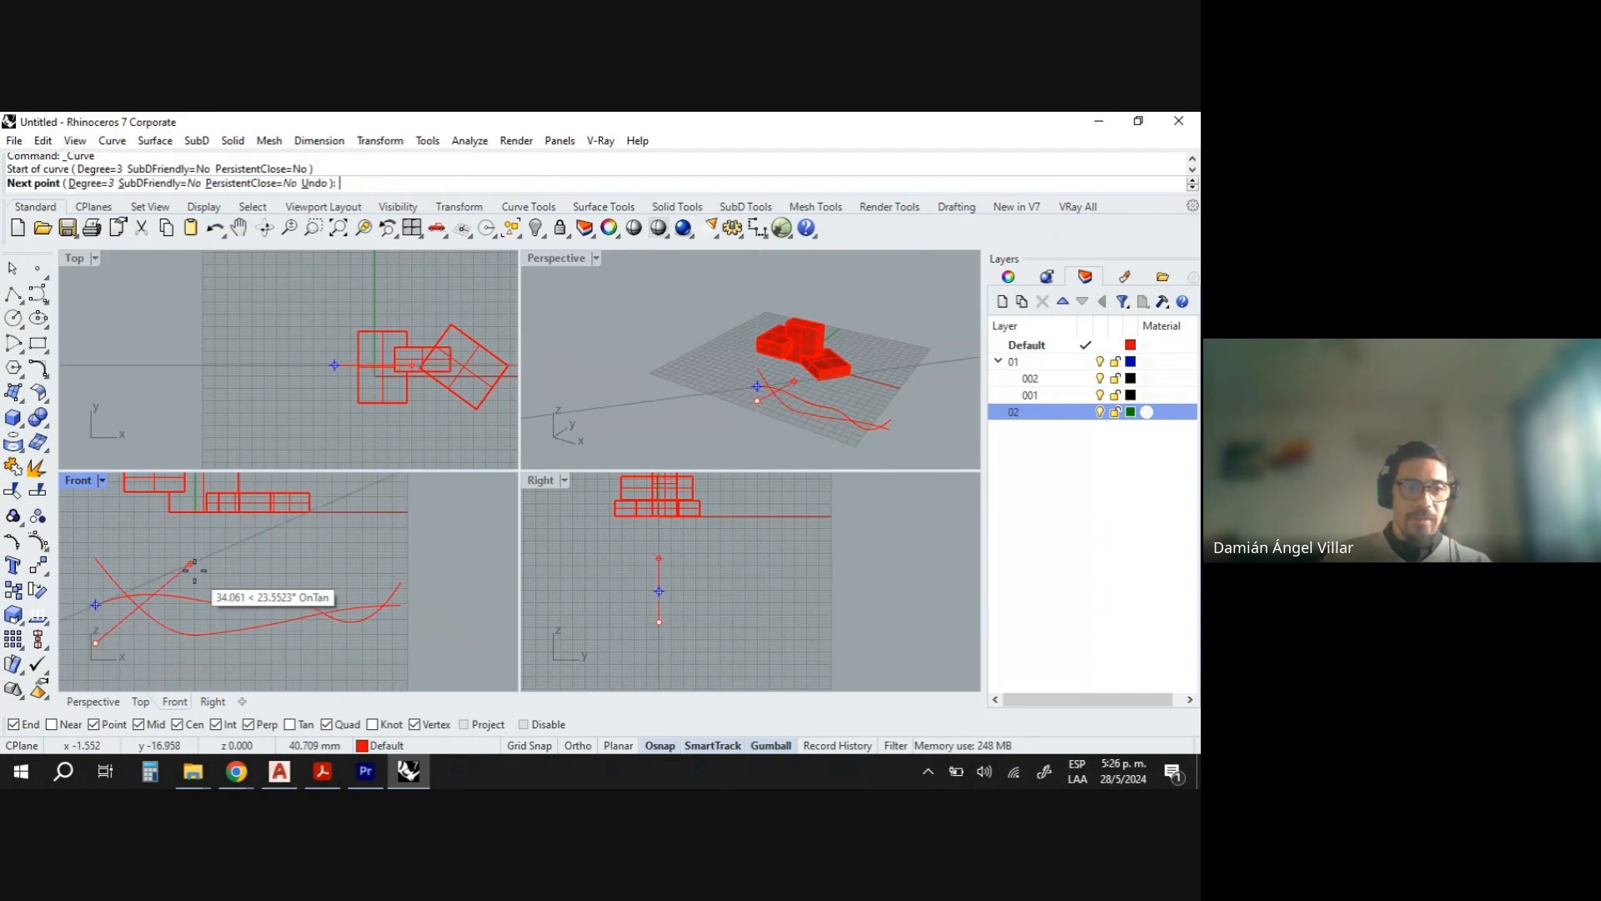
click(275, 582)
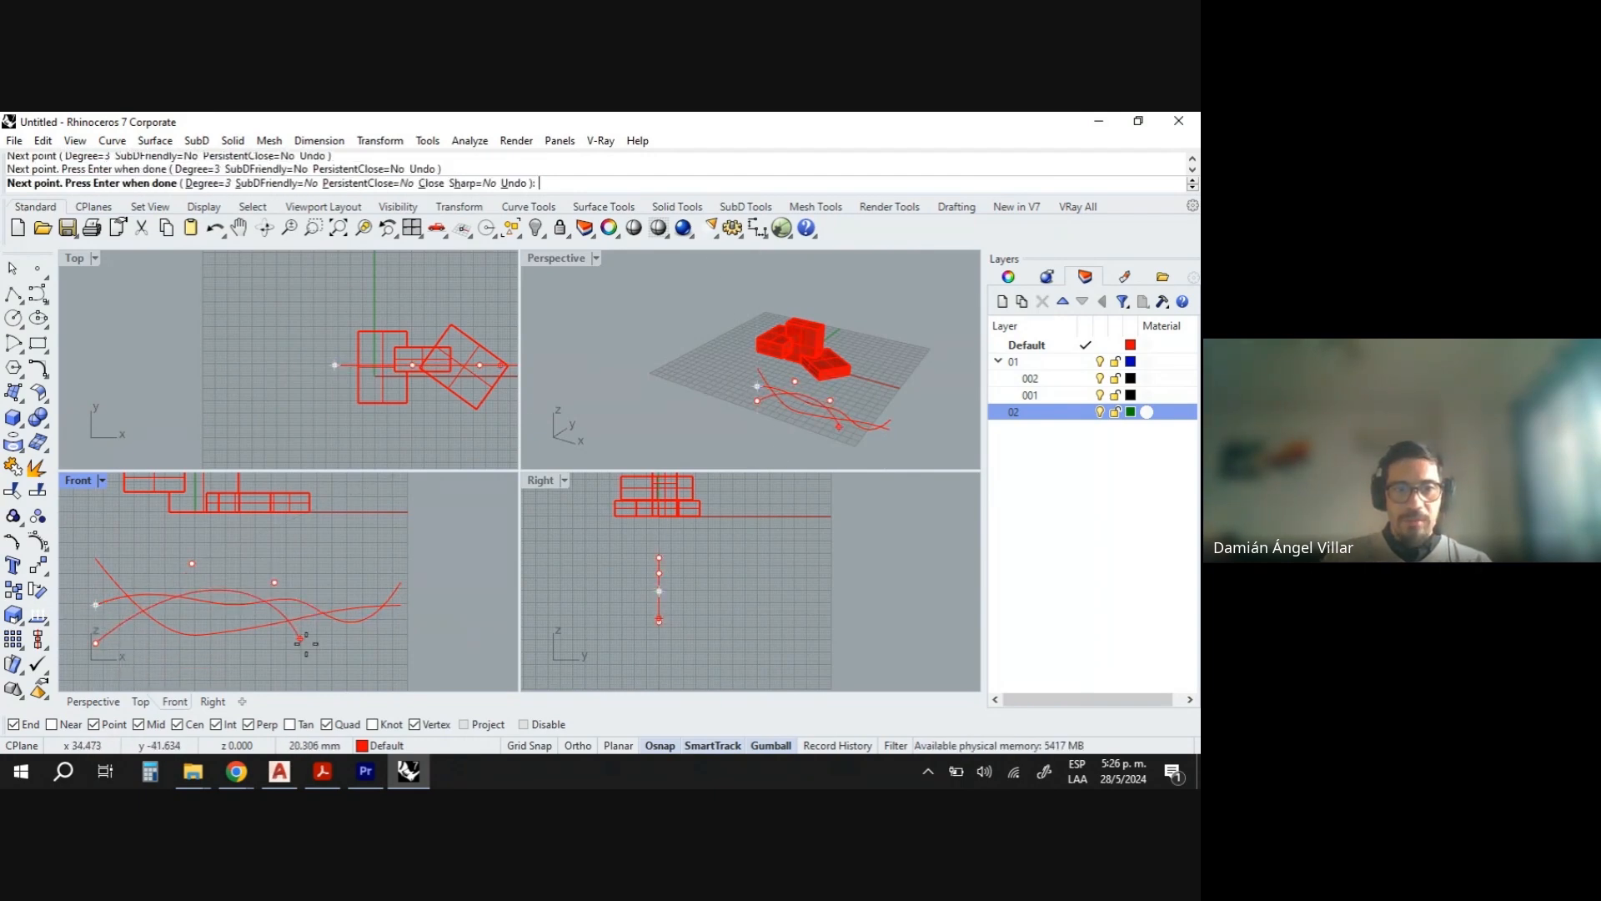
click(310, 645)
click(385, 635)
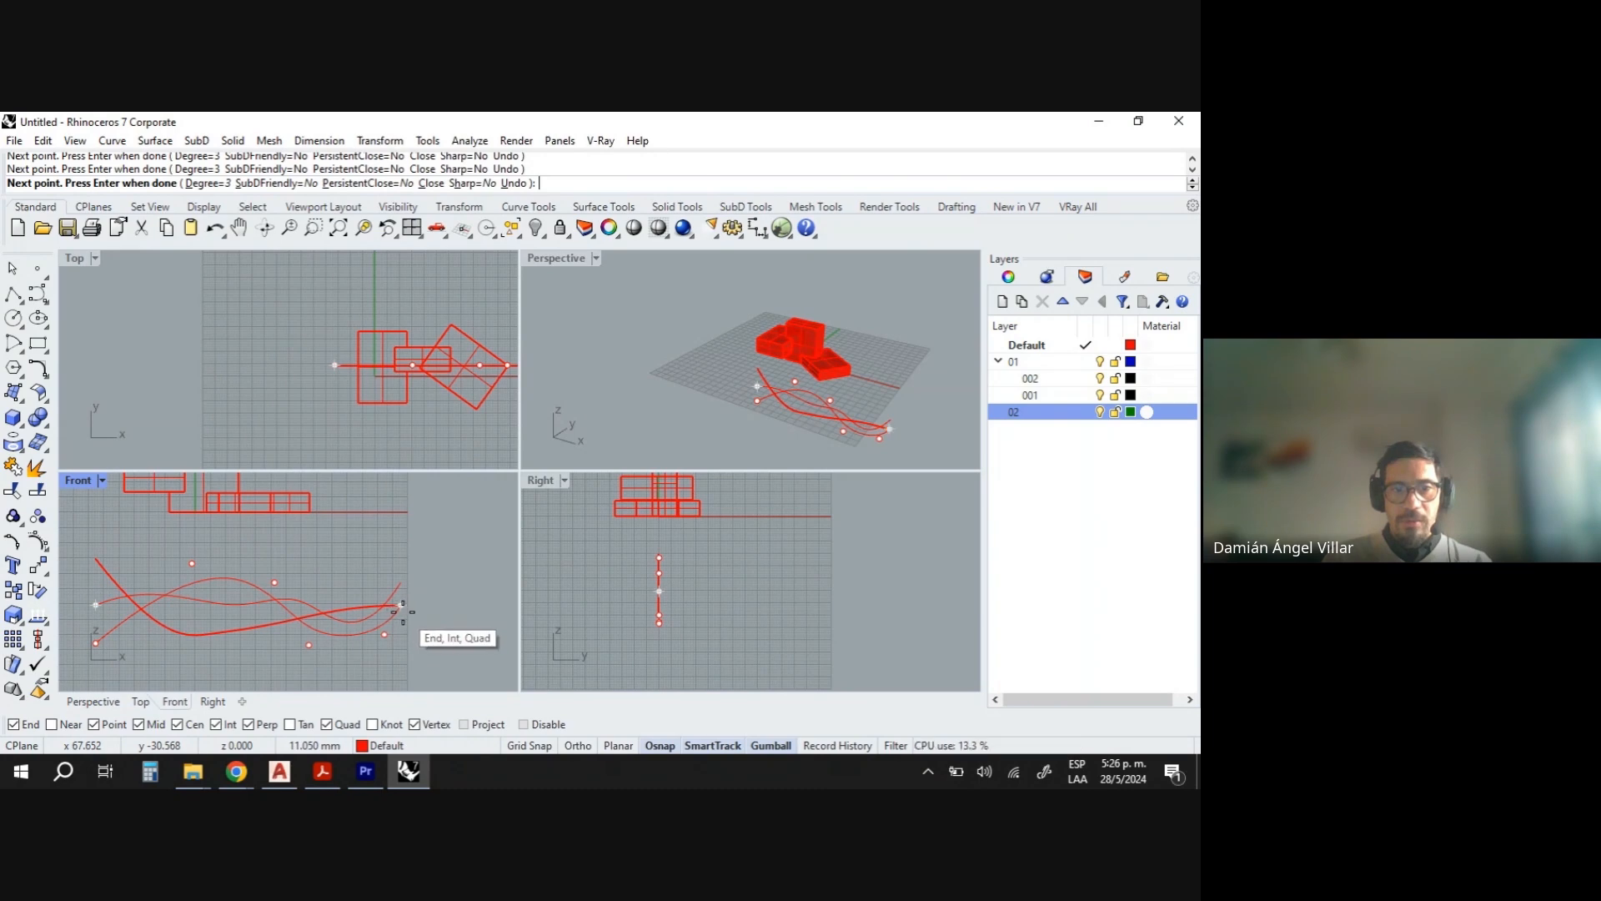
scroll(402, 614, up, 2)
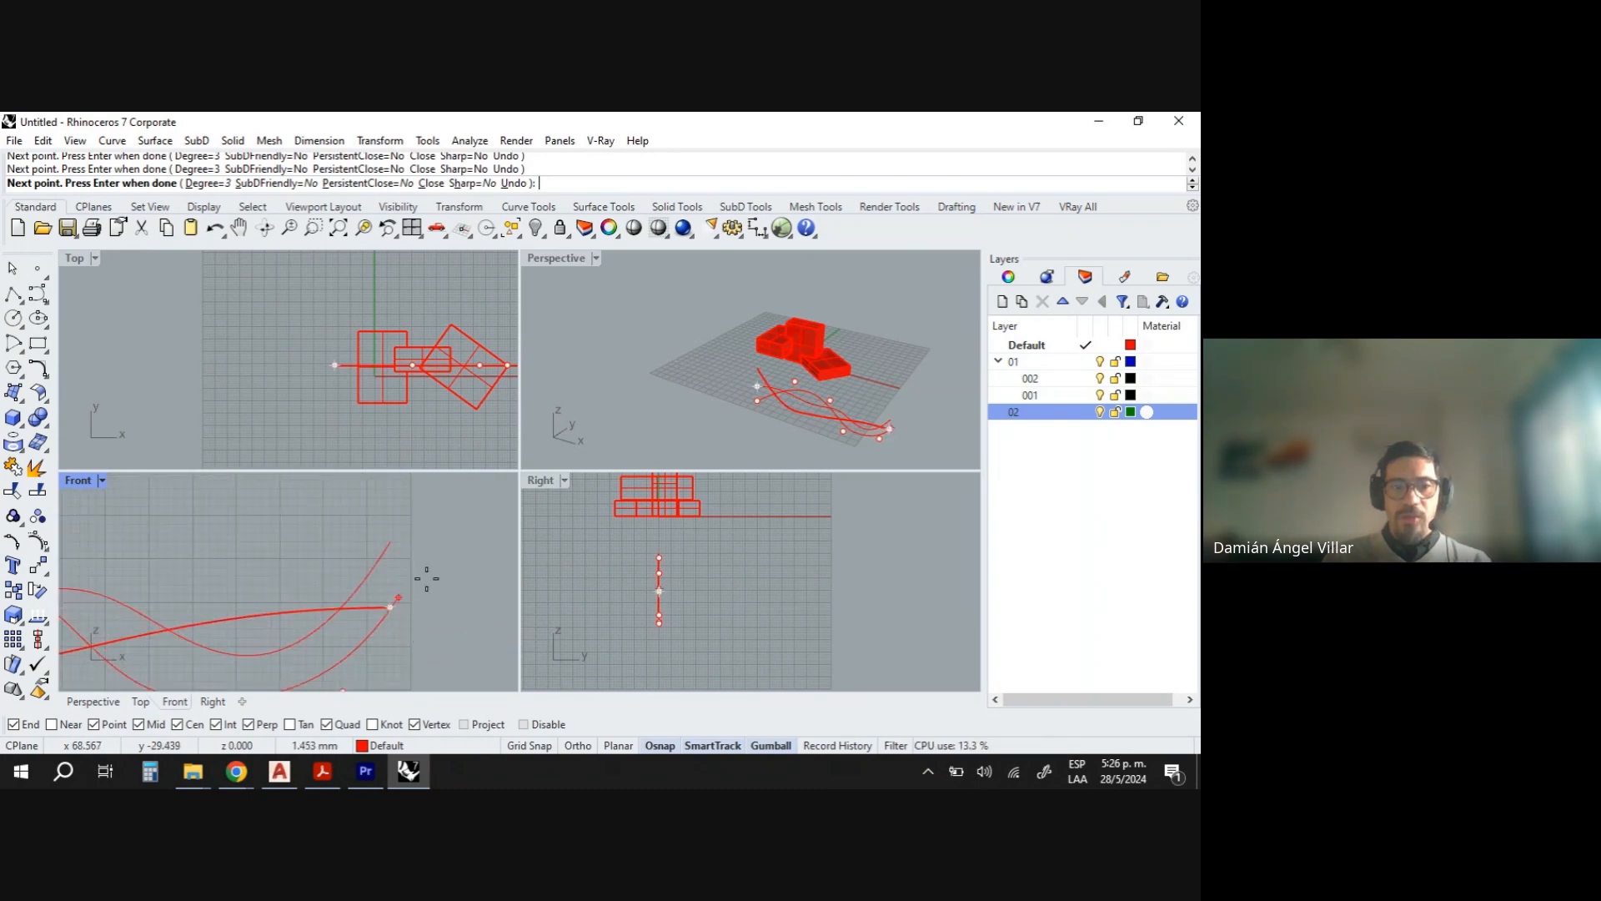
scroll(422, 579, up, 1)
key(Return)
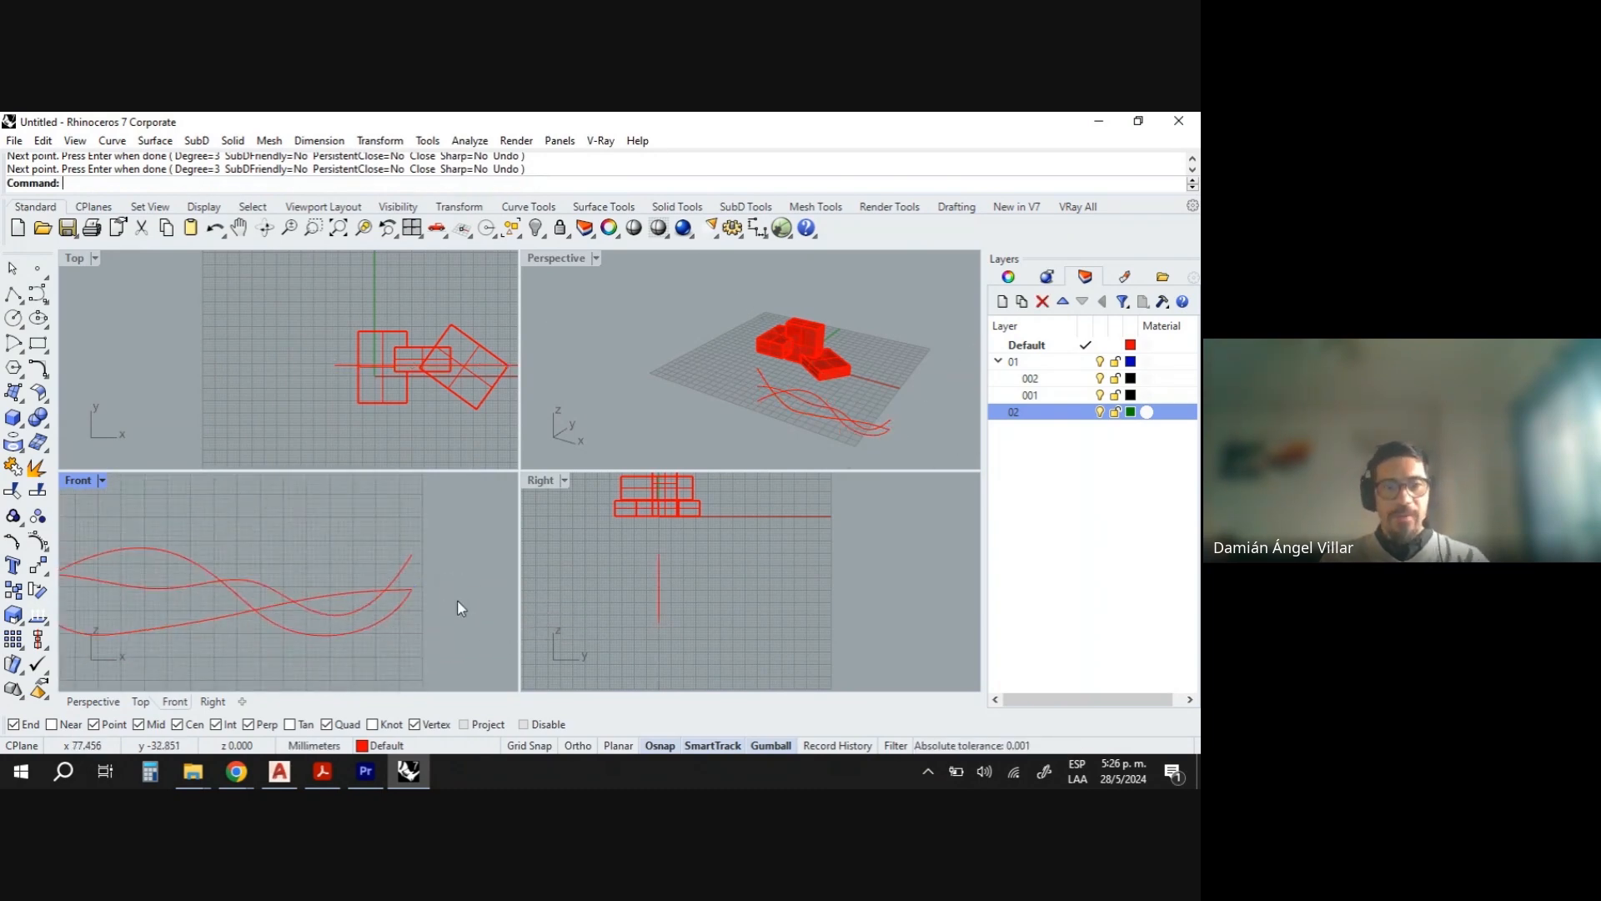
- Move one of the three curves along the Y direction, away from the others
scroll(380, 623, down, 4)
drag(373, 641, 332, 593)
right_drag(936, 411, 874, 416)
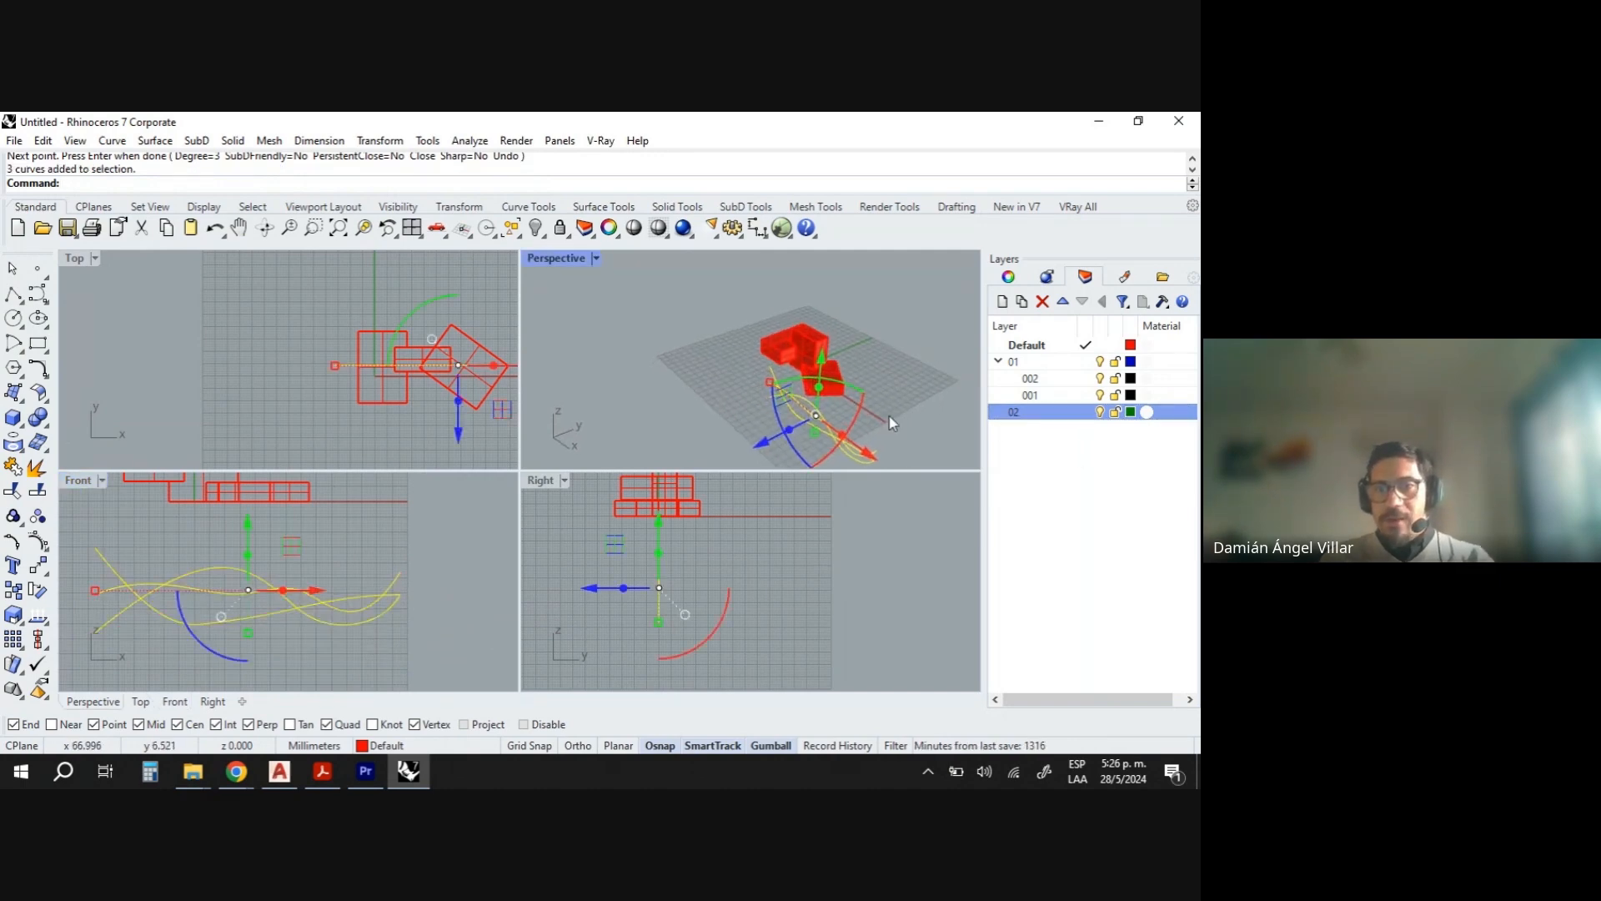
click(889, 421)
click(794, 422)
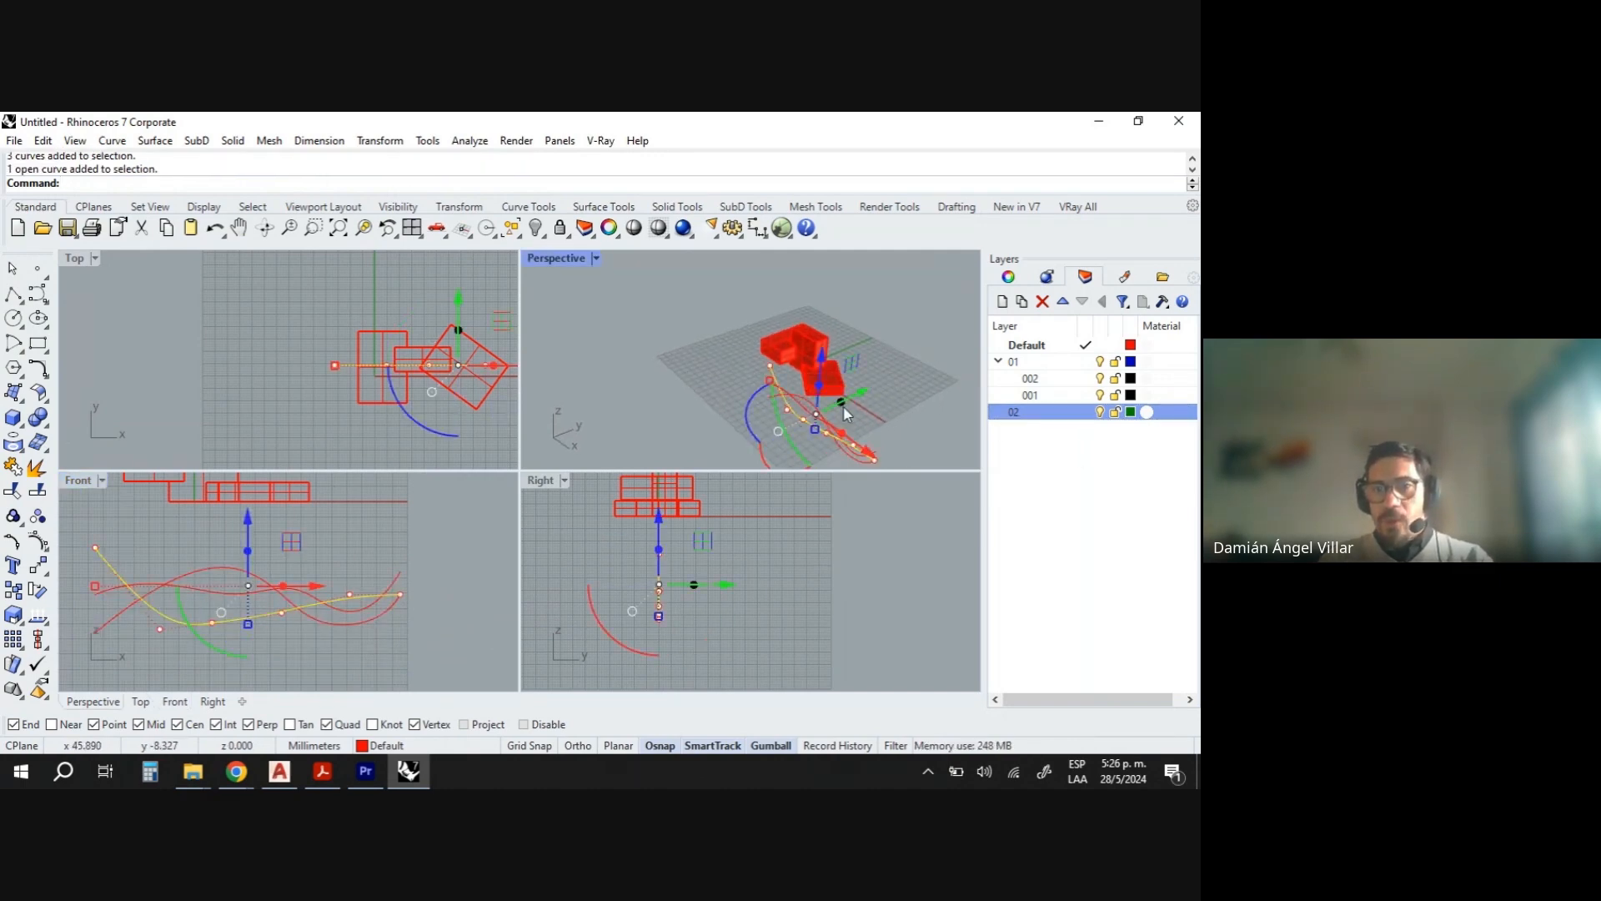
drag(843, 406, 942, 369)
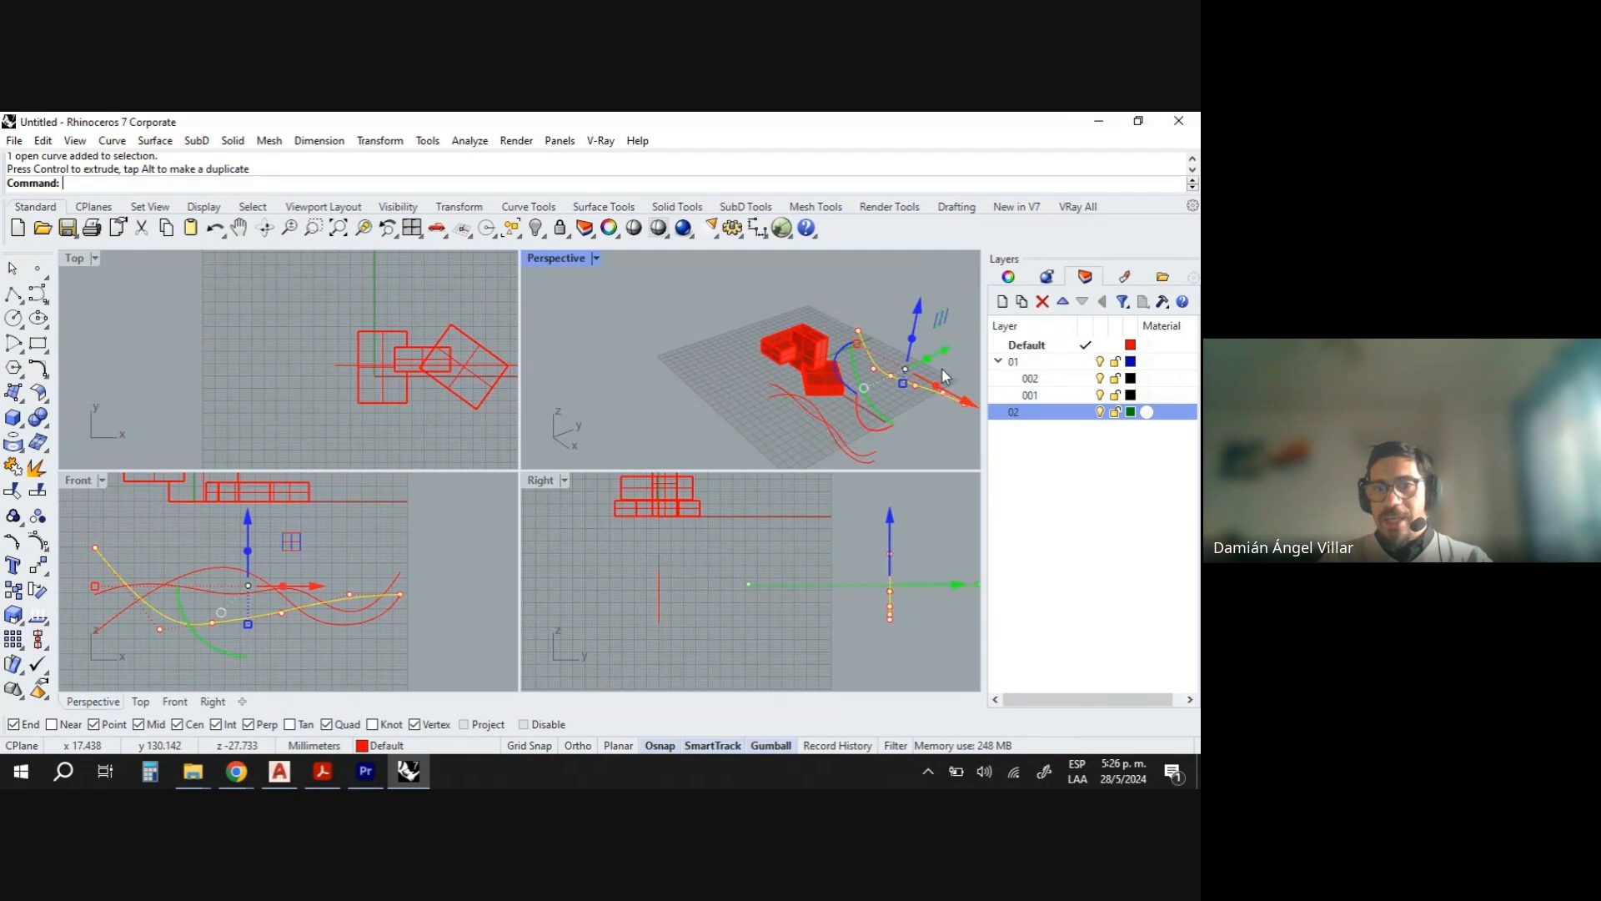
- Move another curve along the Y direction so it sits between the other two curves
click(882, 449)
click(872, 451)
drag(855, 418, 926, 444)
click(955, 448)
right_drag(955, 447, 865, 433)
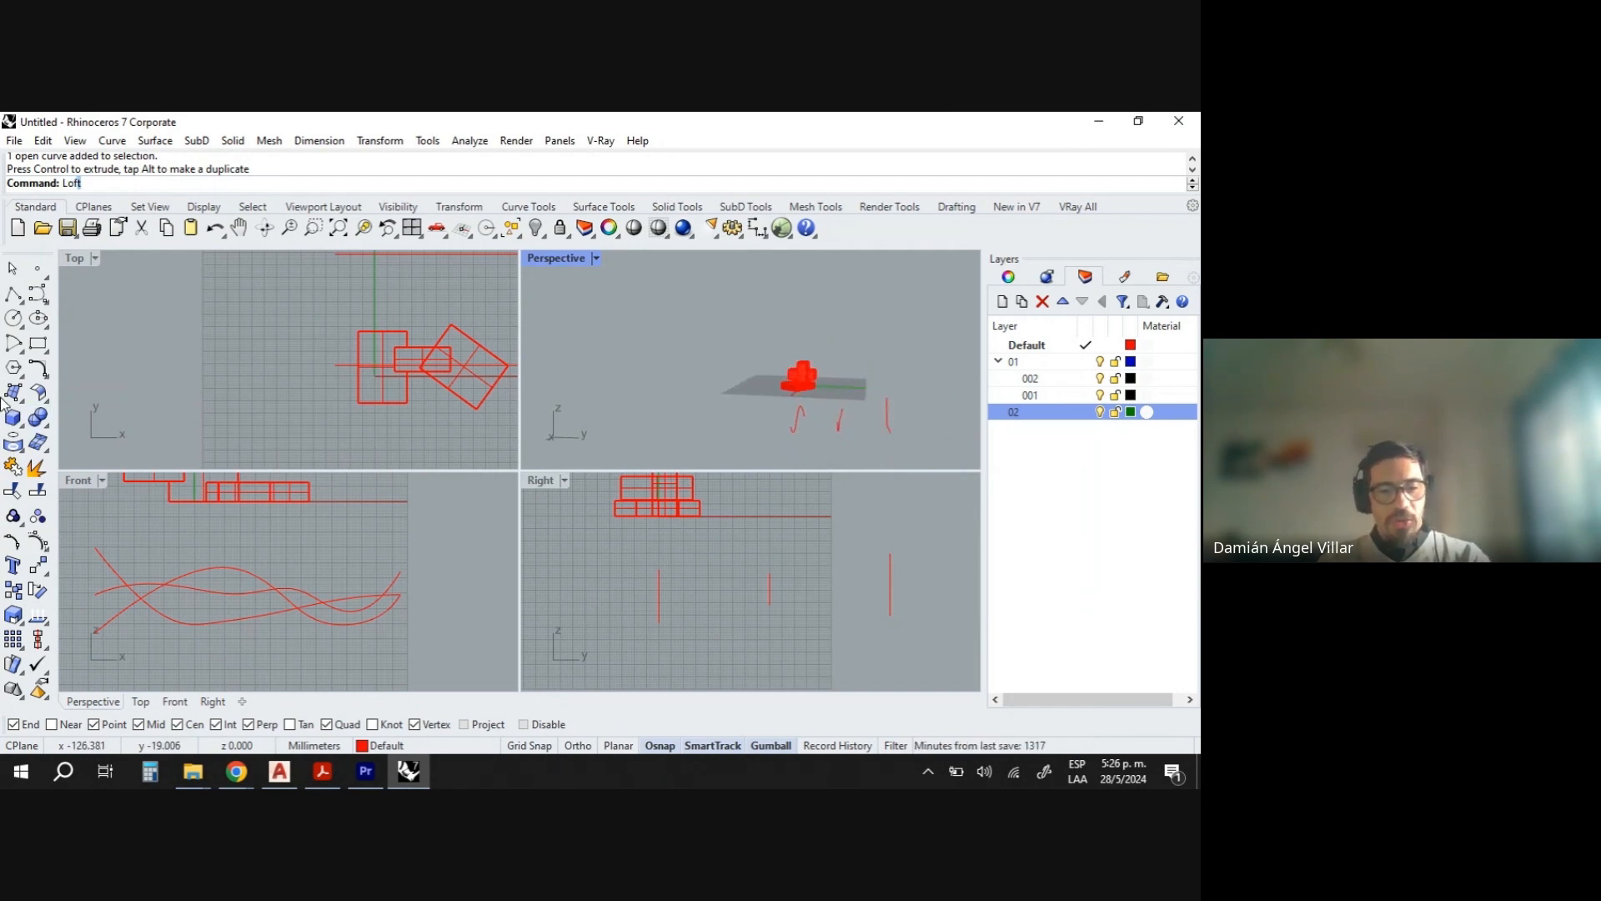
- Start a Loft through the three curves in order and orbit the perspective view to inspect the preview
key(Return)
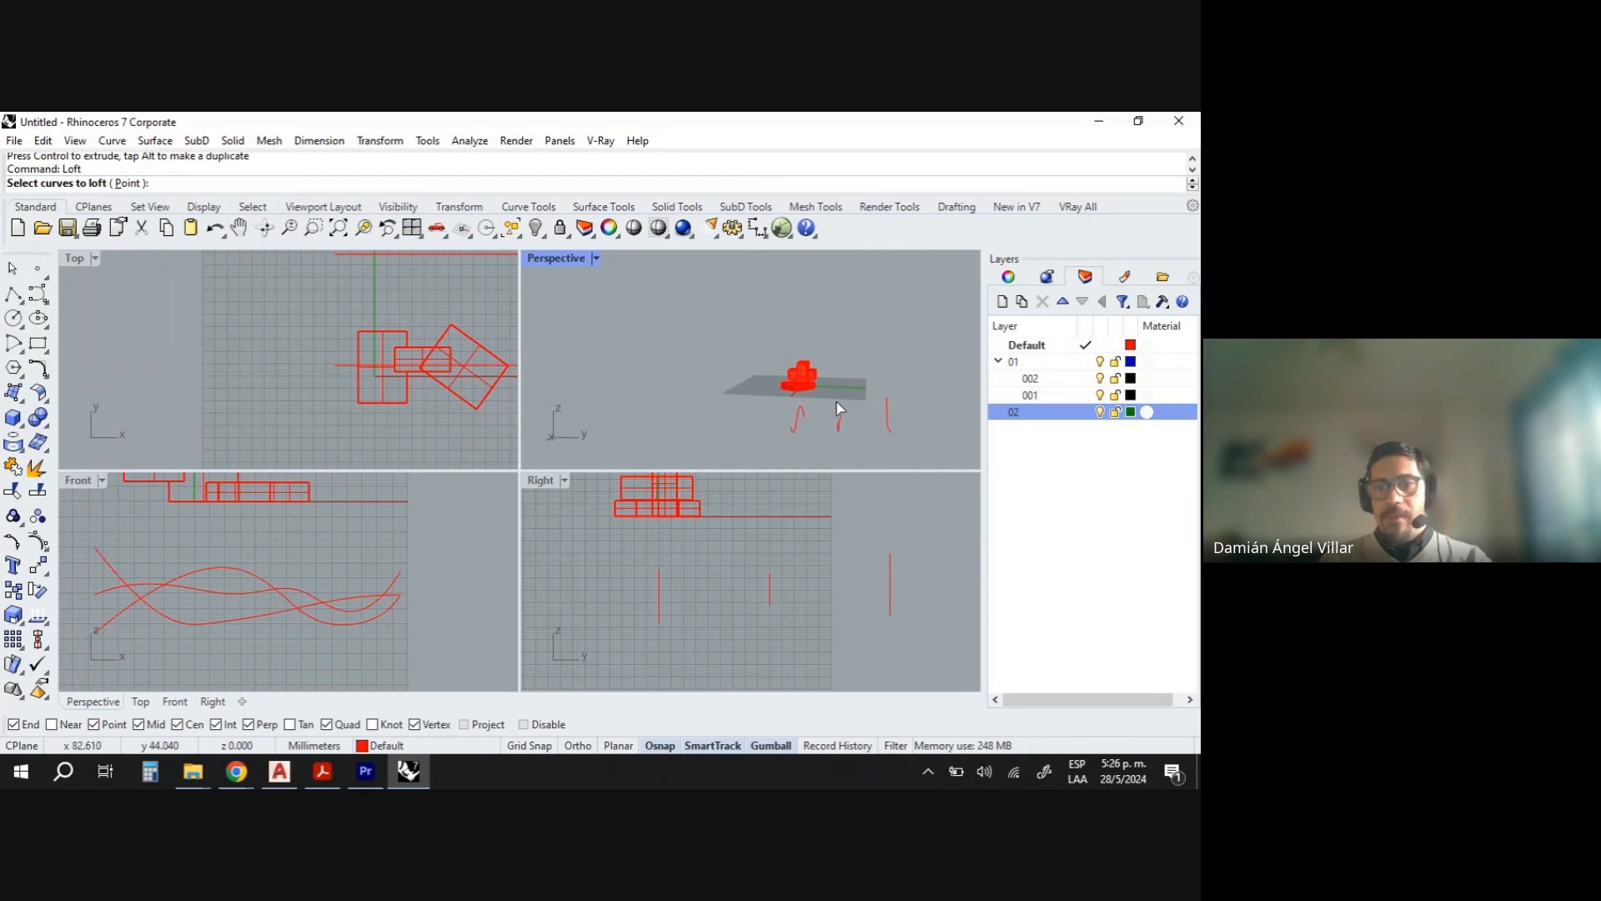
click(803, 423)
click(838, 426)
click(887, 418)
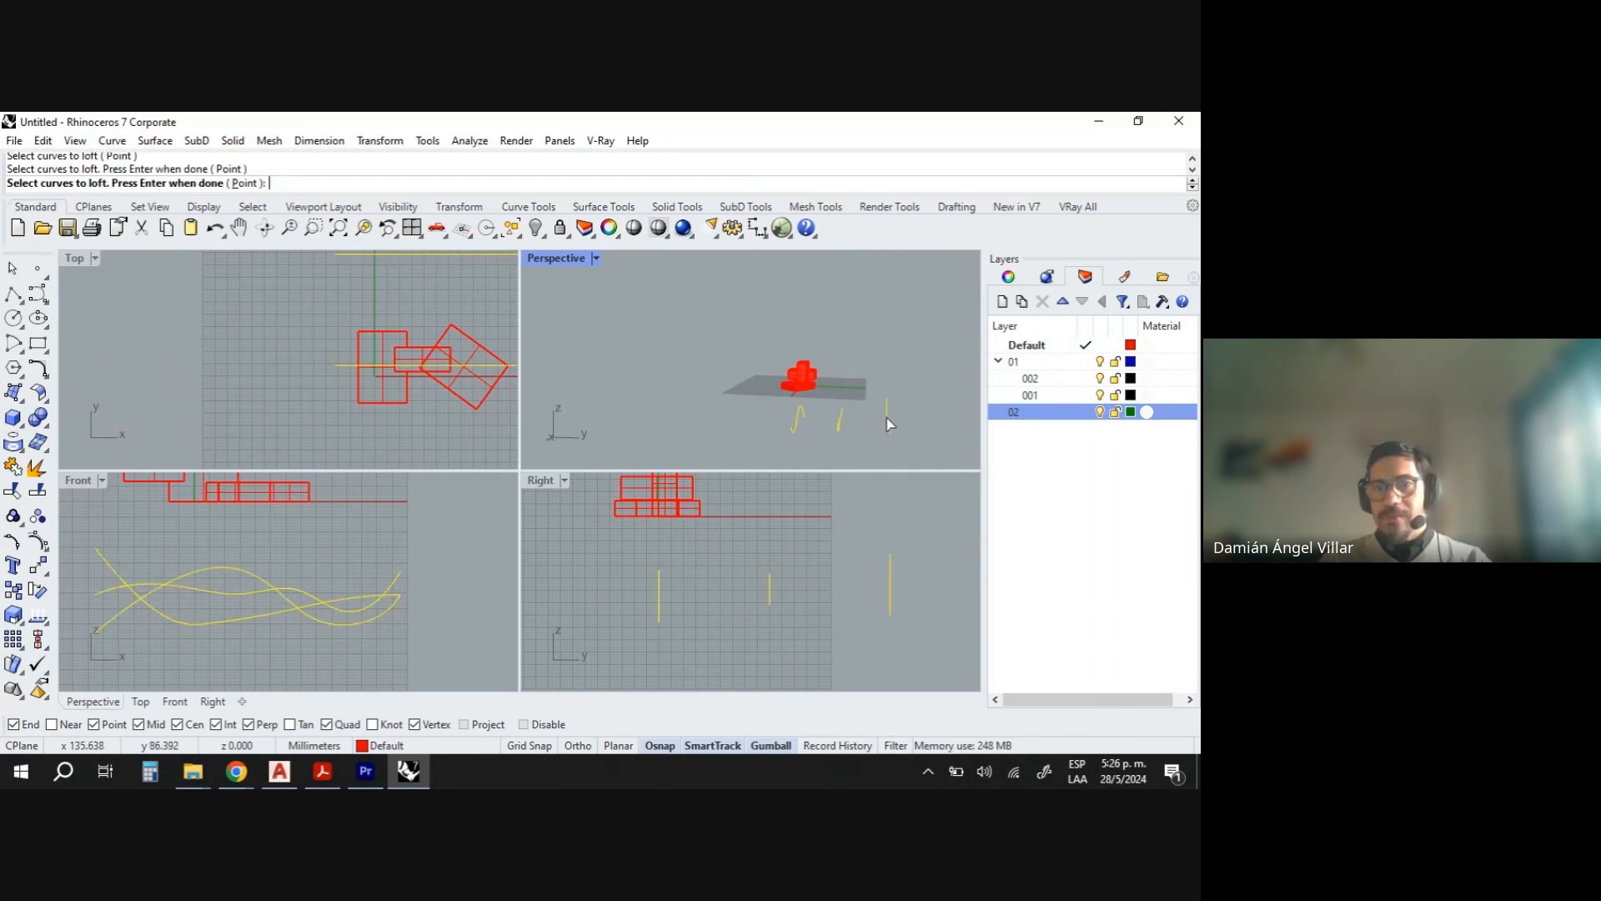
key(Return)
scroll(882, 457, up, 10)
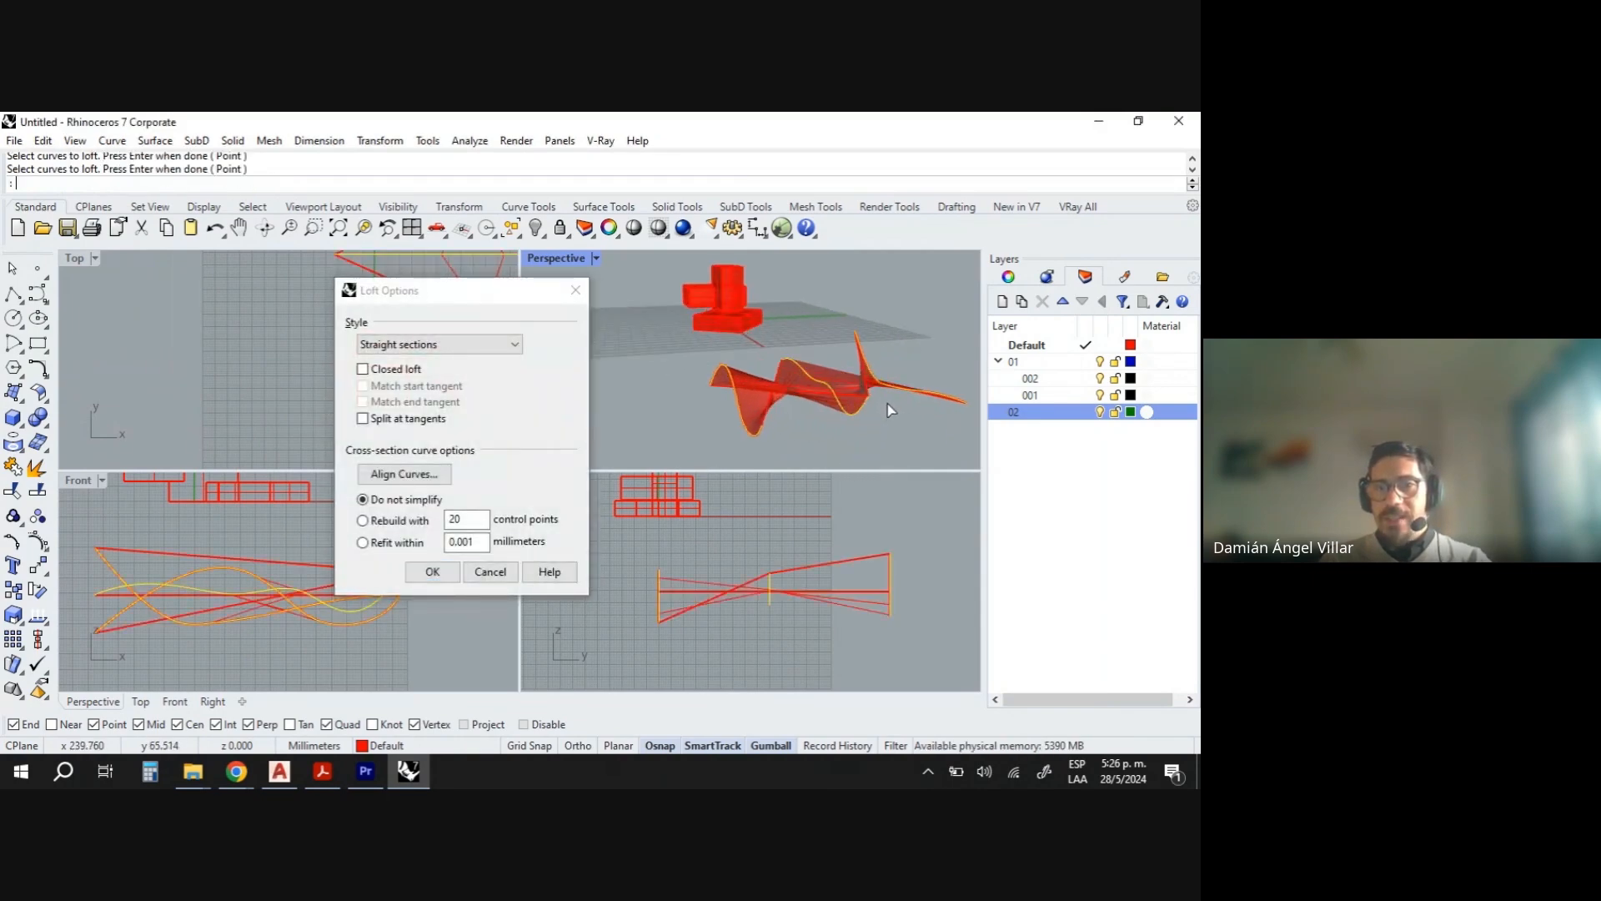
right_drag(659, 396, 817, 447)
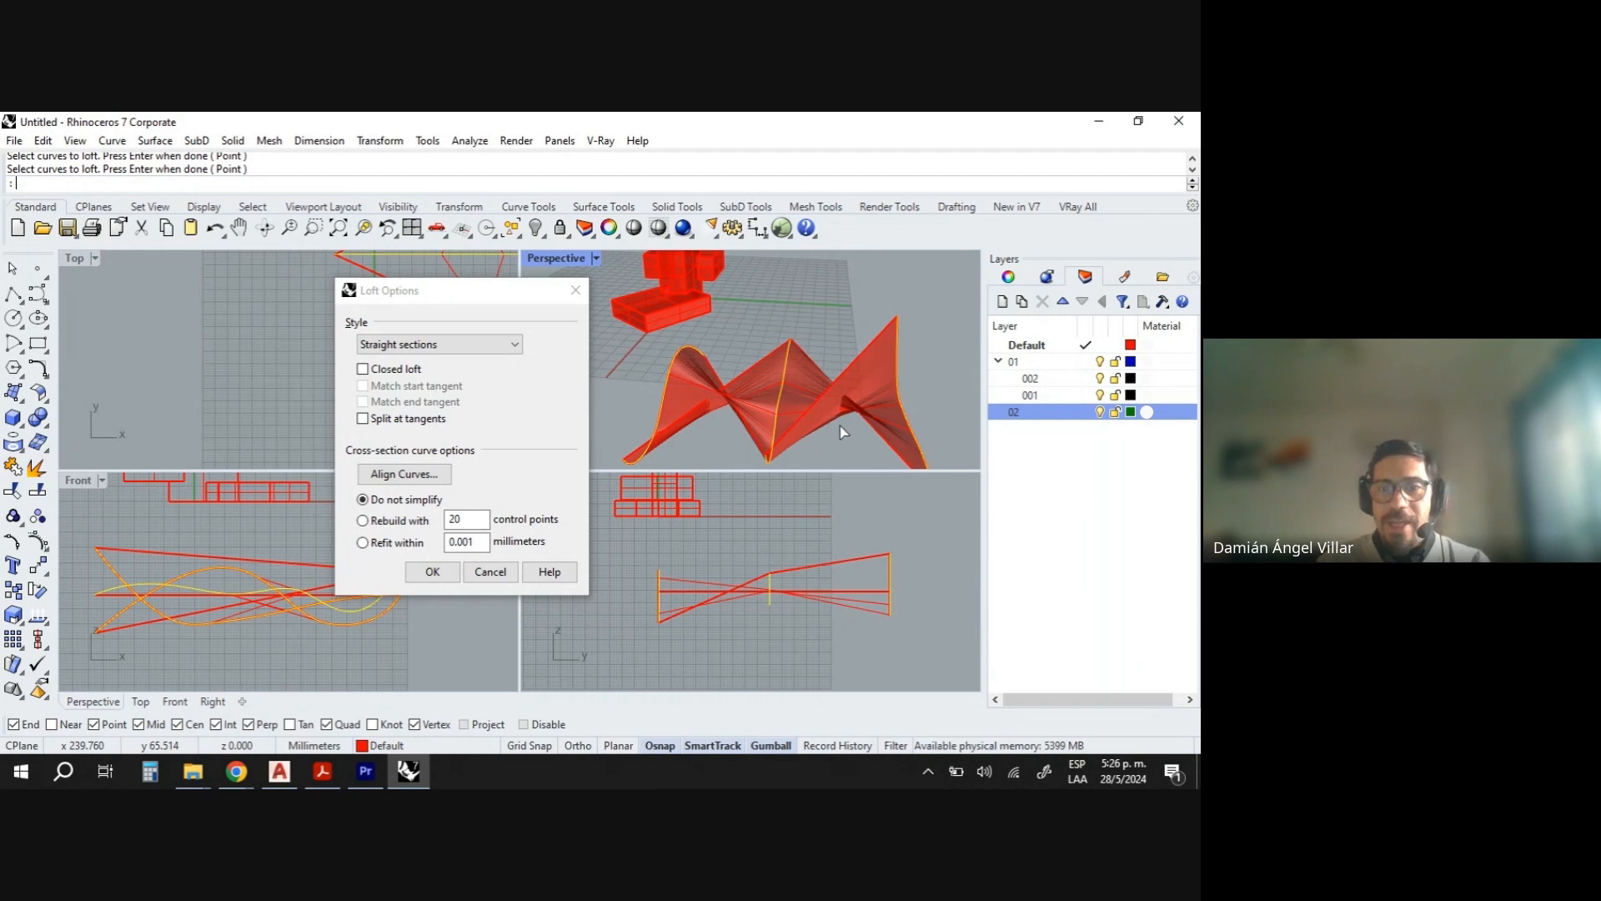
right_drag(842, 429, 926, 379)
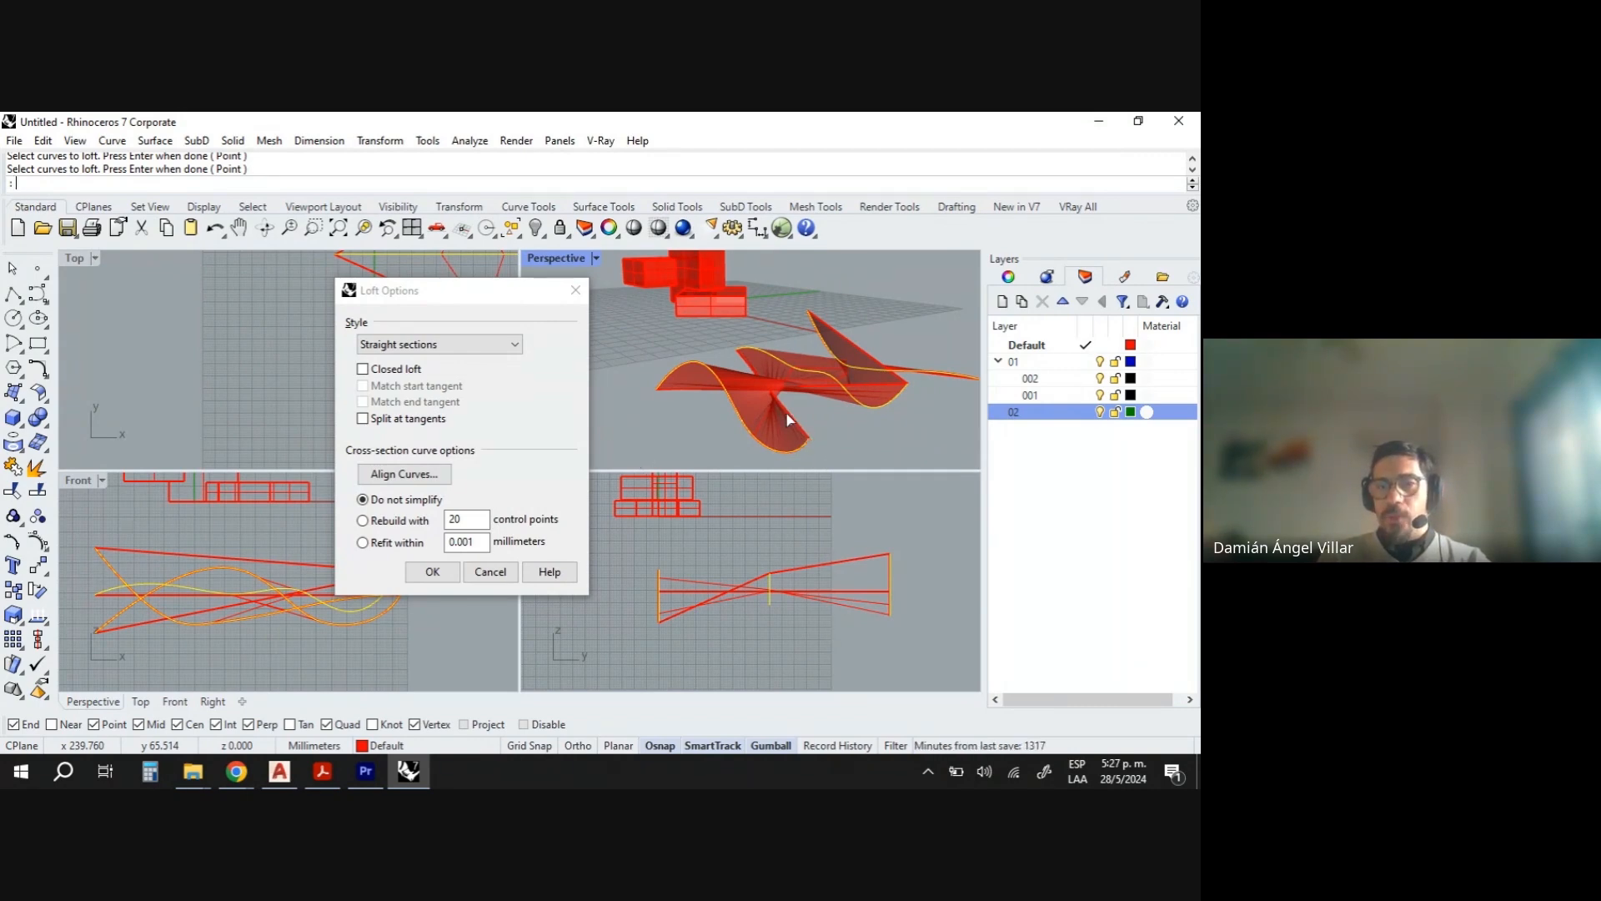
right_drag(769, 368, 944, 437)
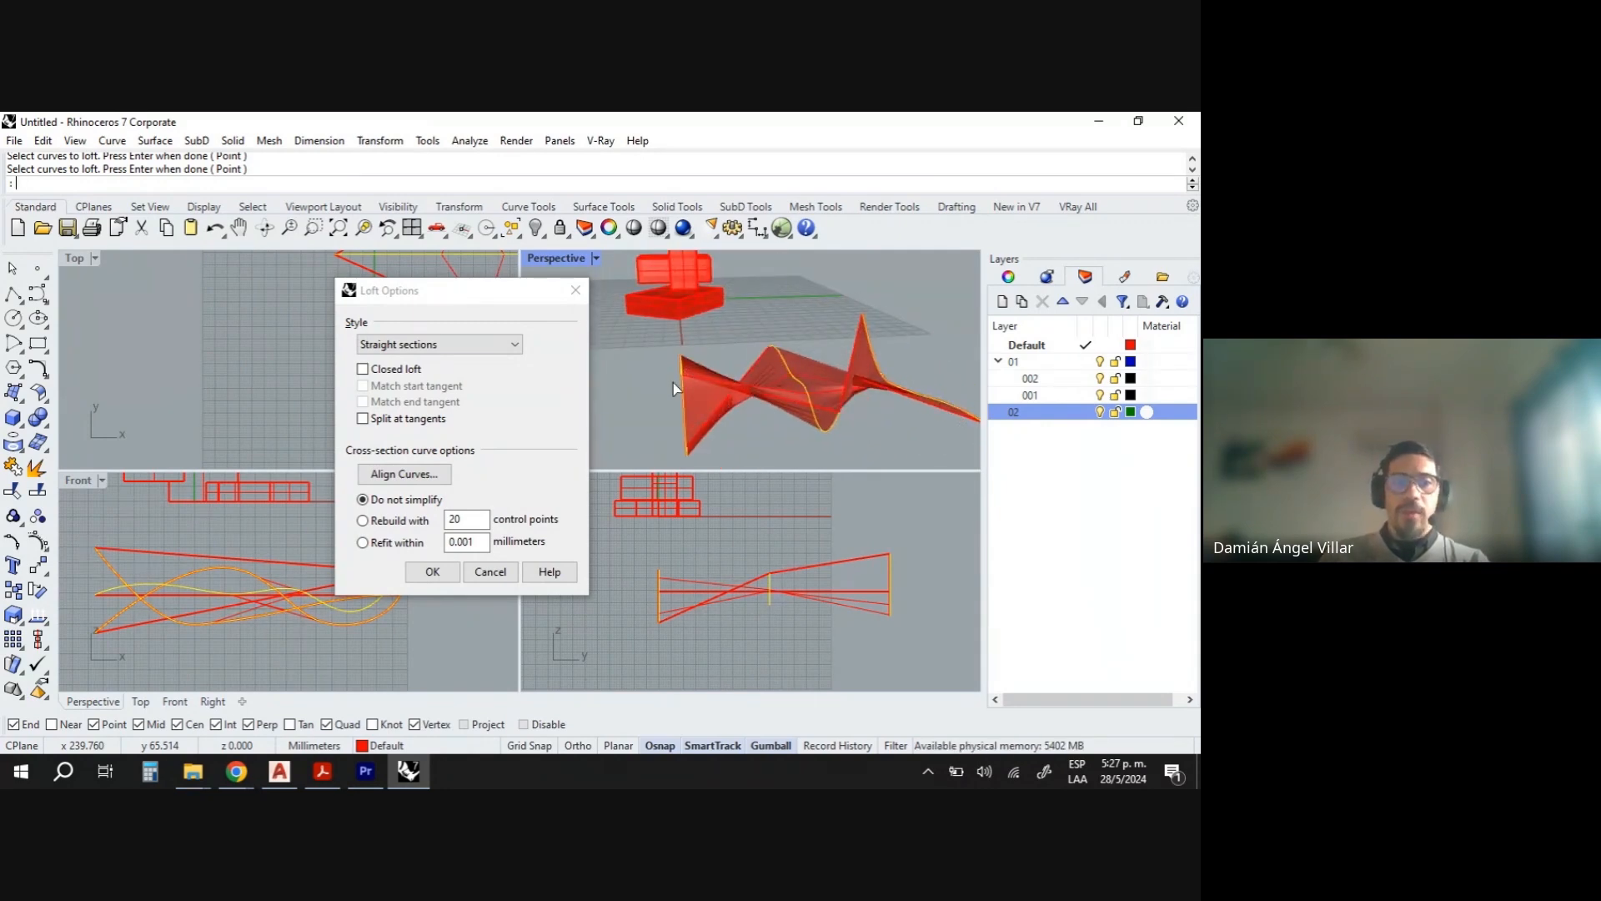
- Compare the Normal, Loose, Tight and Uniform loft styles and cancel the loft
click(510, 344)
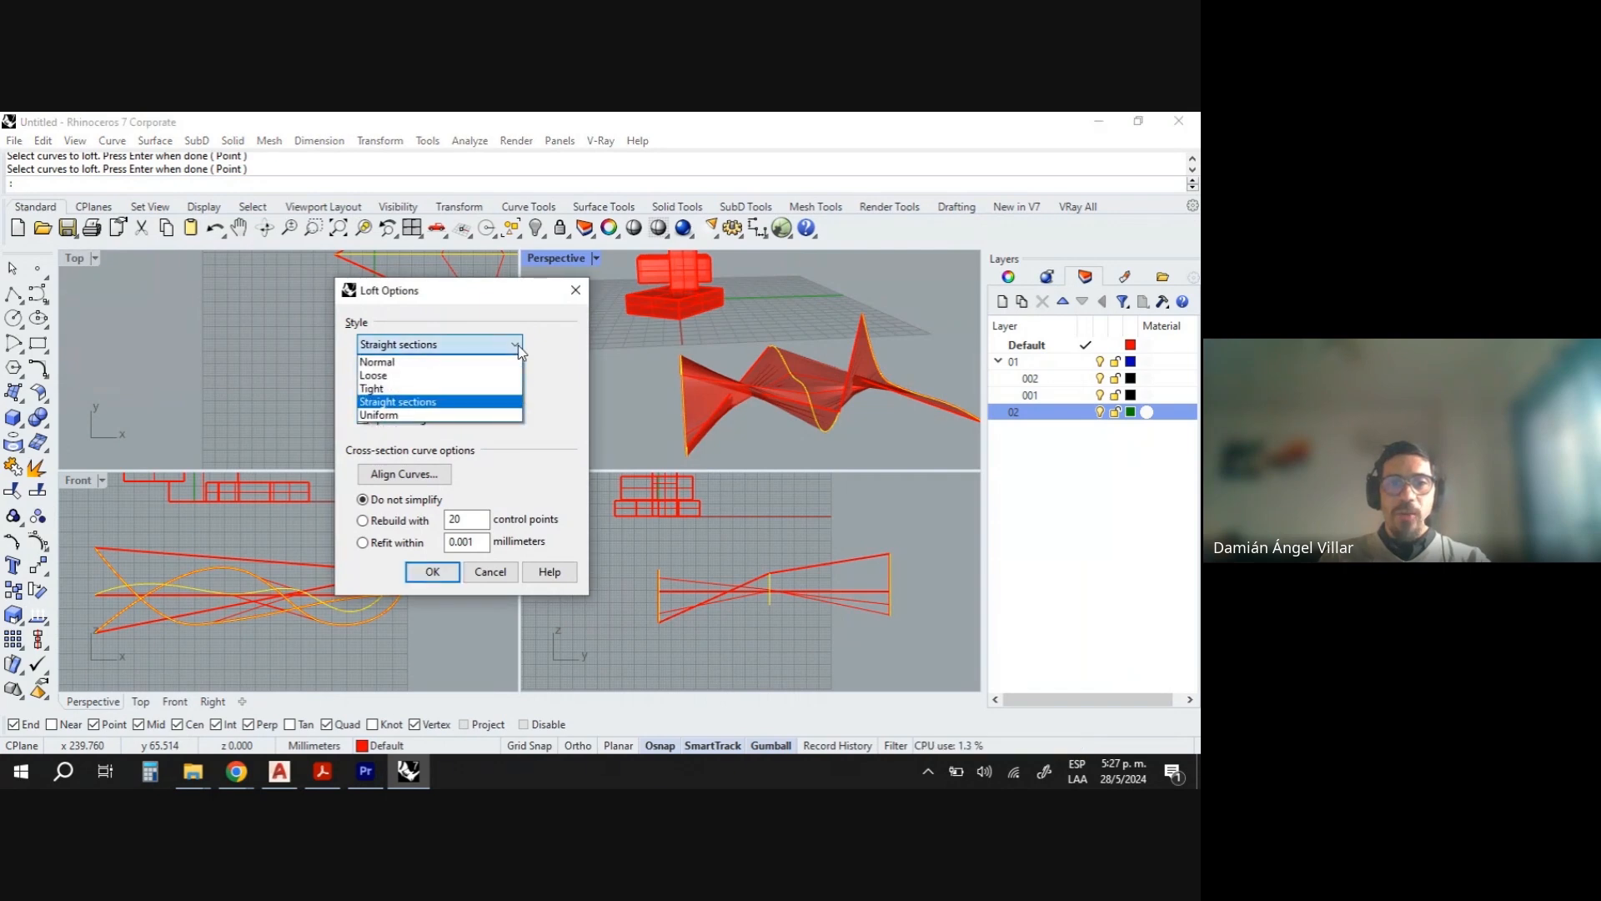
click(499, 367)
click(501, 345)
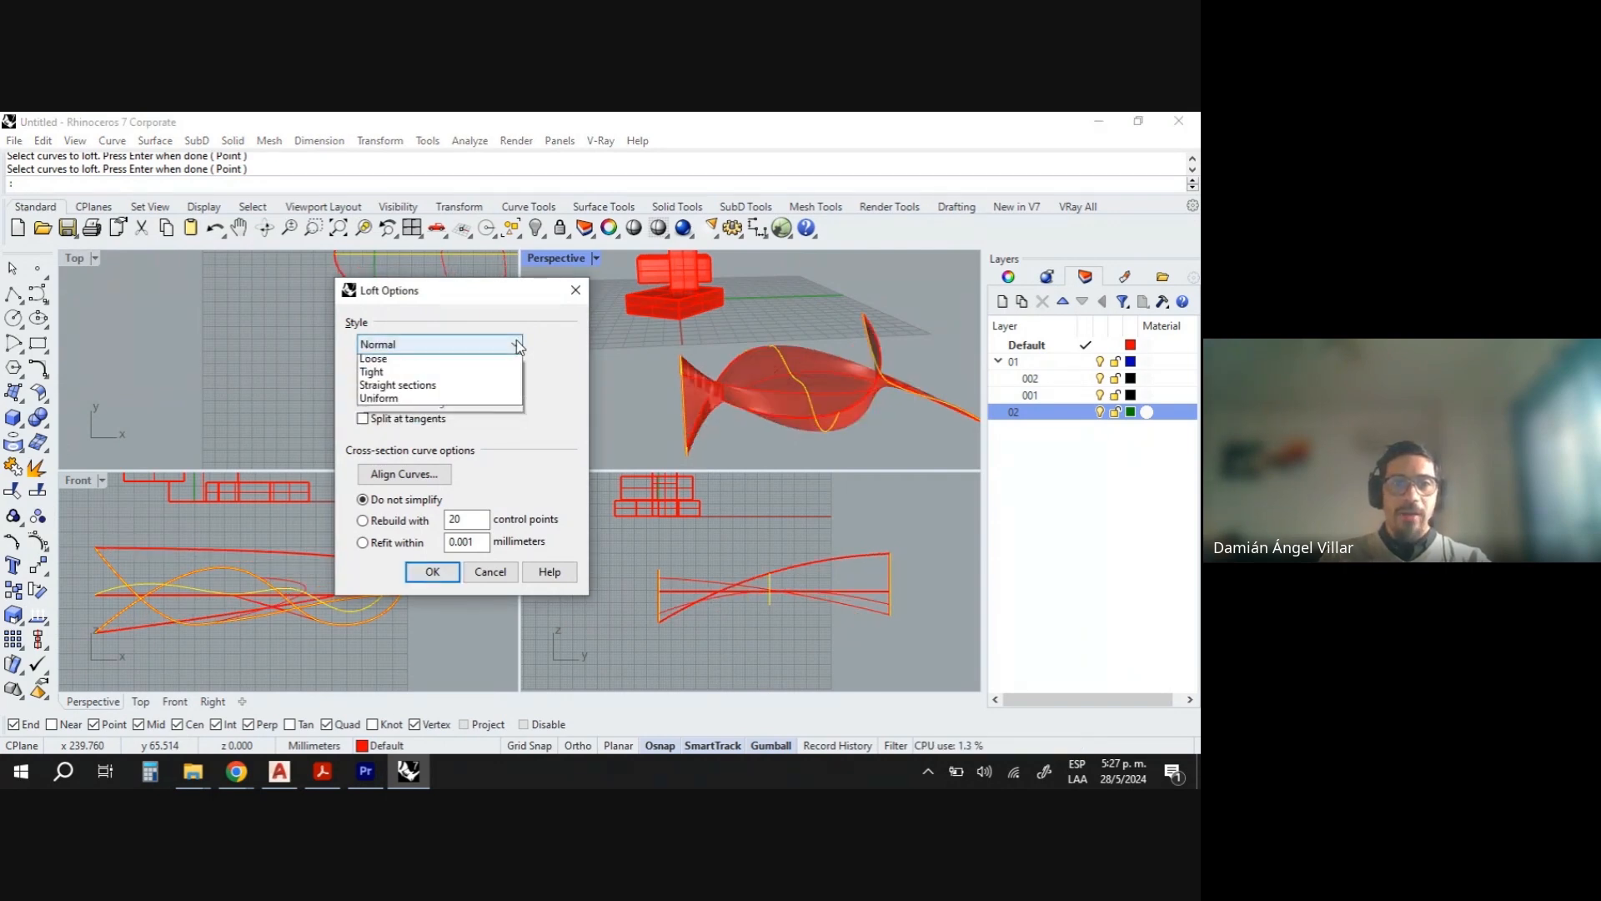
click(492, 373)
click(513, 344)
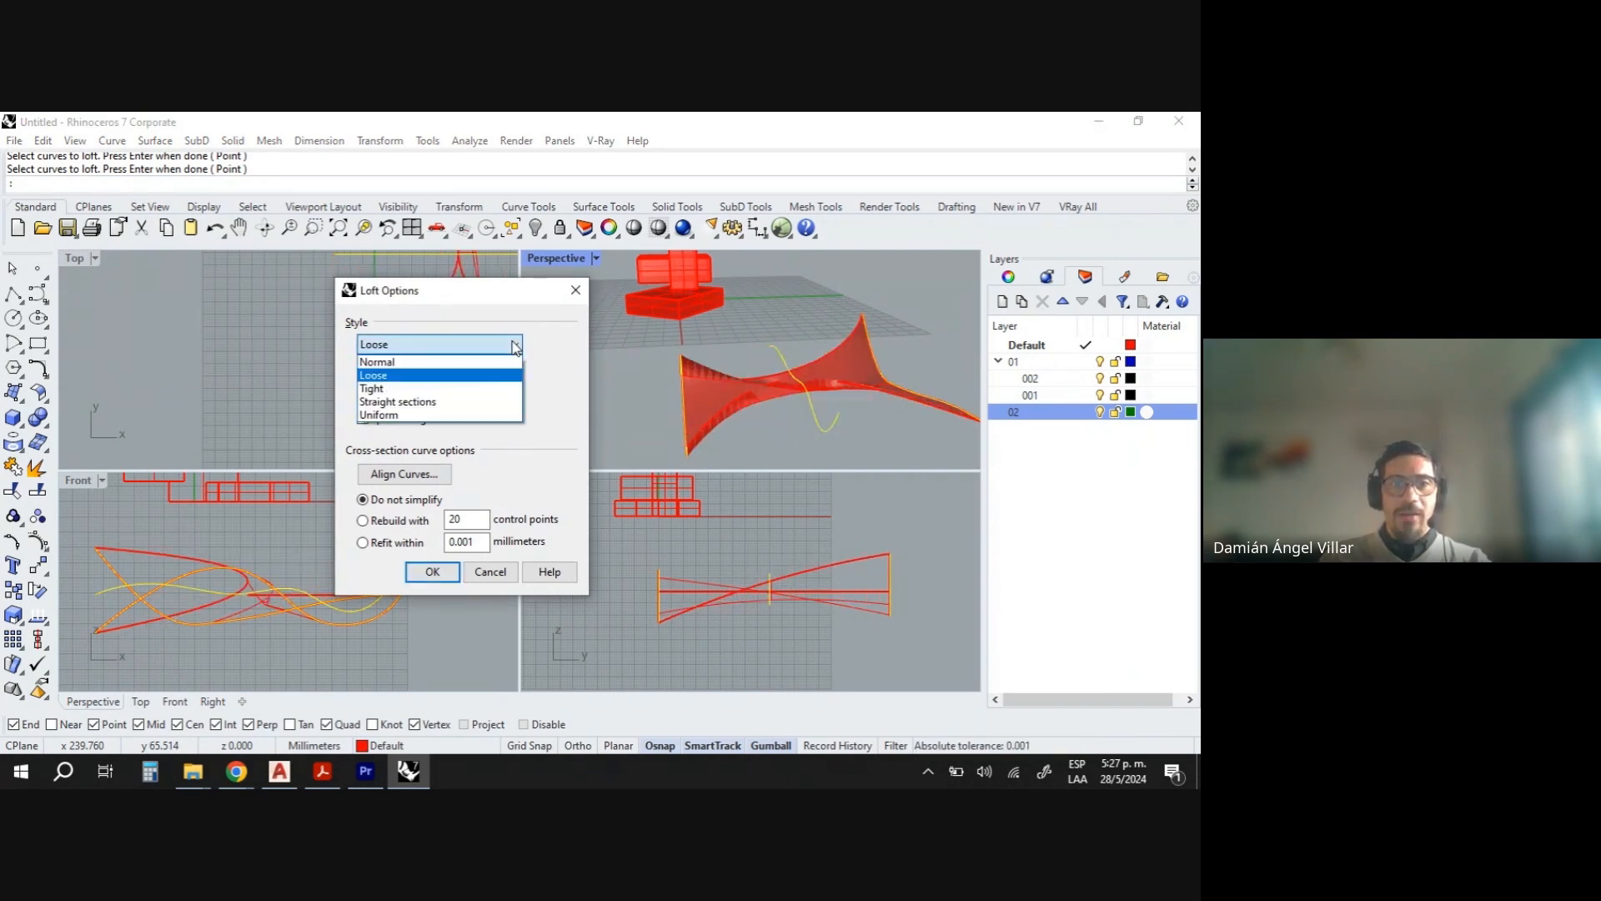
click(482, 385)
click(512, 347)
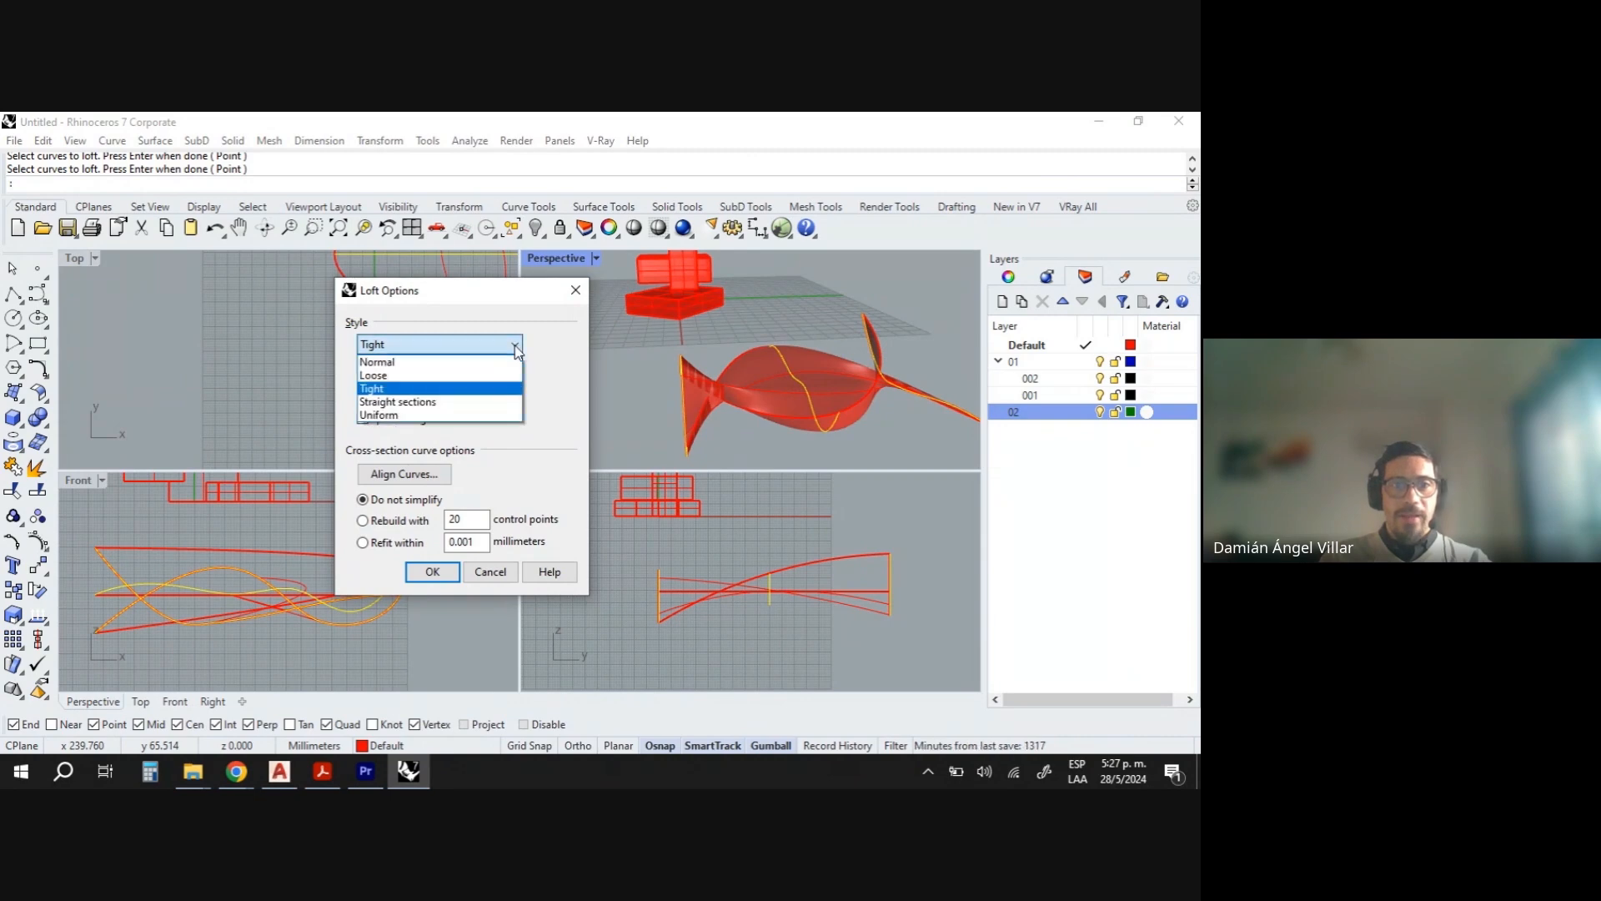
click(467, 417)
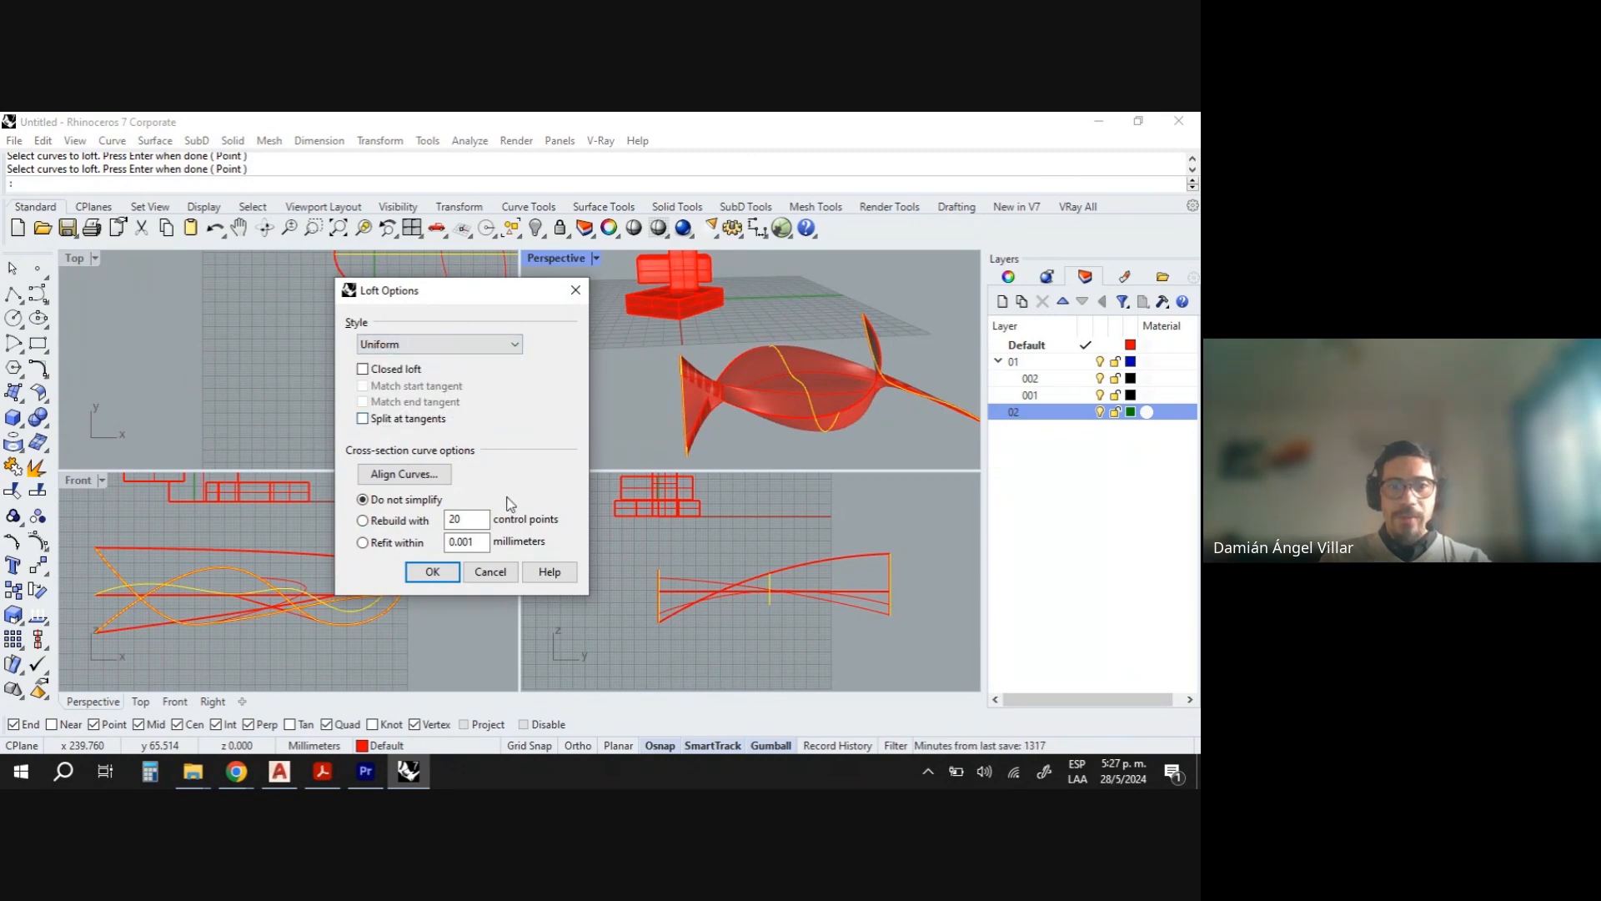
click(490, 571)
right_drag(720, 397, 794, 398)
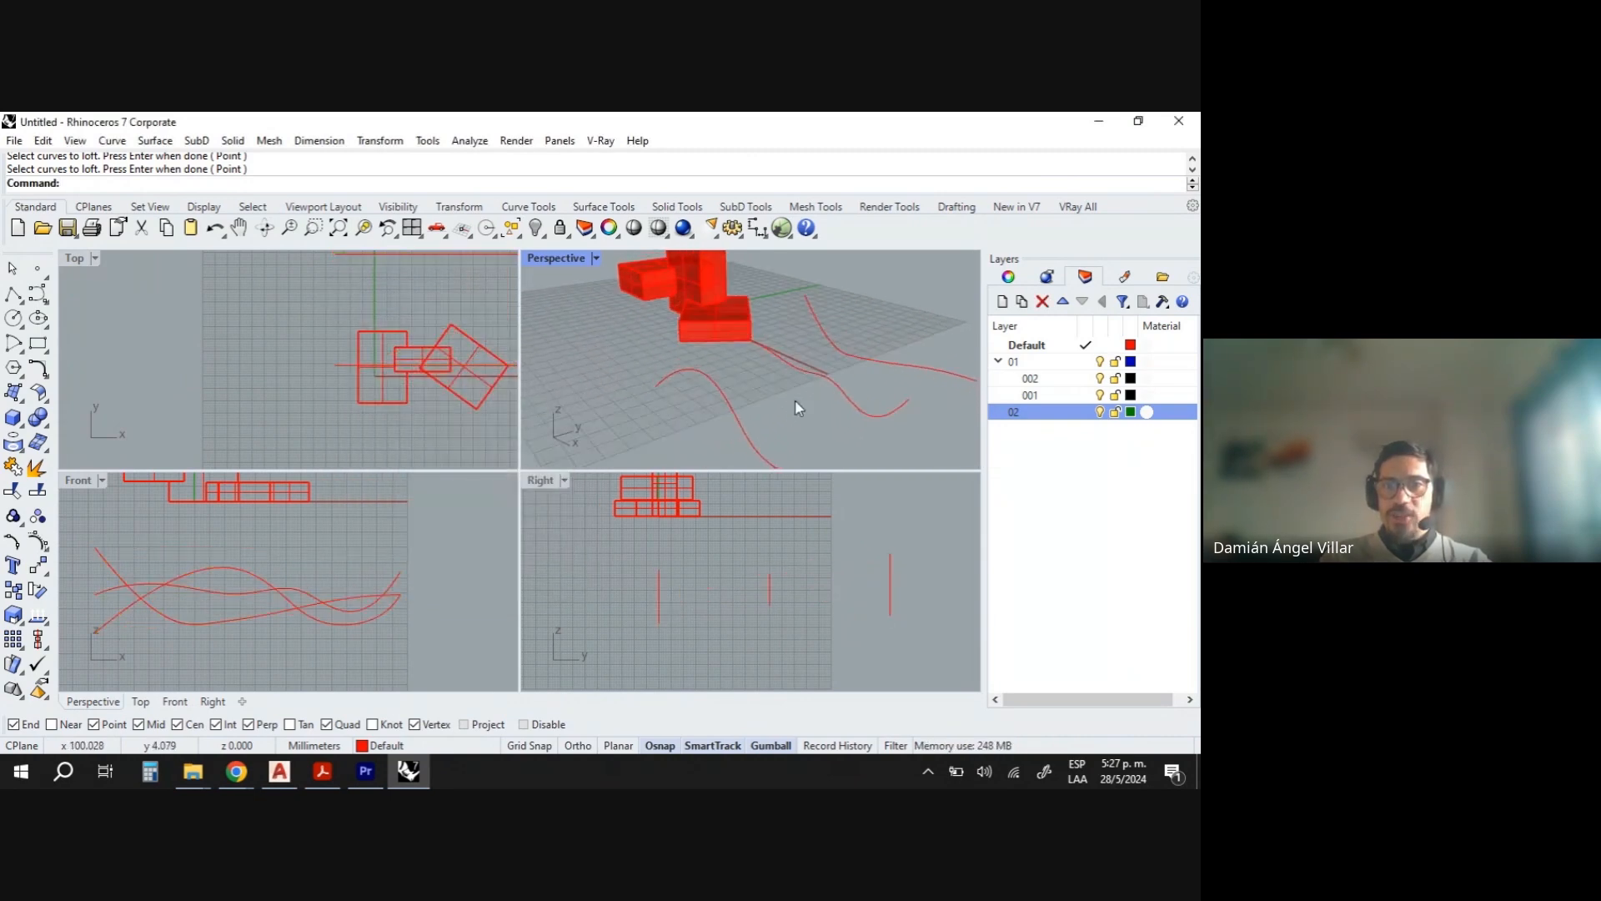
click(872, 415)
scroll(834, 423, down, 7)
scroll(838, 433, up, 5)
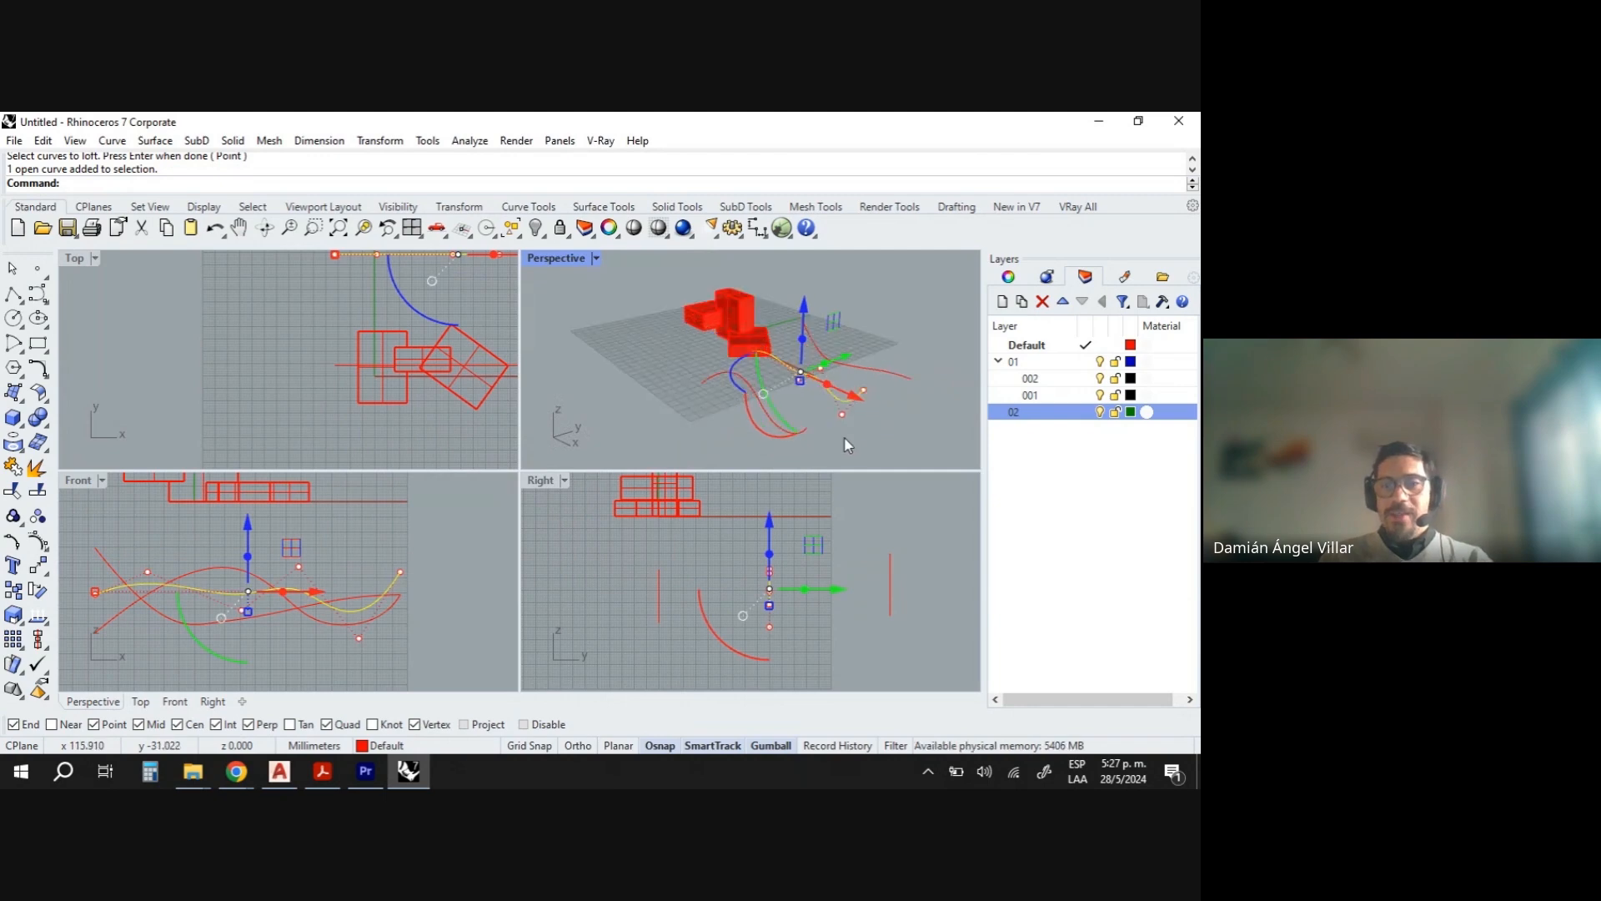
key(Escape)
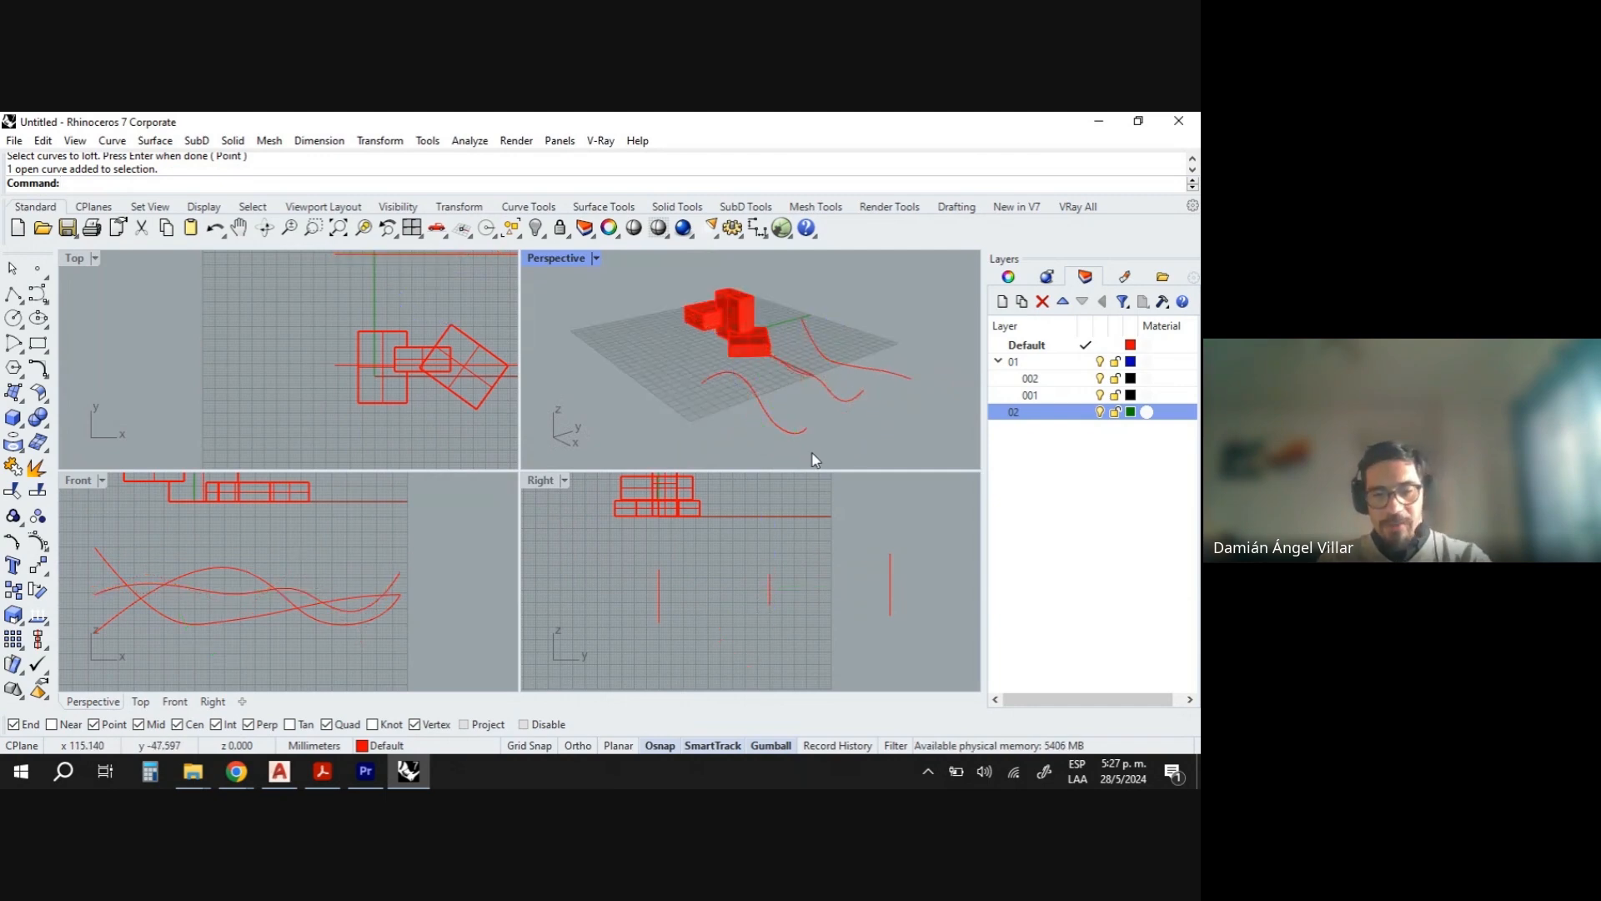
- Start a Loft through the three curves in order and orbit and zoom the perspective view to inspect the preview
key(Return)
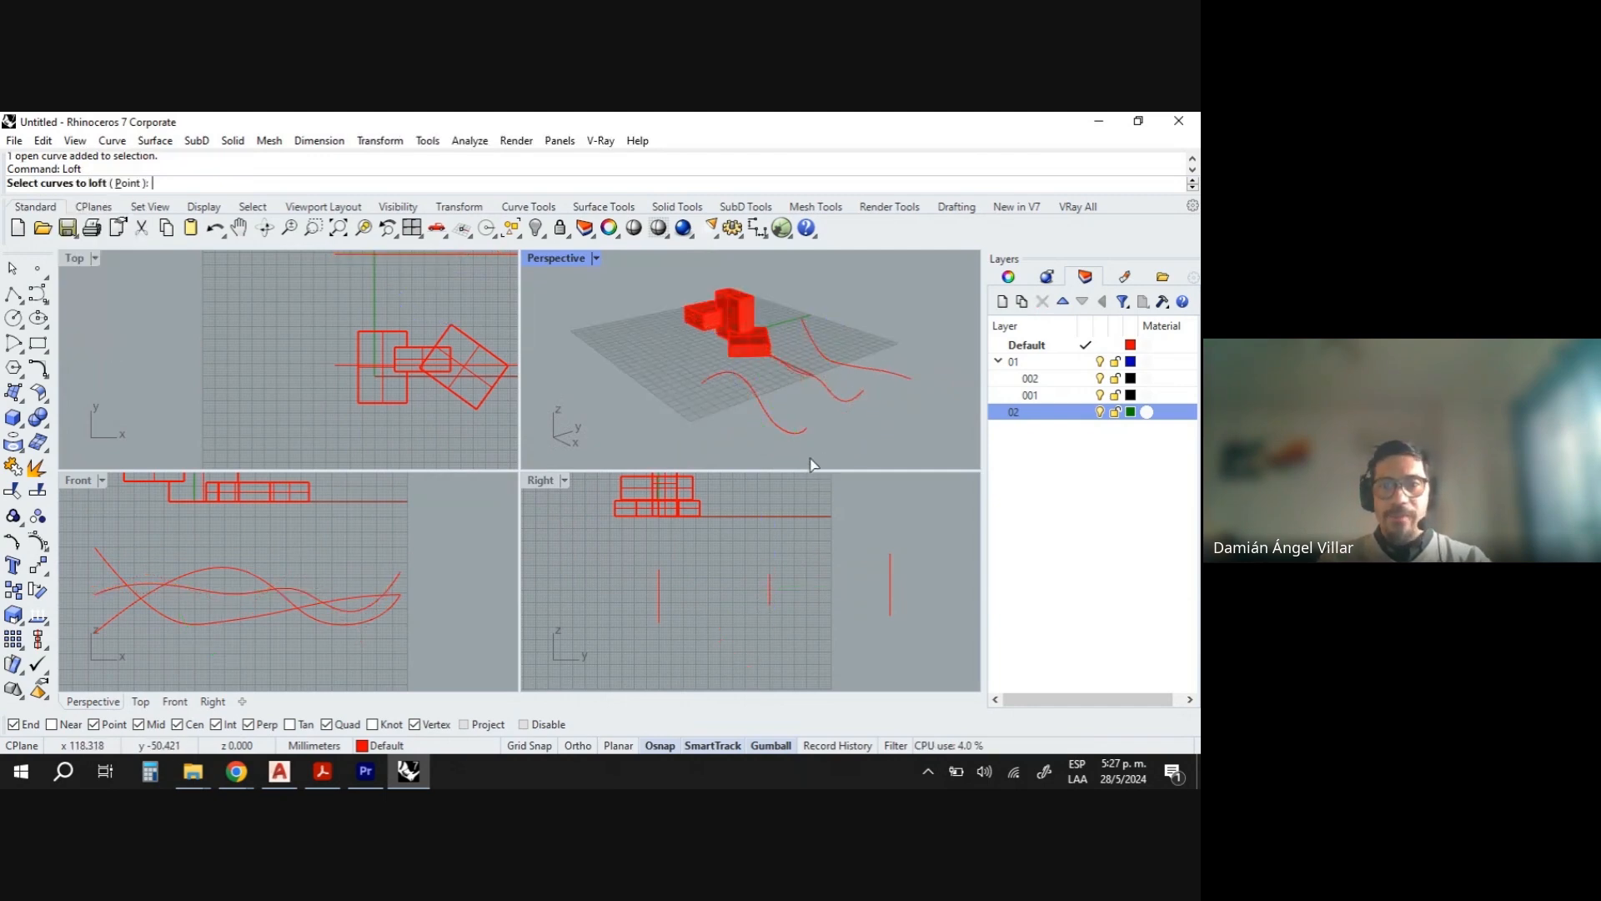
click(800, 435)
click(867, 399)
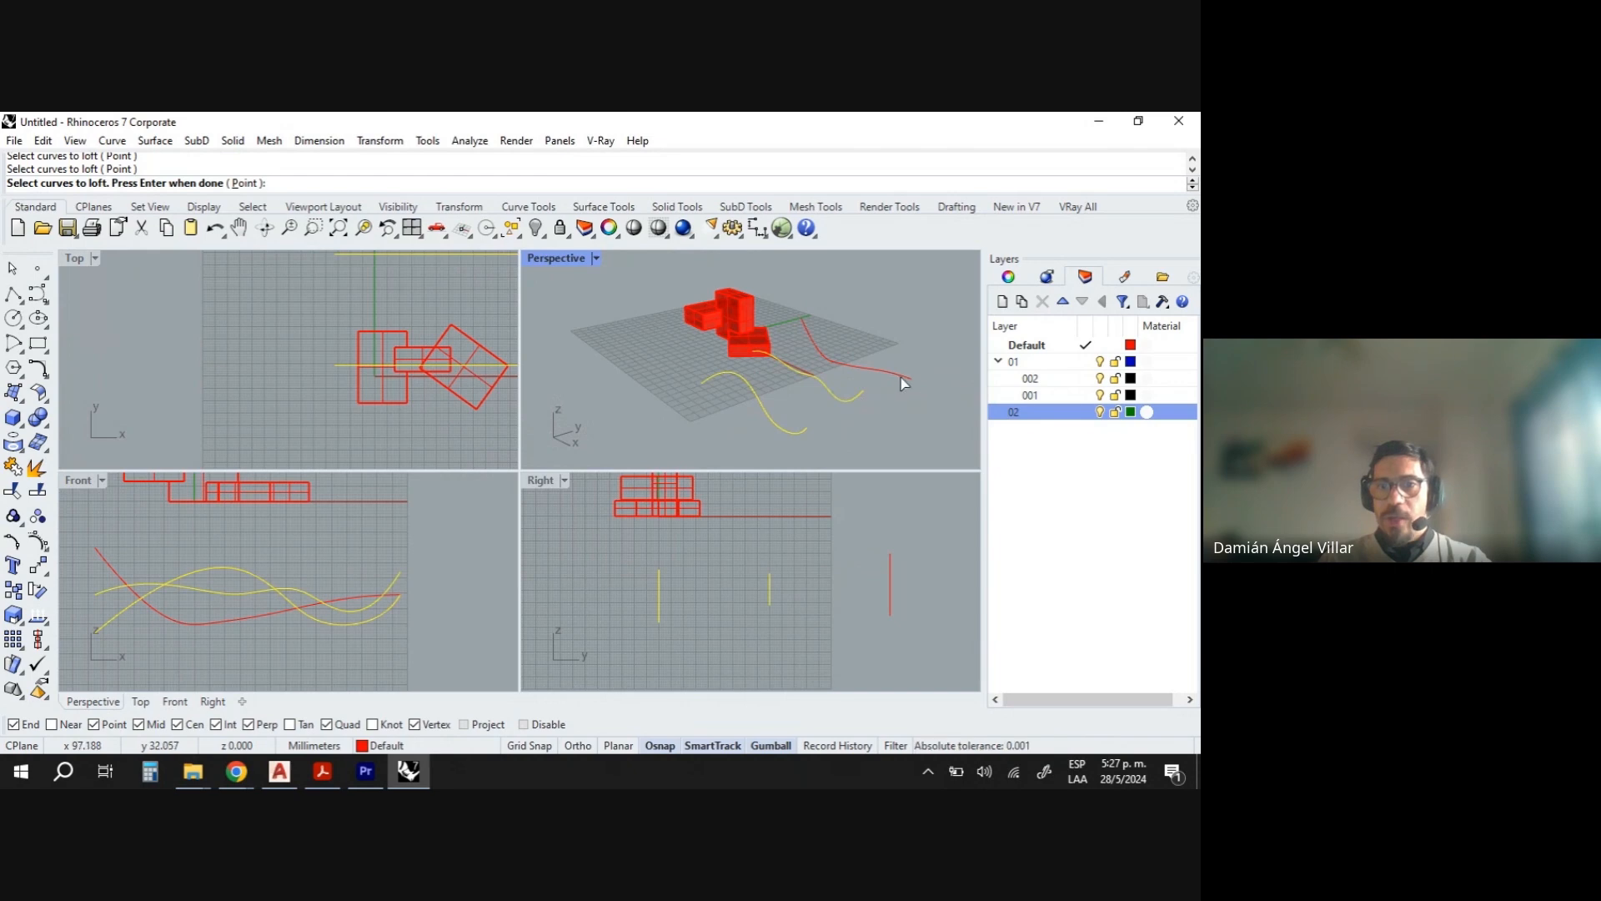
click(903, 389)
key(Return)
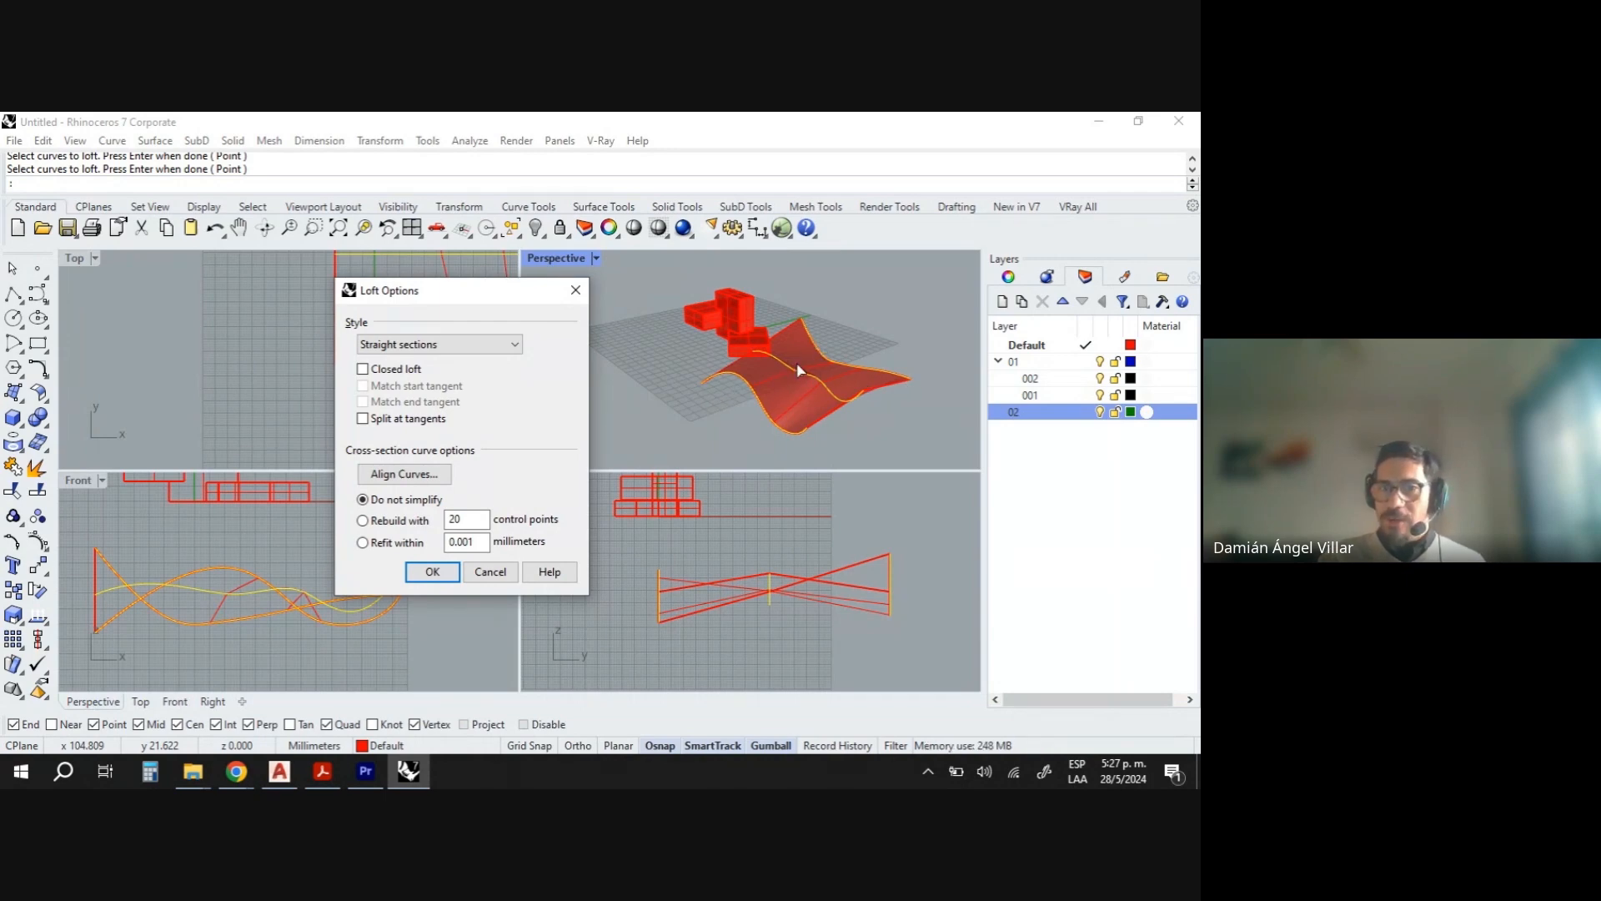
mouse_move(848, 425)
right_down()
mouse_move(791, 398)
mouse_move(871, 421)
mouse_move(853, 440)
right_up()
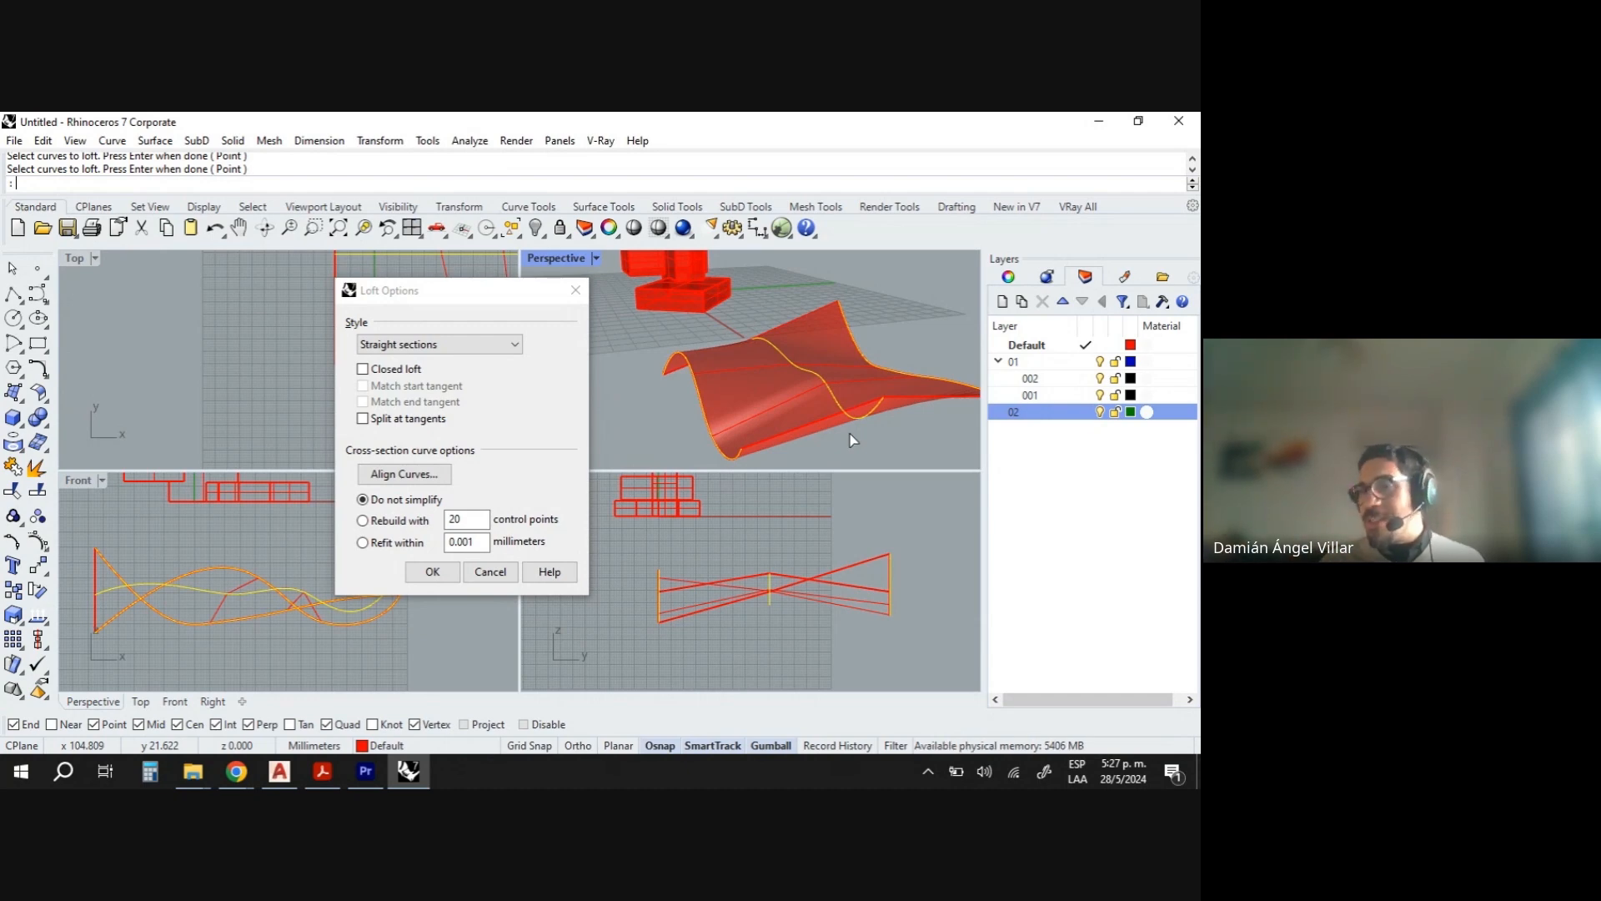
right_drag(899, 461, 826, 403)
right_drag(728, 438, 695, 395)
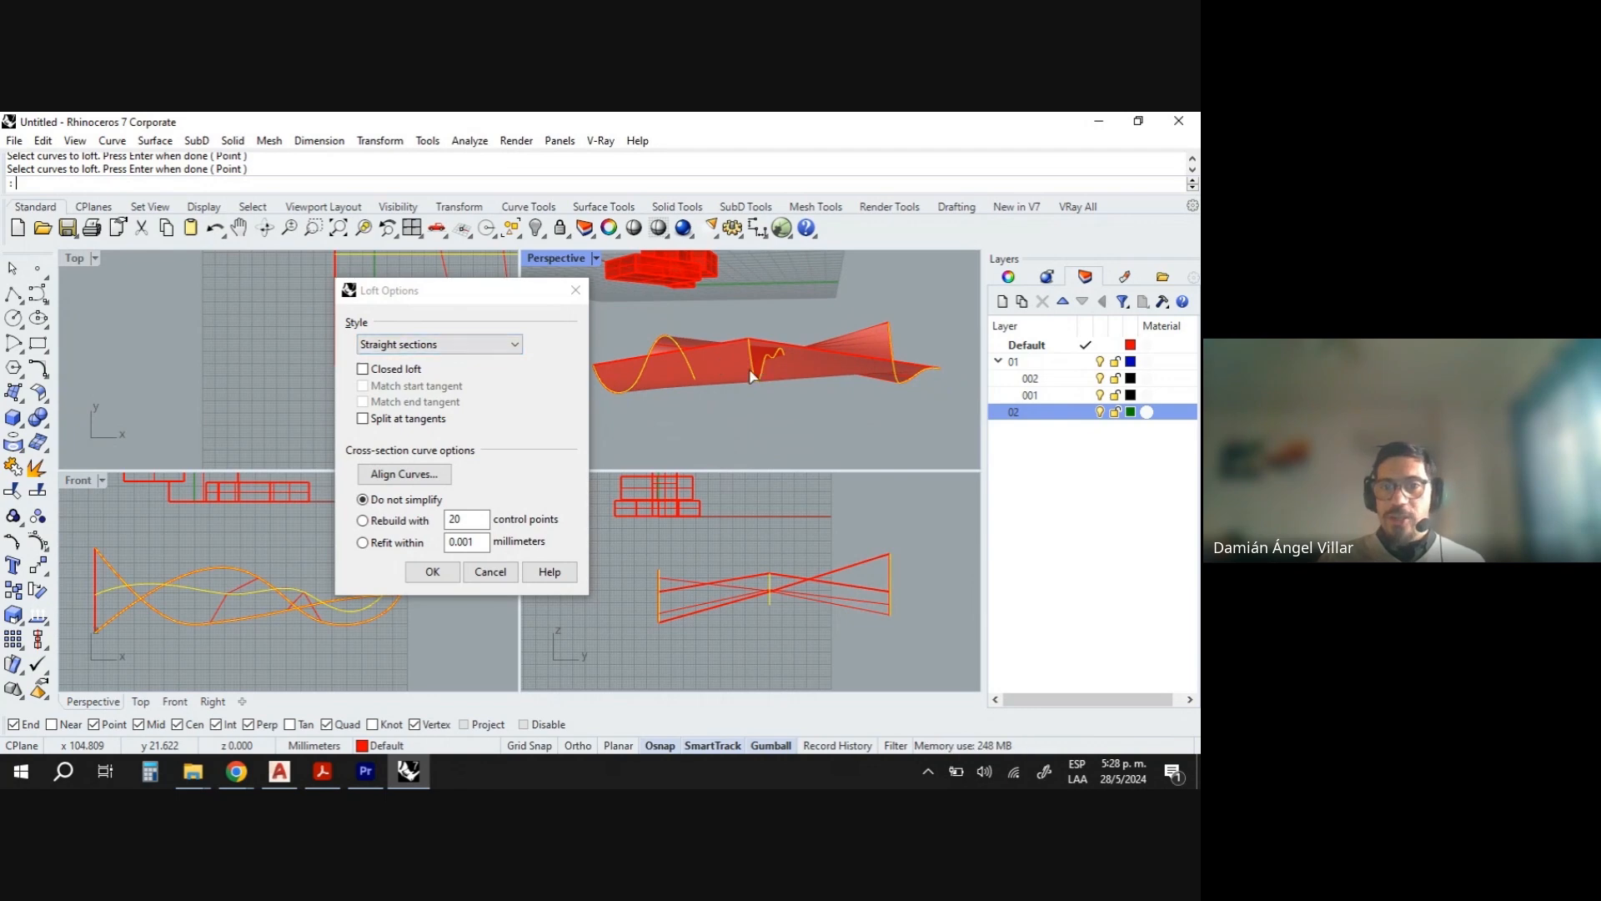
right_drag(754, 371, 798, 373)
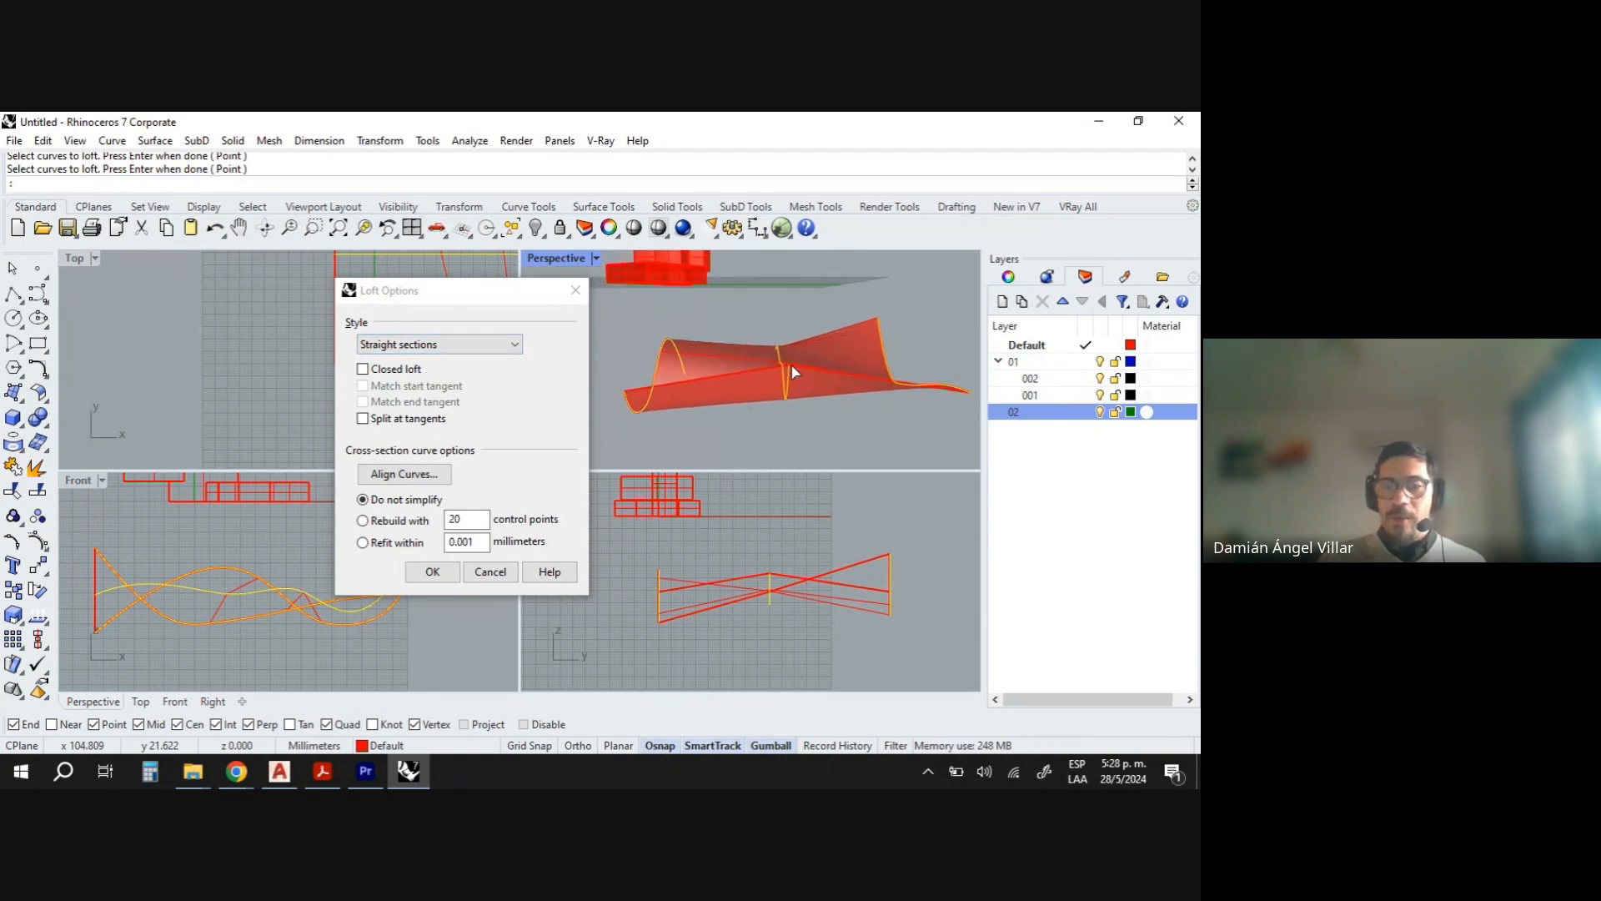
scroll(793, 371, up, 4)
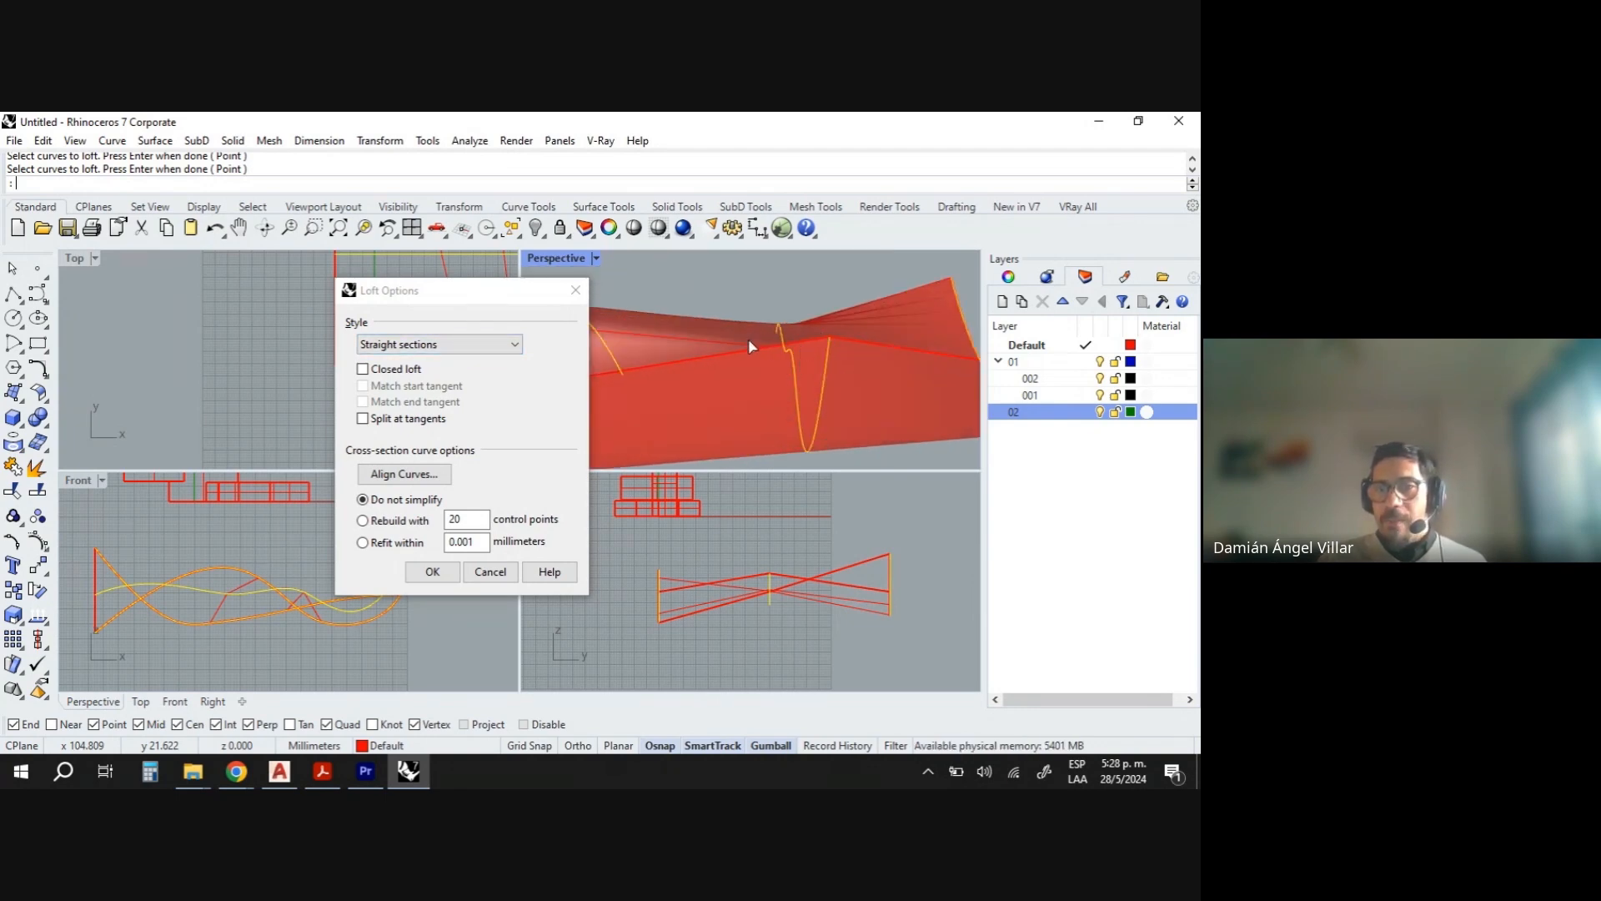
- Set the loft style to Normal, rebuild the sections with 30 control points, and create the lofted surface
click(464, 345)
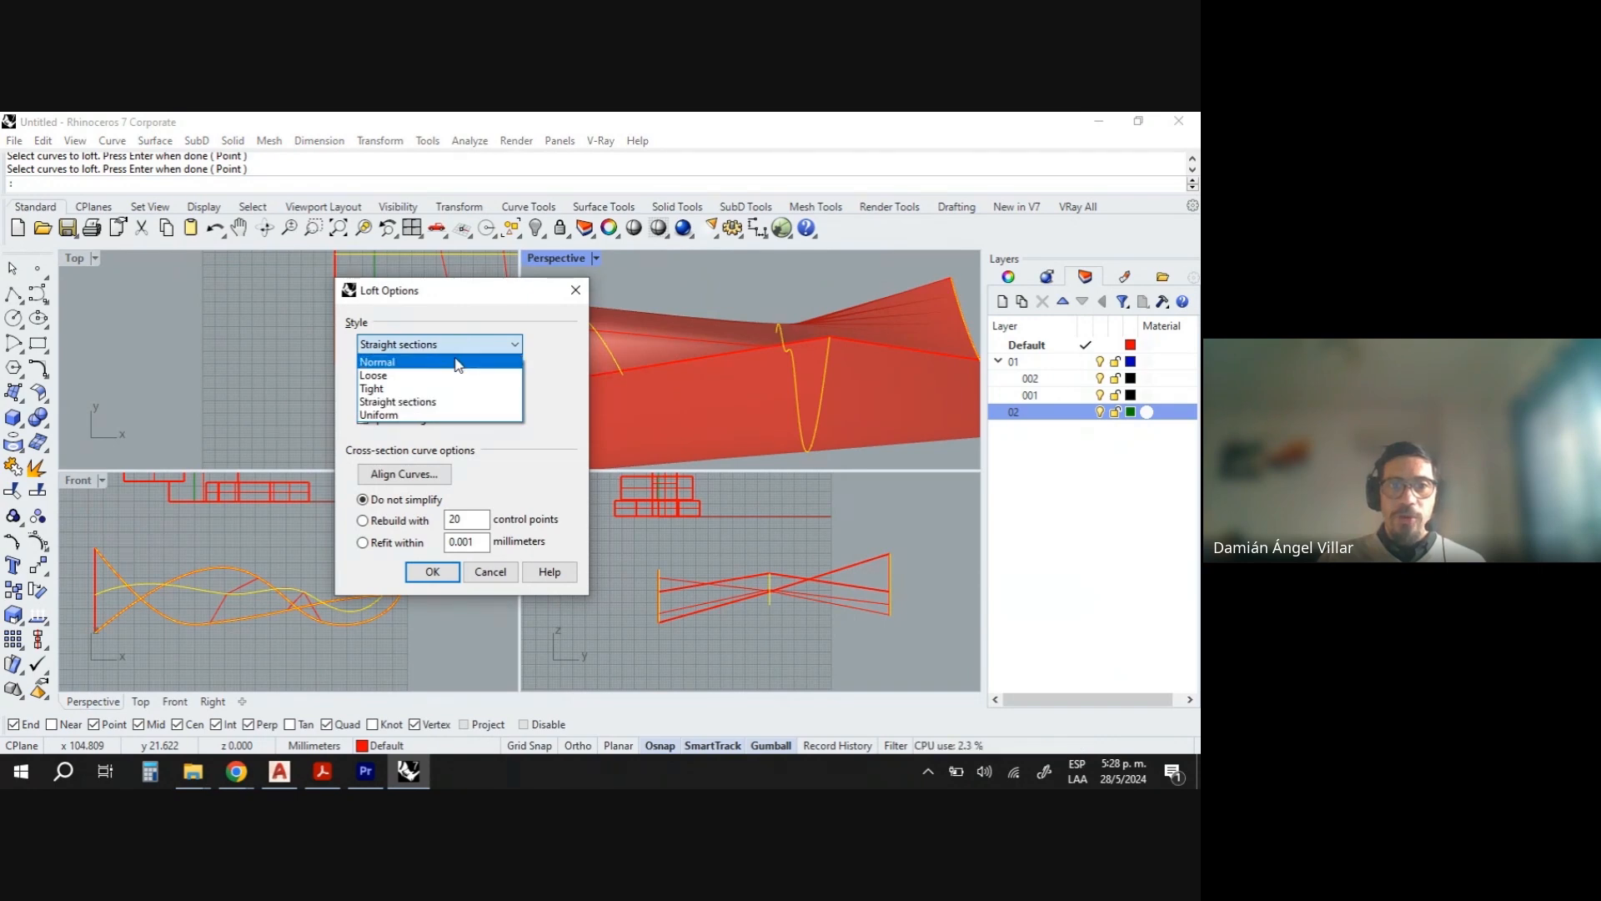
click(458, 361)
right_drag(769, 389, 606, 382)
scroll(798, 403, down, 7)
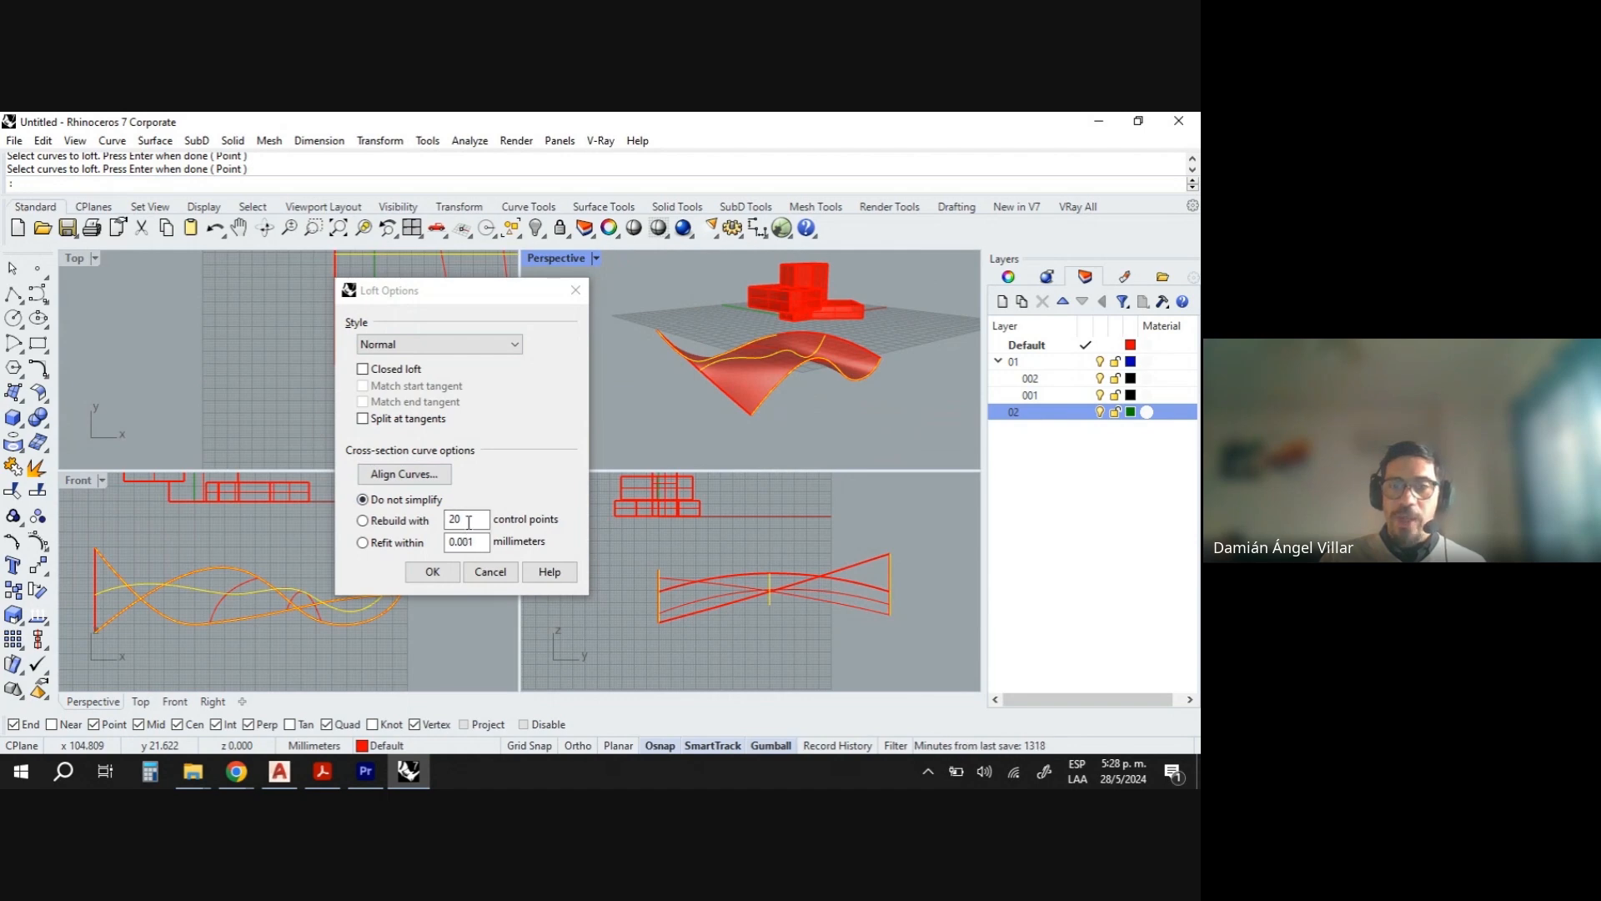
right_drag(805, 377, 699, 408)
click(361, 521)
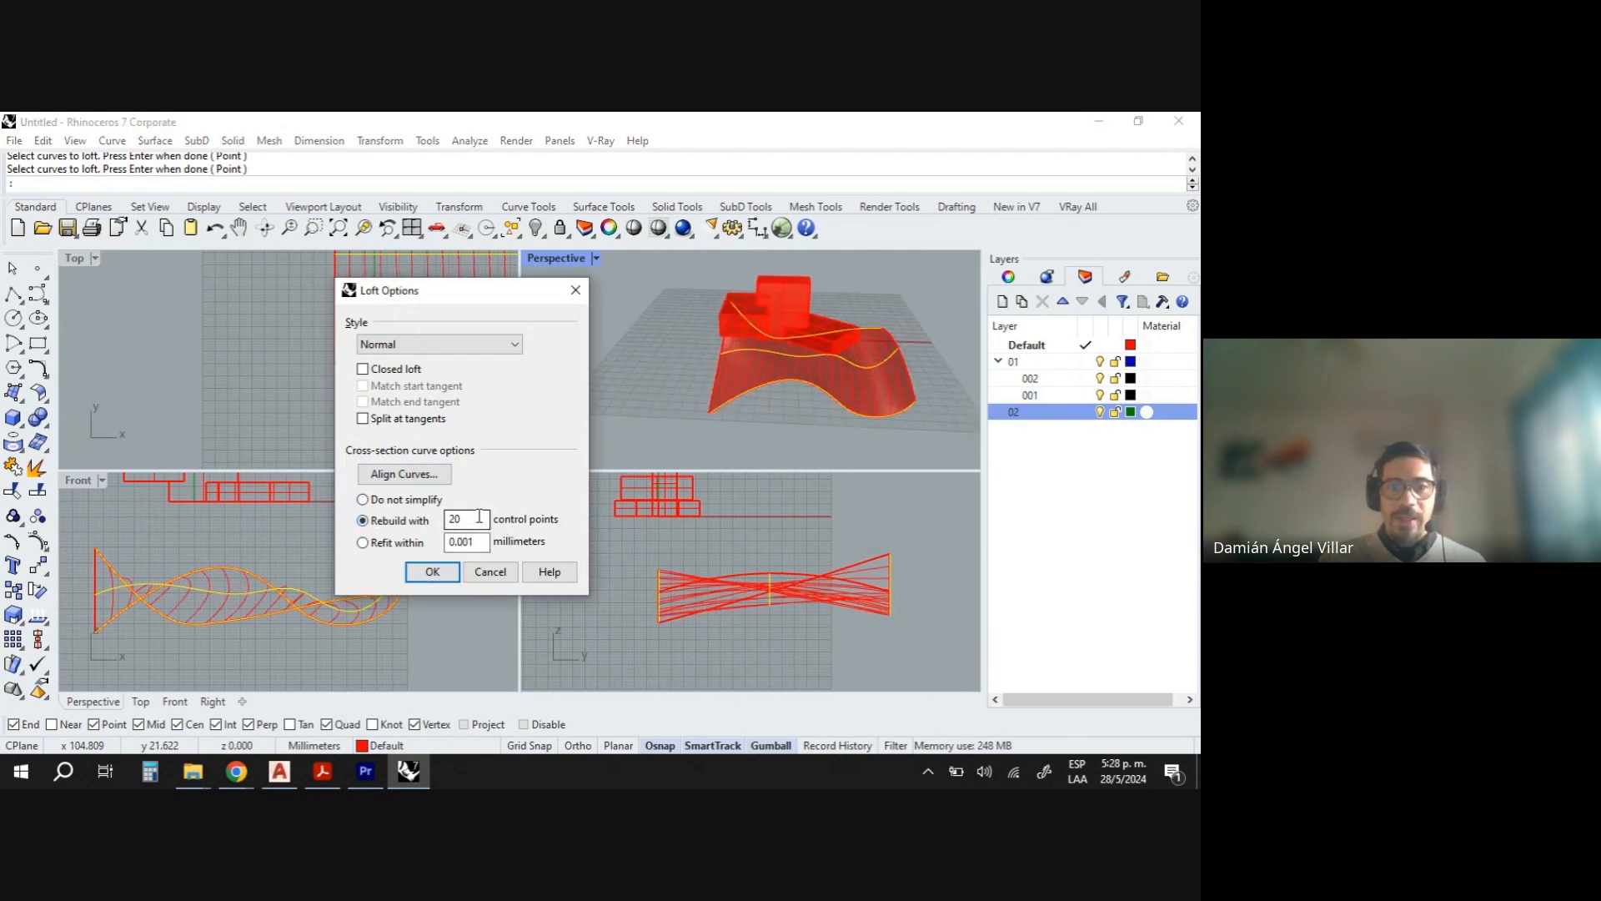
drag(478, 519, 399, 513)
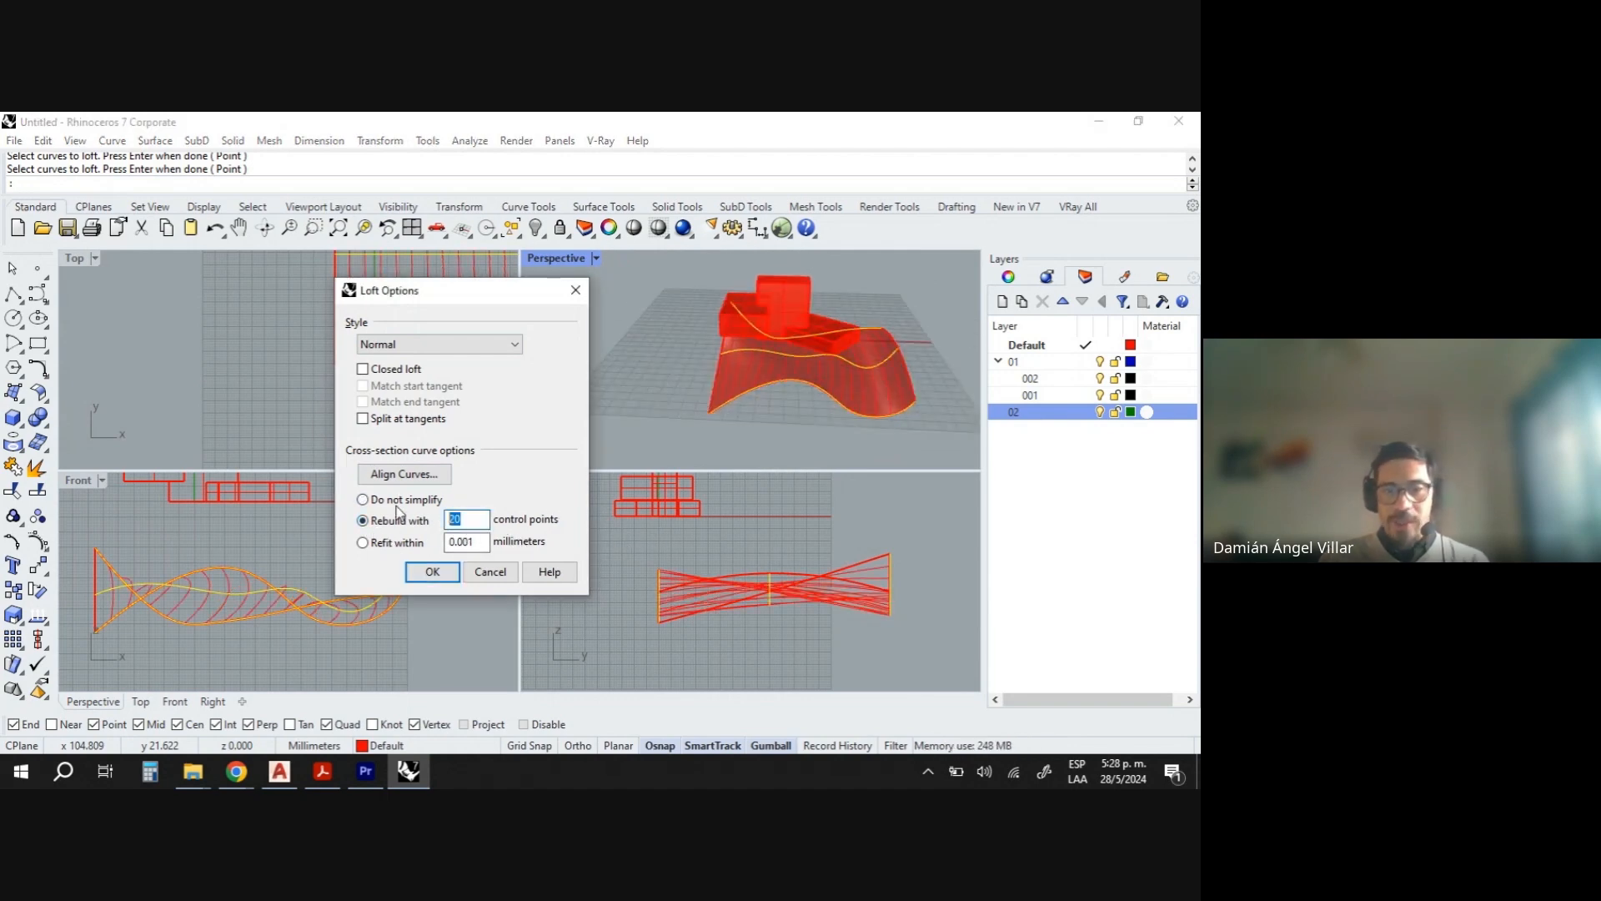
click(475, 538)
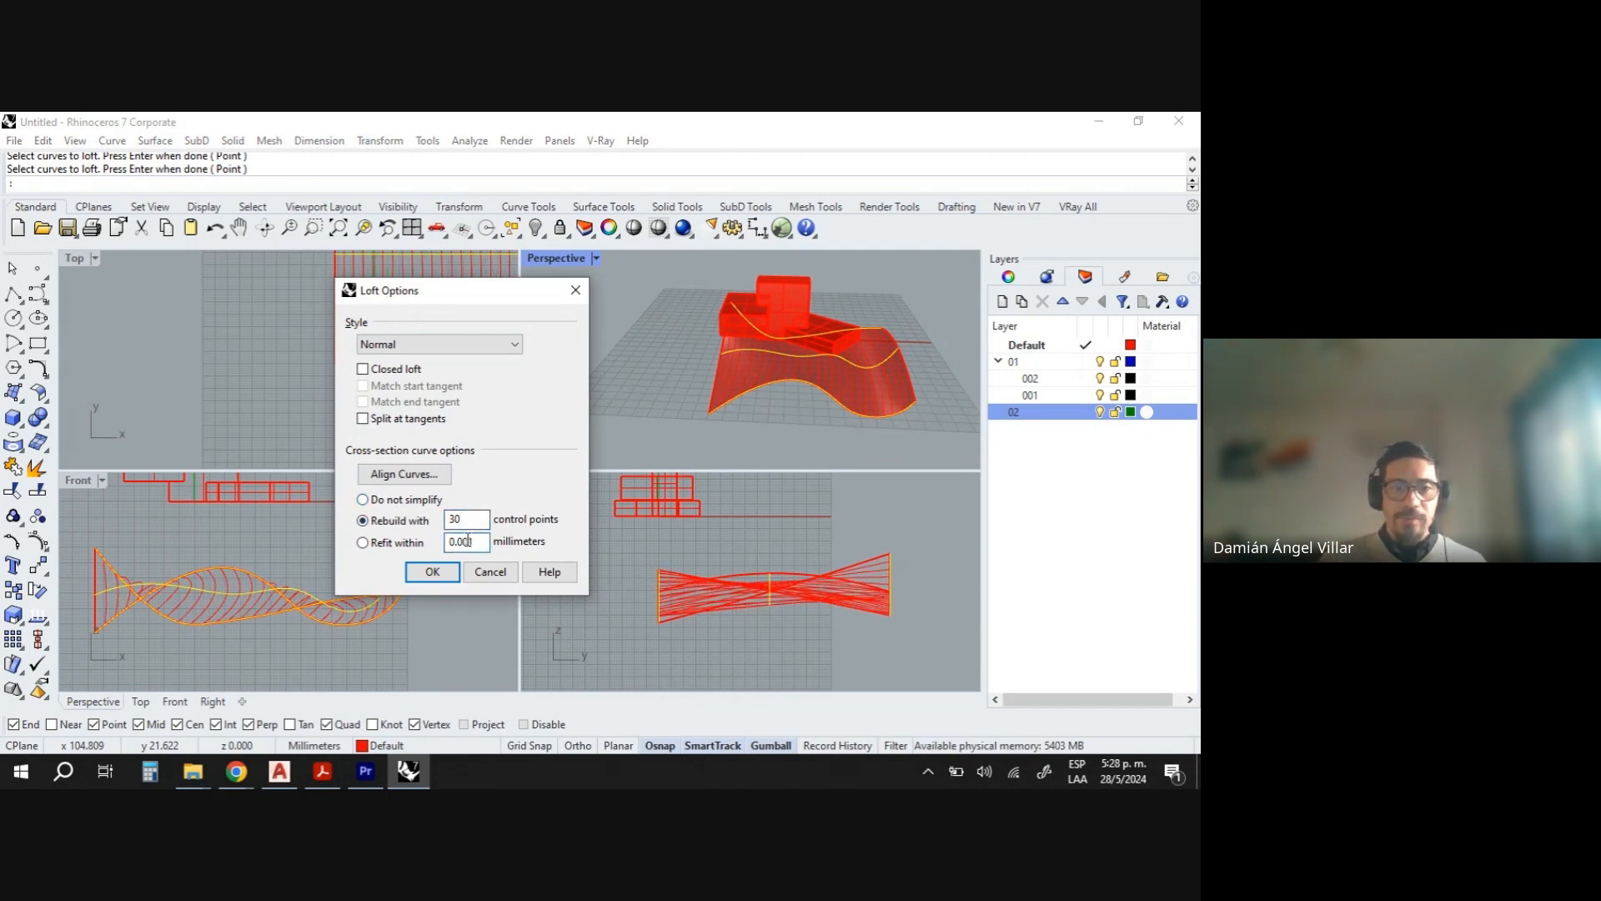
click(430, 572)
- Orbit and zoom the perspective and top views to examine the lofted surface
right_drag(926, 367, 654, 407)
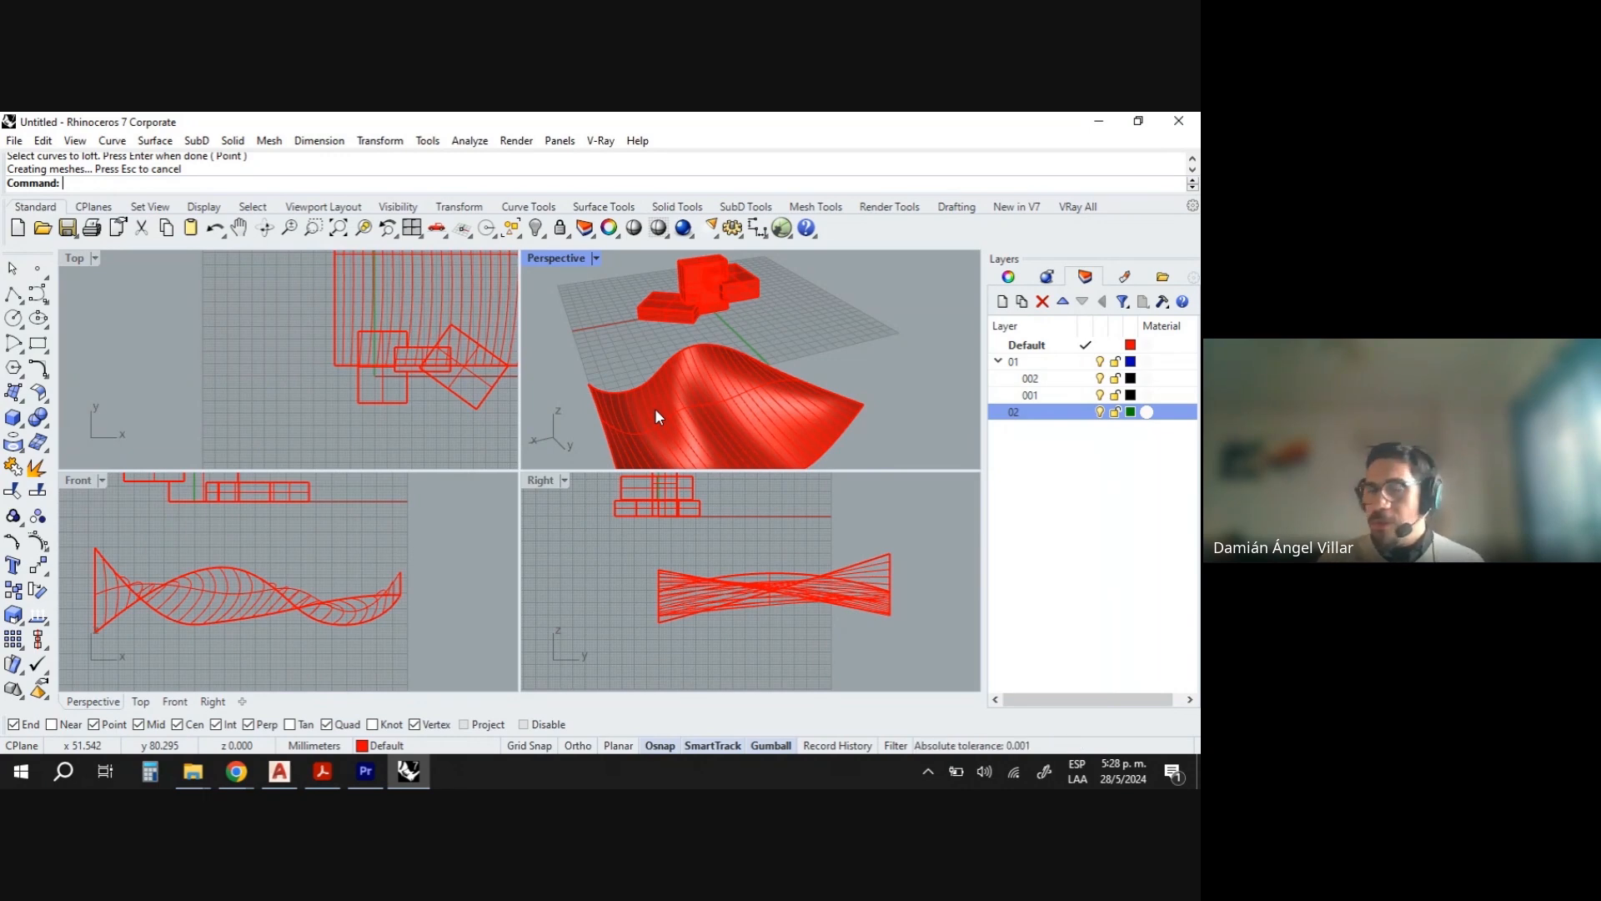
right_drag(662, 388, 823, 373)
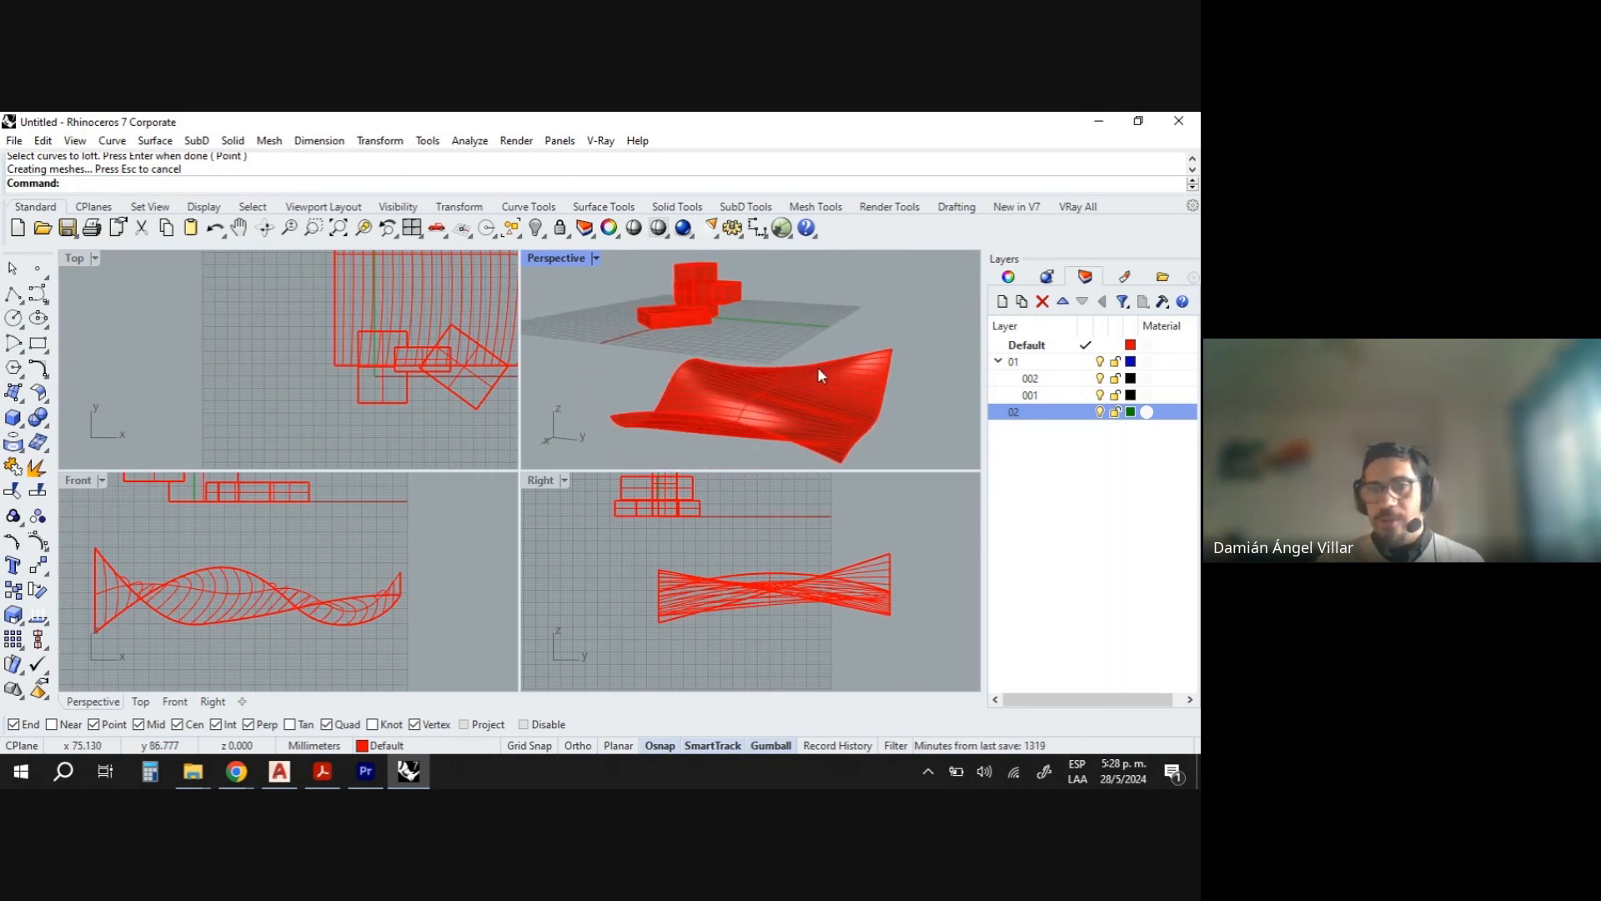
scroll(817, 367, down, 3)
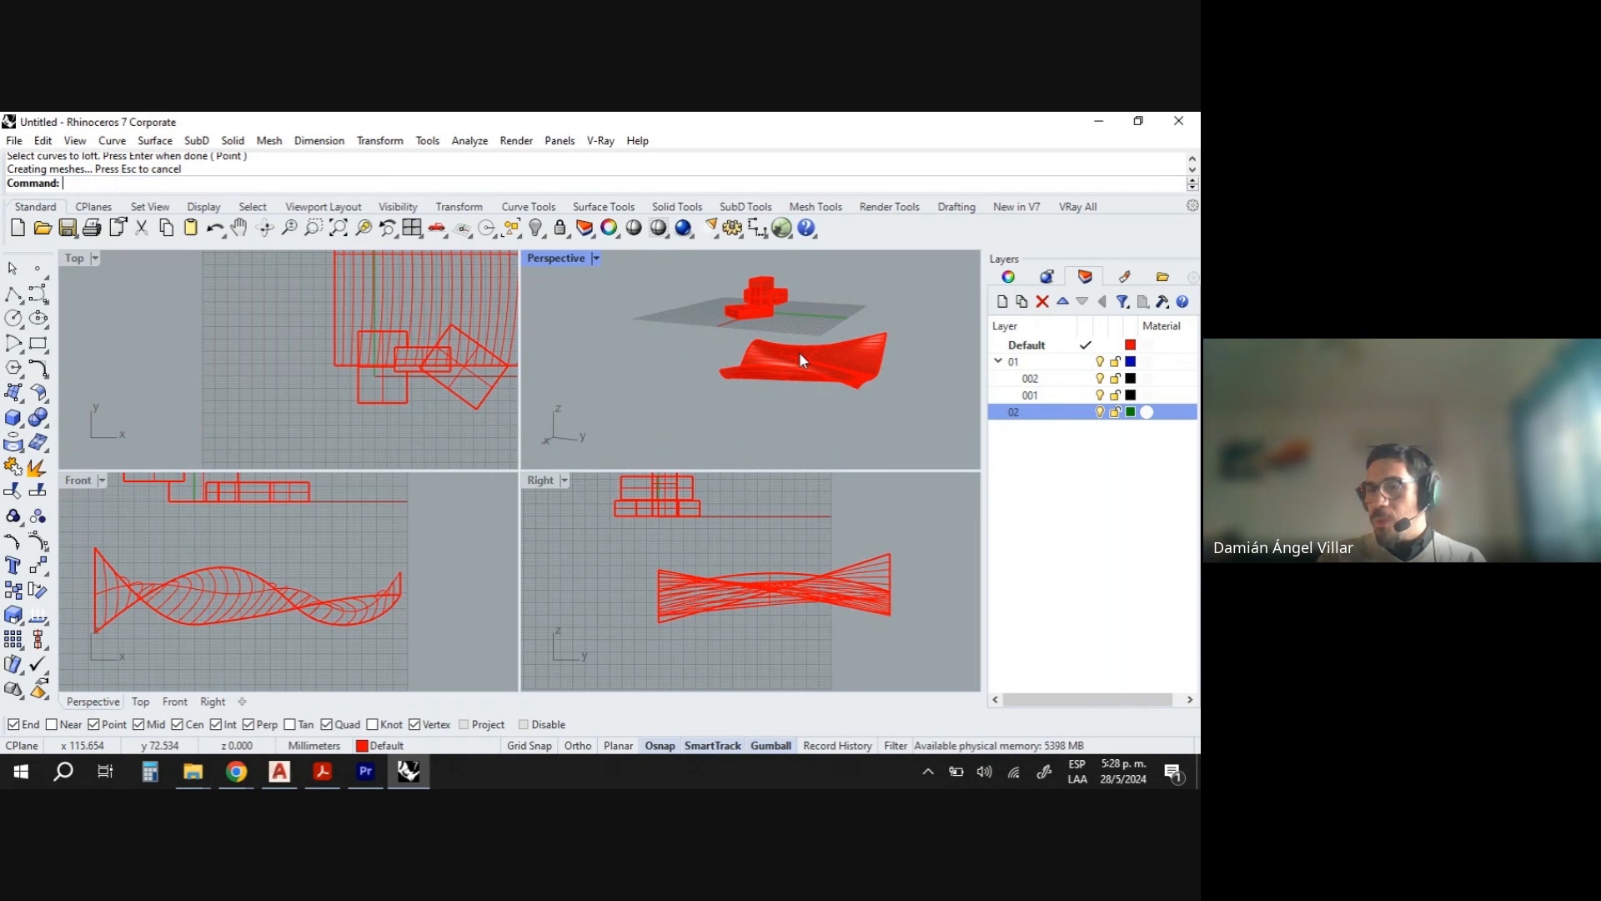
right_drag(799, 352, 739, 429)
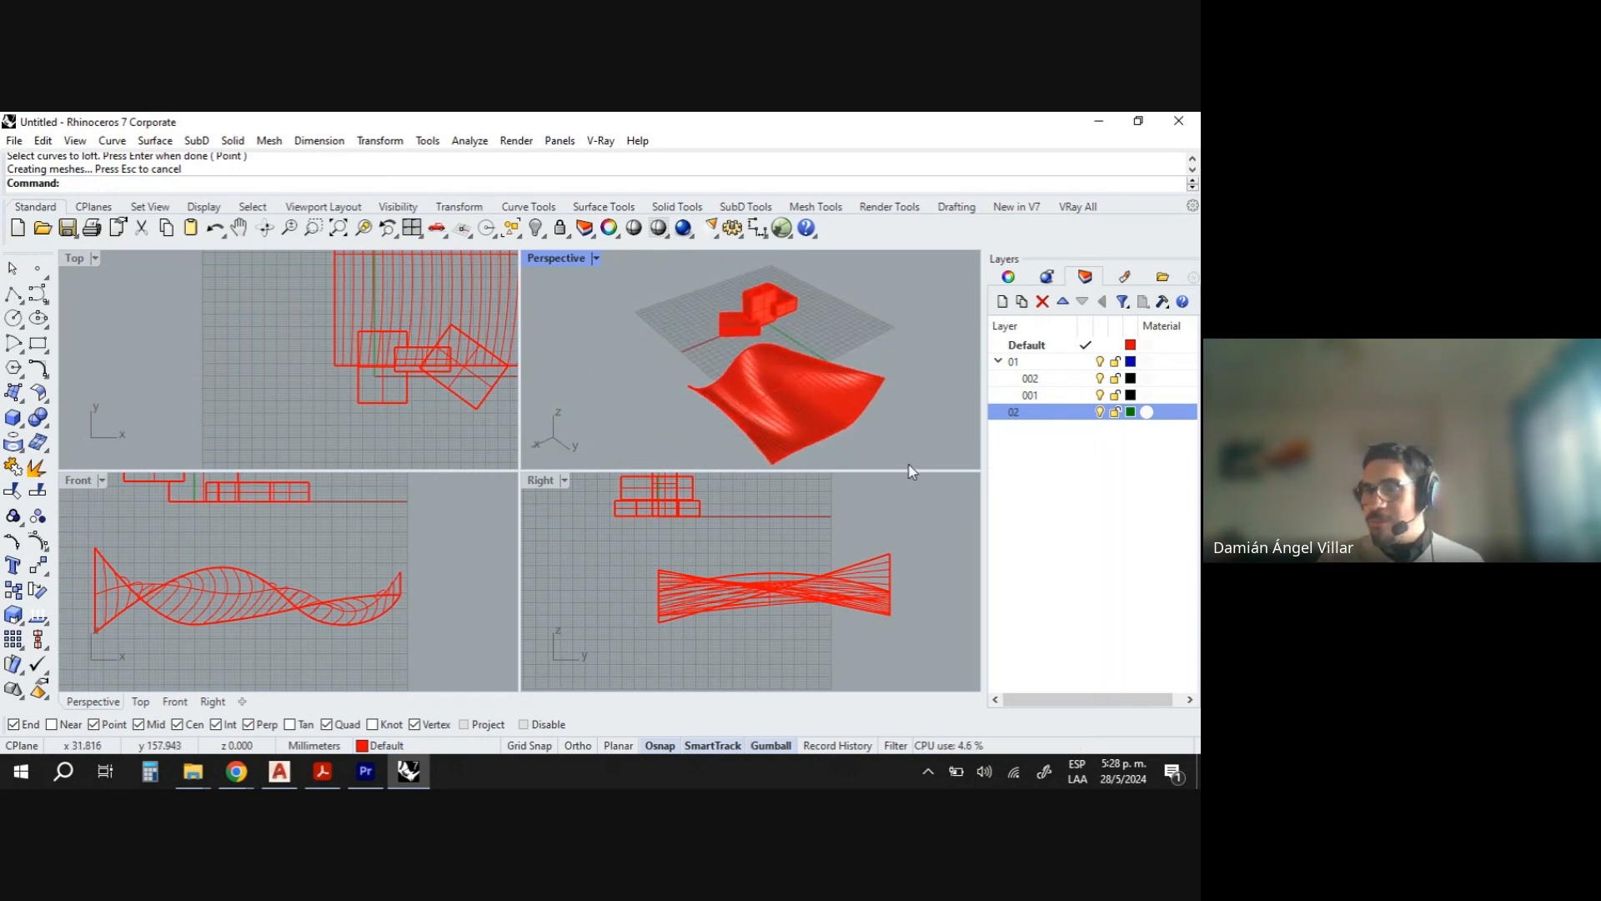
scroll(760, 408, up, 2)
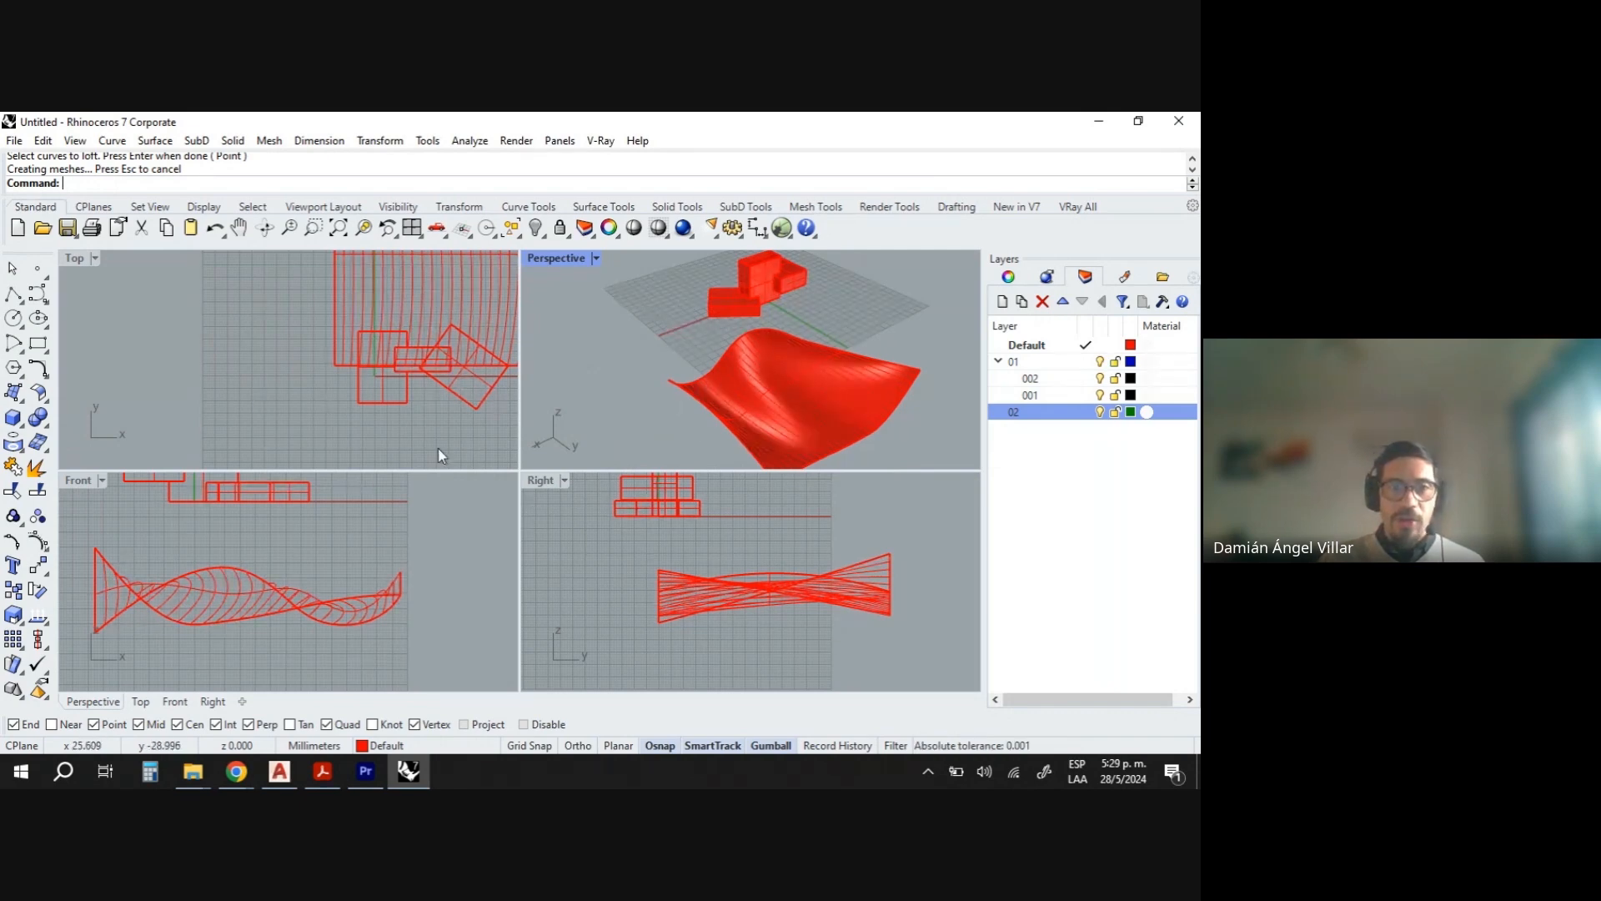
scroll(392, 392, down, 4)
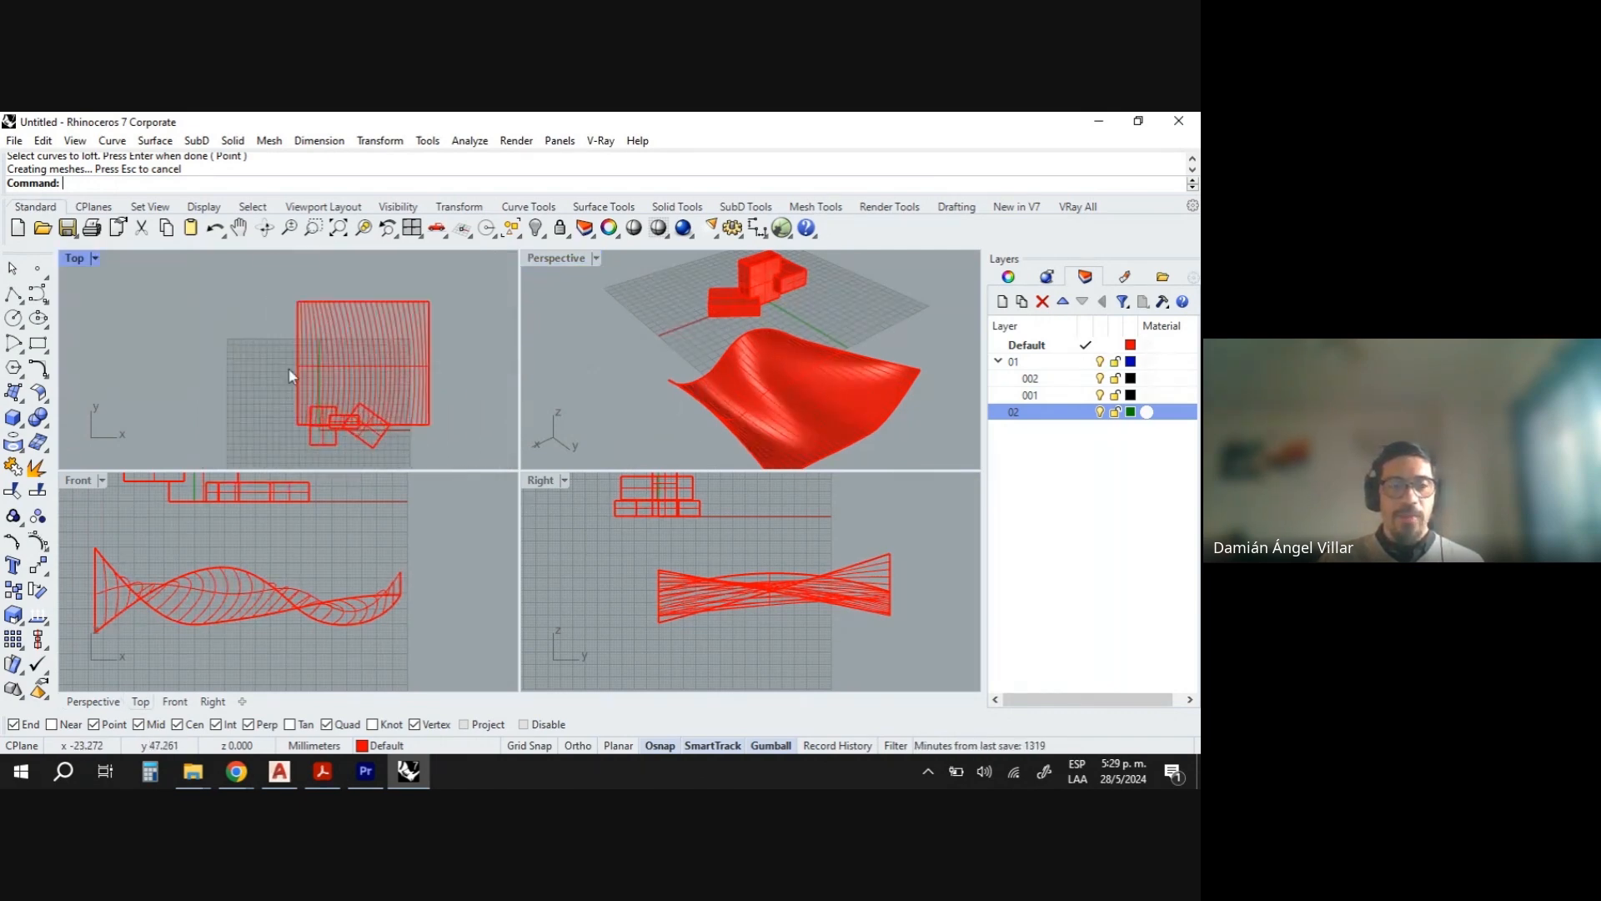
scroll(268, 332, down, 3)
scroll(268, 357, up, 3)
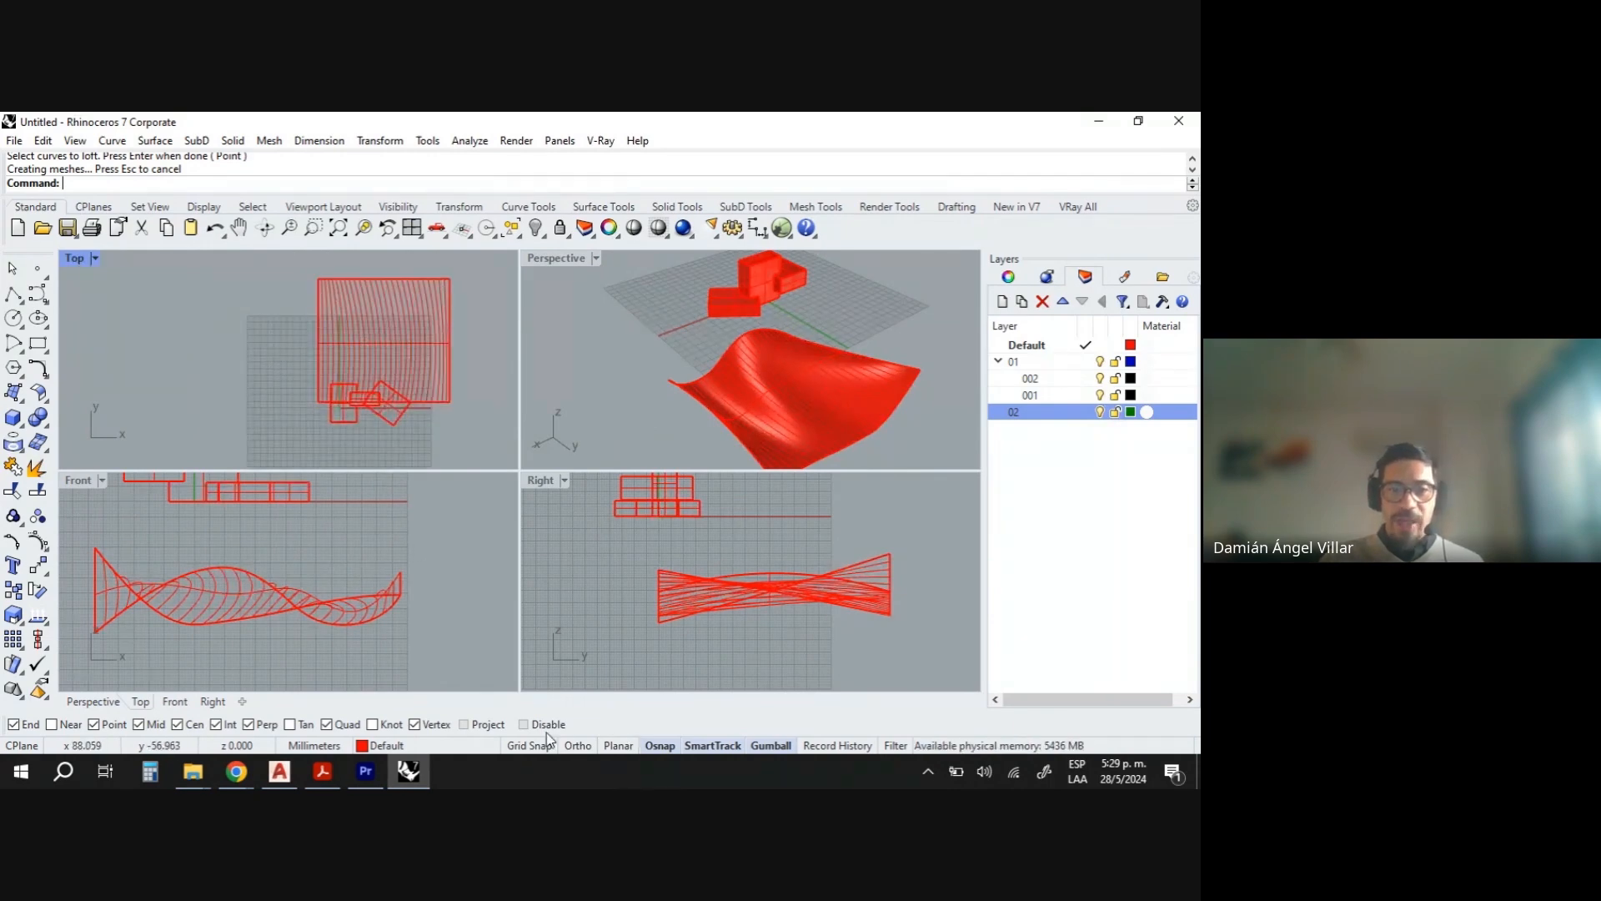
- Turn on Project snap and draw a seven-point control point curve across the surface area in the Top view
click(465, 724)
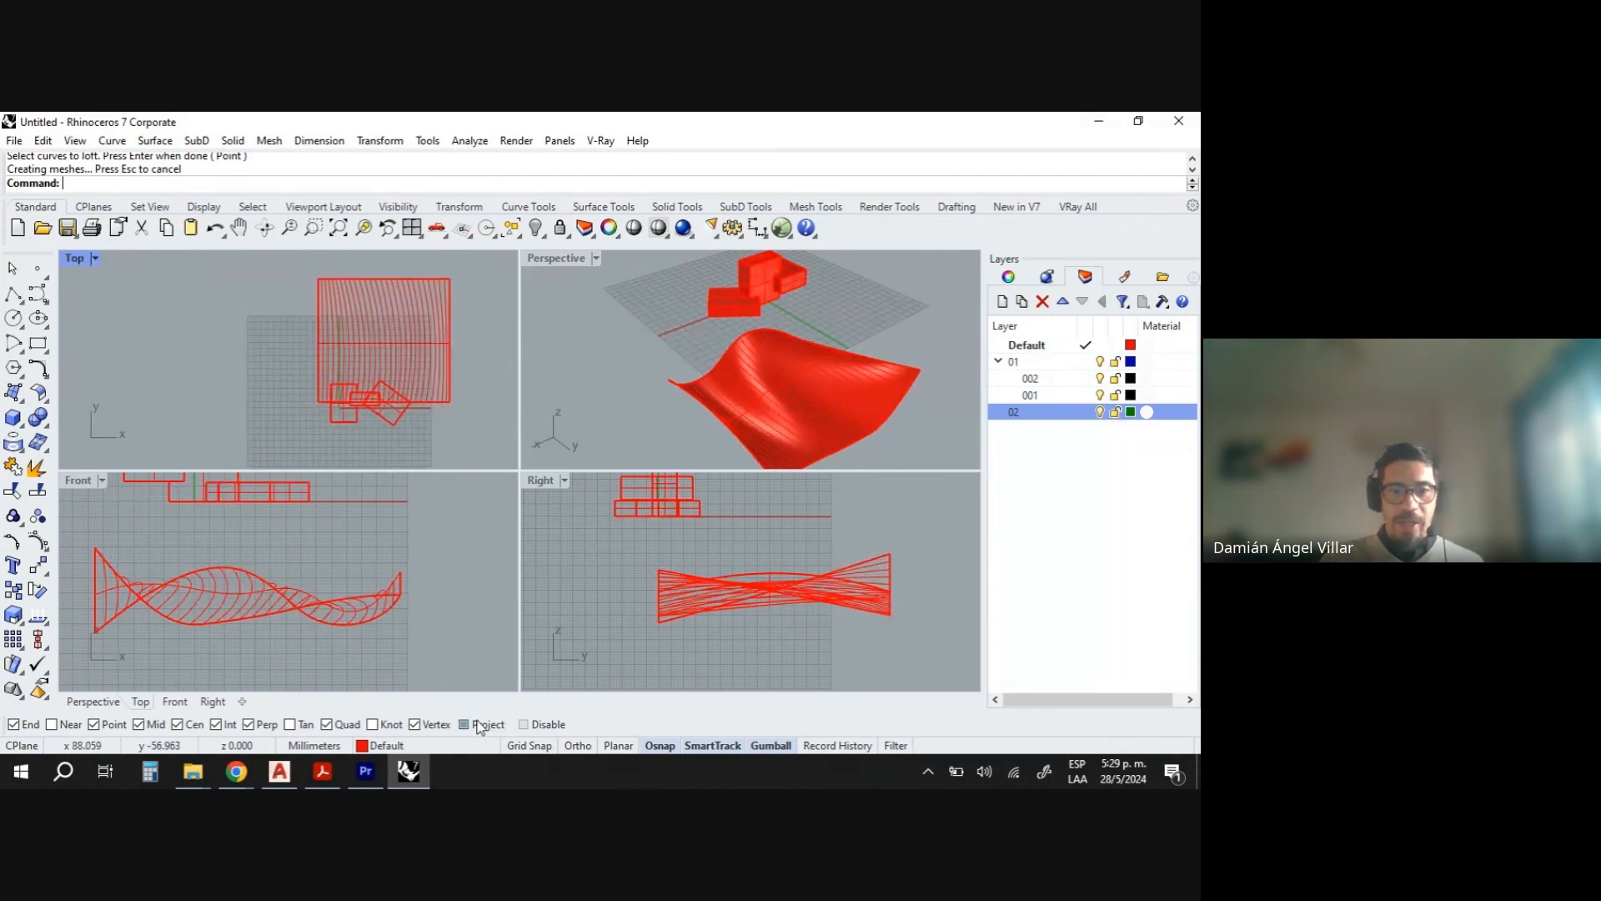
click(37, 294)
scroll(315, 319, up, 5)
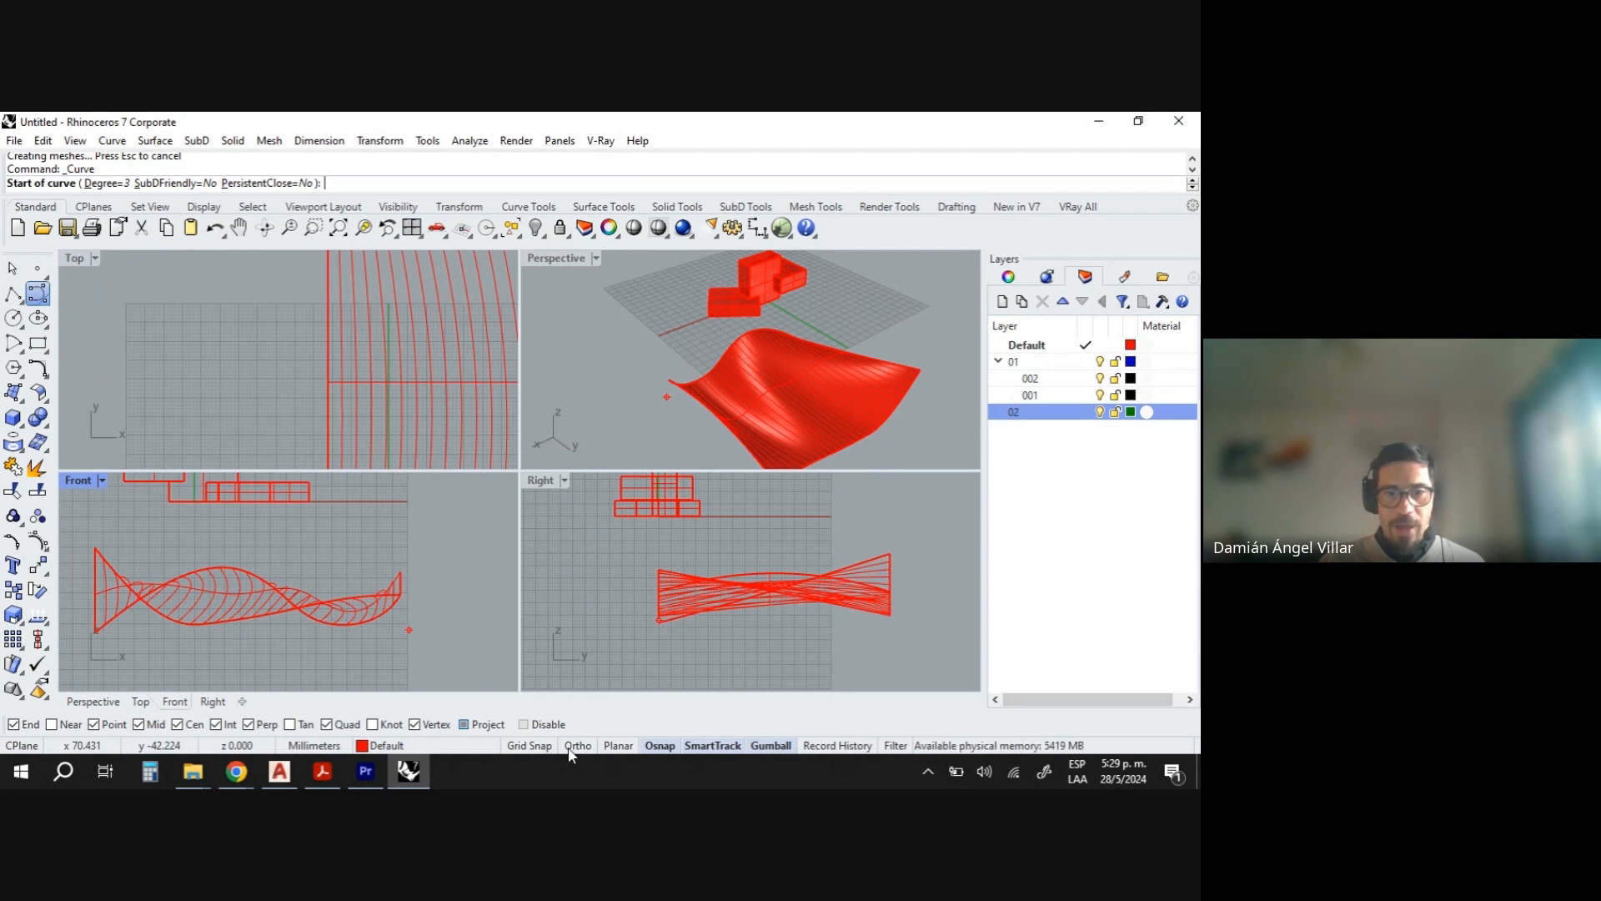
click(542, 748)
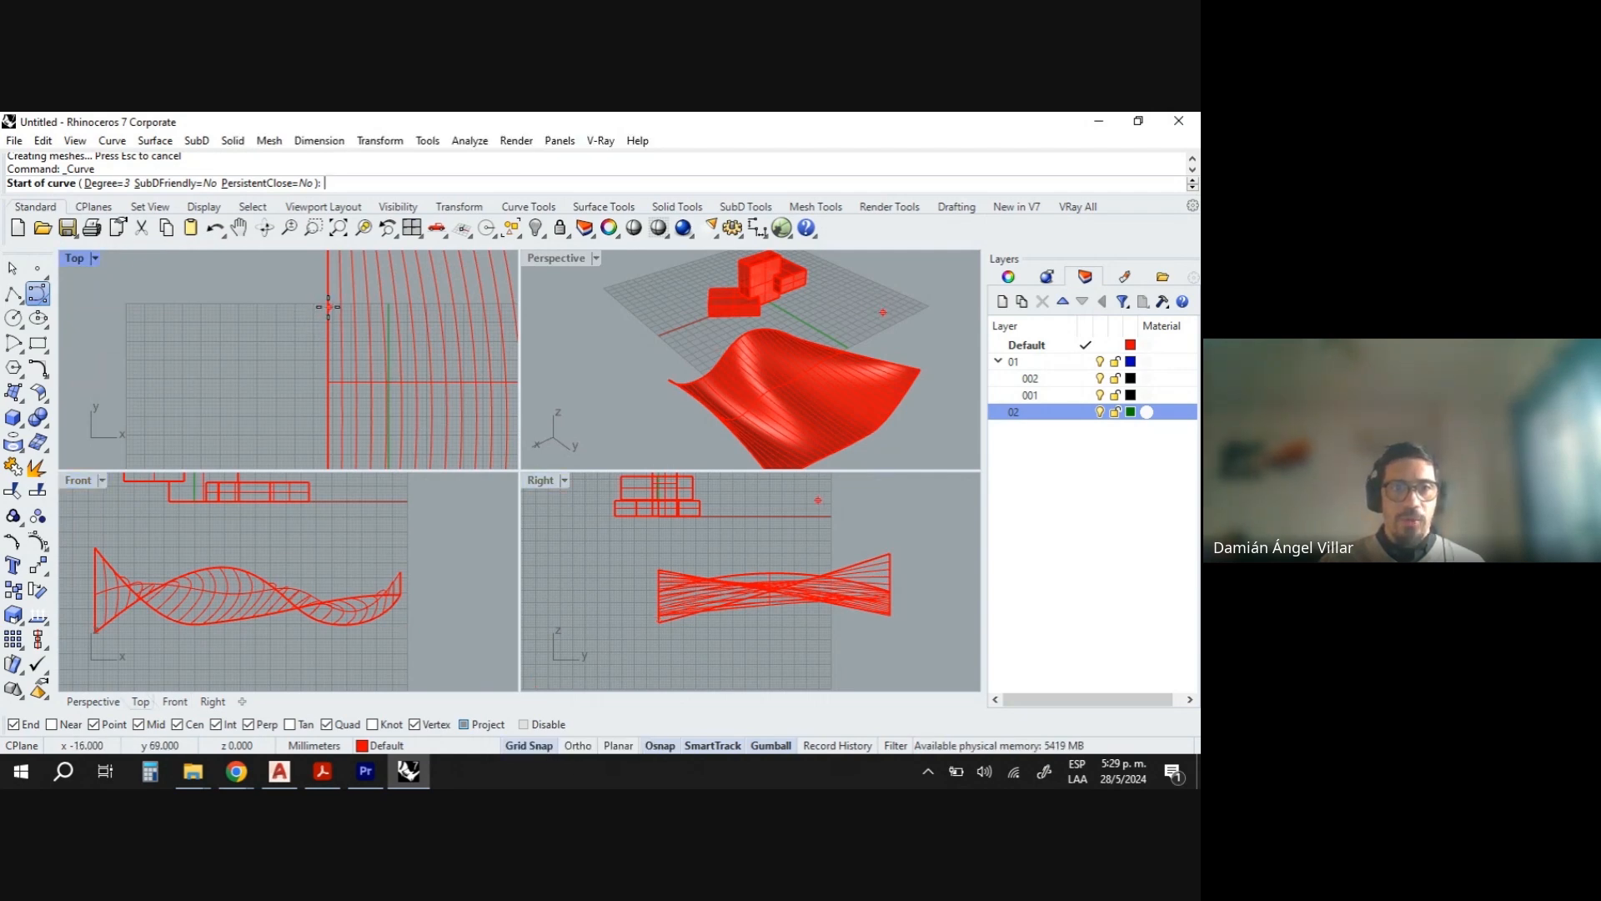
scroll(328, 302, up, 2)
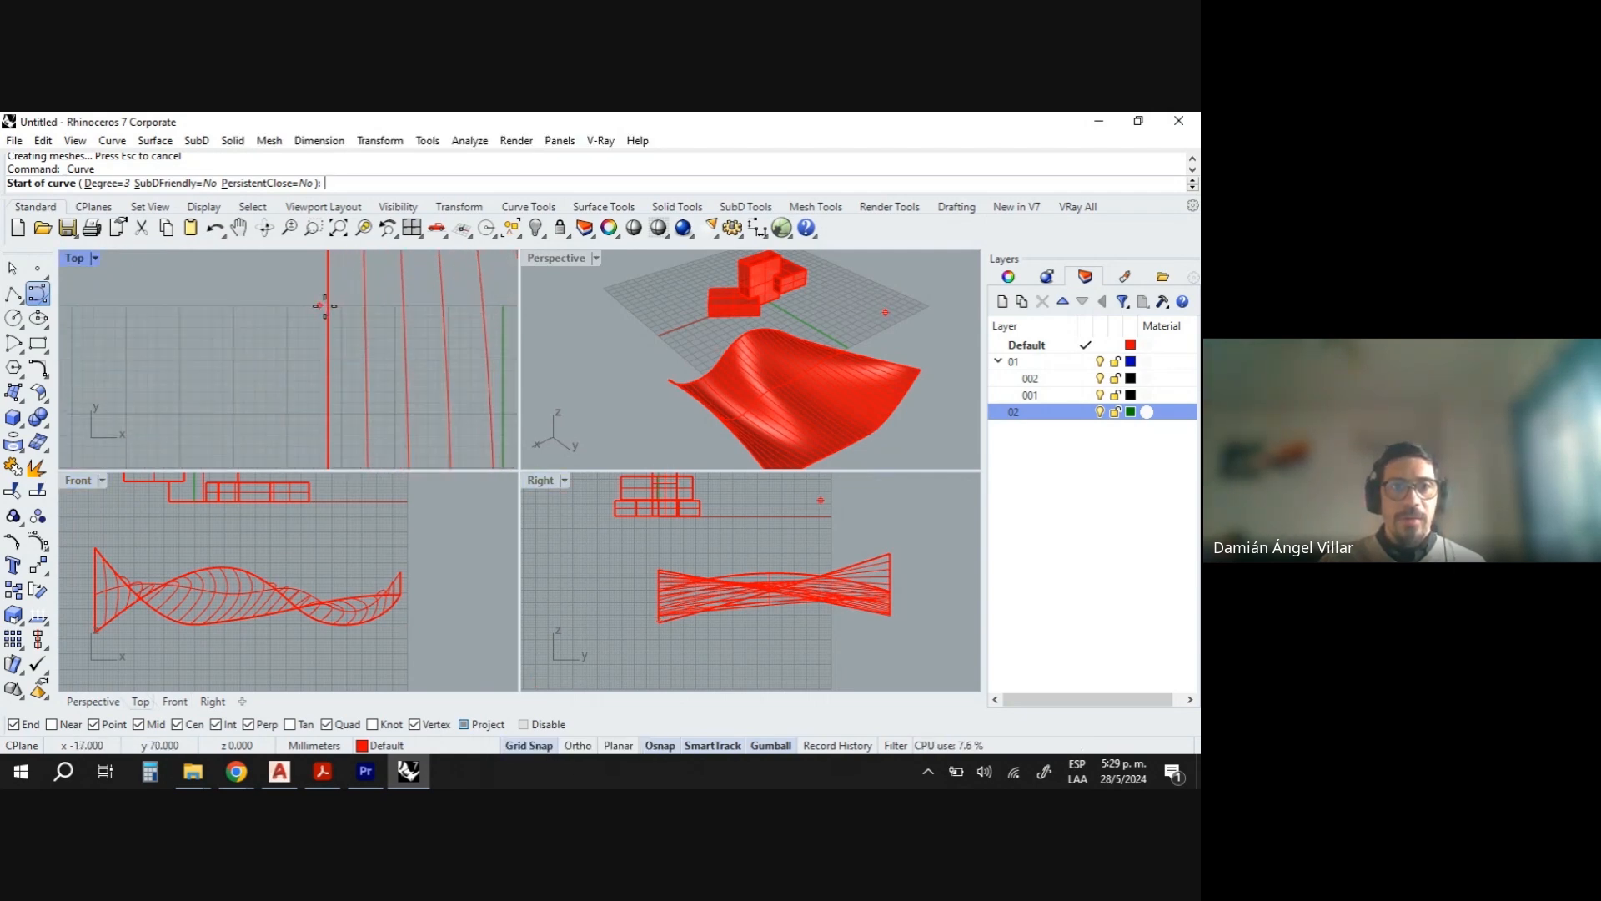
click(331, 307)
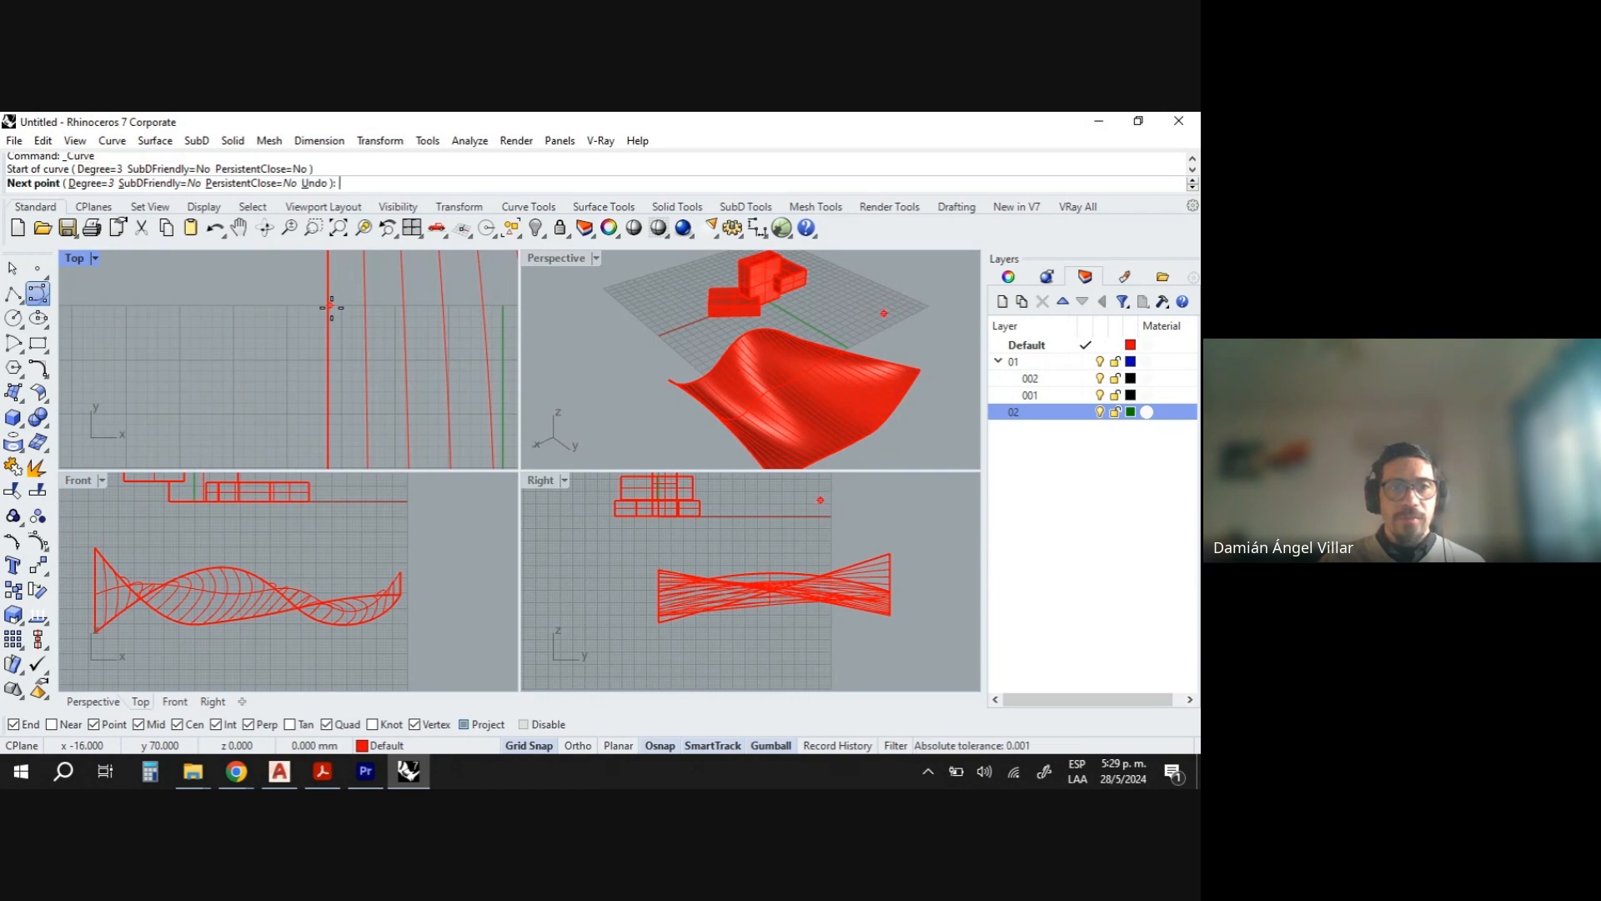
scroll(250, 325, down, 5)
scroll(267, 335, up, 4)
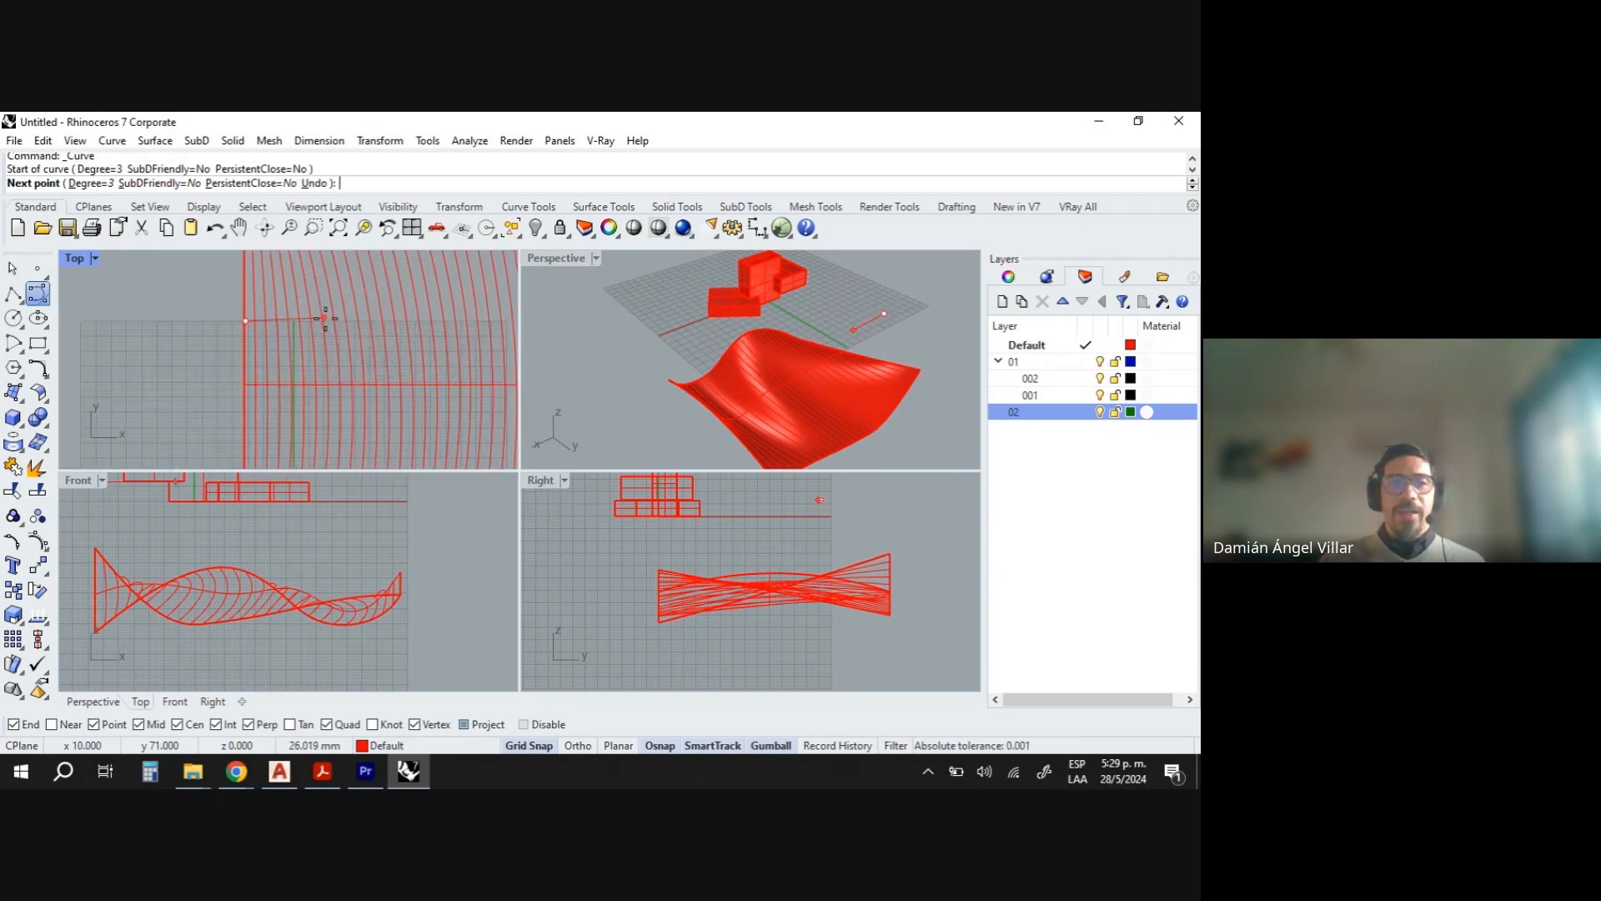
click(525, 744)
scroll(285, 346, down, 4)
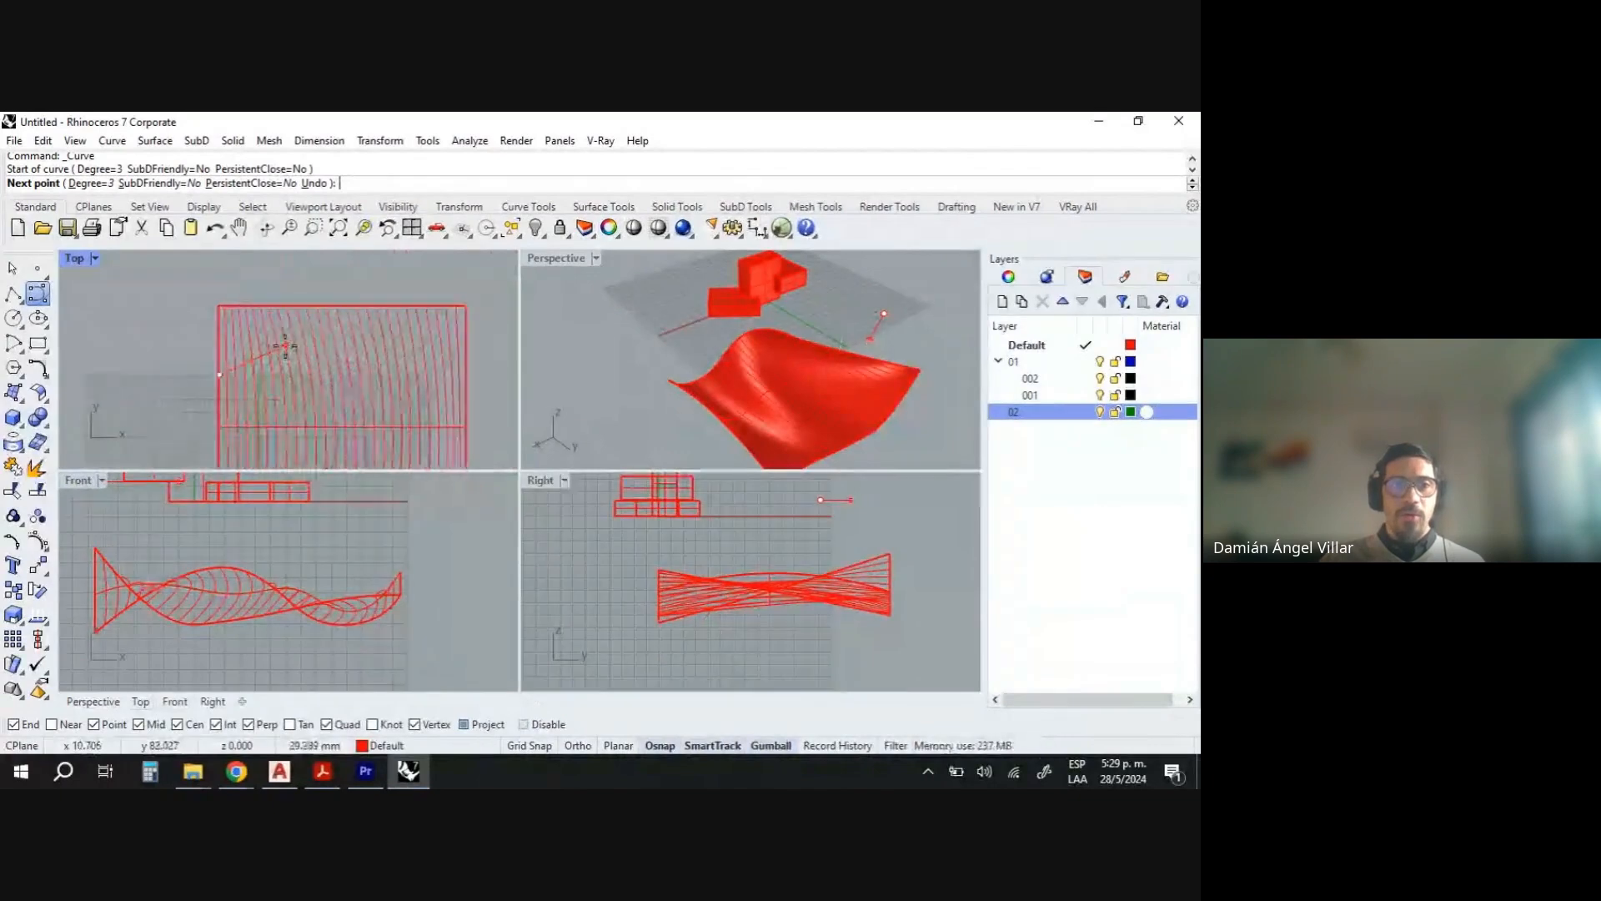
click(285, 344)
click(391, 403)
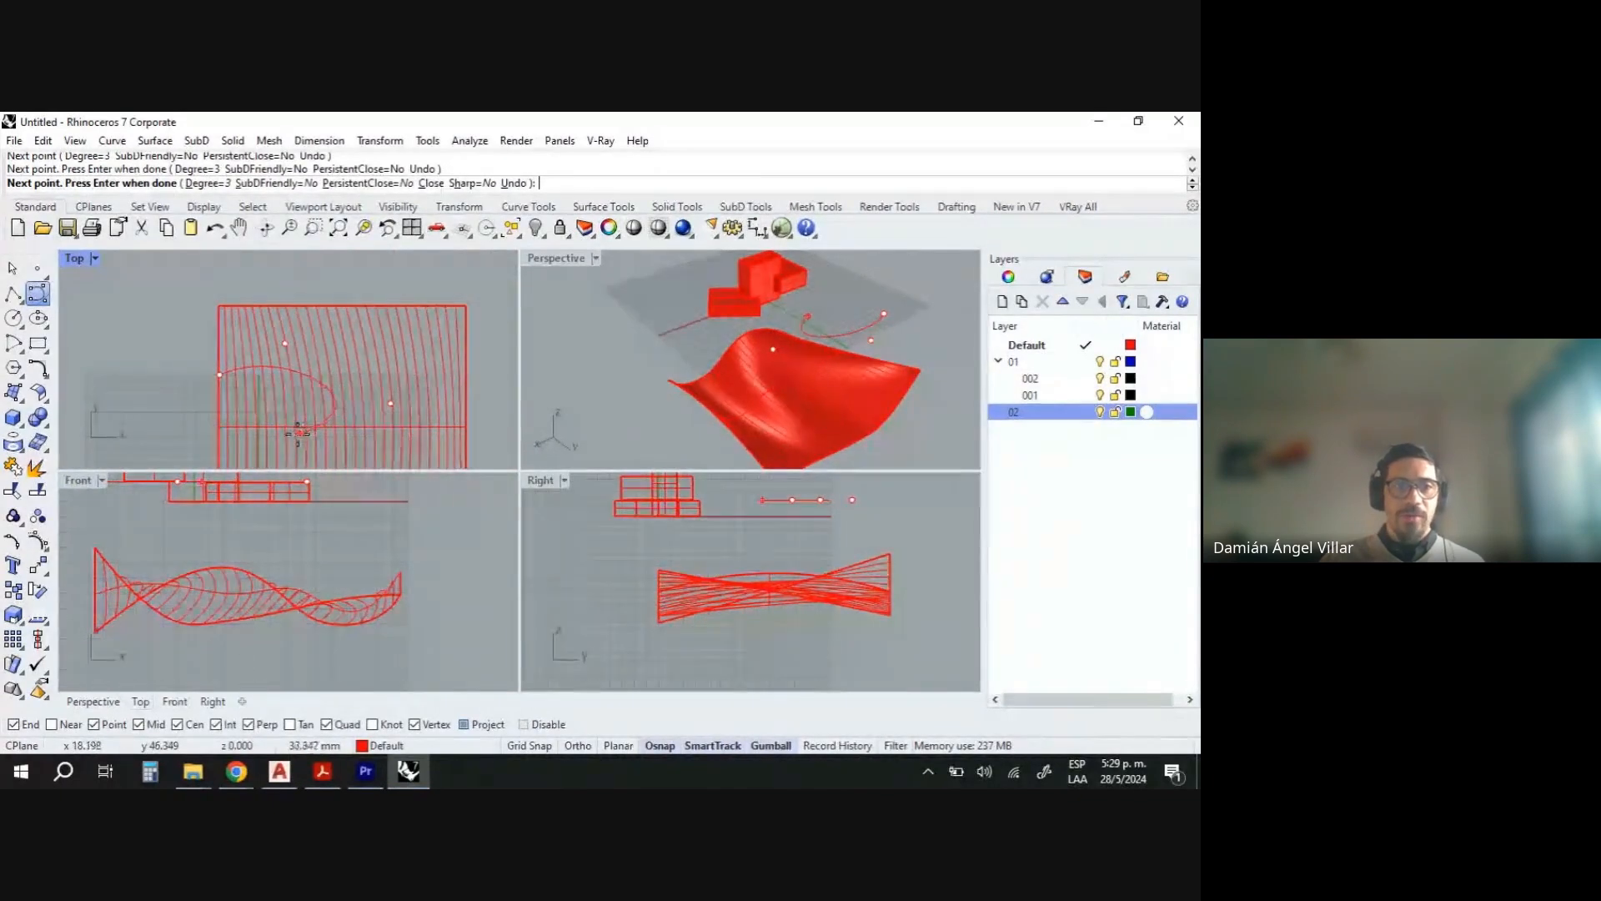
click(298, 432)
scroll(300, 438, down, 5)
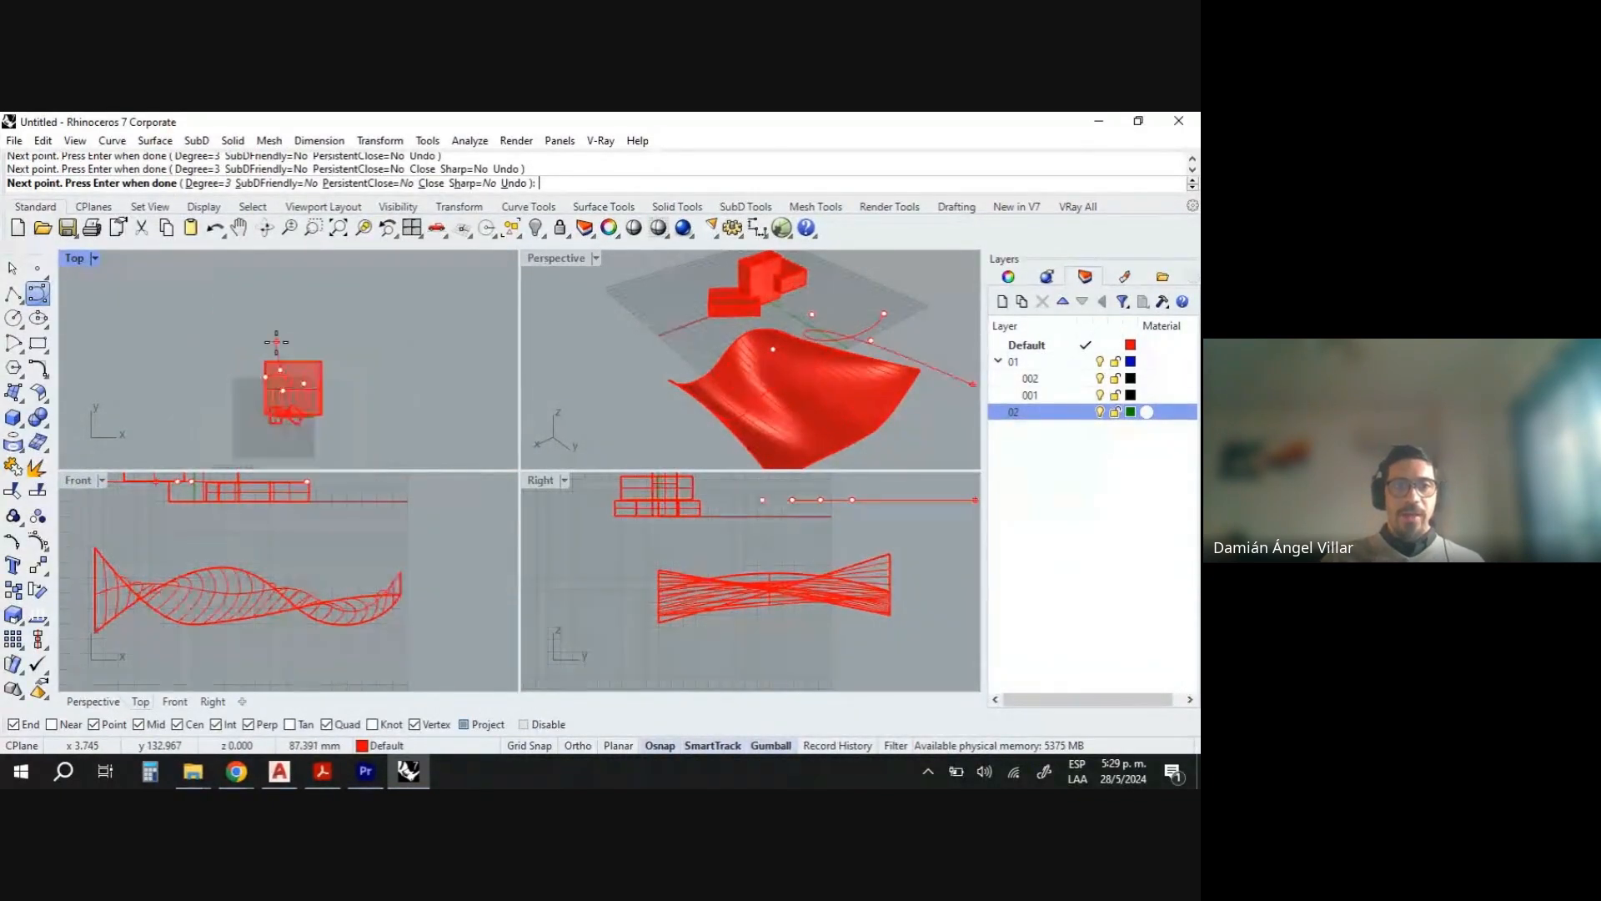
scroll(291, 396, up, 8)
click(264, 414)
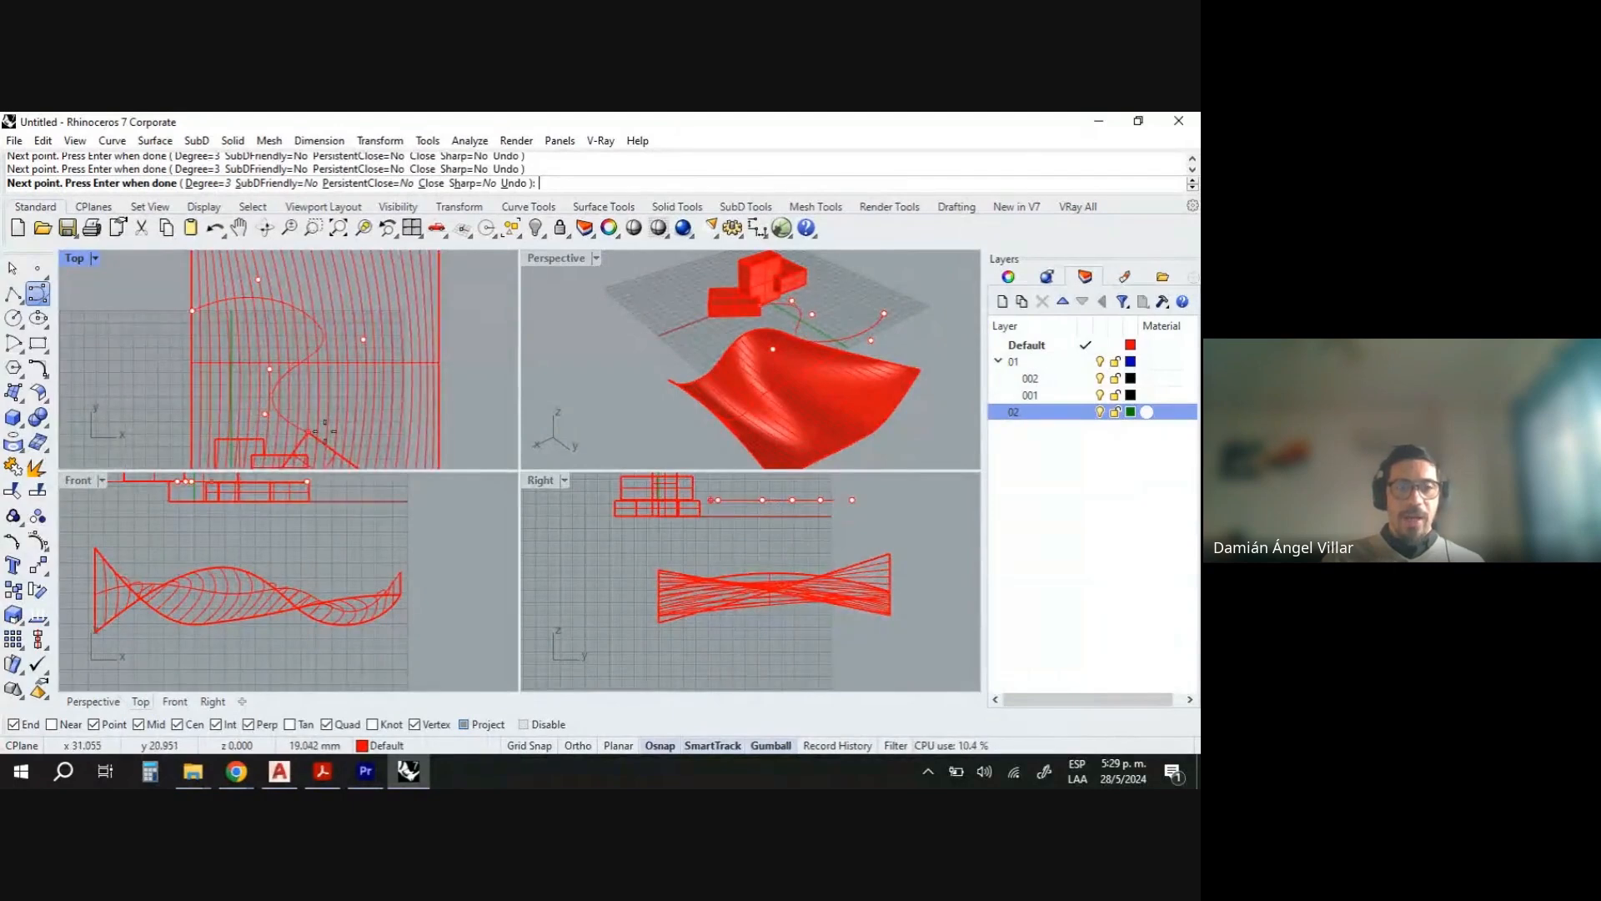
click(412, 423)
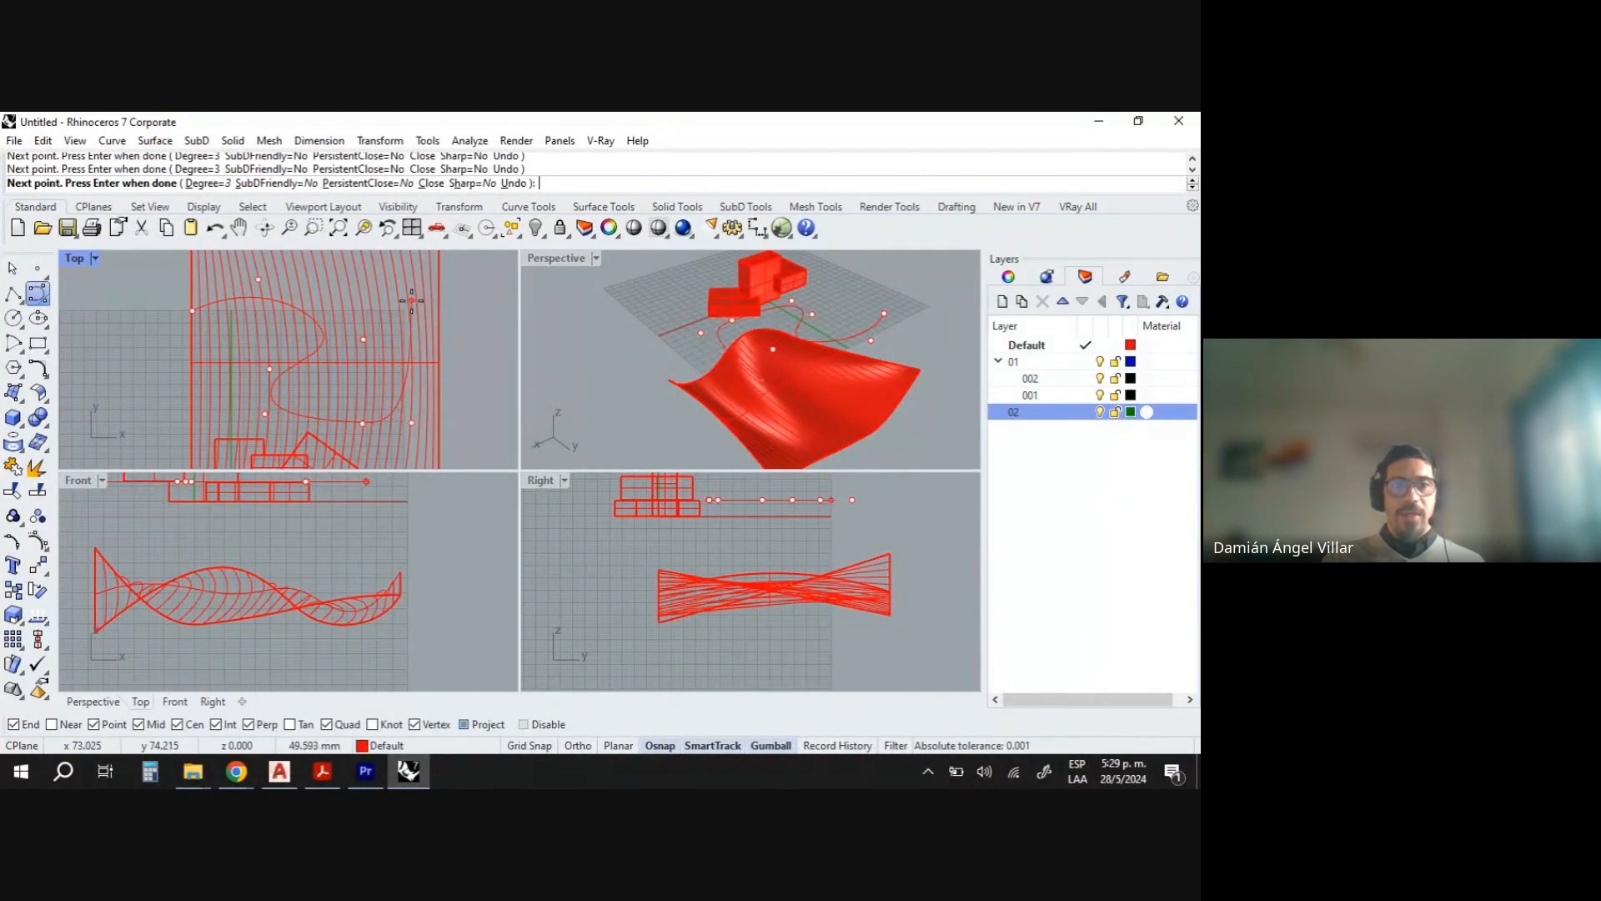
scroll(417, 378, down, 6)
scroll(426, 307, up, 6)
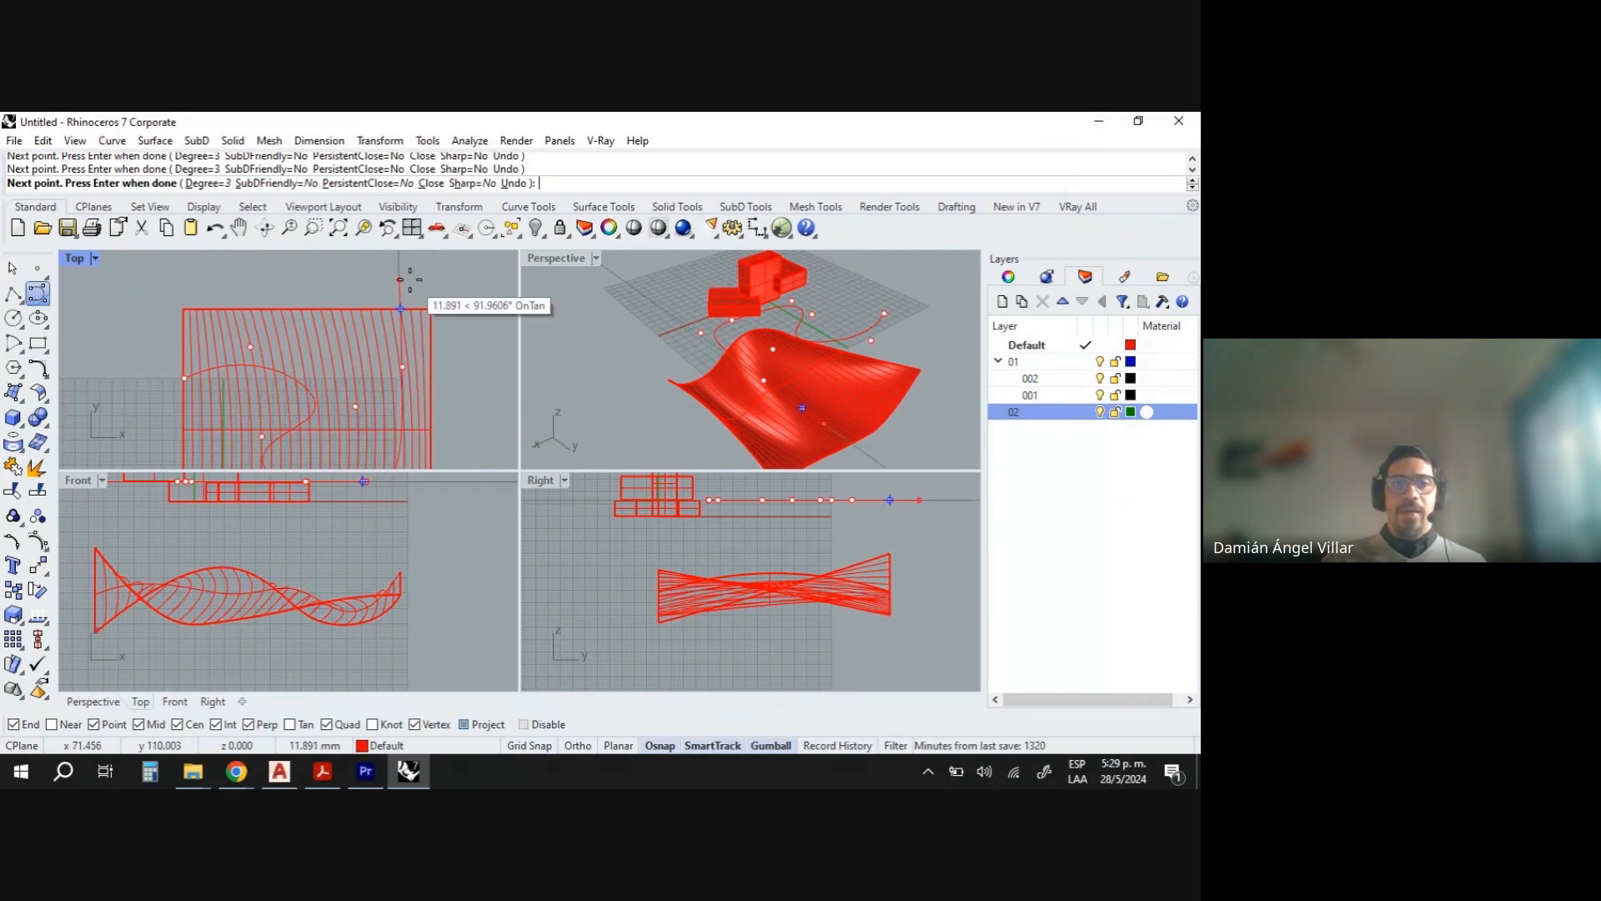
click(401, 305)
key(Return)
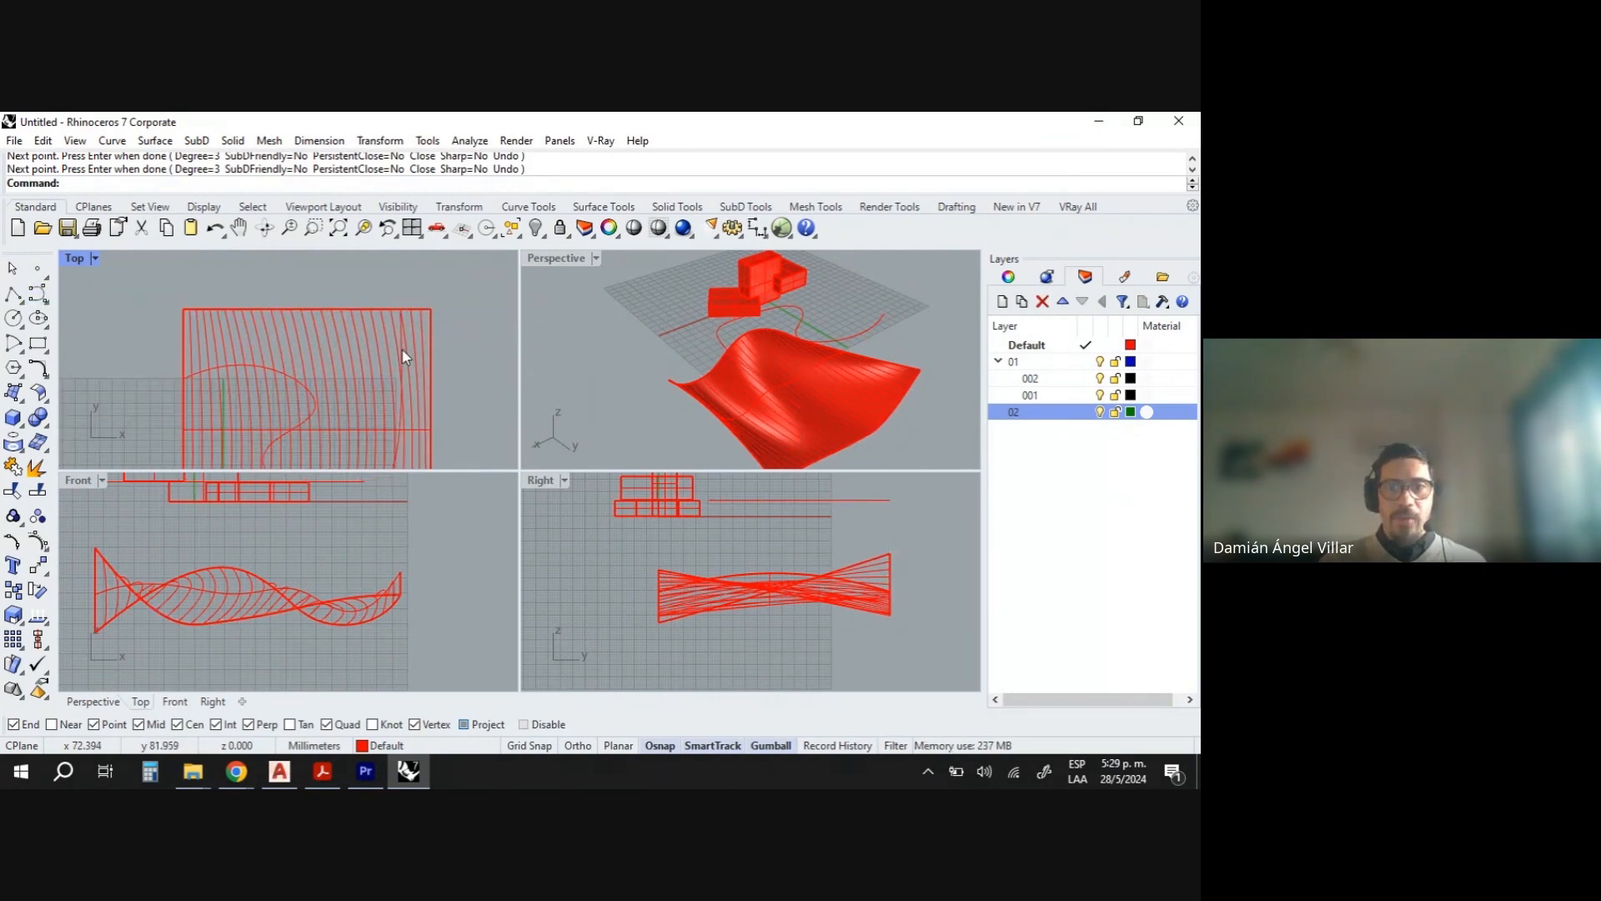
- Select the new curve and orbit and zoom the perspective view toward its far end
click(405, 361)
mouse_move(788, 345)
right_down()
mouse_move(868, 354)
mouse_move(904, 290)
mouse_move(923, 290)
mouse_move(572, 349)
mouse_move(833, 392)
mouse_move(879, 346)
mouse_move(770, 414)
mouse_move(784, 350)
right_up()
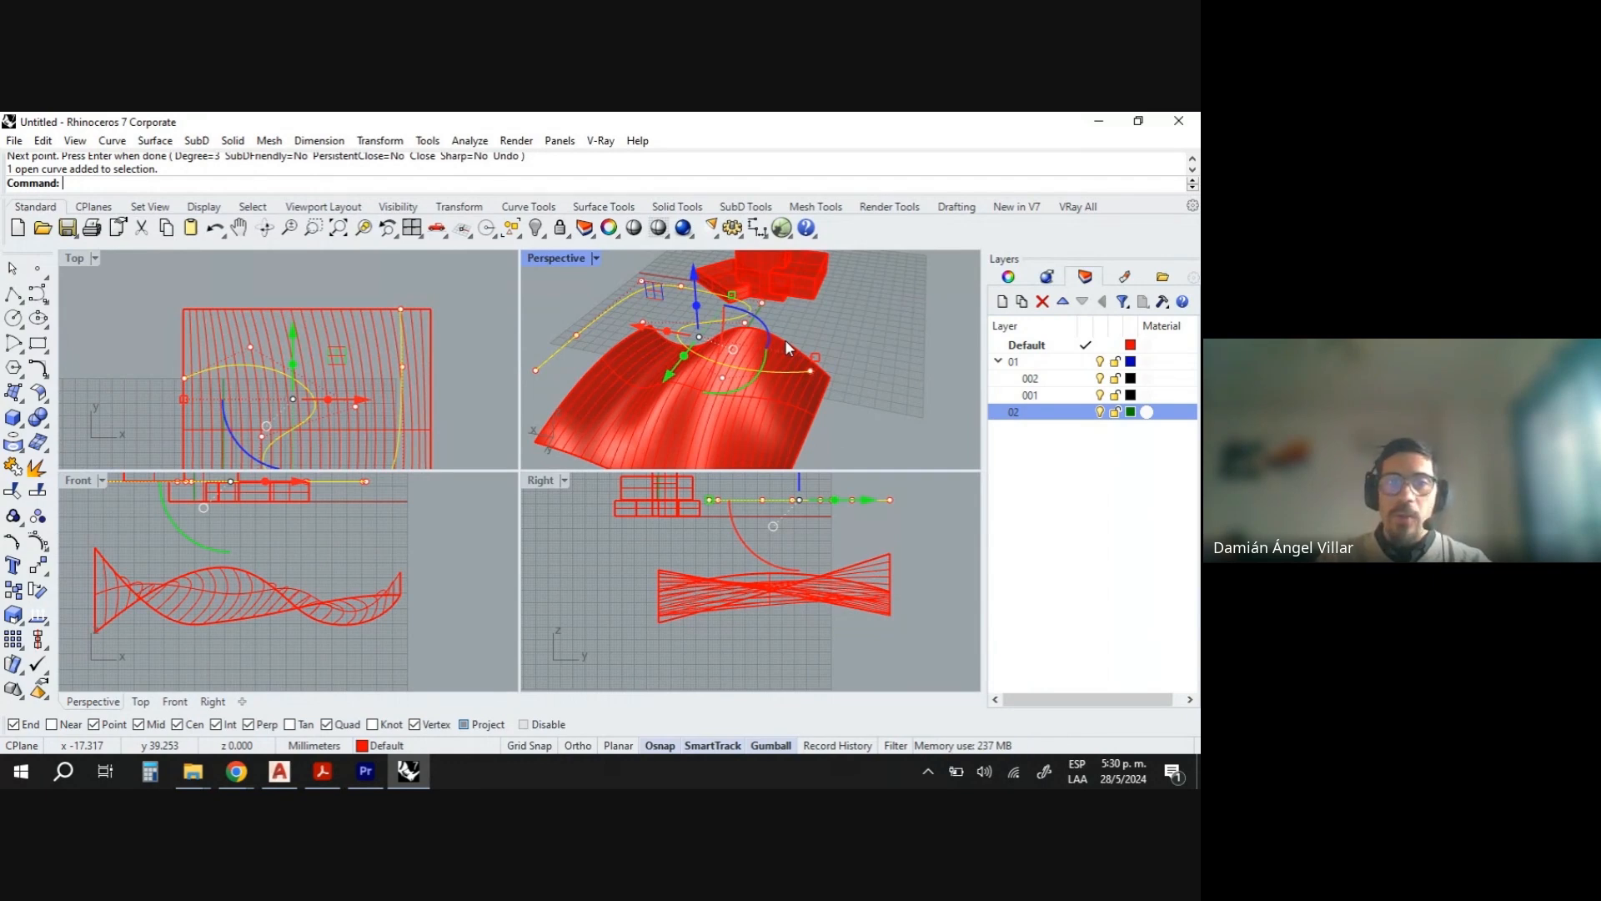
key(Escape)
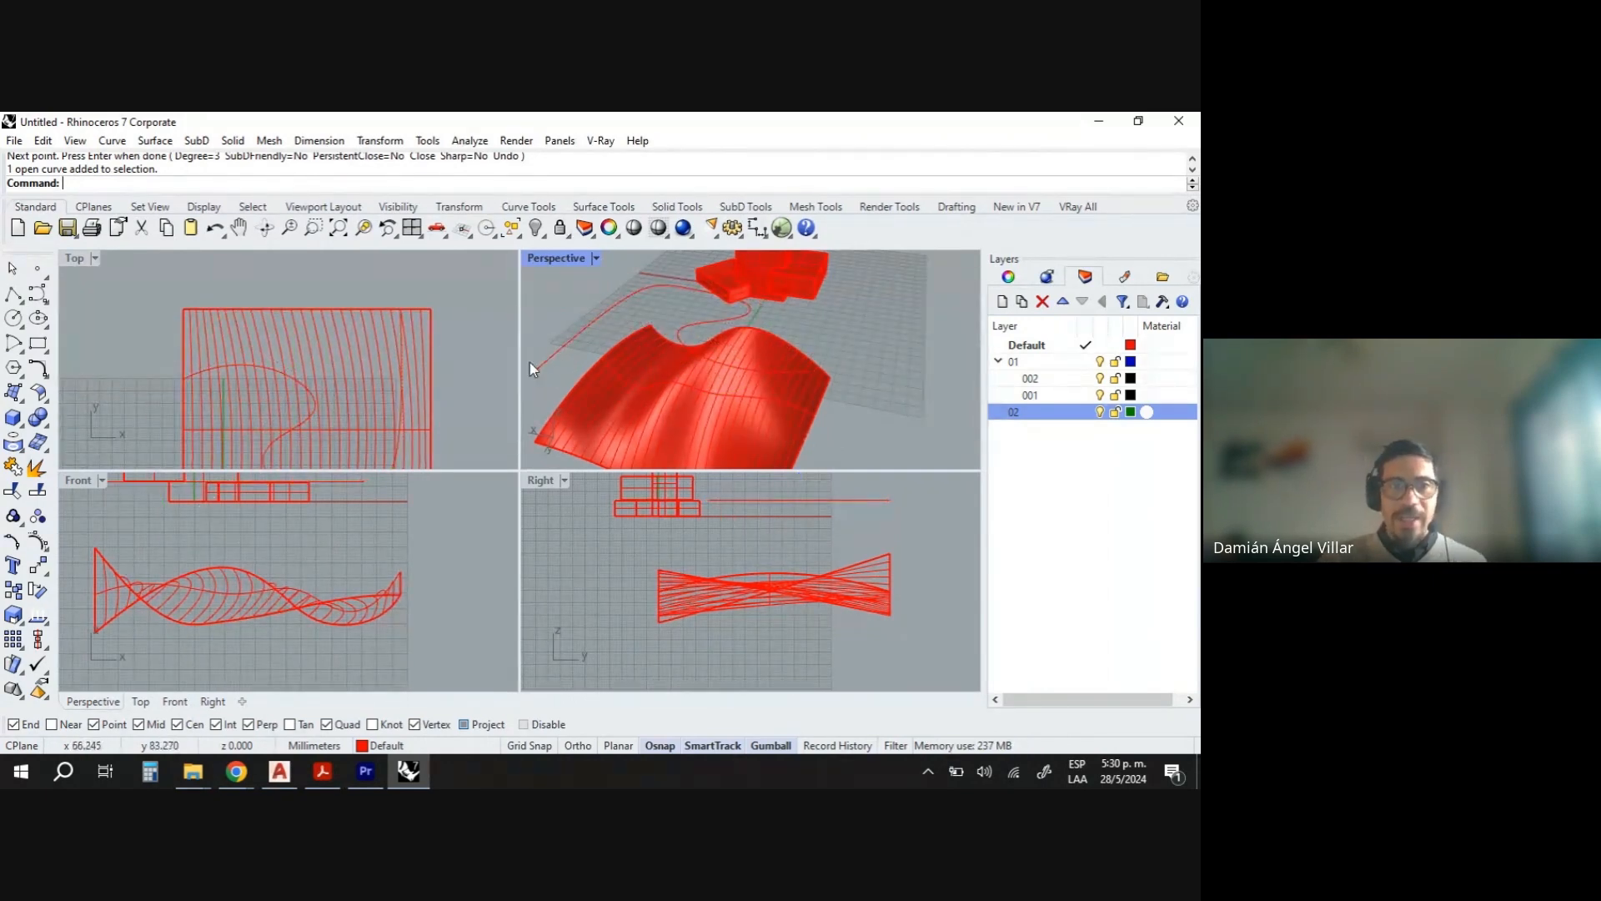
click(793, 372)
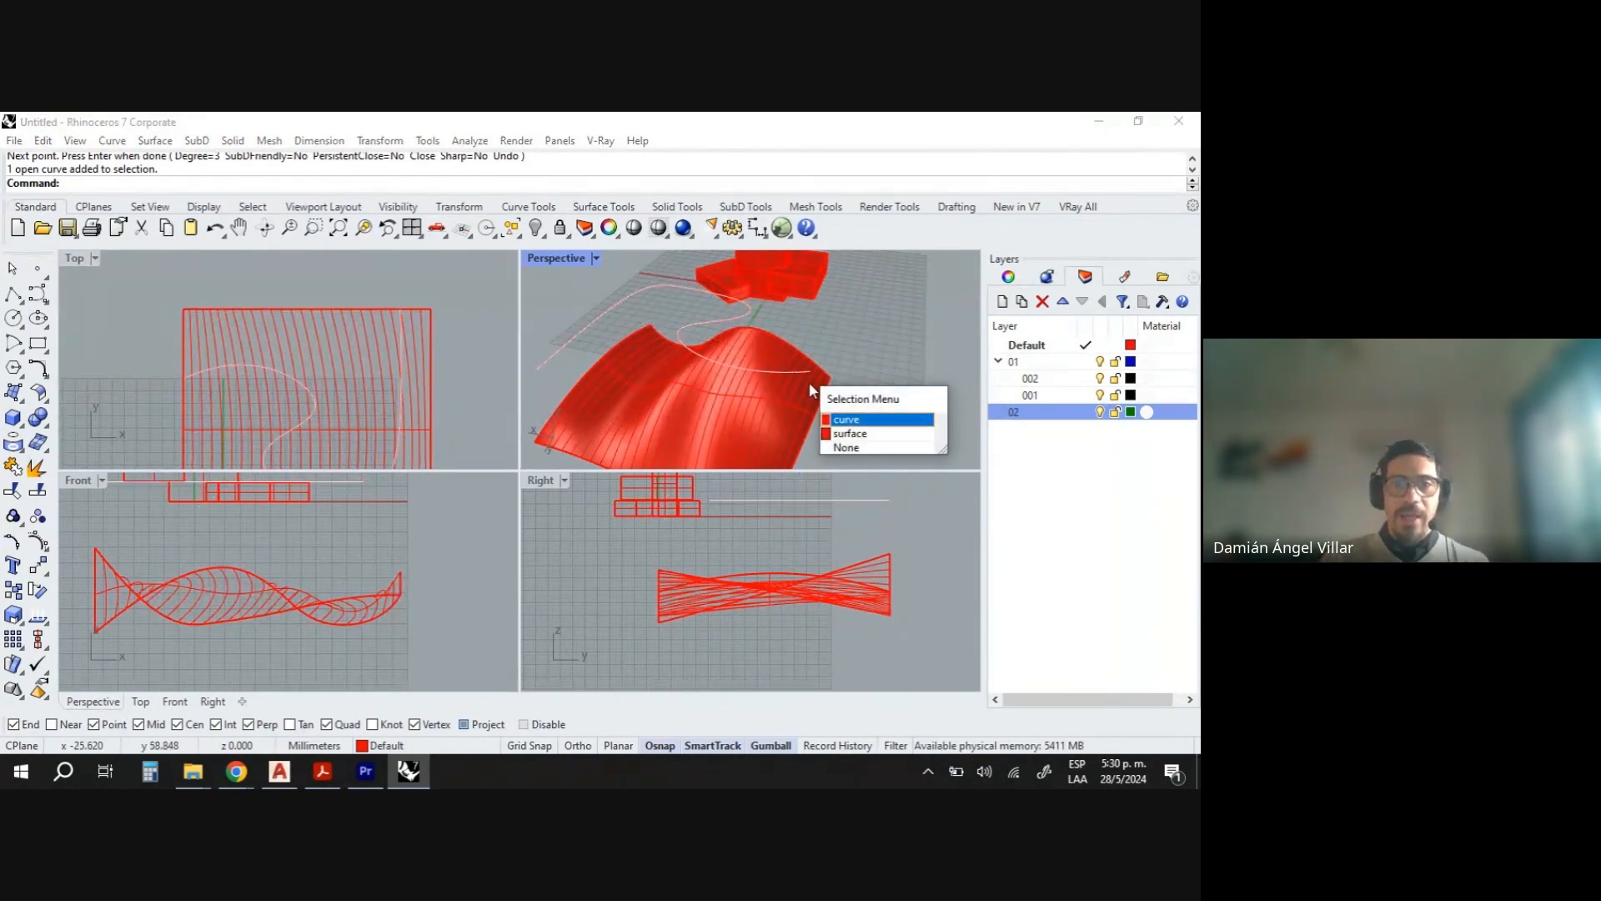
click(886, 359)
right_drag(871, 360, 844, 391)
scroll(740, 375, up, 5)
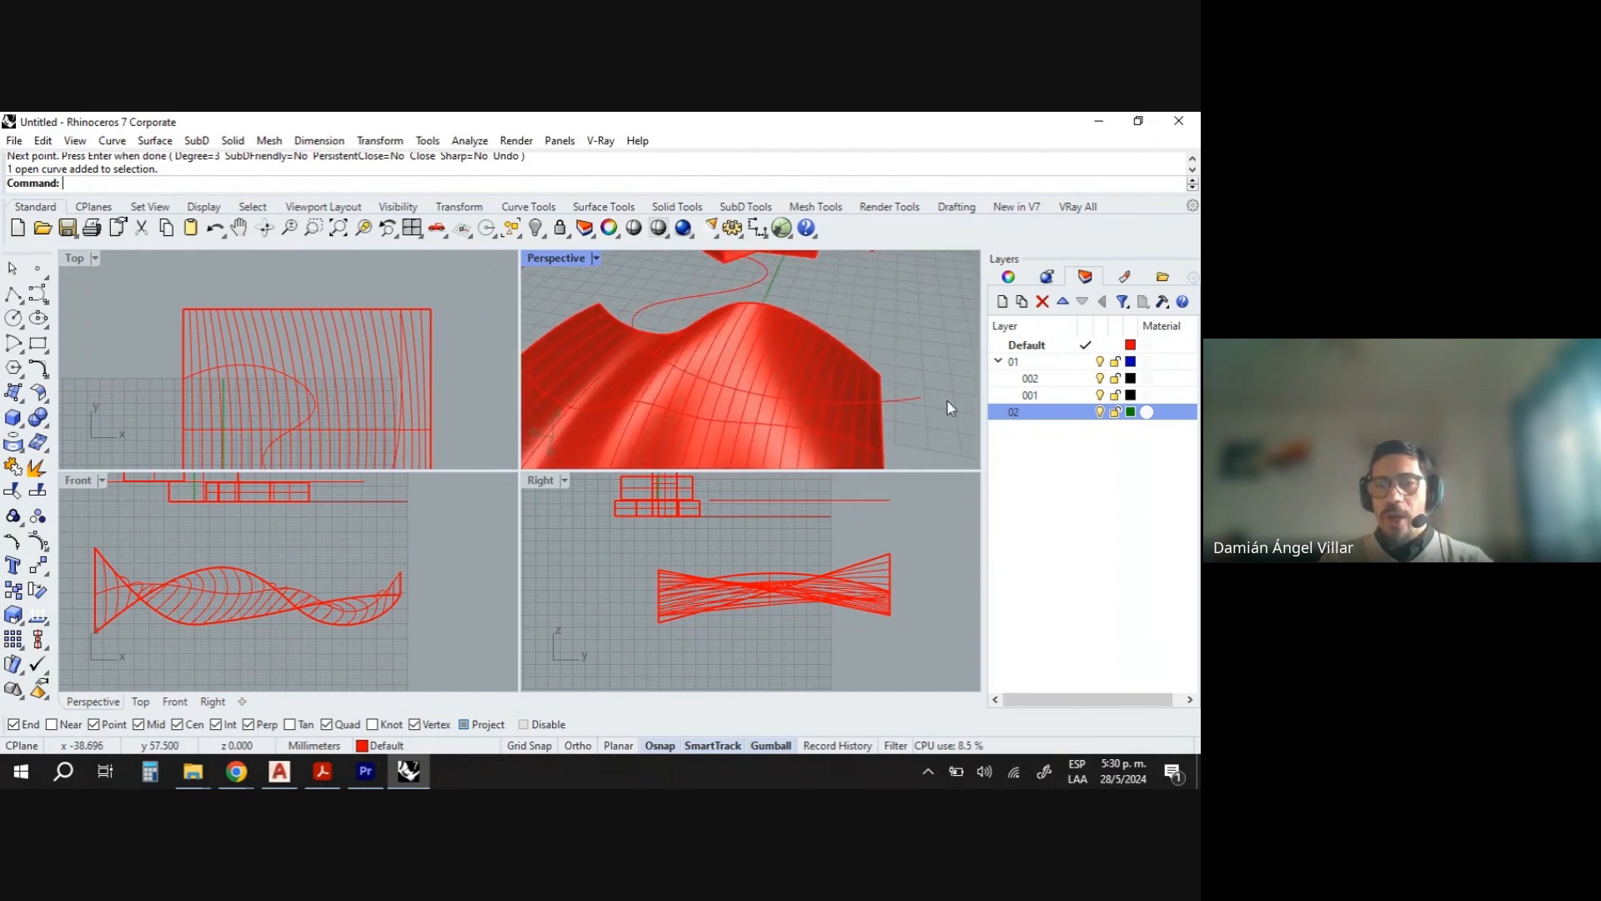
- Draw a 4 mm straight line segment with Ortho on near the end of the new curve
right_click(11, 296)
right_drag(756, 352, 874, 383)
click(875, 383)
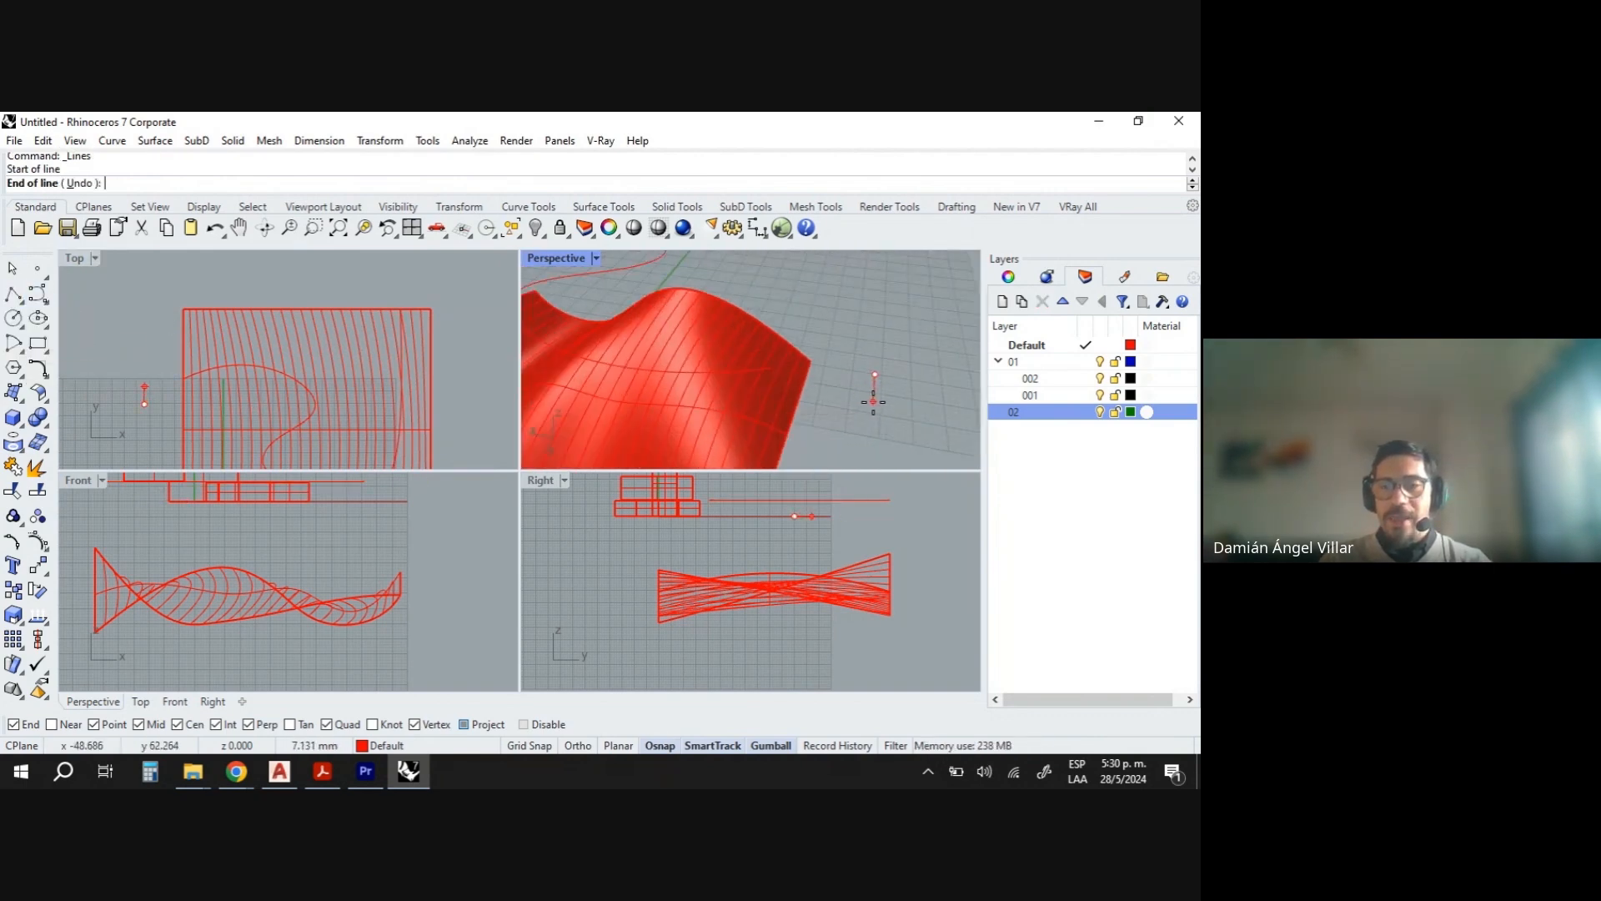
click(578, 746)
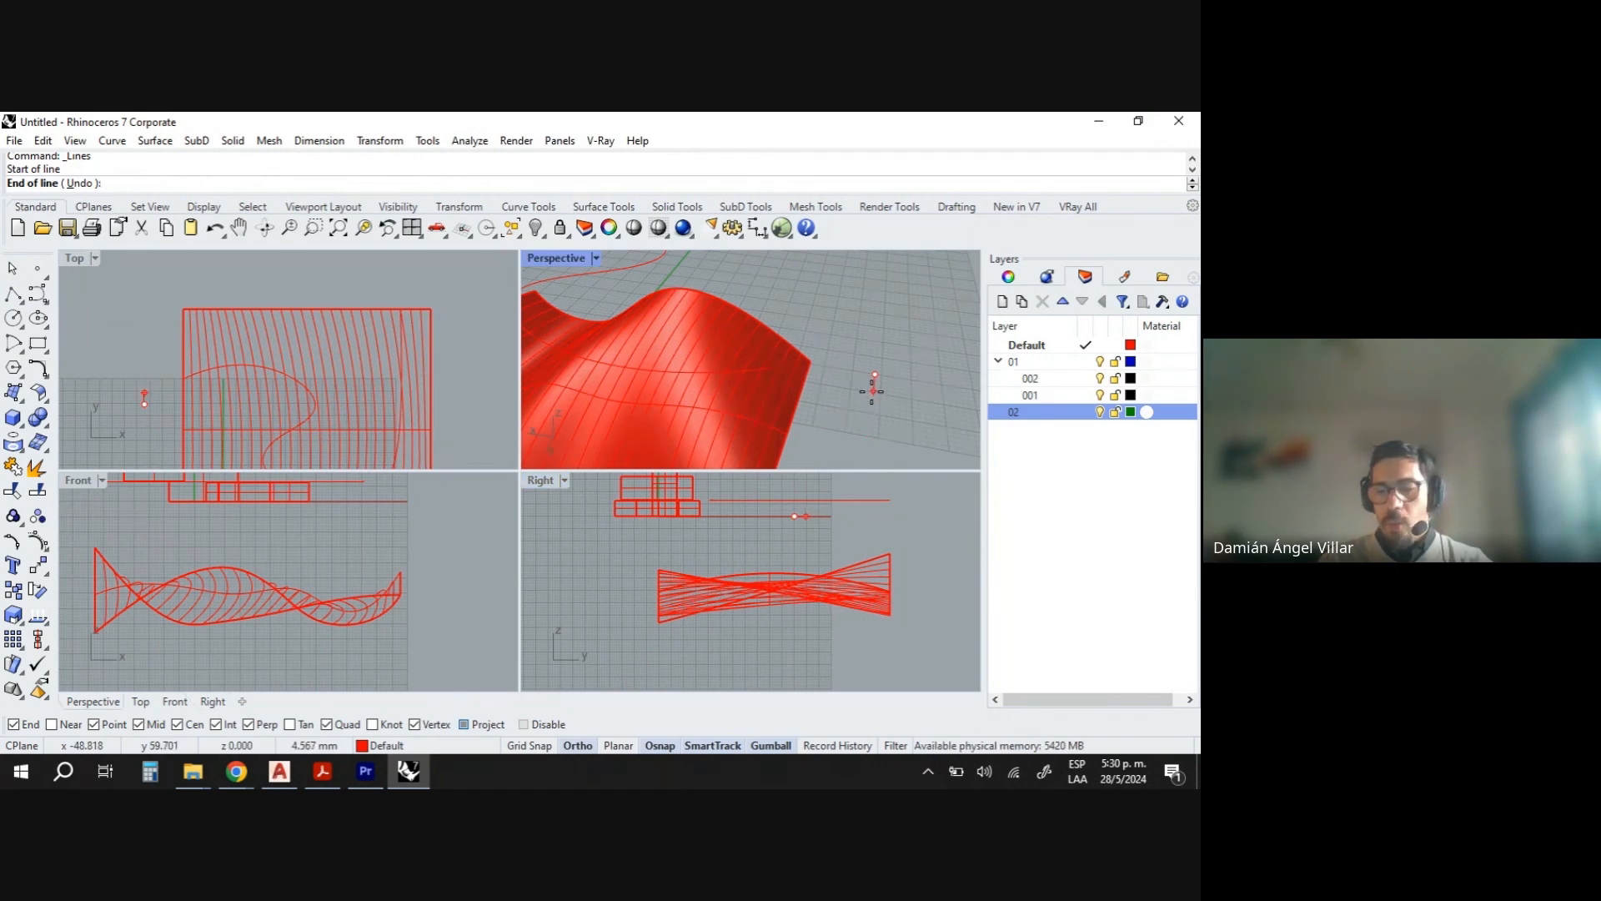
text(4)
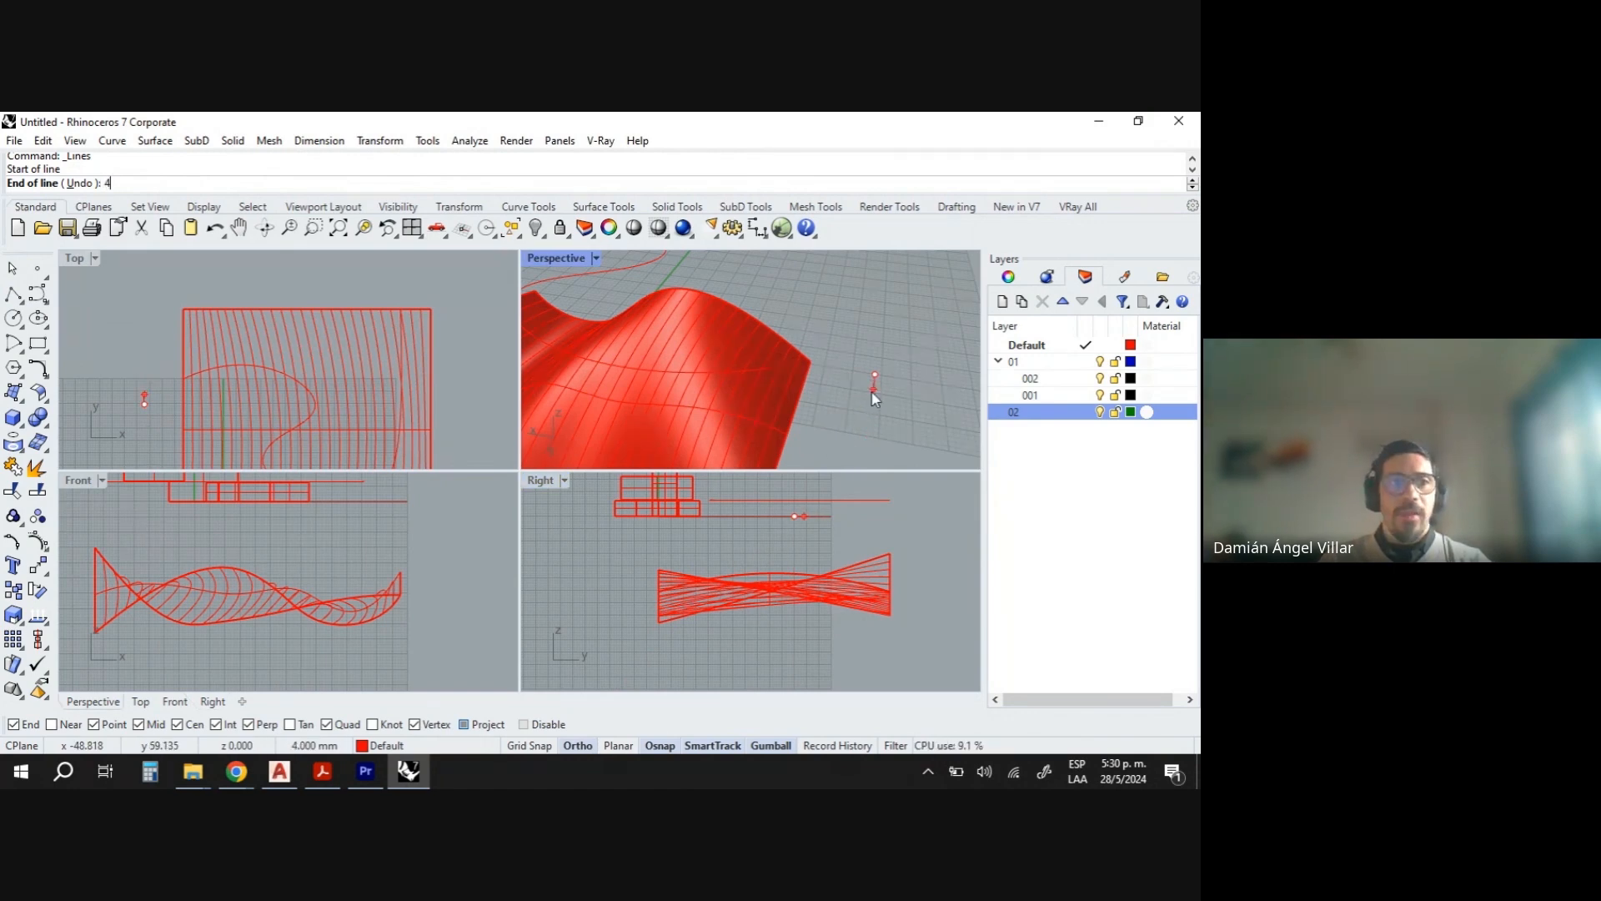
key(Return)
click(905, 422)
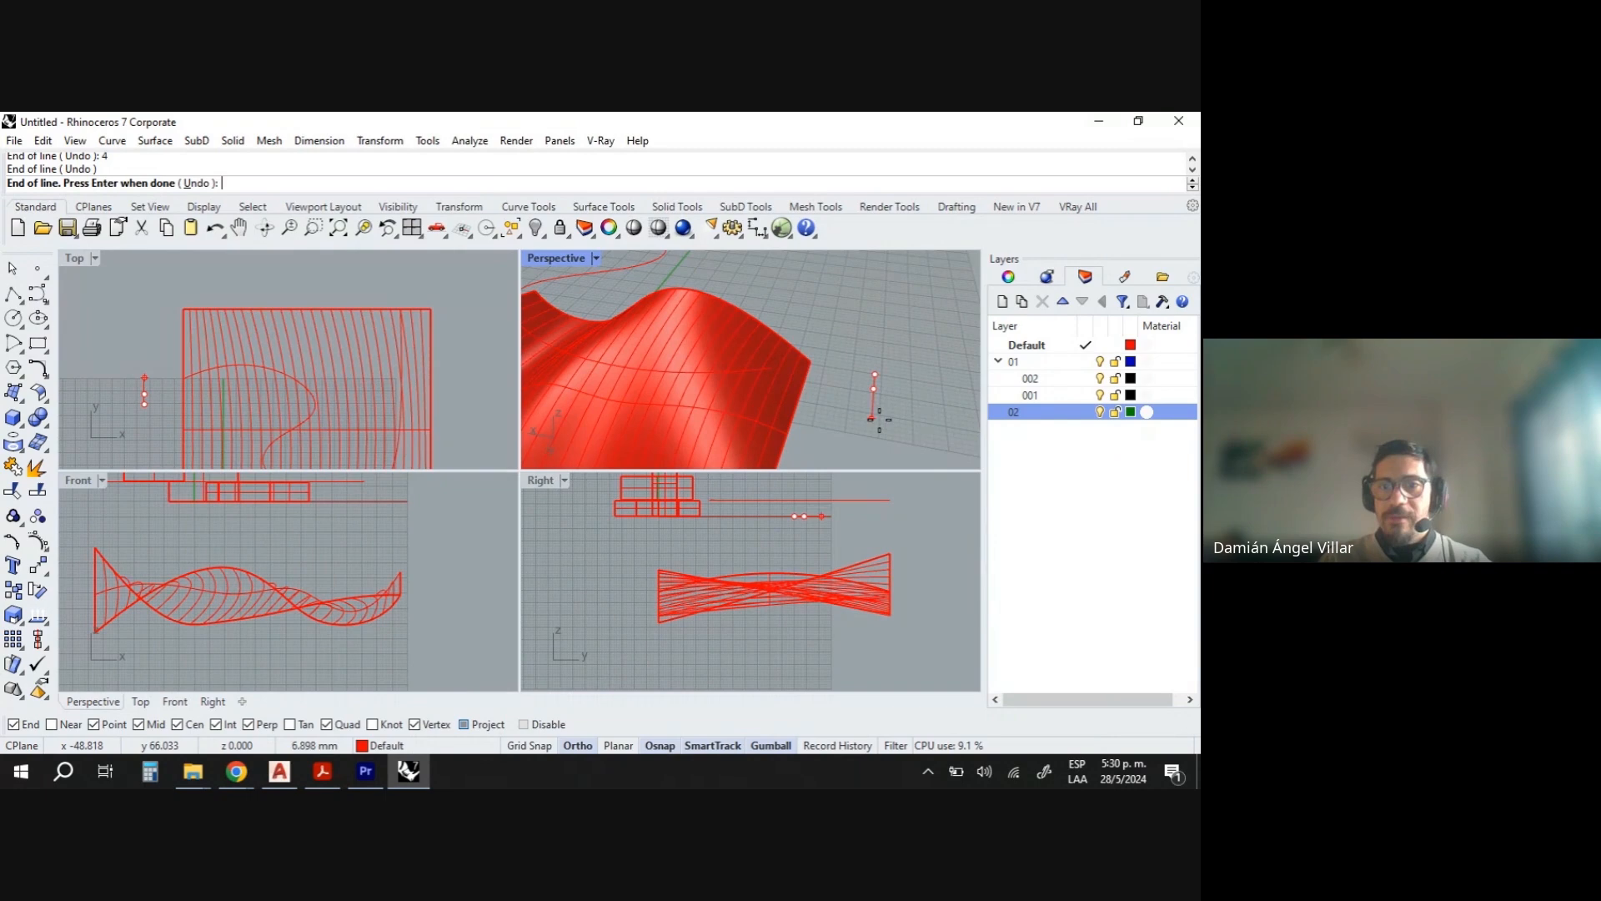
key(Return)
- Turn off Project snap and move the short line onto the end of the curve
mouse_move(913, 412)
right_down()
mouse_move(843, 450)
mouse_move(901, 414)
right_up()
scroll(869, 382, down, 2)
click(932, 404)
scroll(932, 429, up, 2)
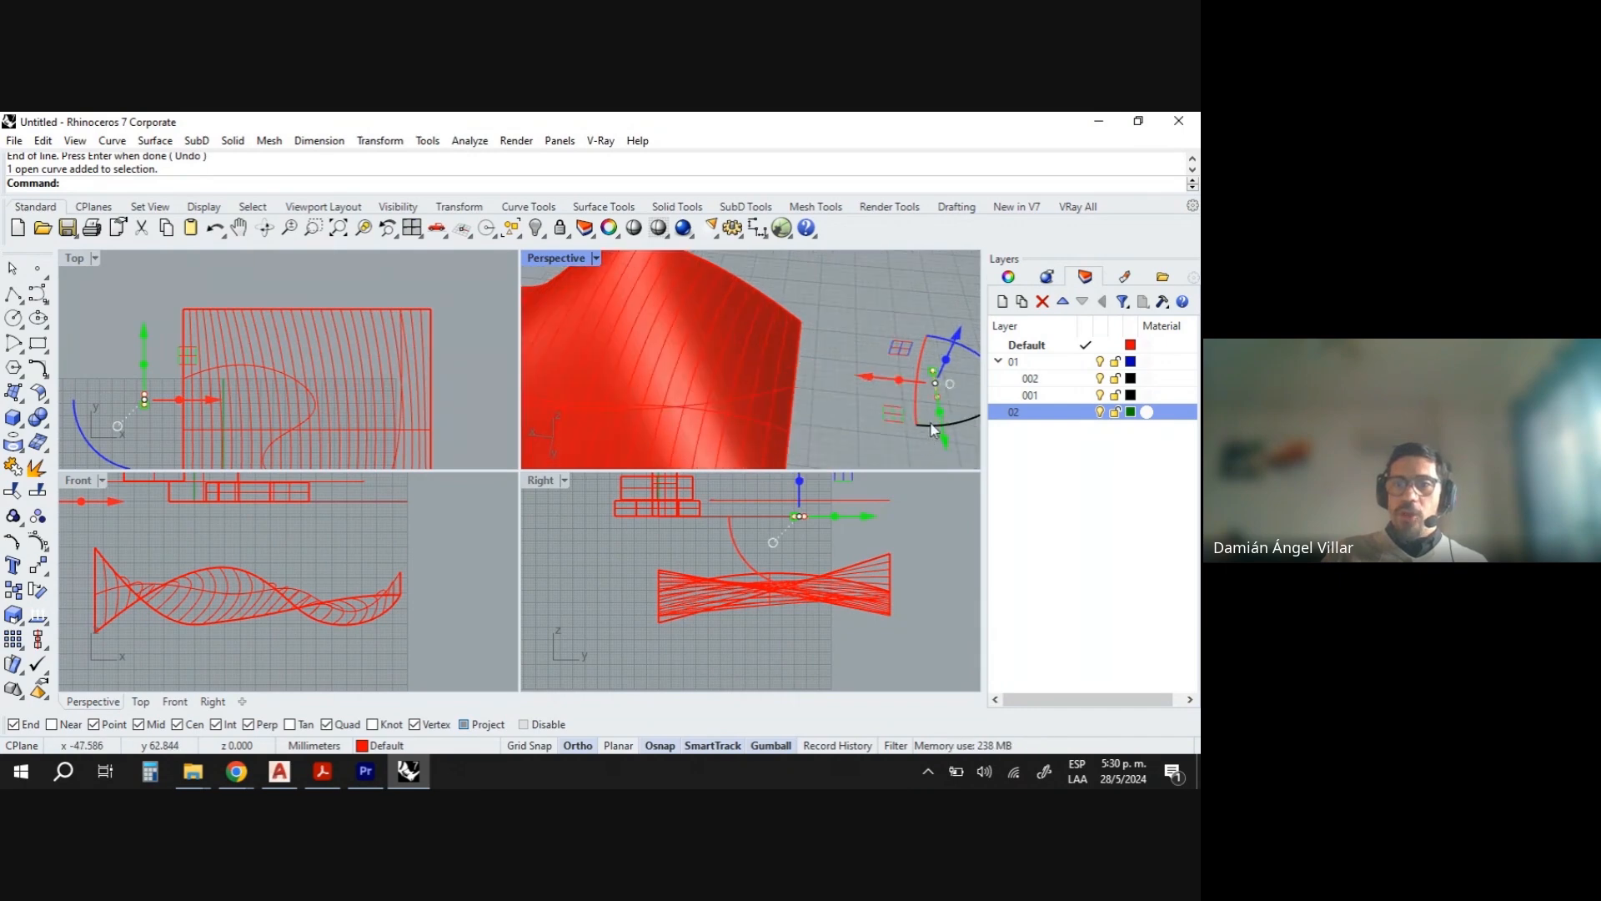
scroll(931, 422, up, 2)
drag(882, 350, 751, 339)
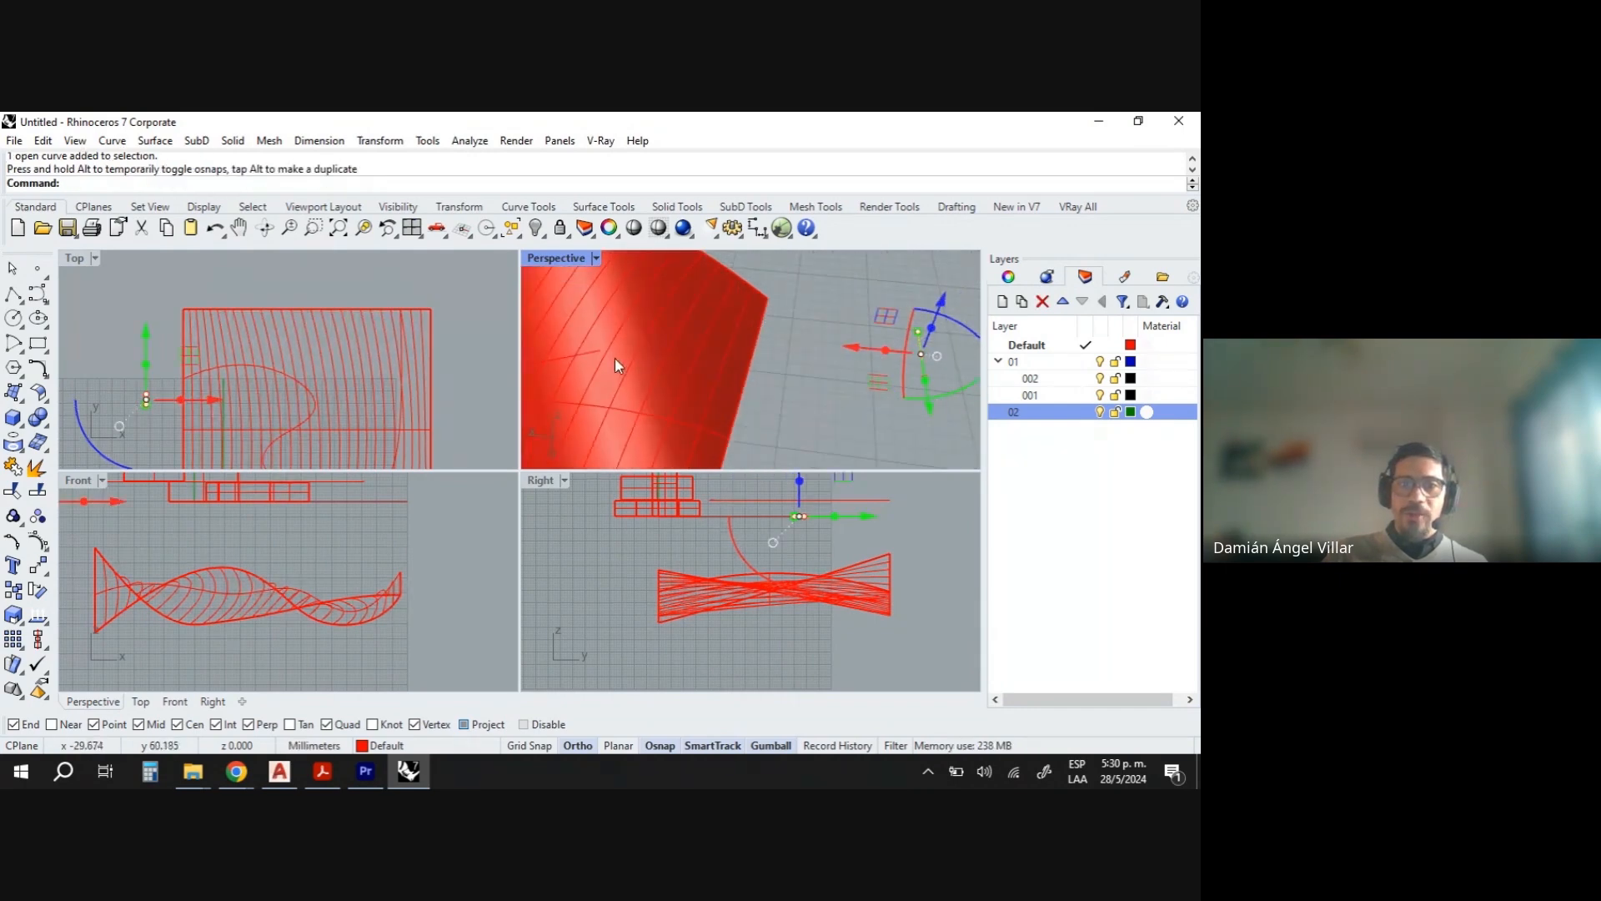
drag(922, 361, 597, 359)
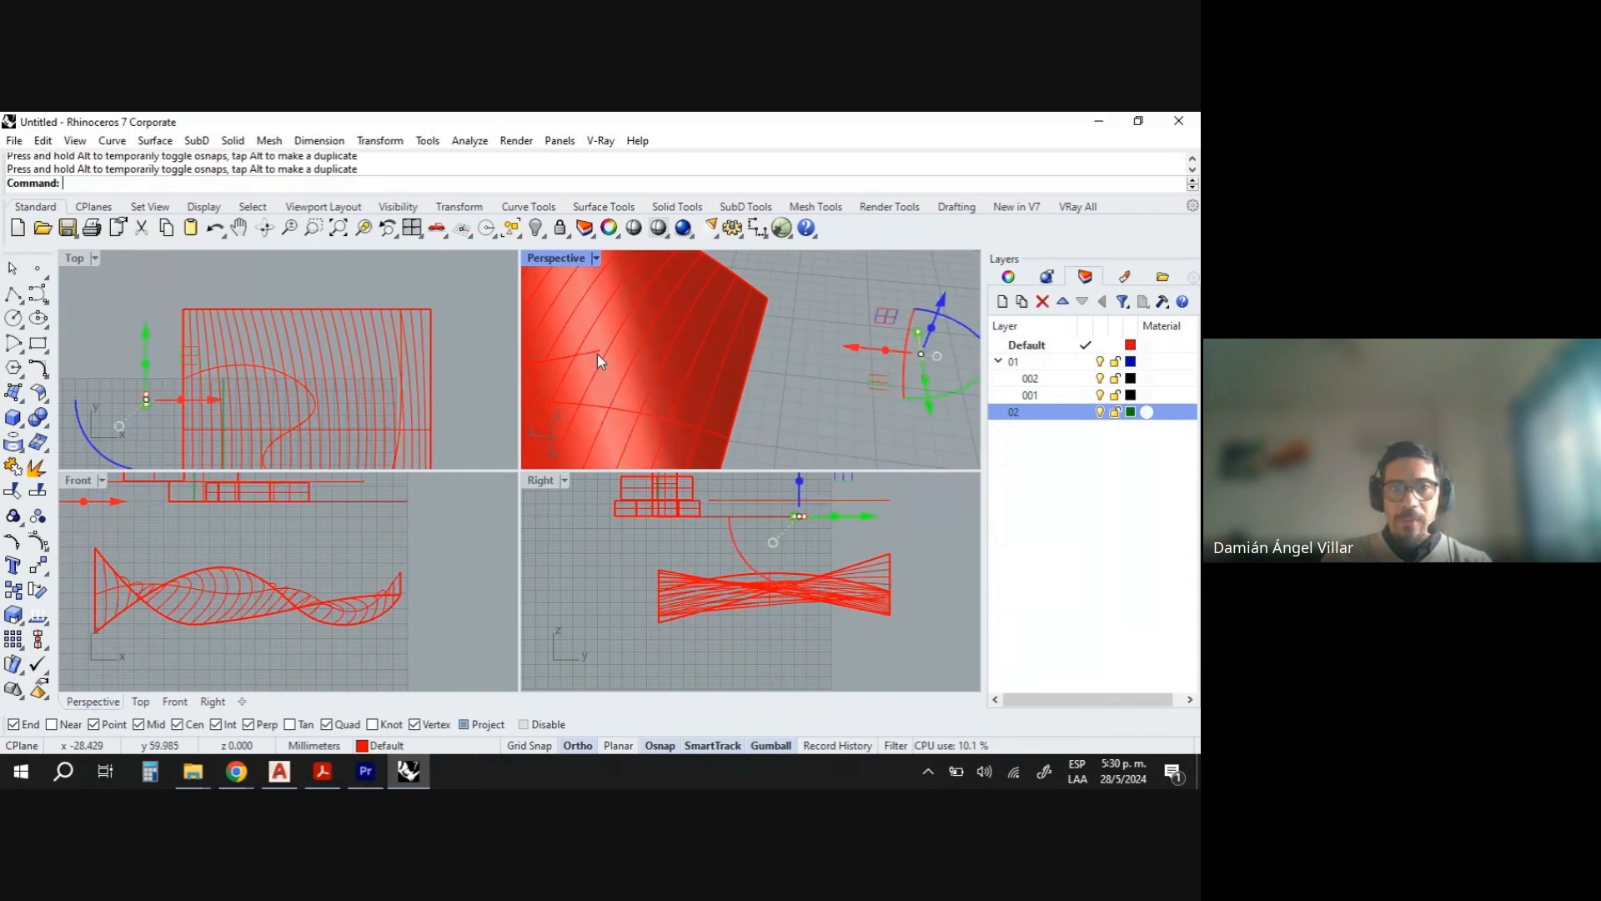
click(464, 724)
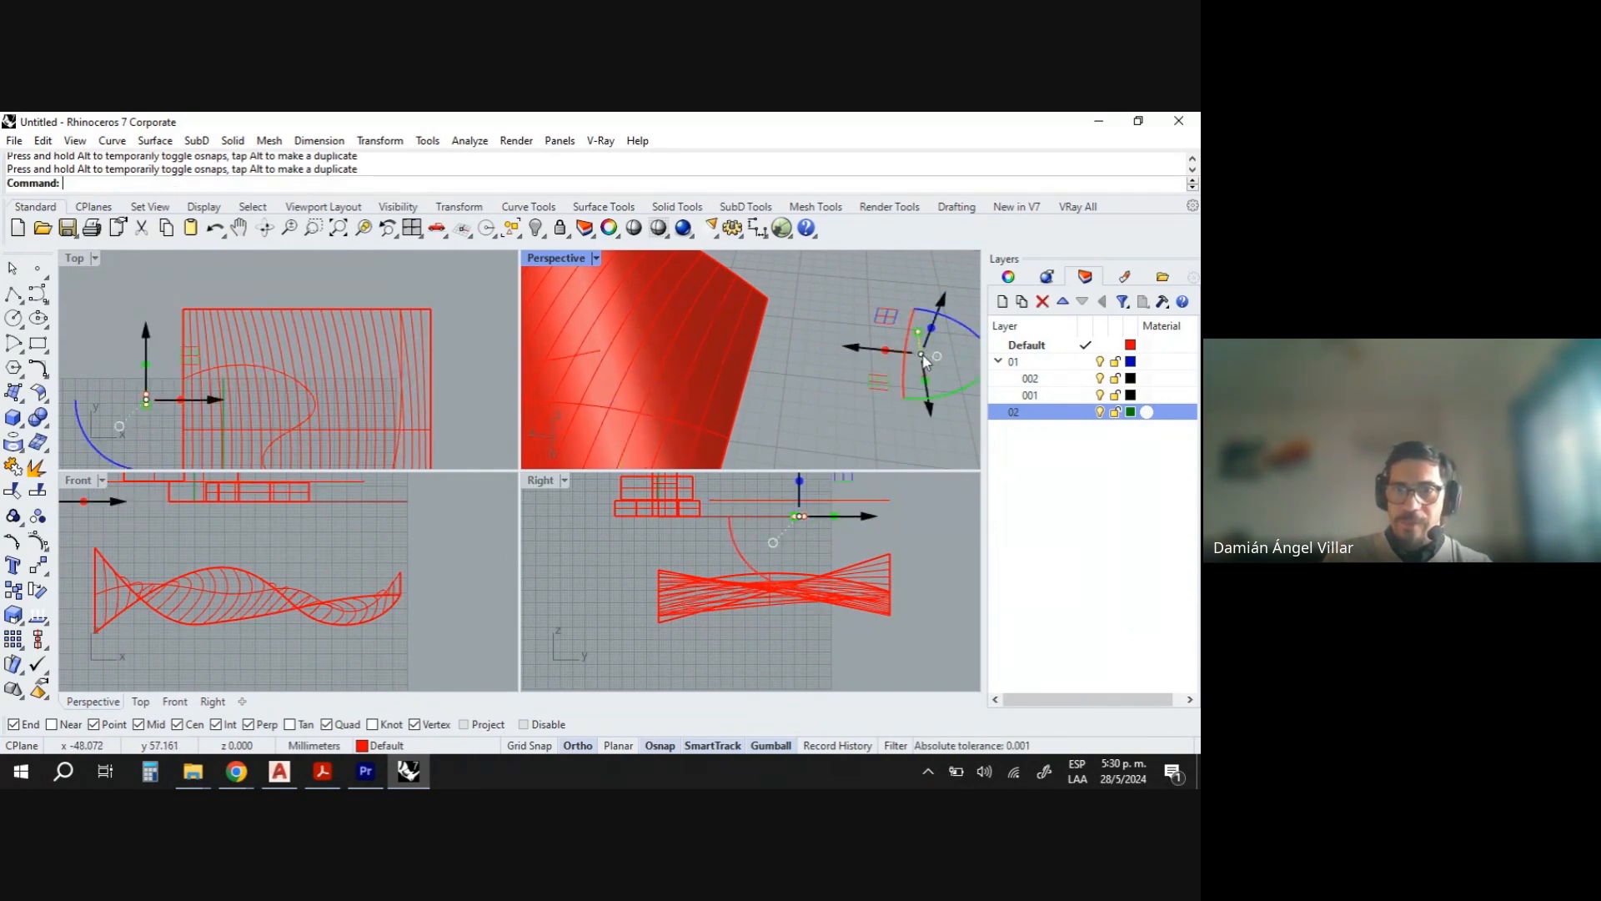
drag(919, 359, 601, 351)
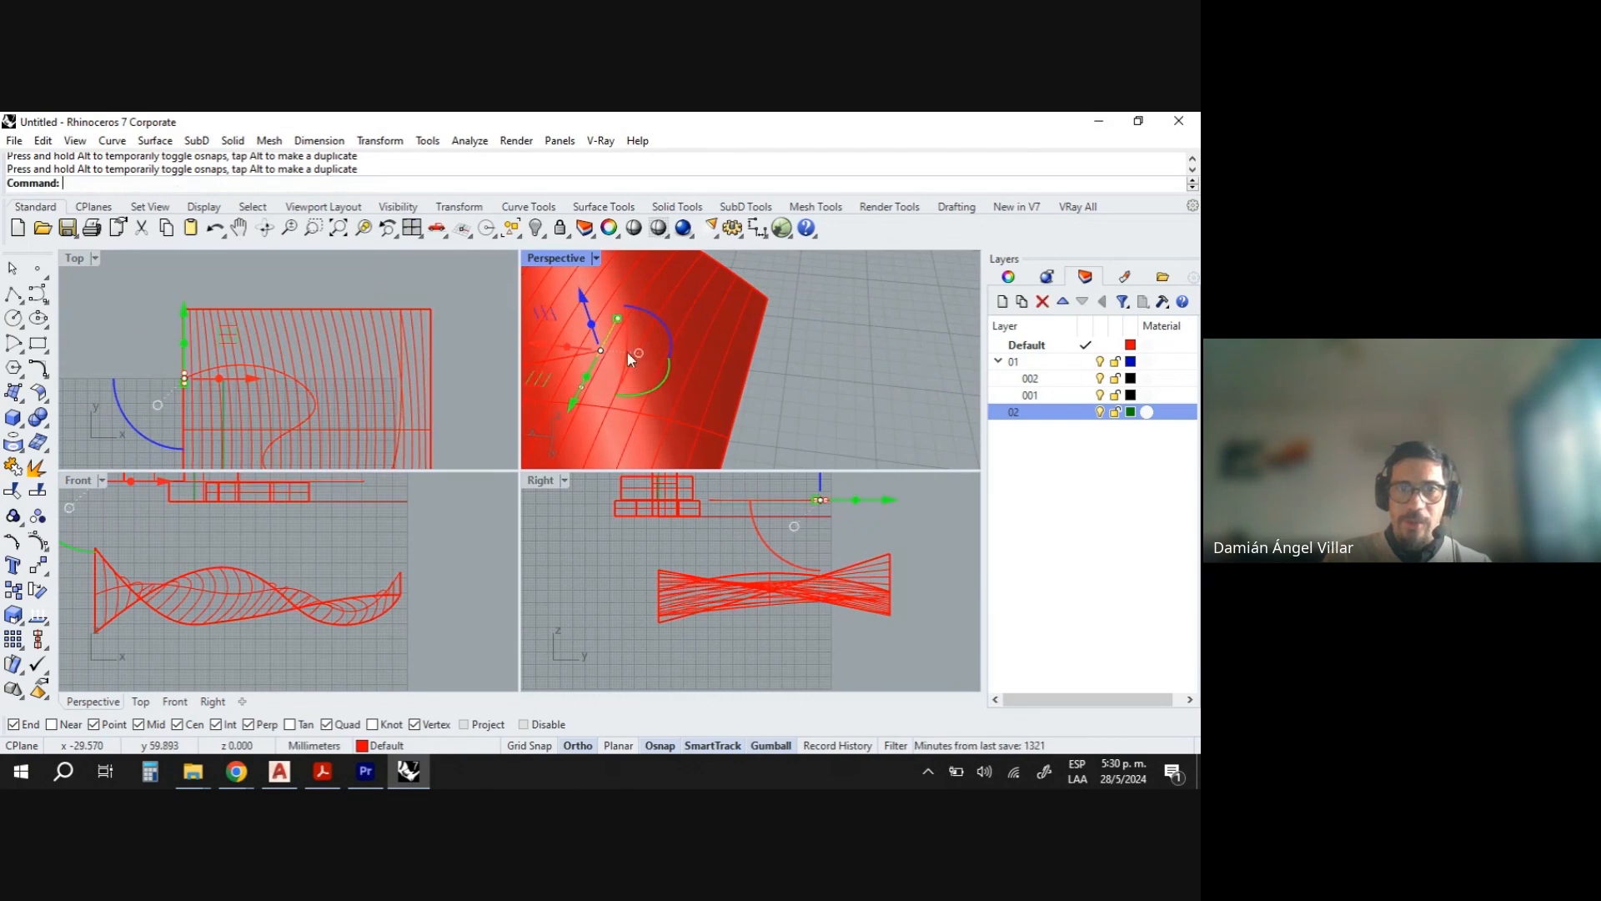
right_drag(627, 352, 802, 354)
key(Escape)
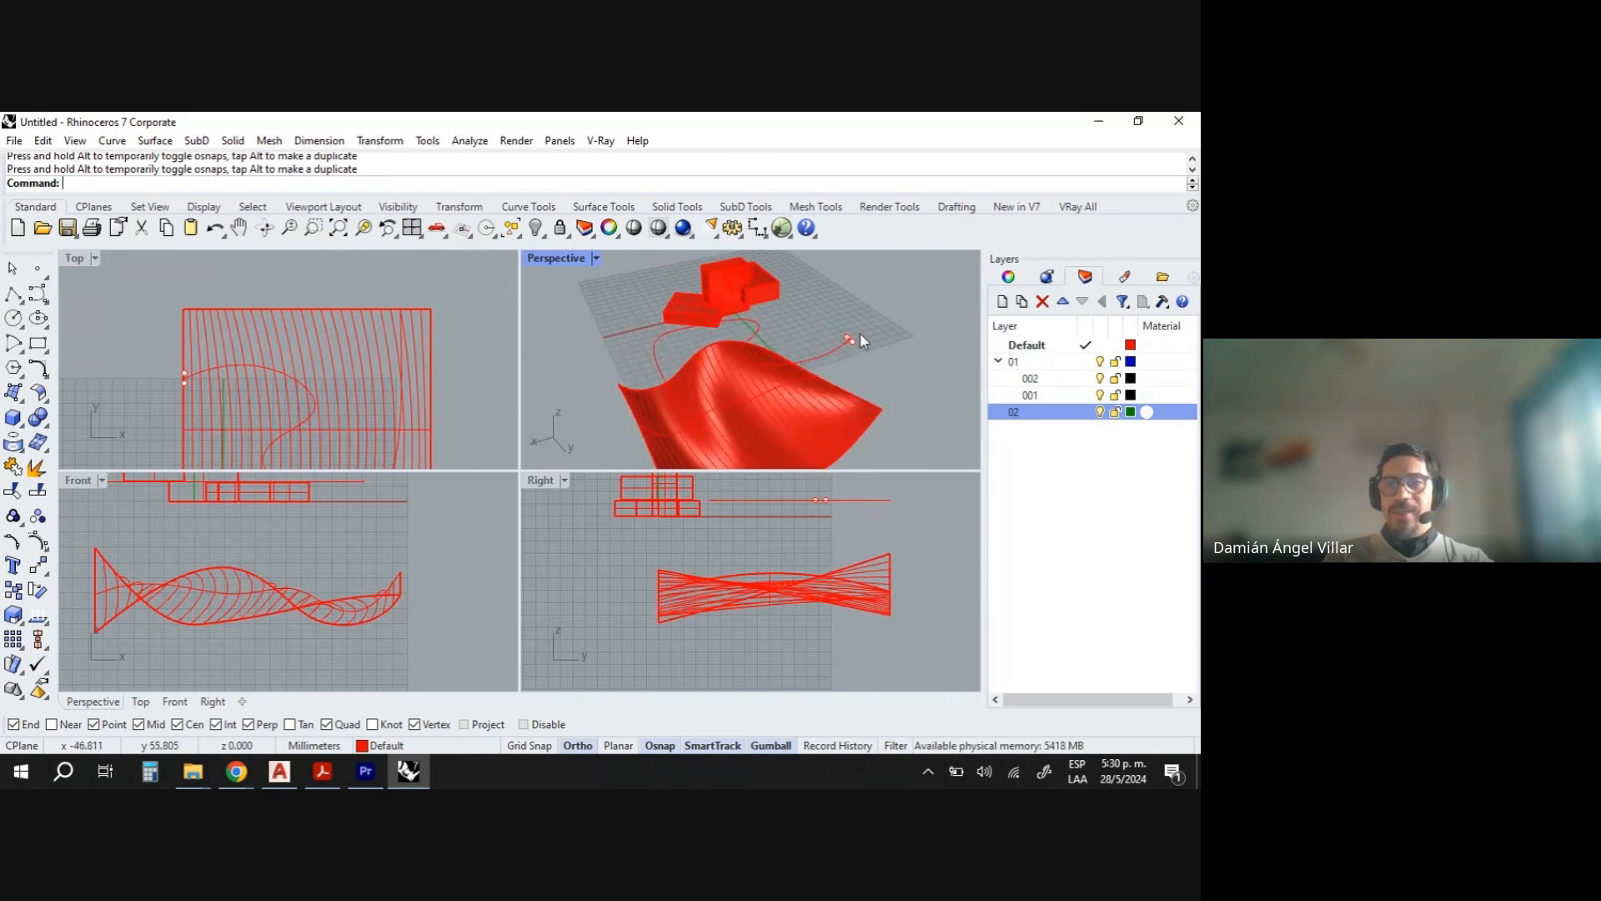
scroll(838, 375, up, 2)
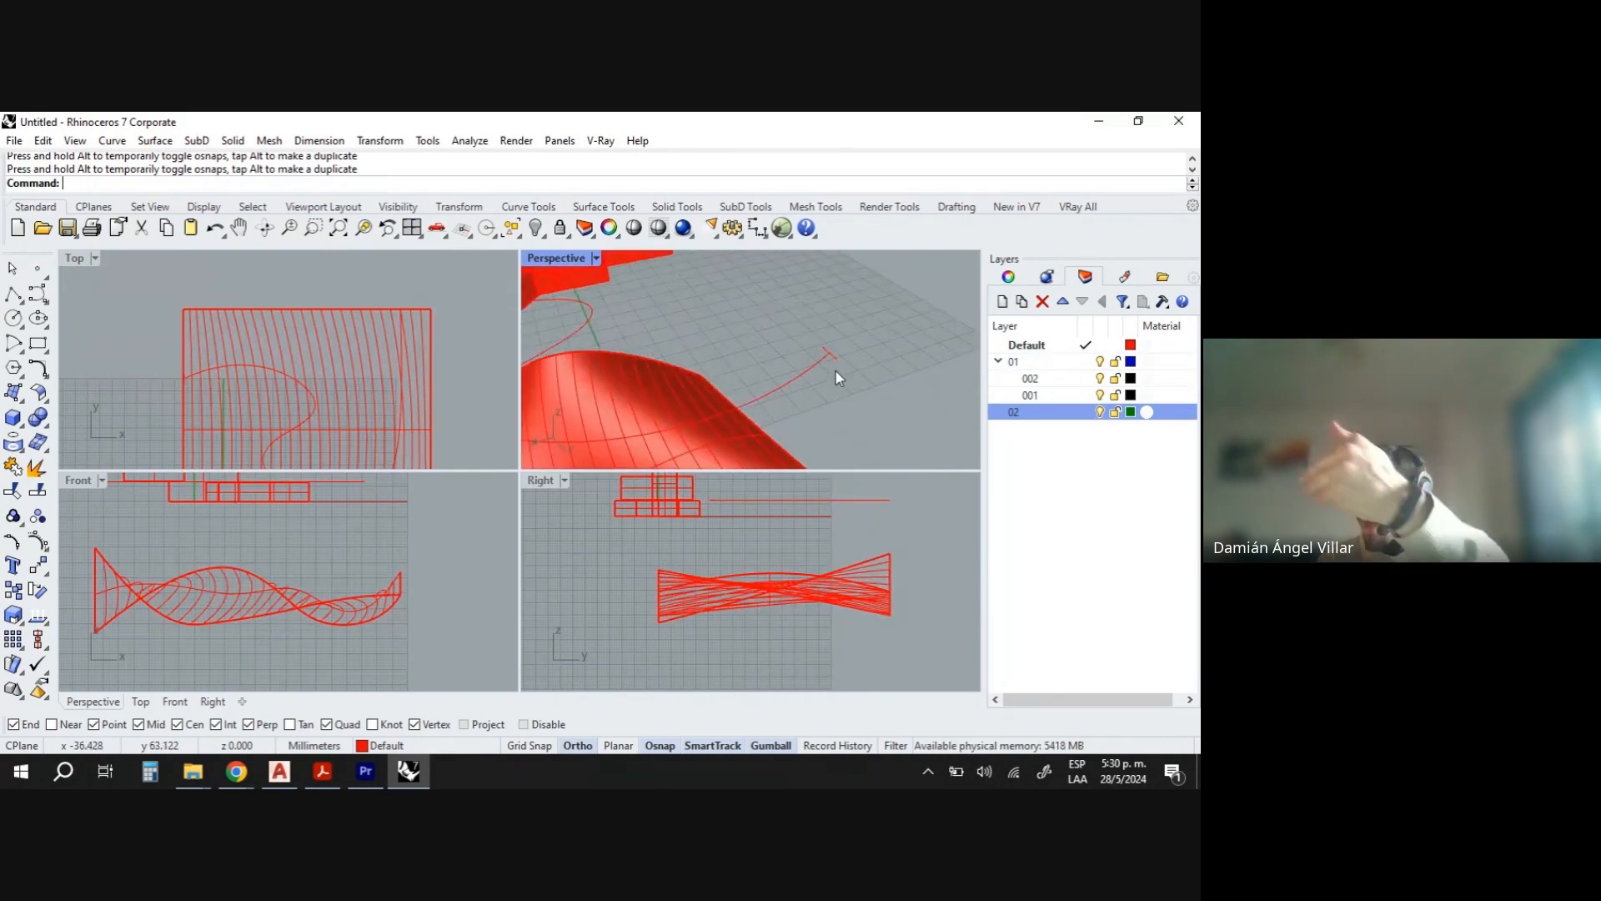
scroll(835, 371, down, 3)
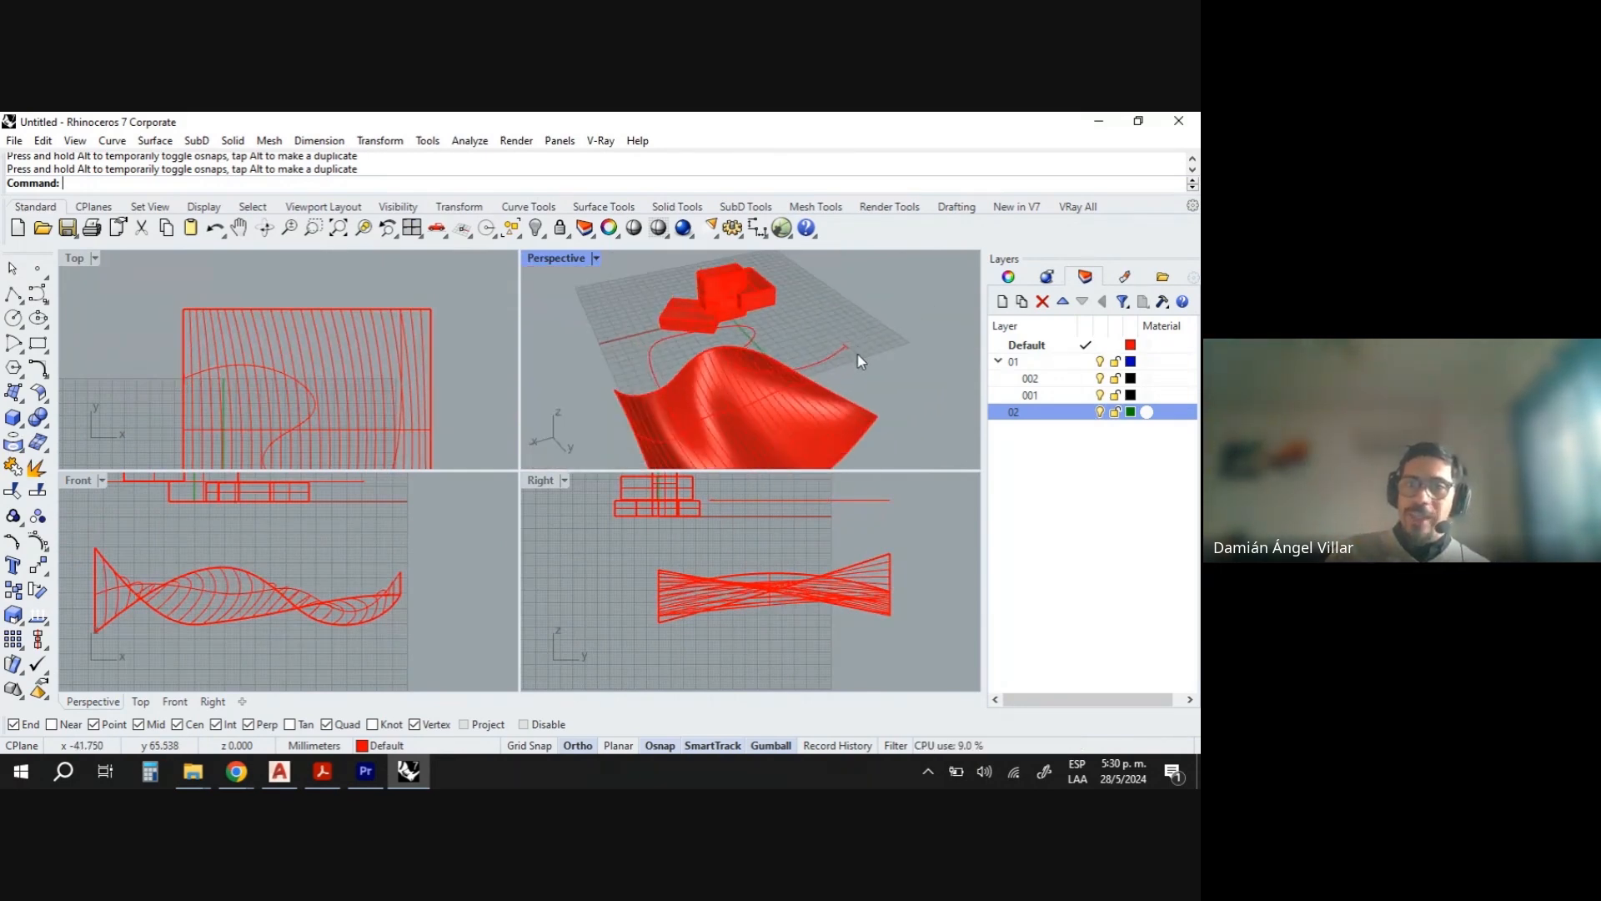
scroll(863, 365, up, 3)
scroll(823, 319, down, 2)
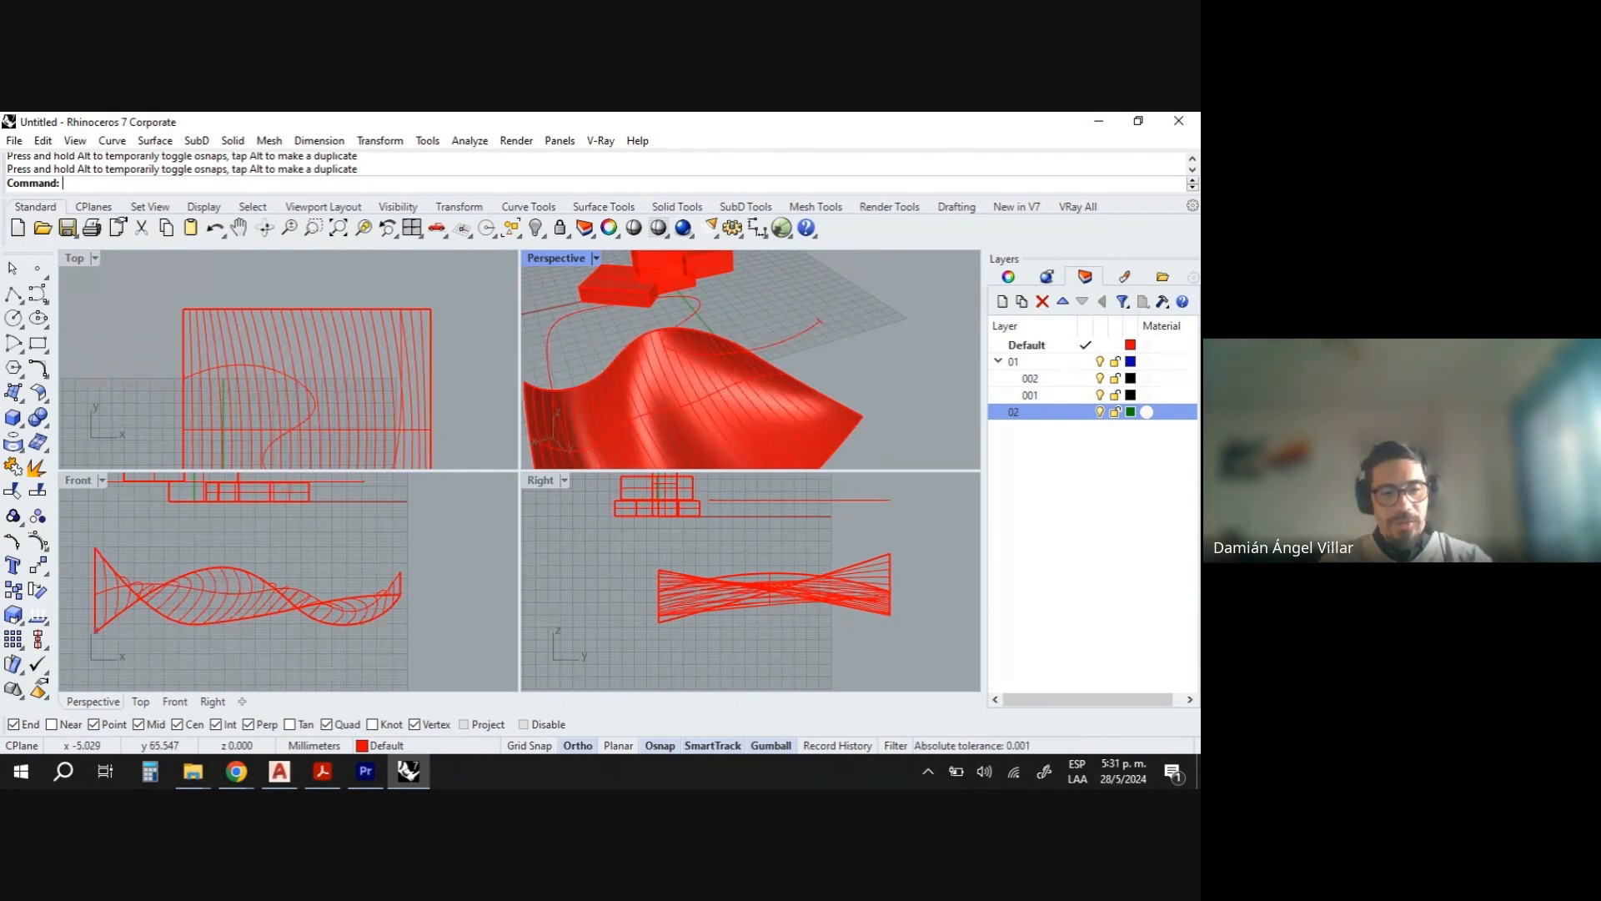
text(Sweep1)
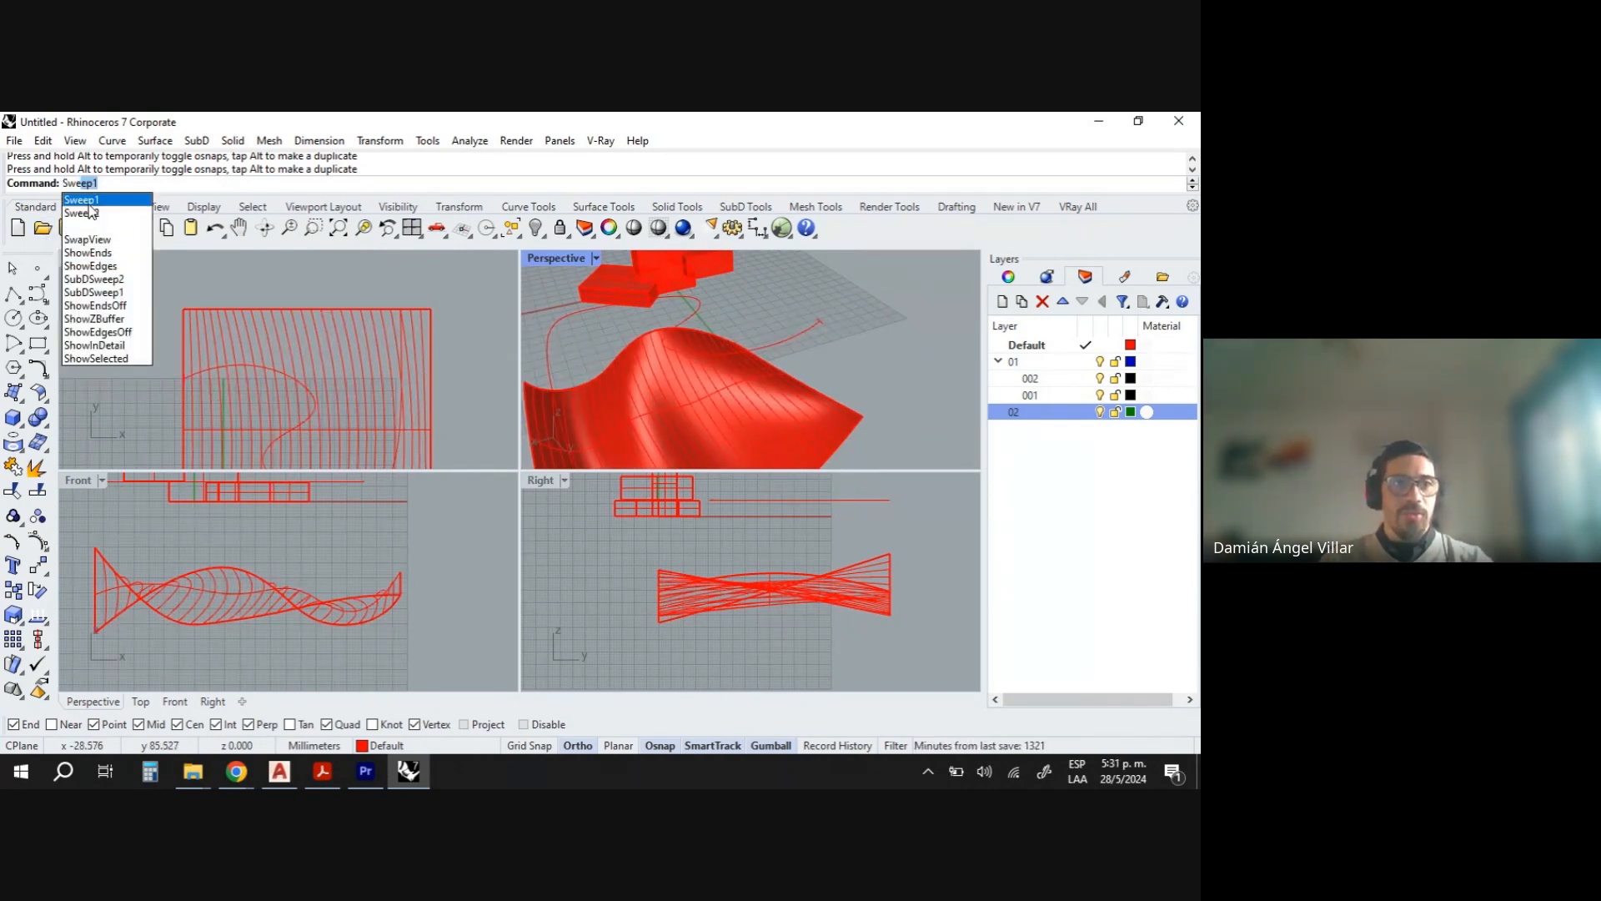
click(84, 200)
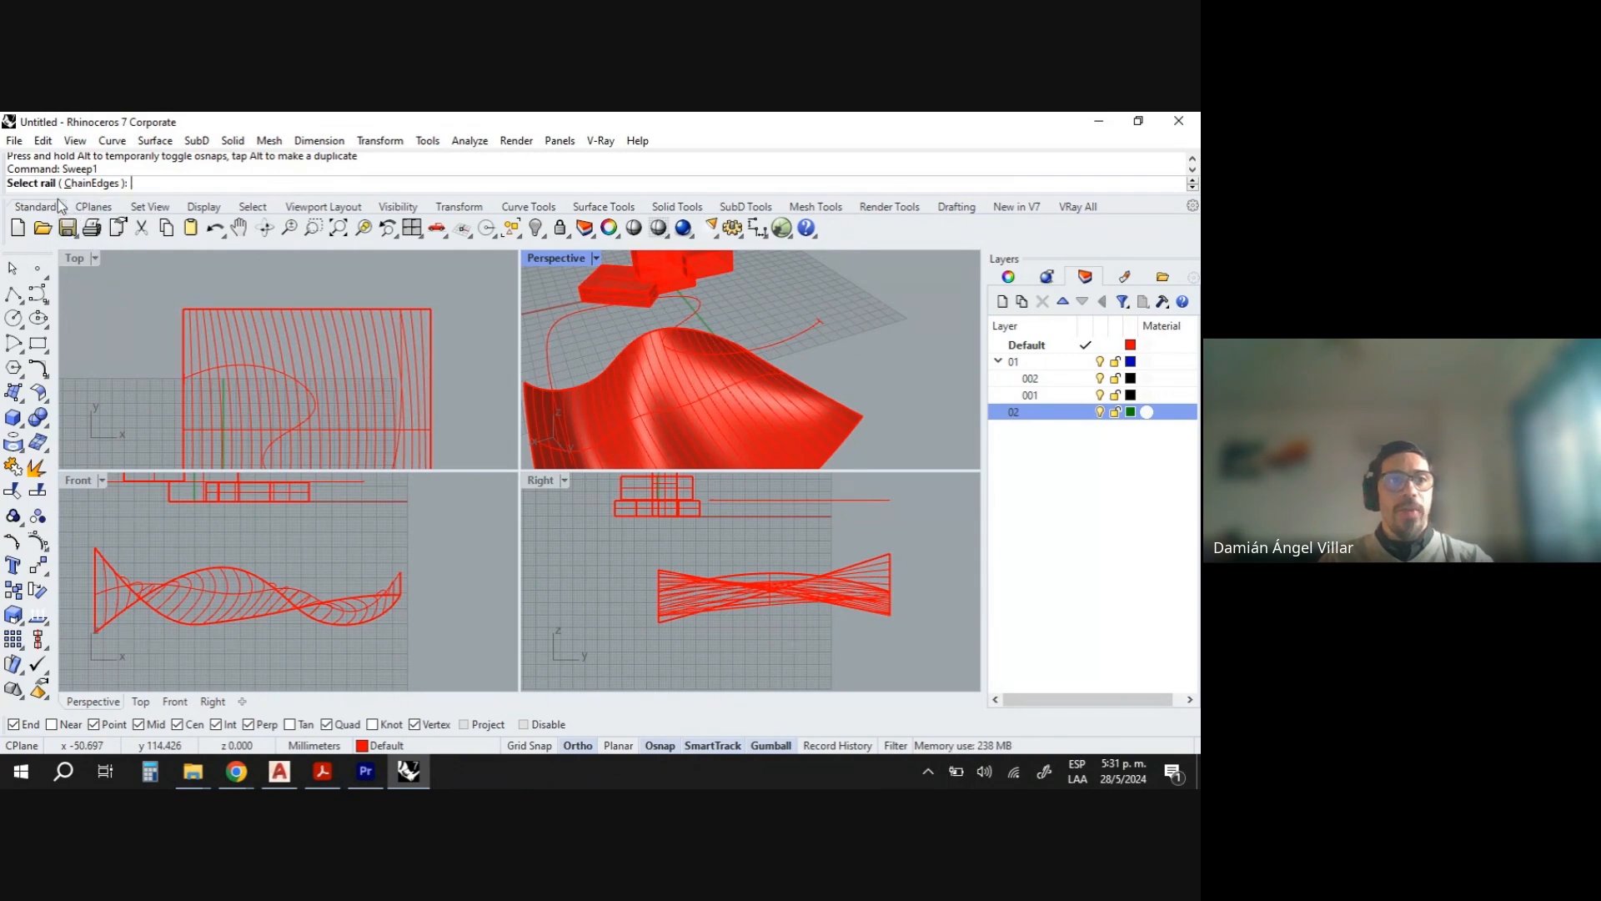
click(793, 337)
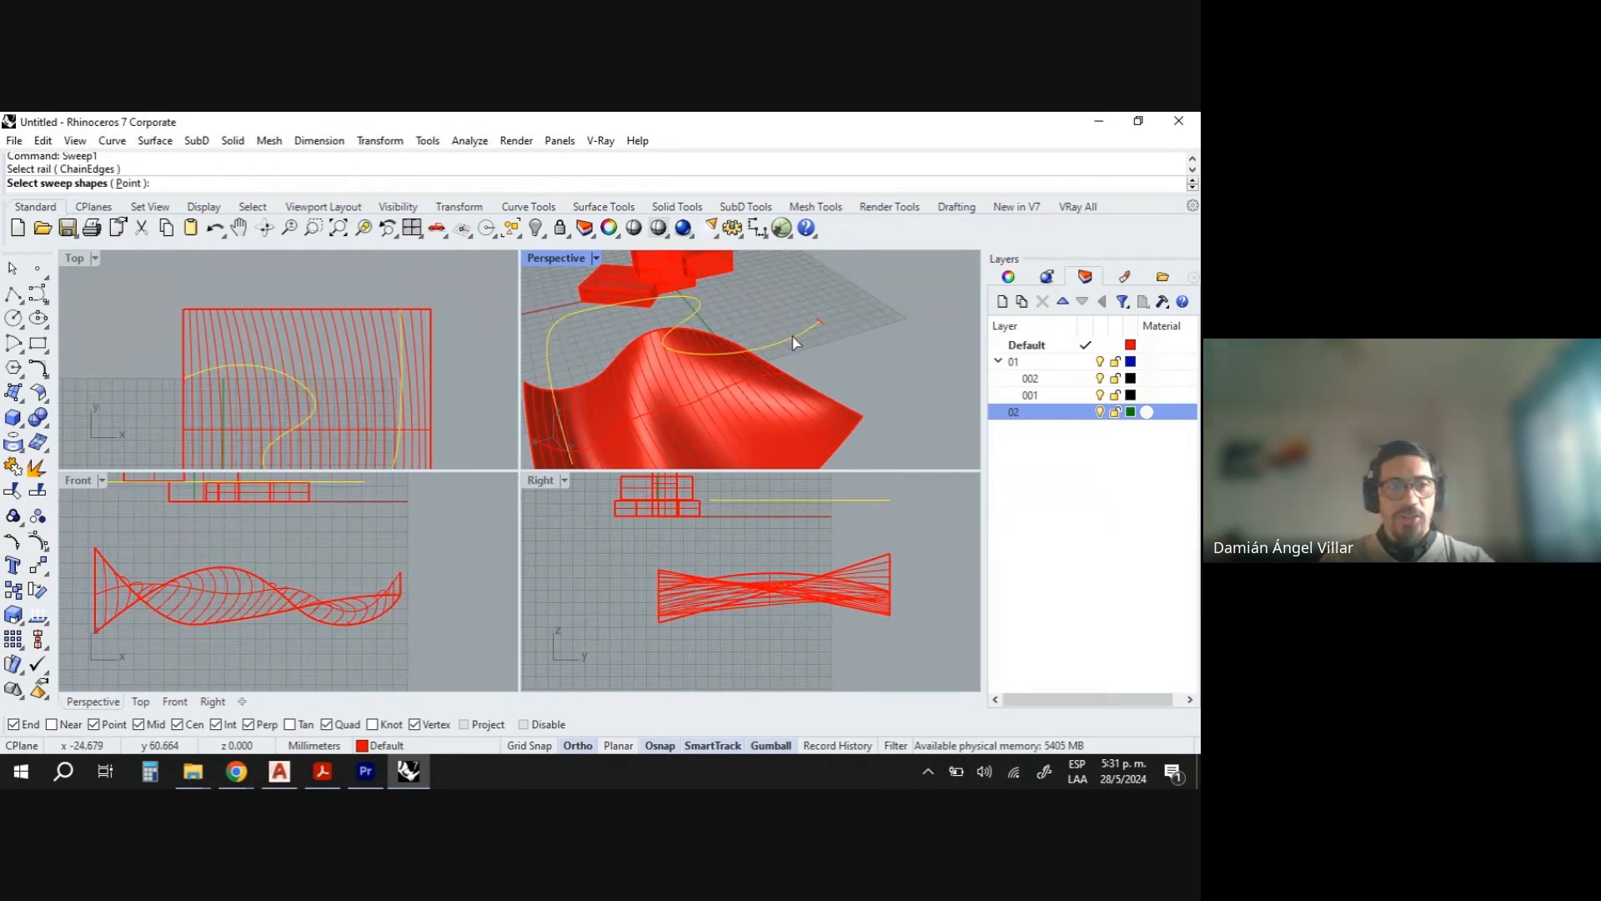
key(Escape)
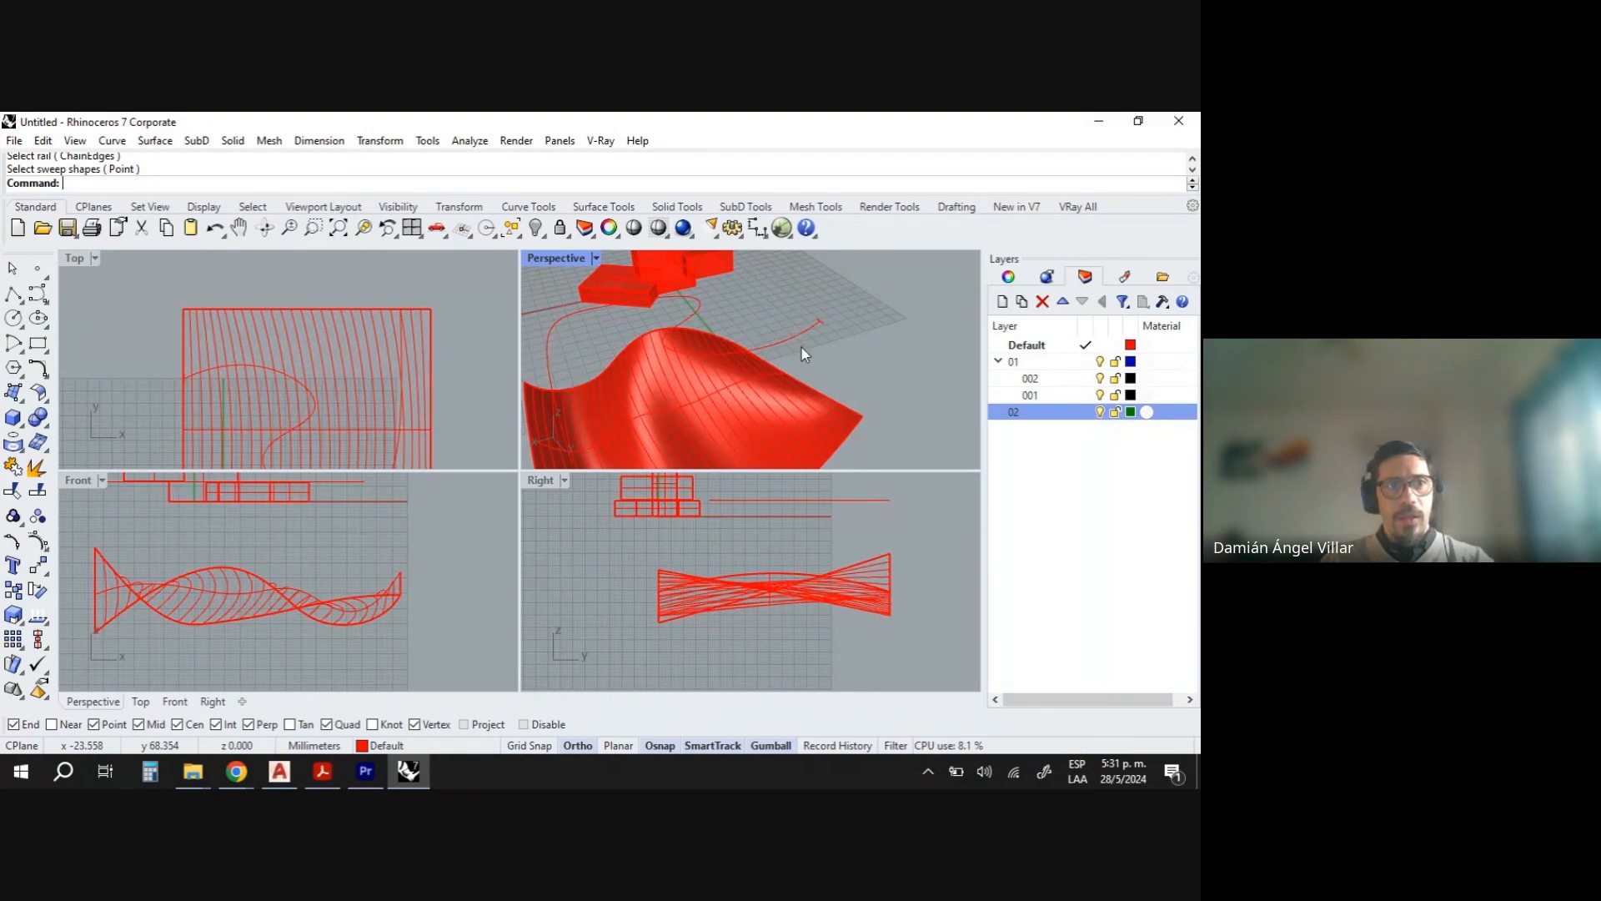
- Sweep the short line along the curve as a one-rail sweep with the default Freeform options
right_click(802, 347)
click(802, 347)
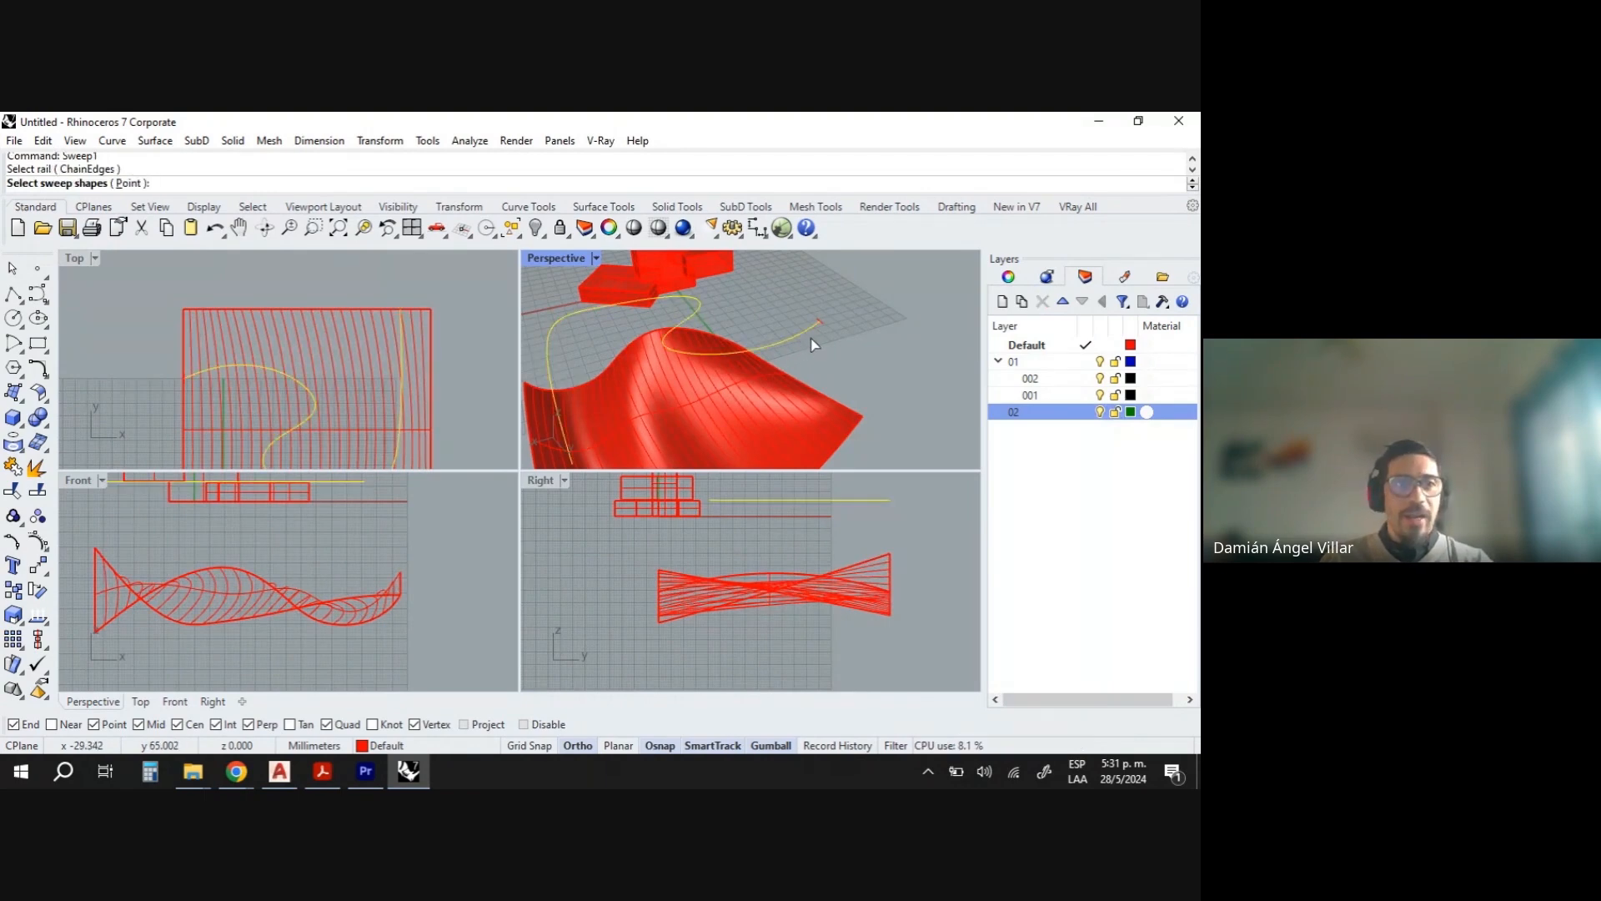
scroll(824, 331, up, 3)
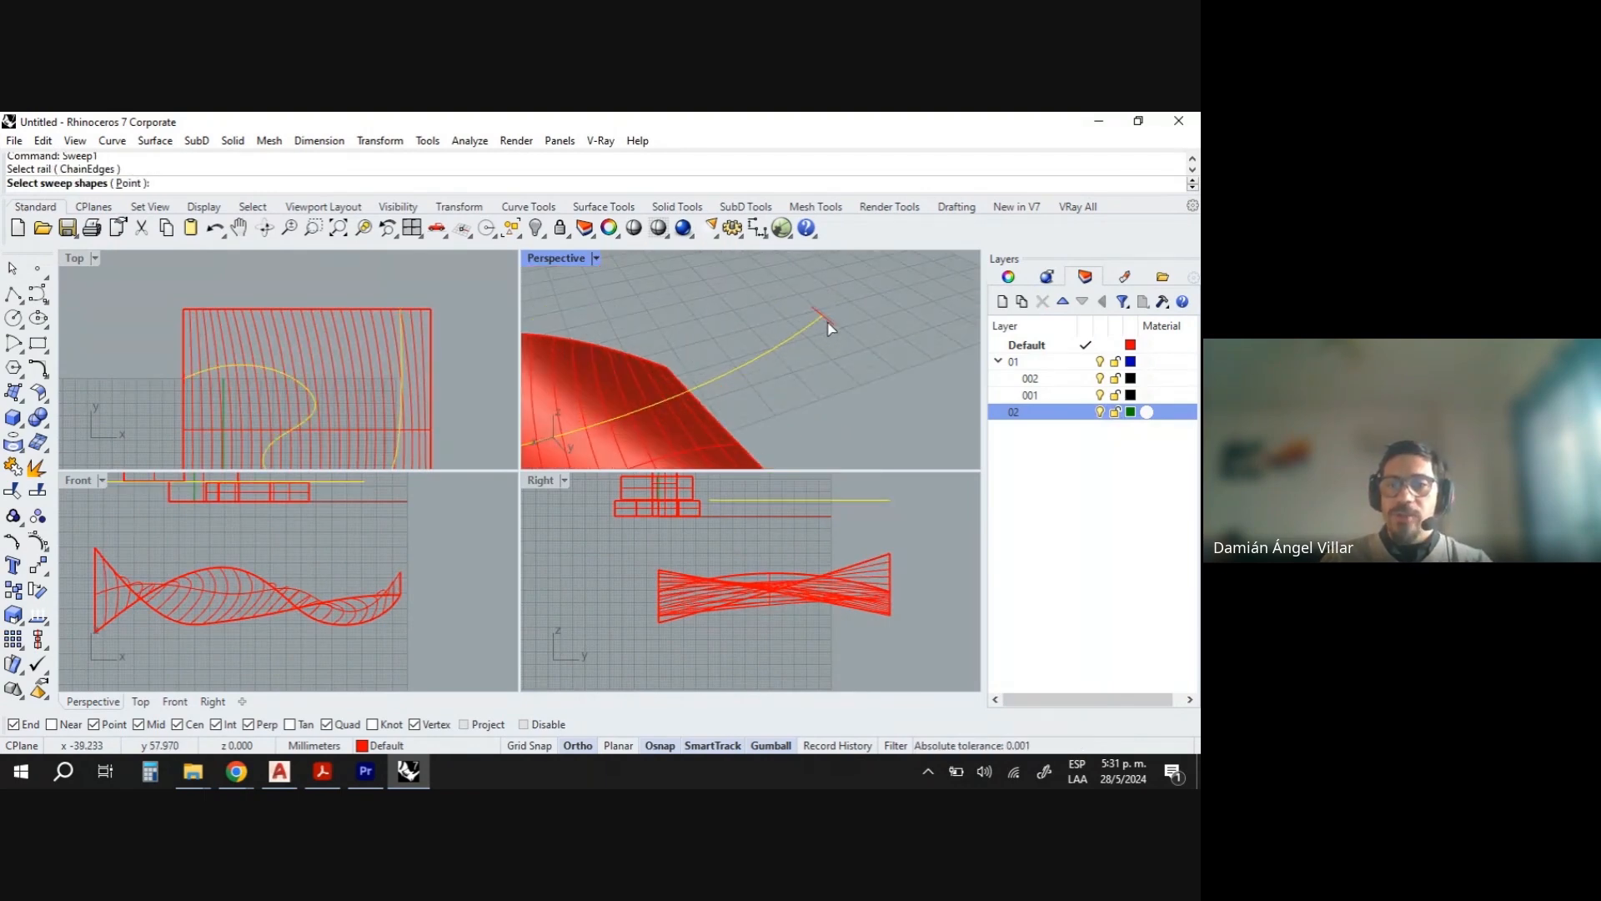
click(829, 320)
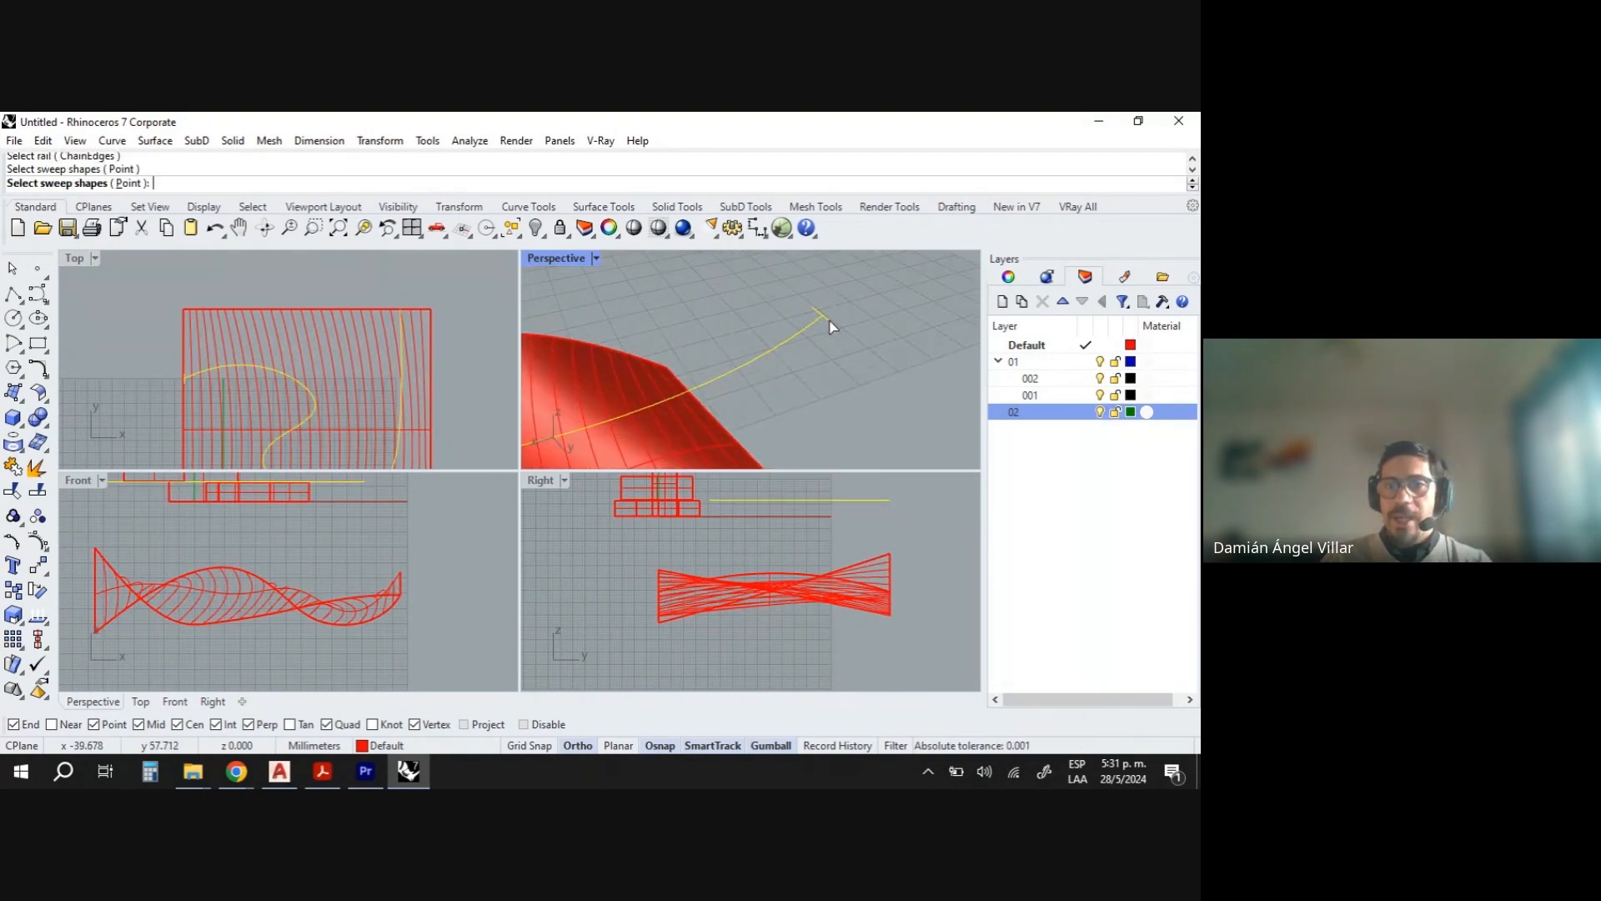
right_click(814, 376)
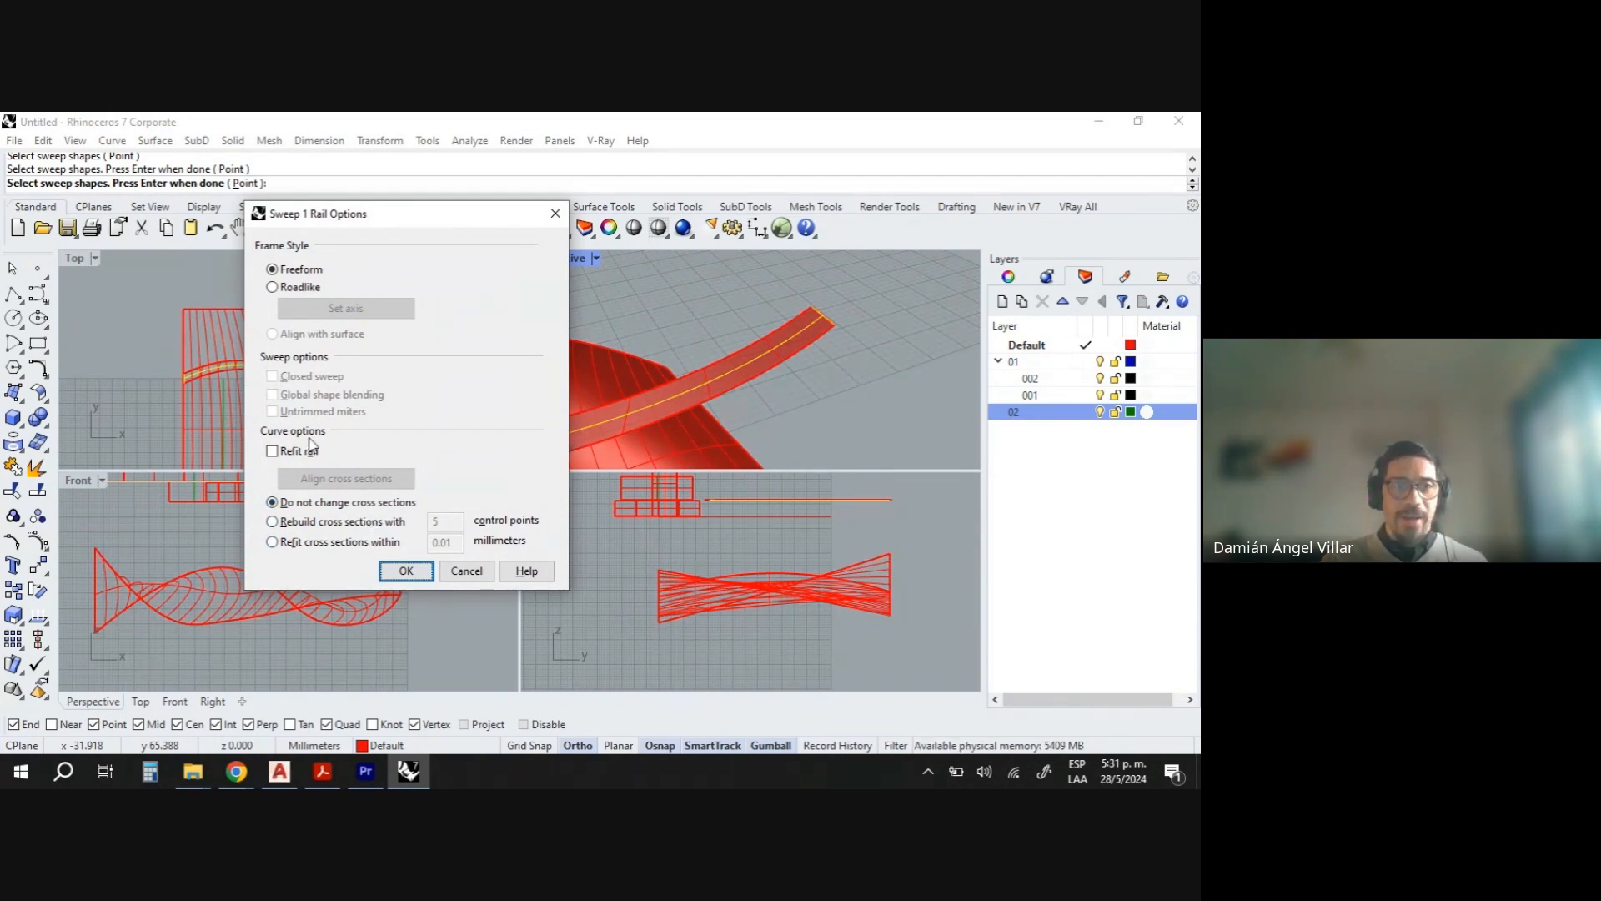
click(423, 576)
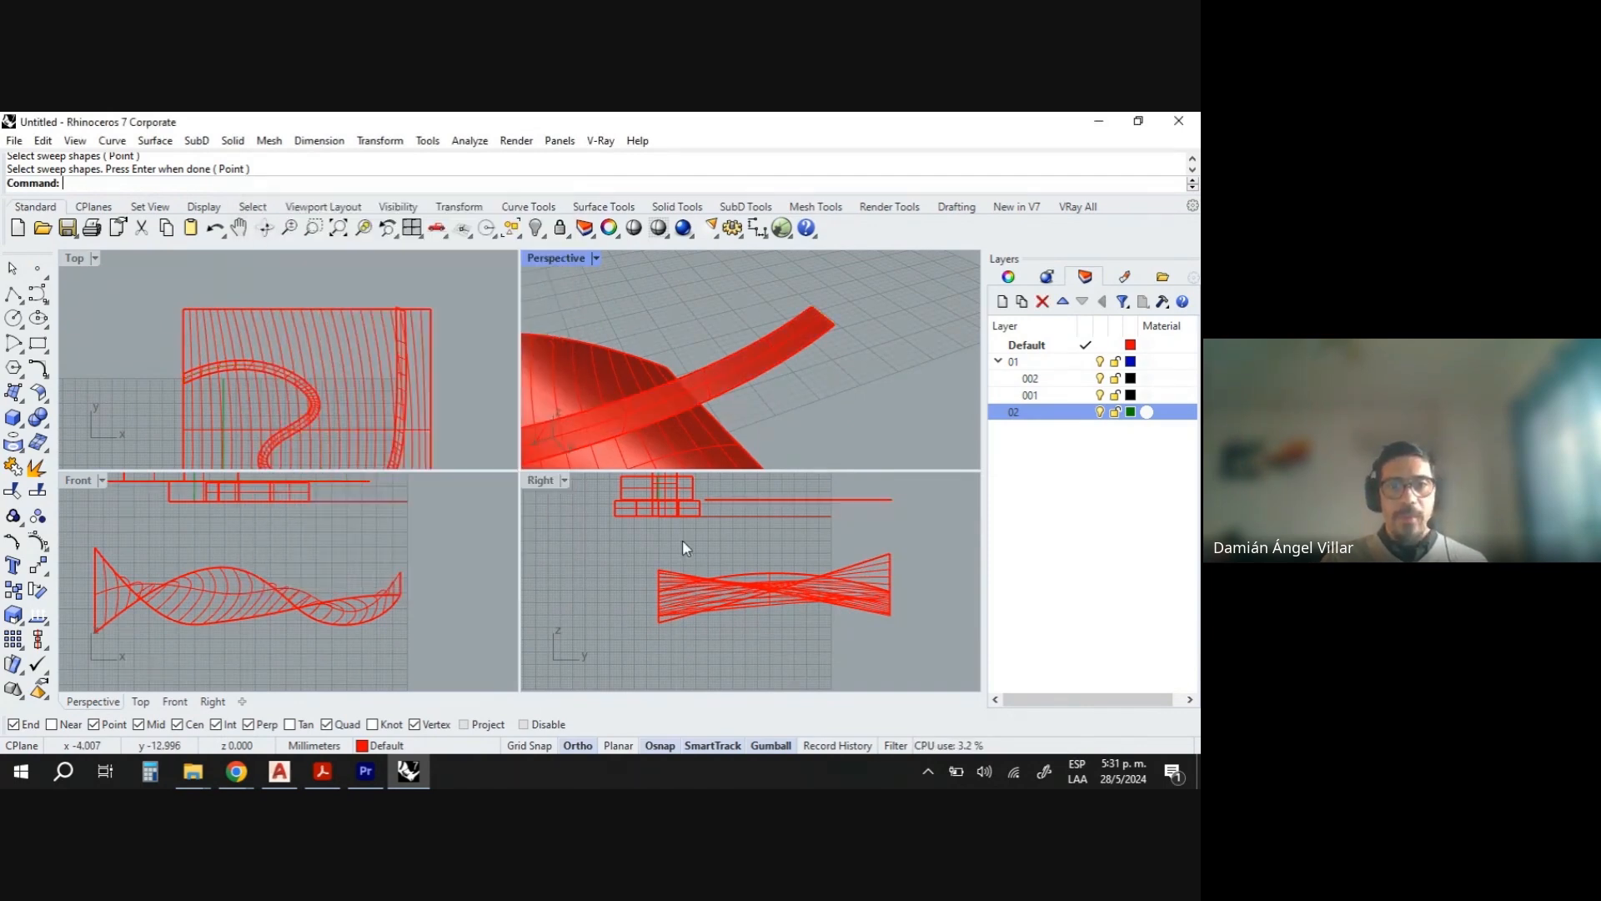
- Select the swept surface to inspect it, then clear the selection
right_drag(733, 375, 794, 331)
click(795, 333)
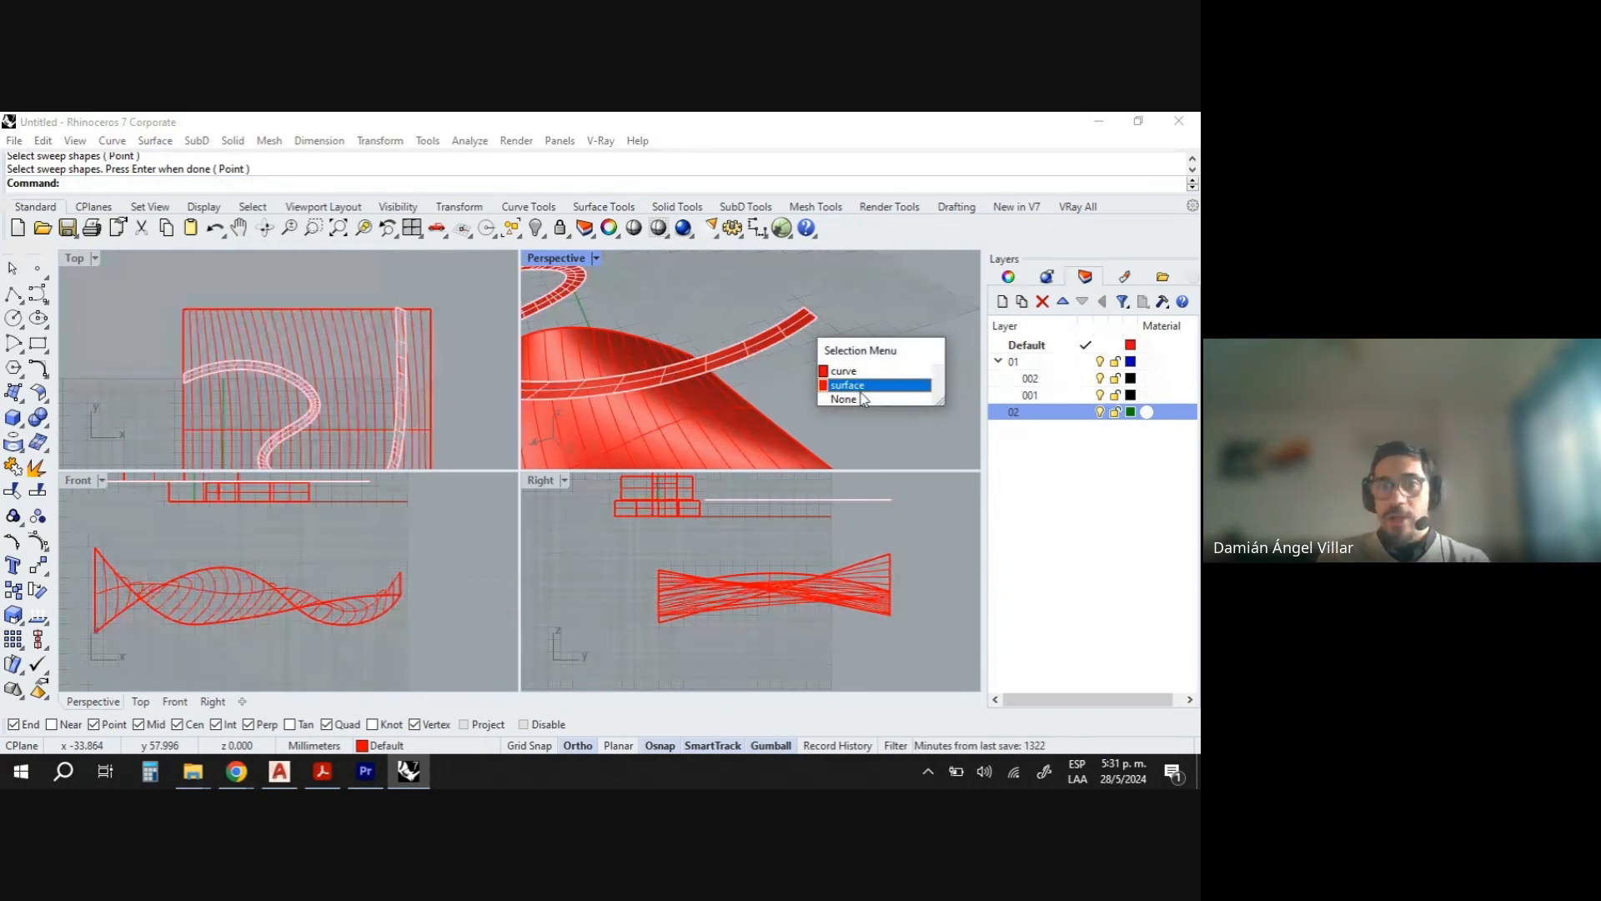
drag(793, 278, 876, 317)
click(802, 327)
key(Escape)
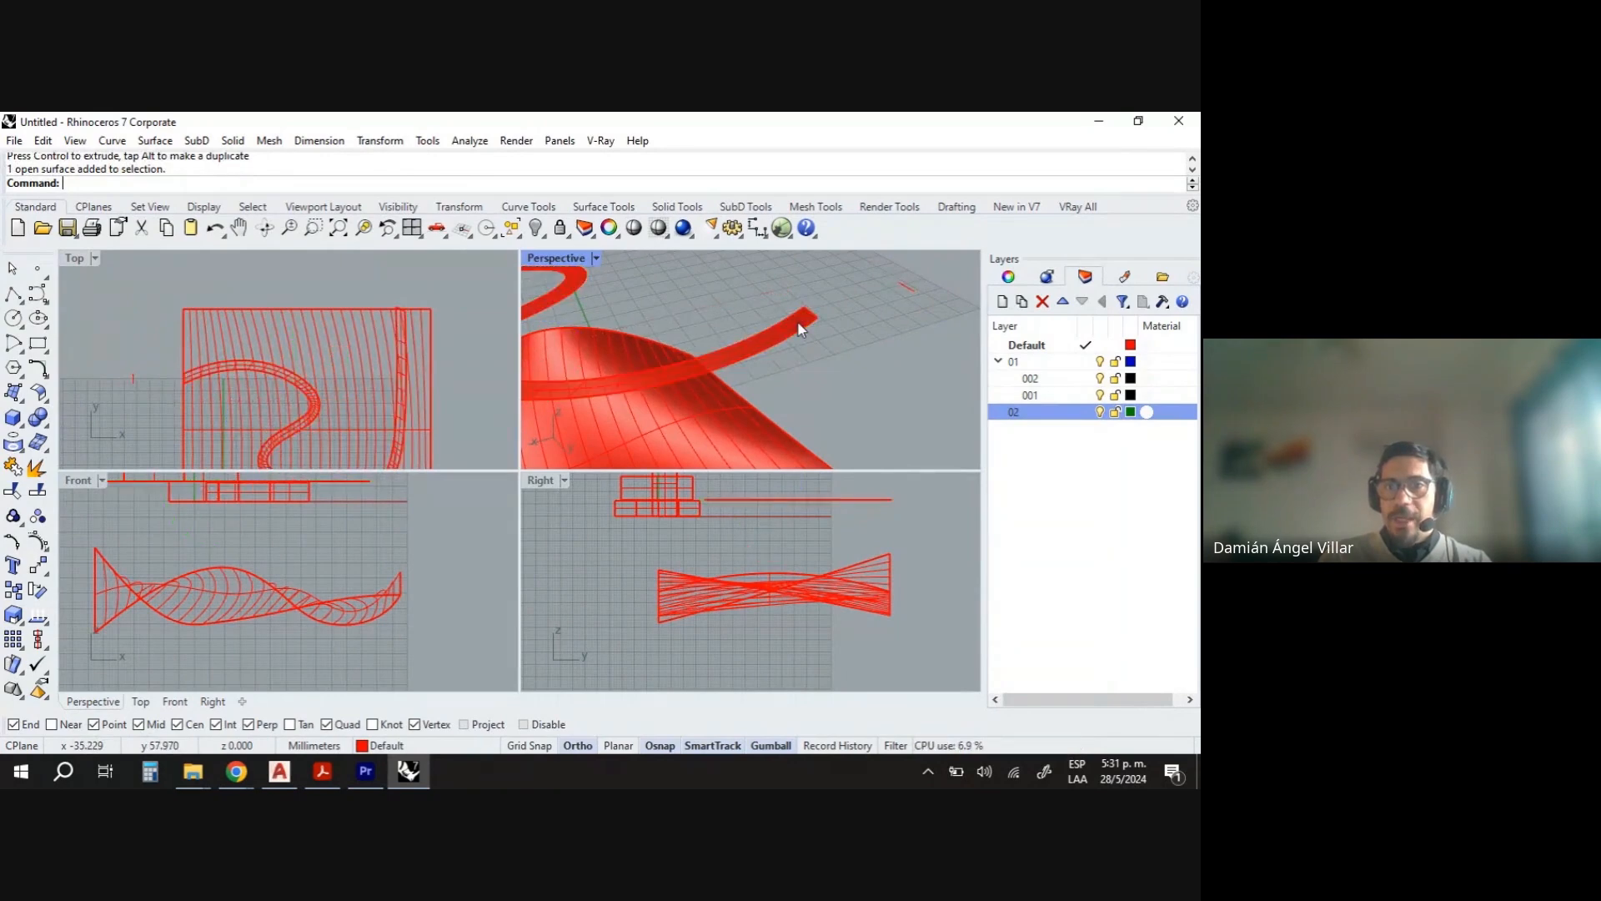
- Hide the rail curve and the block massing objects
click(799, 330)
click(842, 369)
scroll(843, 365, down, 8)
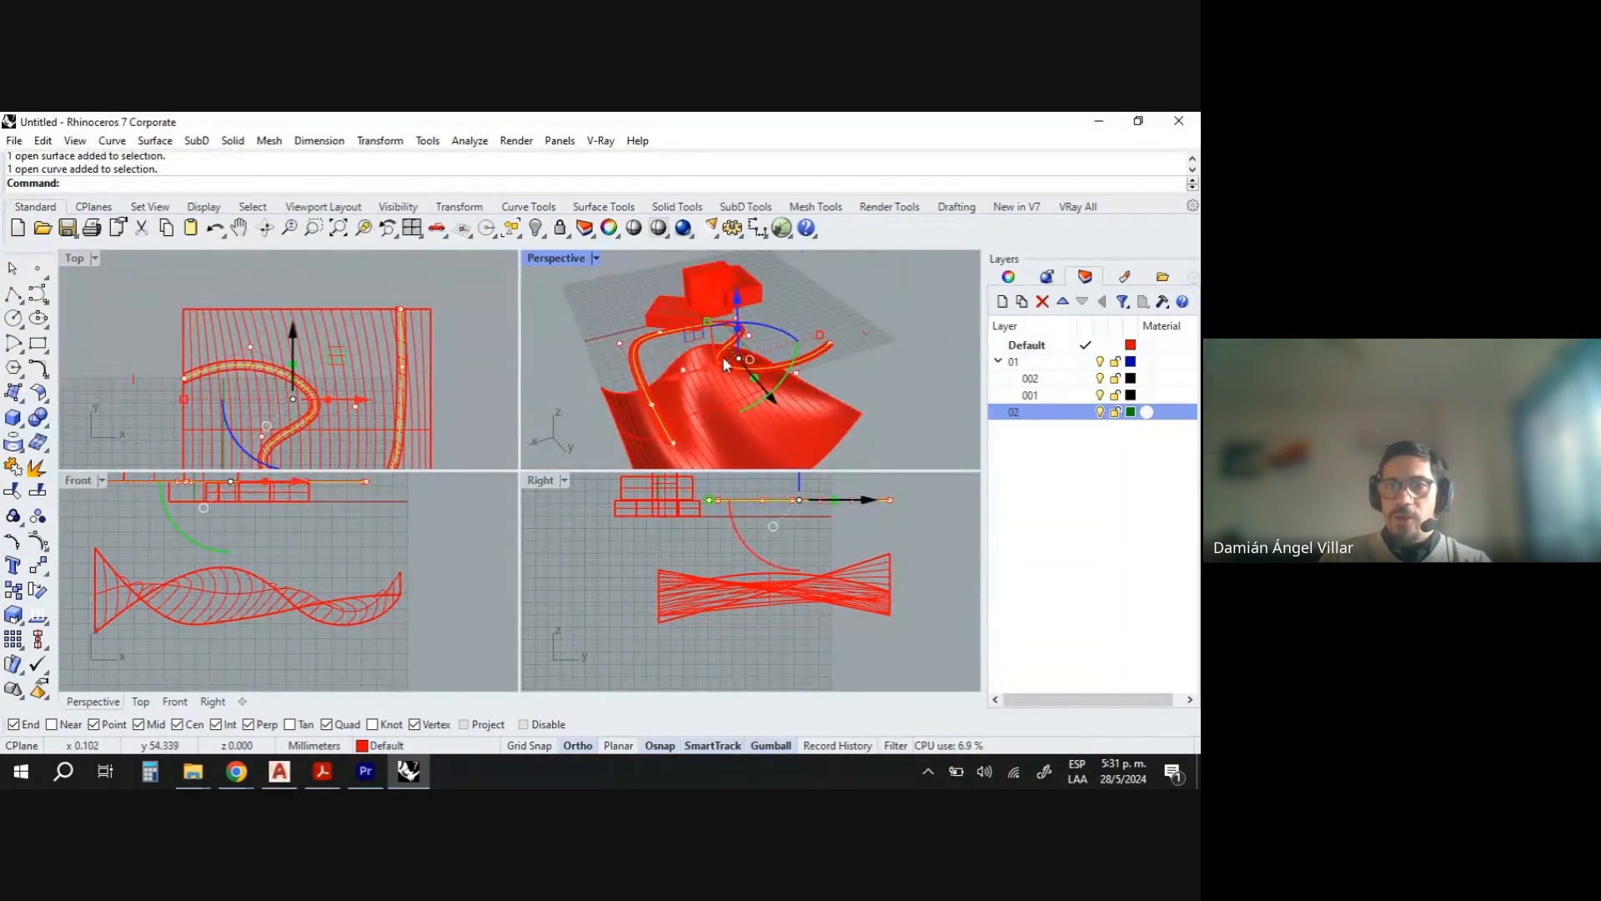
drag(740, 347, 767, 266)
shift+drag(887, 343, 857, 310)
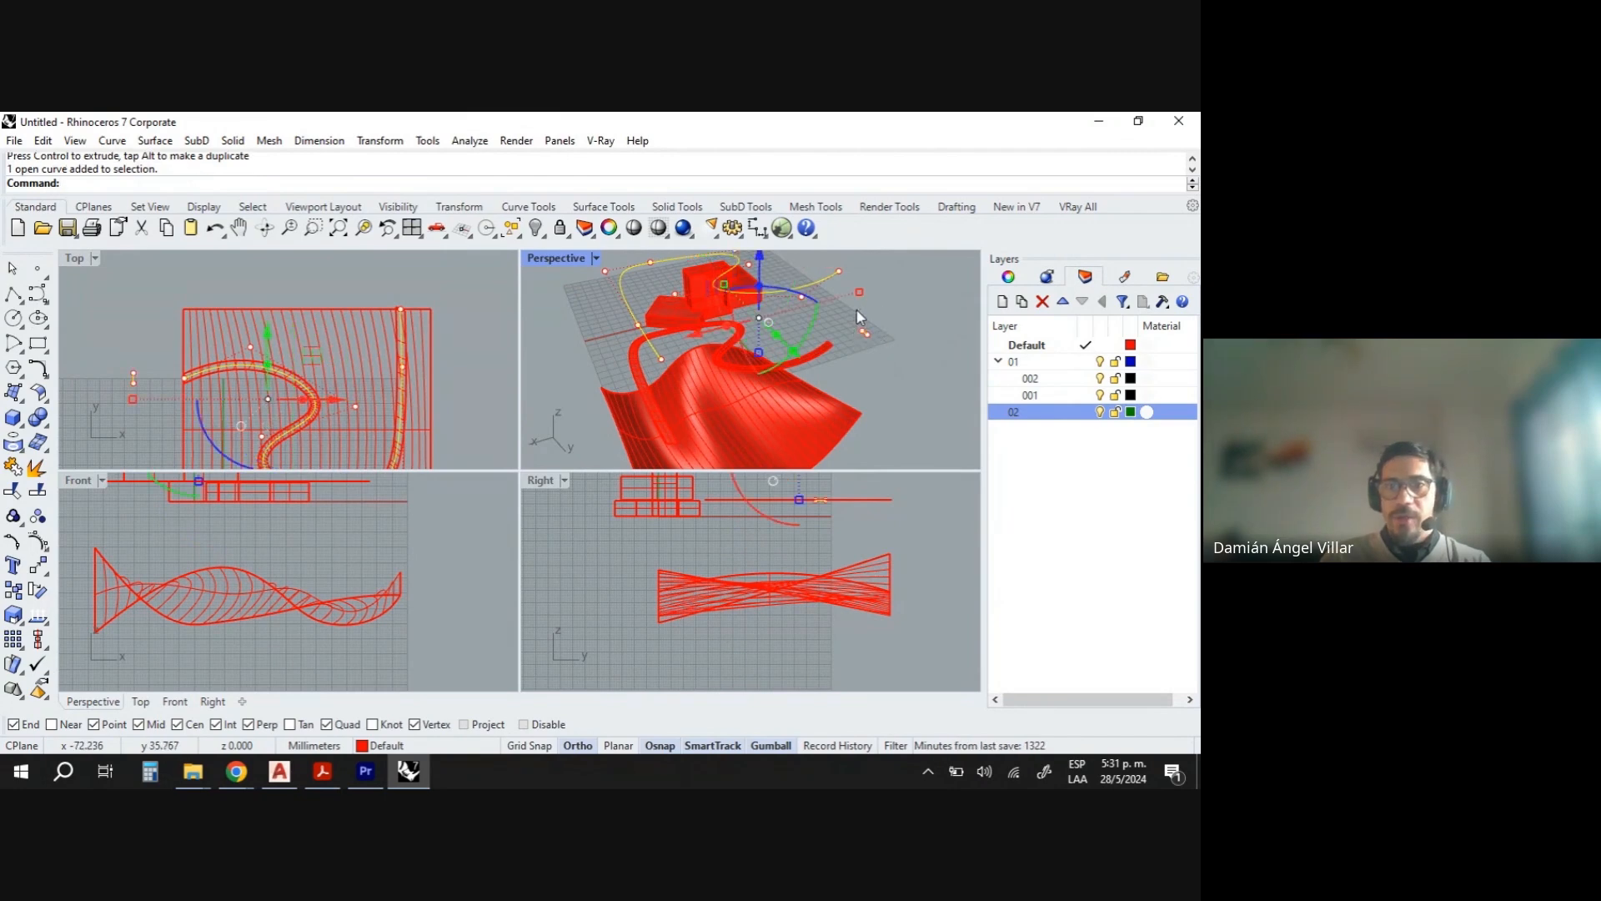
click(535, 227)
drag(718, 293, 719, 293)
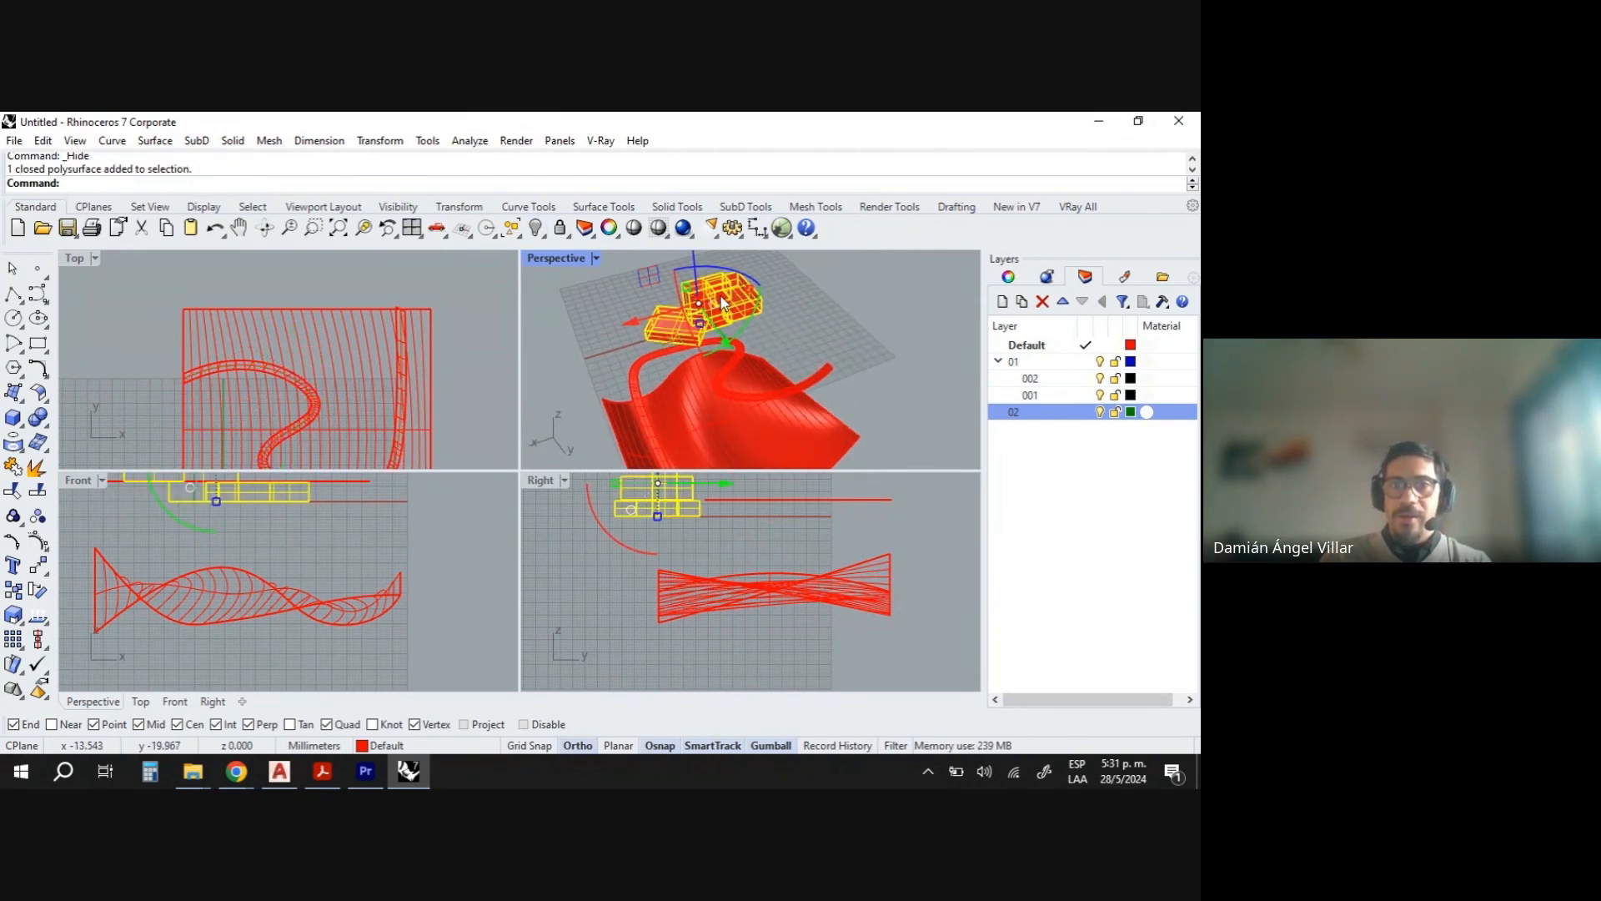
click(536, 227)
- Orbit and zoom the perspective view to examine the lofted and swept surfaces
scroll(681, 338, down, 5)
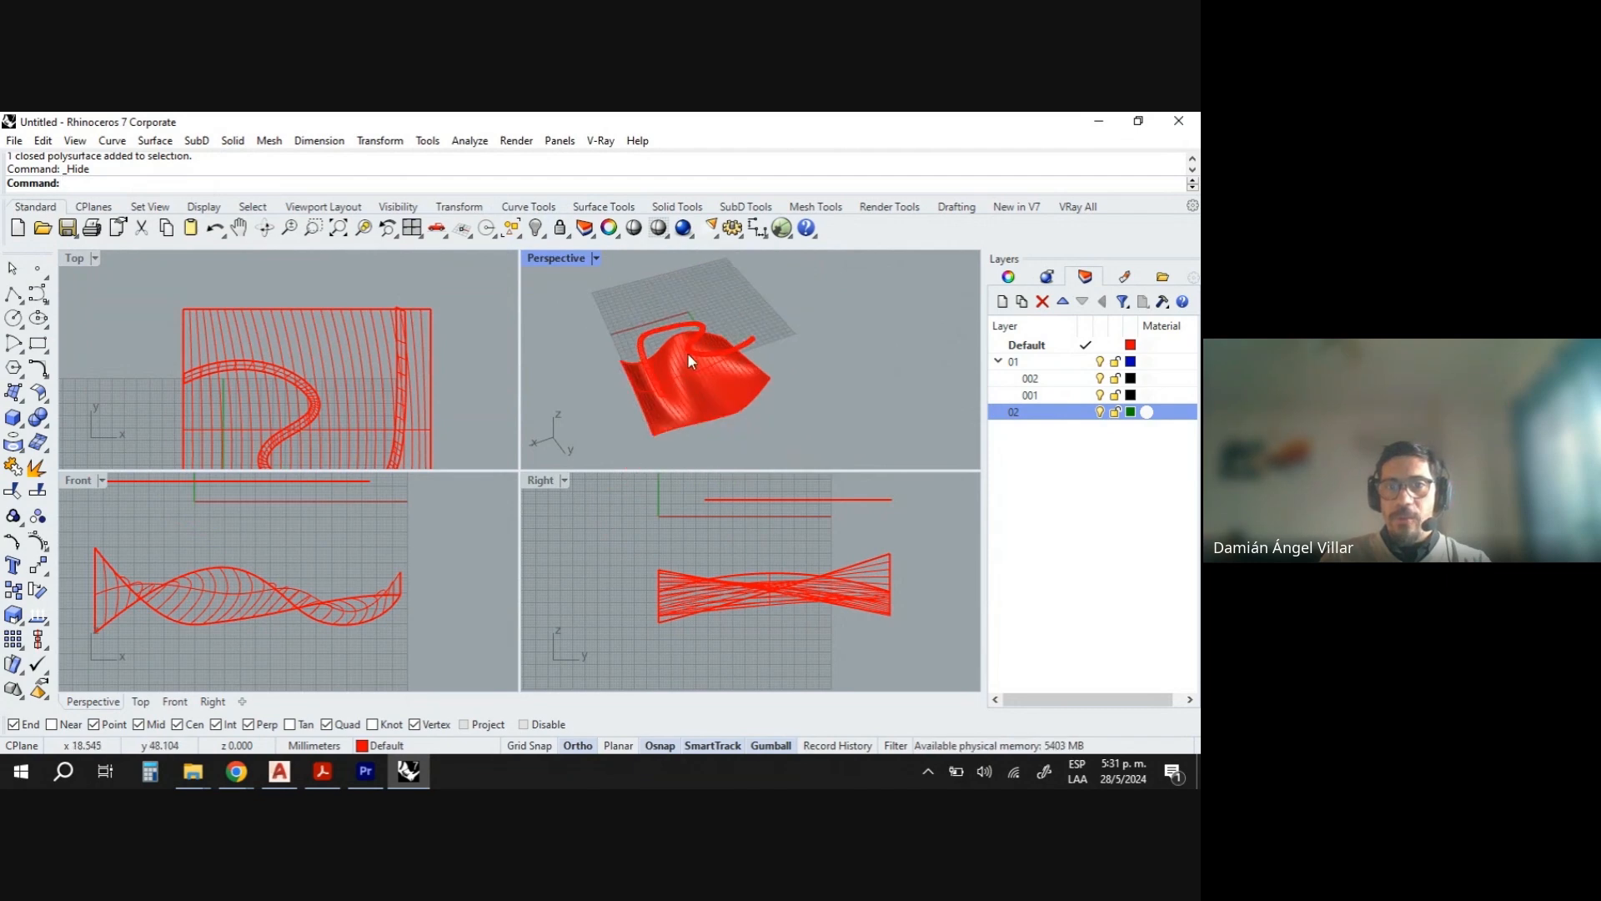
right_drag(709, 363, 721, 325)
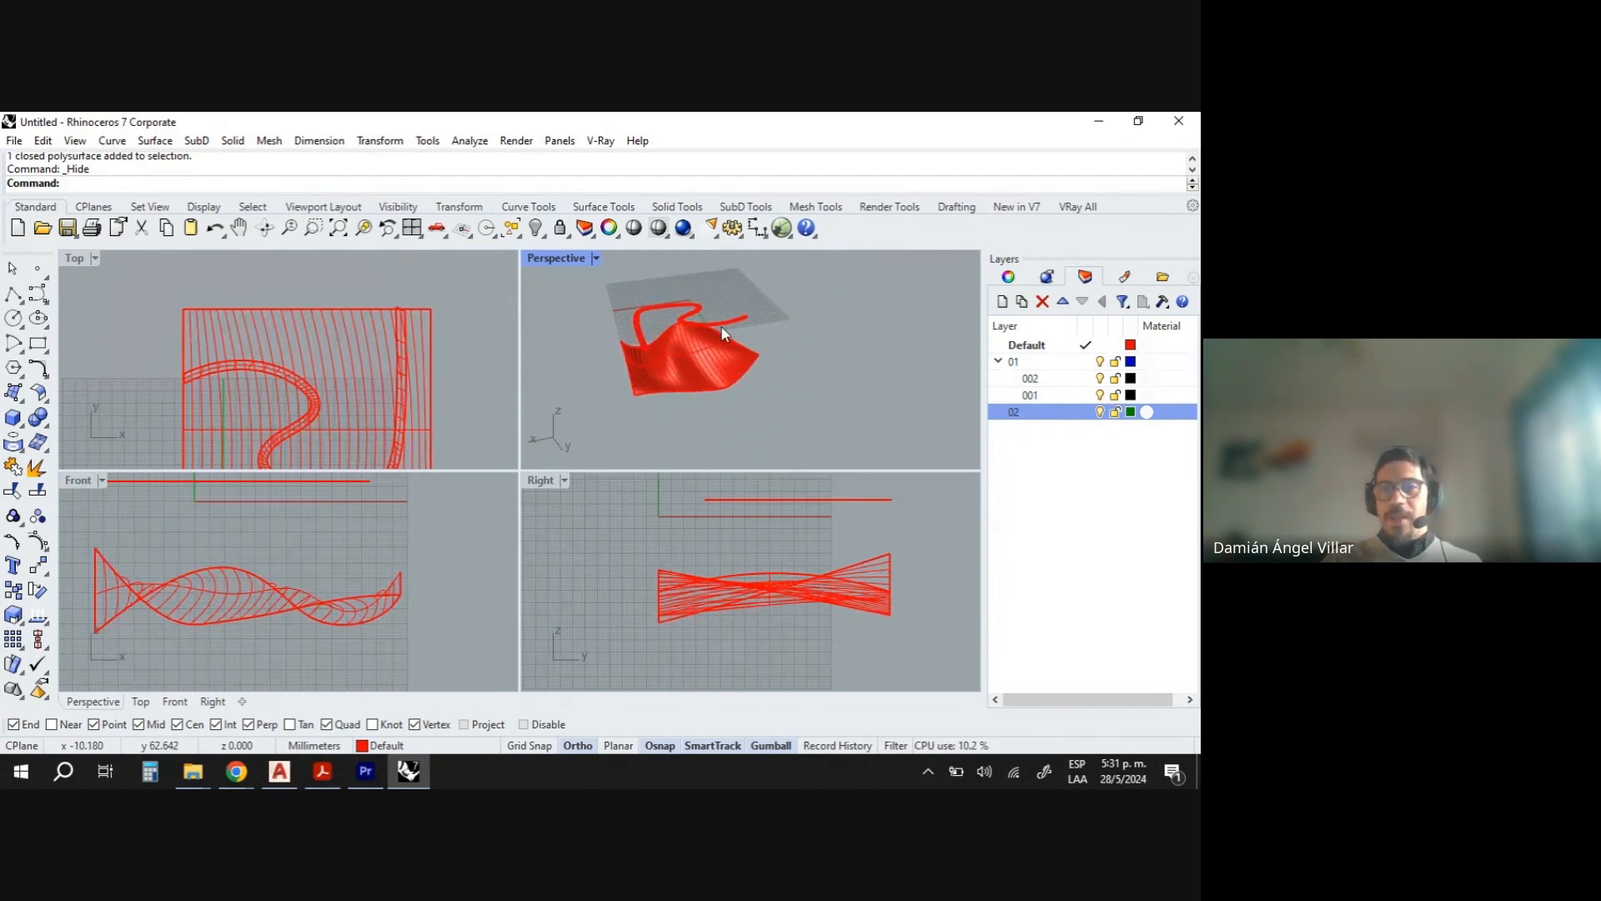
scroll(747, 323, up, 5)
scroll(748, 327, up, 2)
scroll(766, 304, down, 5)
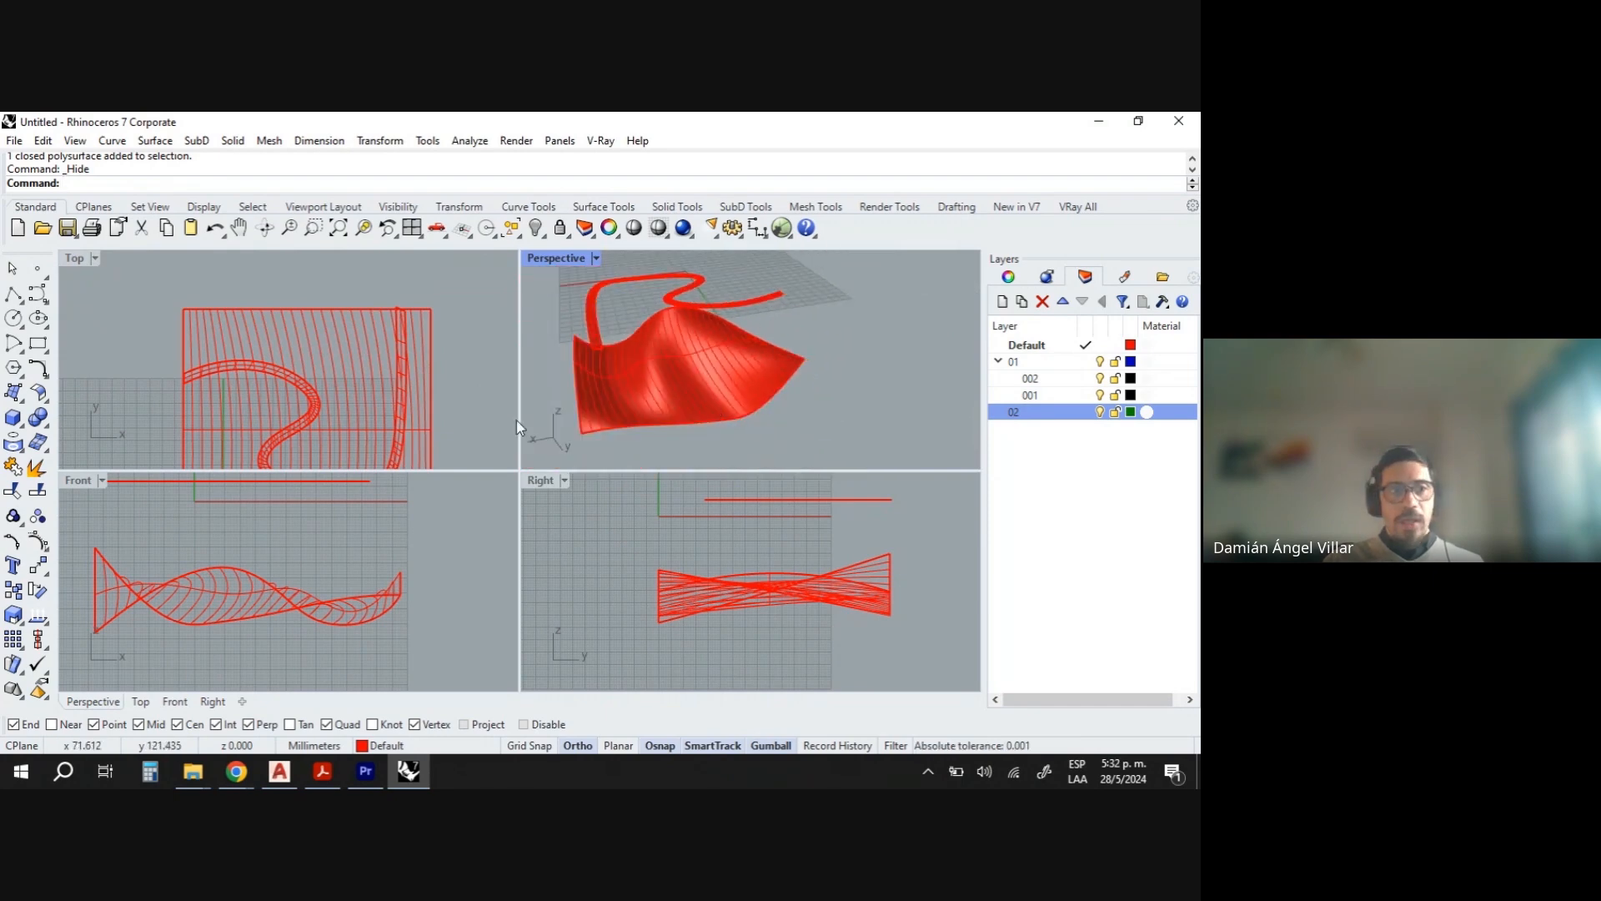
- Project the swept surface's edge curves onto the lofted surface along the CPlane Z direction
click(13, 446)
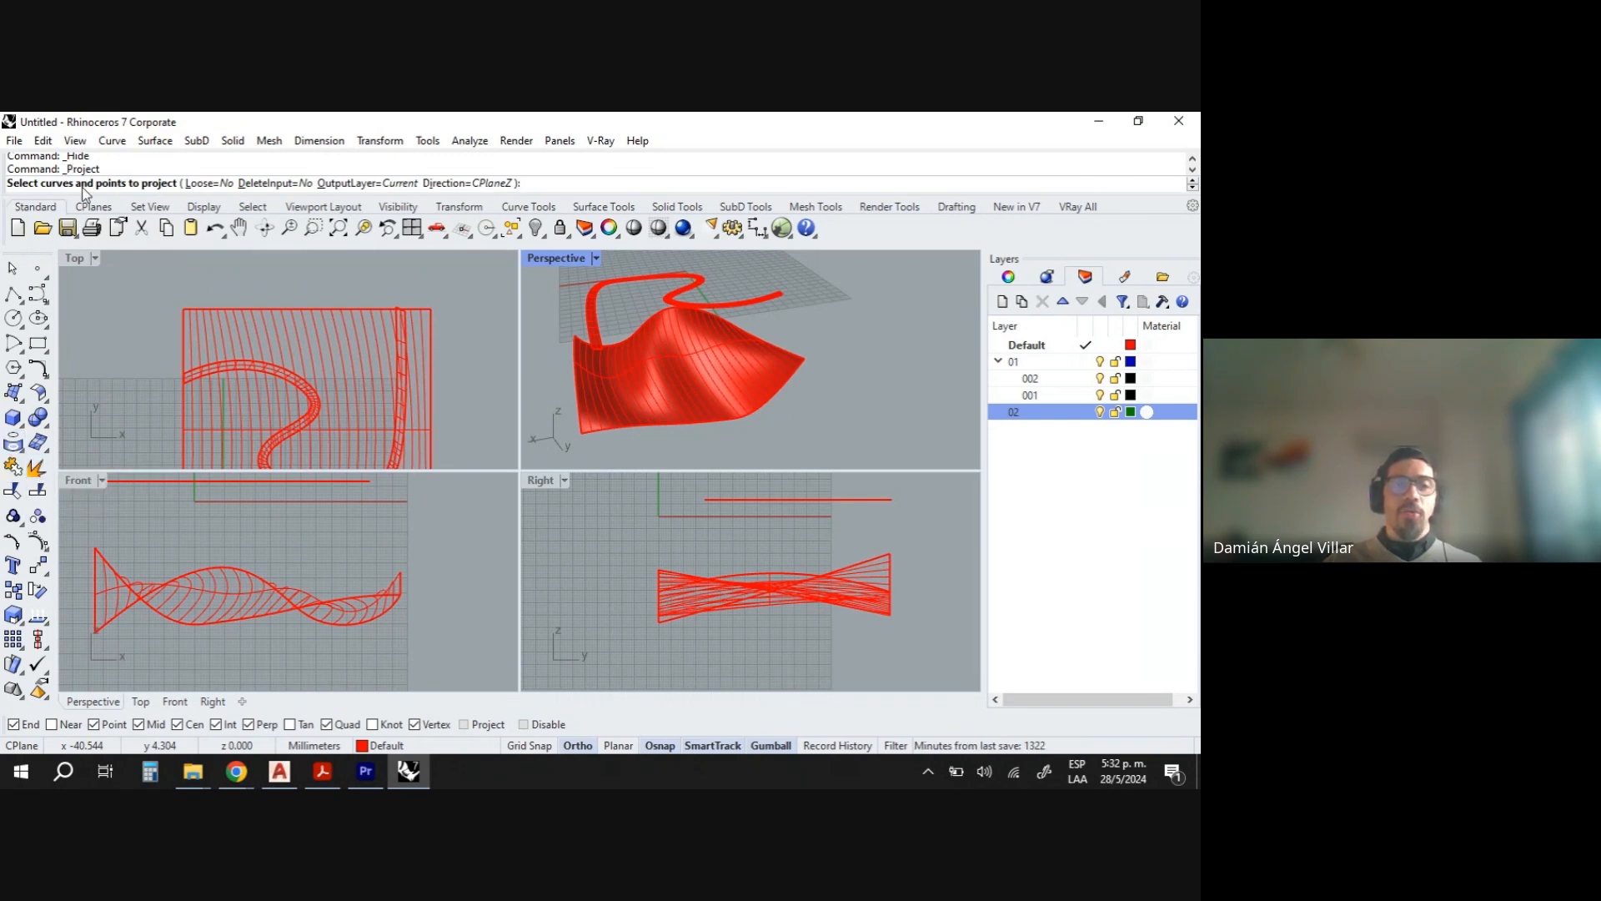
scroll(704, 280, up, 5)
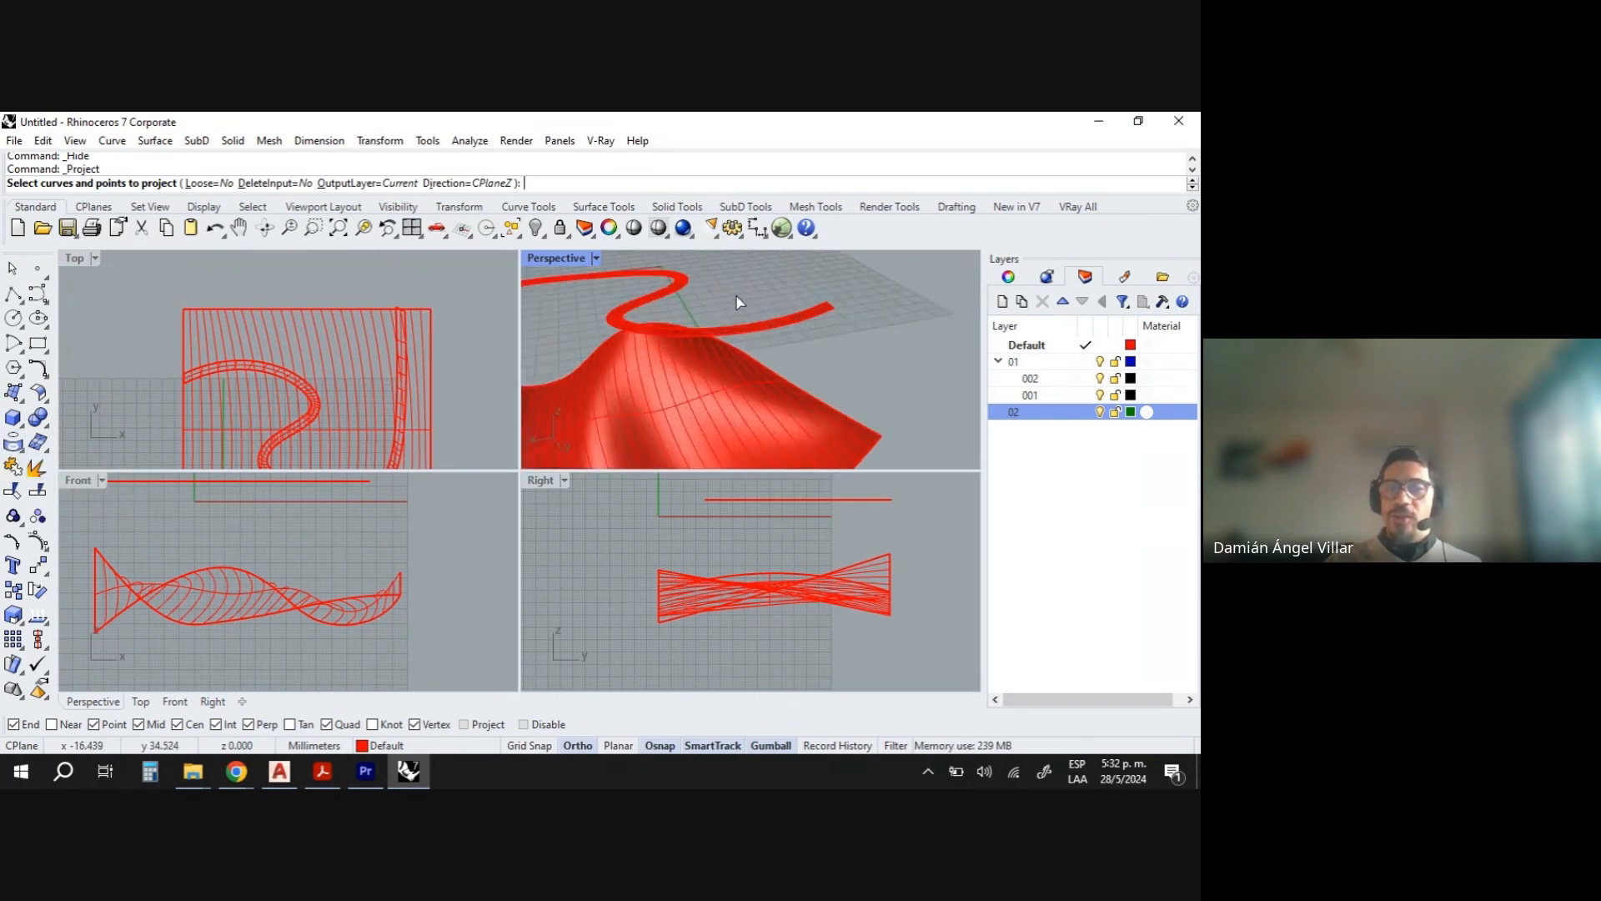
click(792, 348)
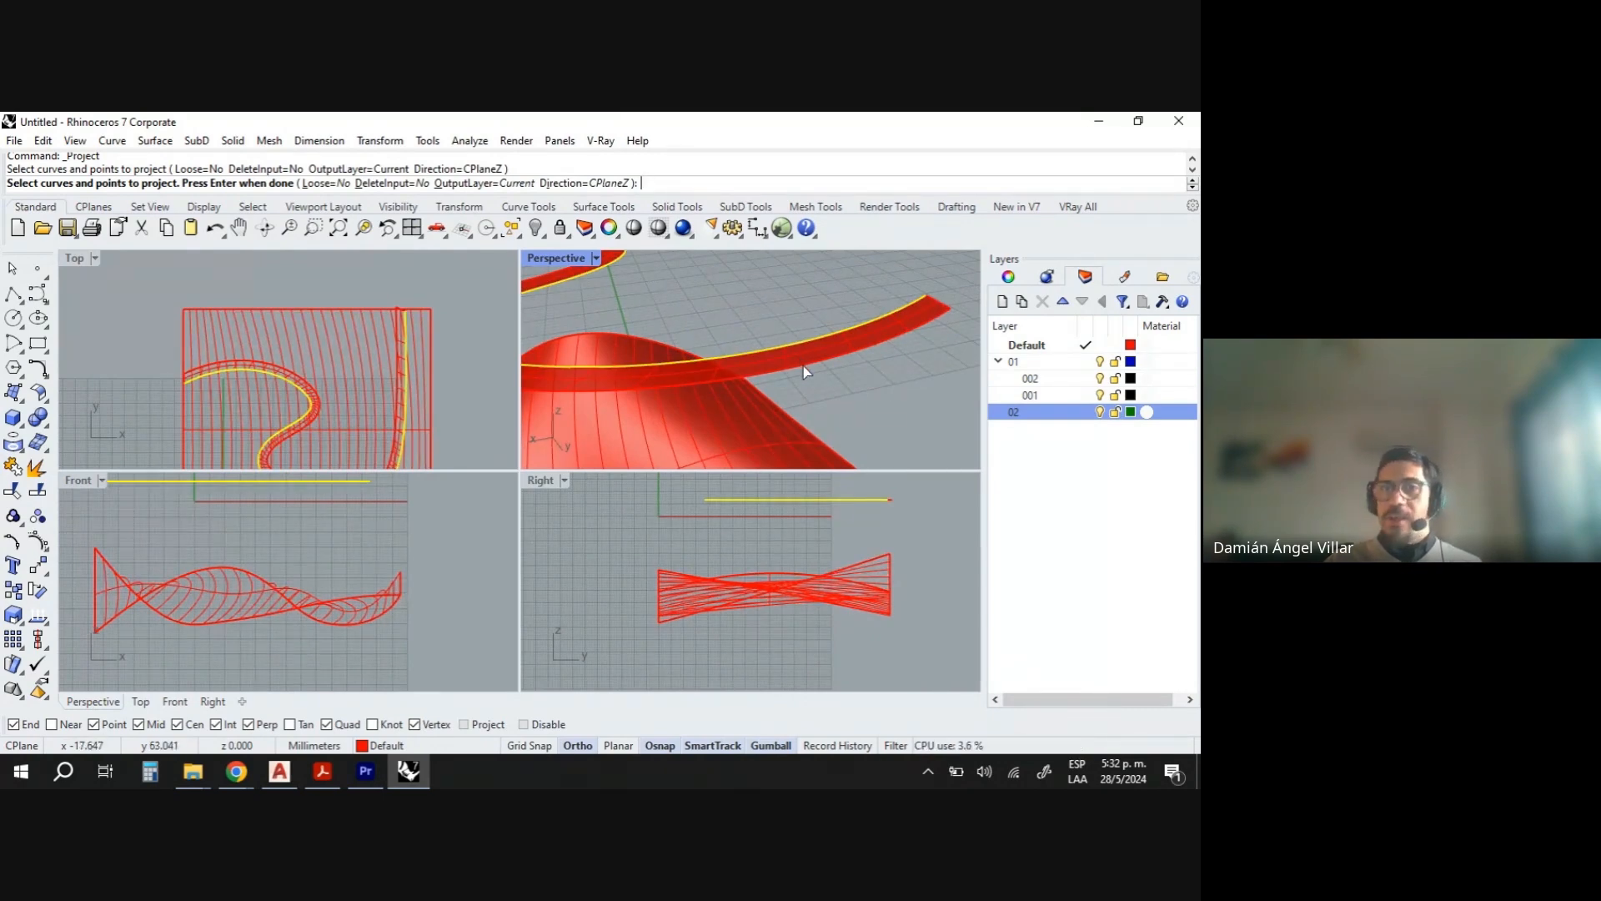
click(804, 369)
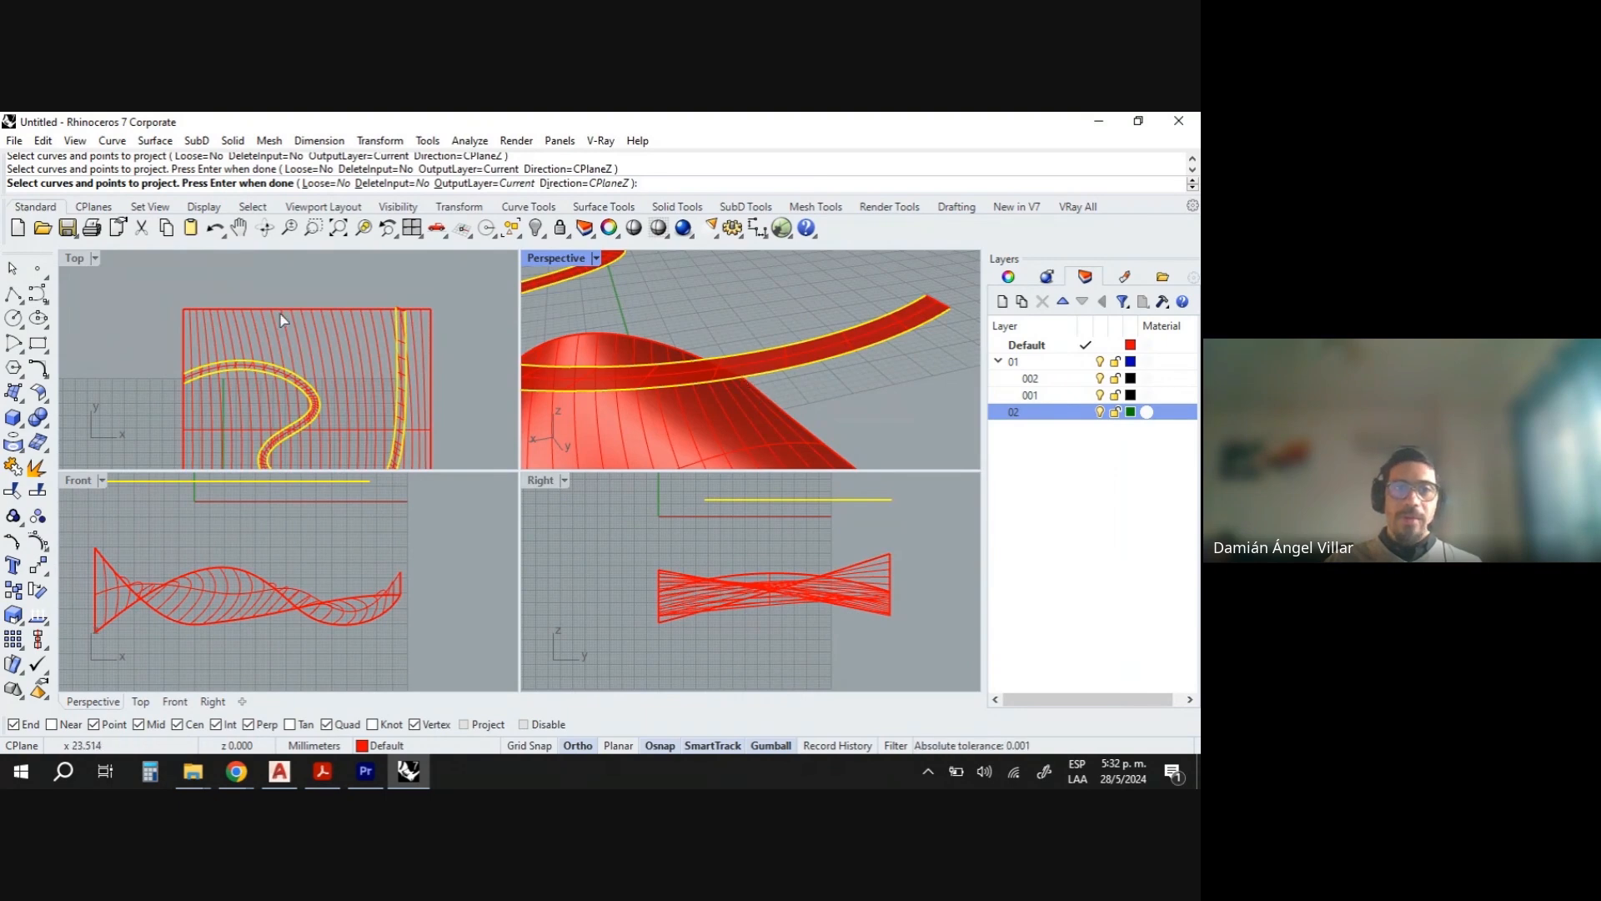
scroll(404, 317, up, 4)
scroll(250, 358, down, 4)
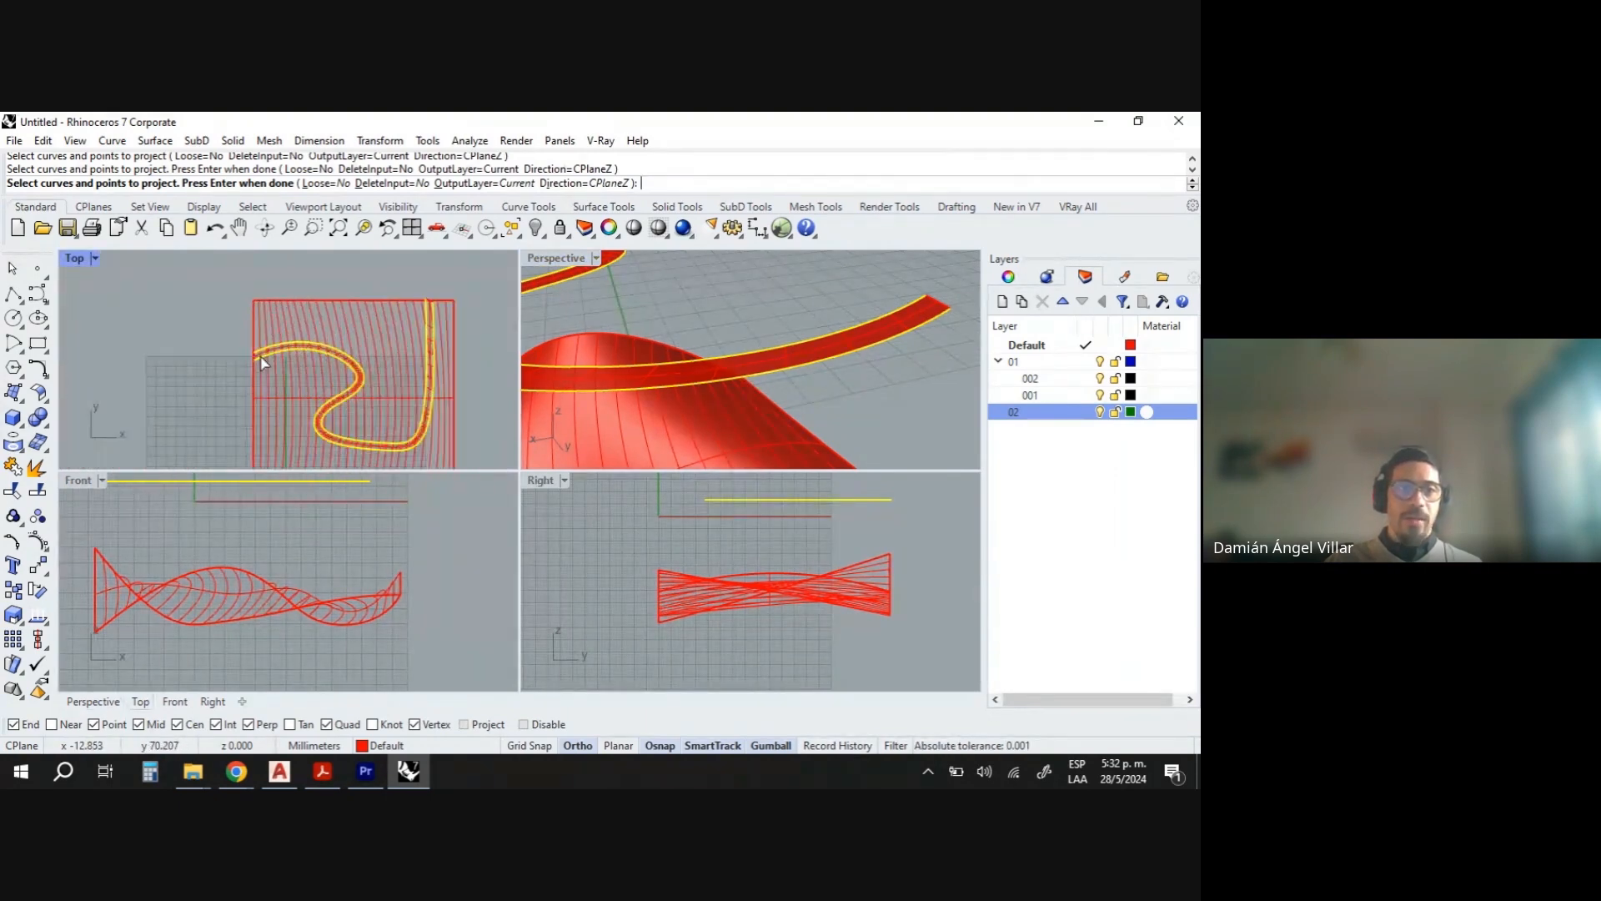
scroll(253, 354, up, 4)
scroll(244, 365, down, 4)
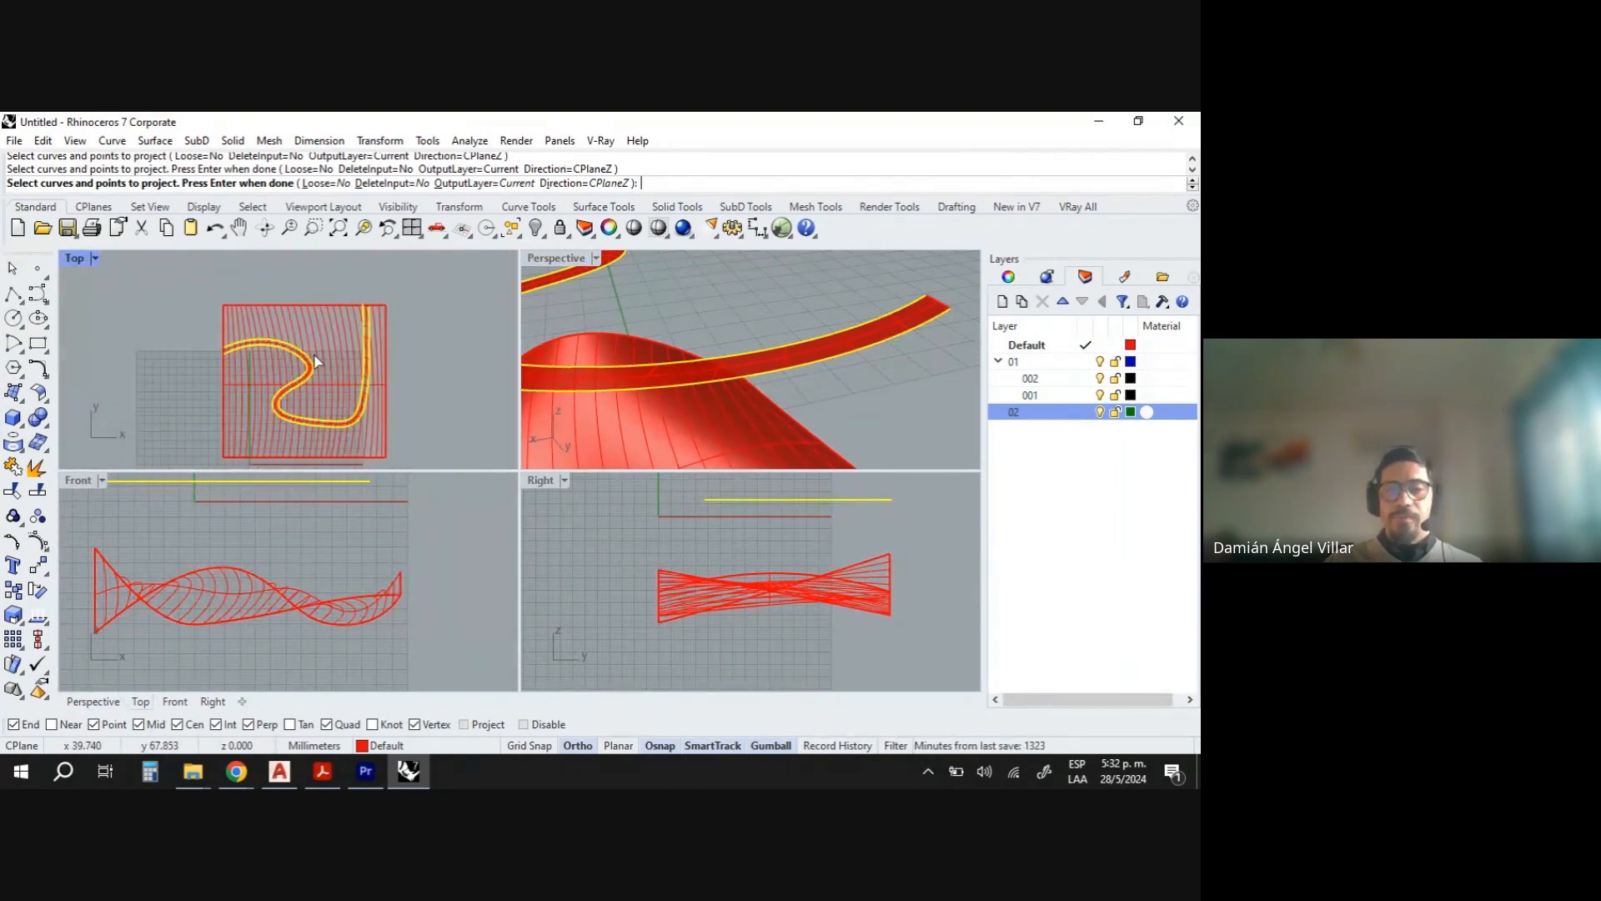
key(Return)
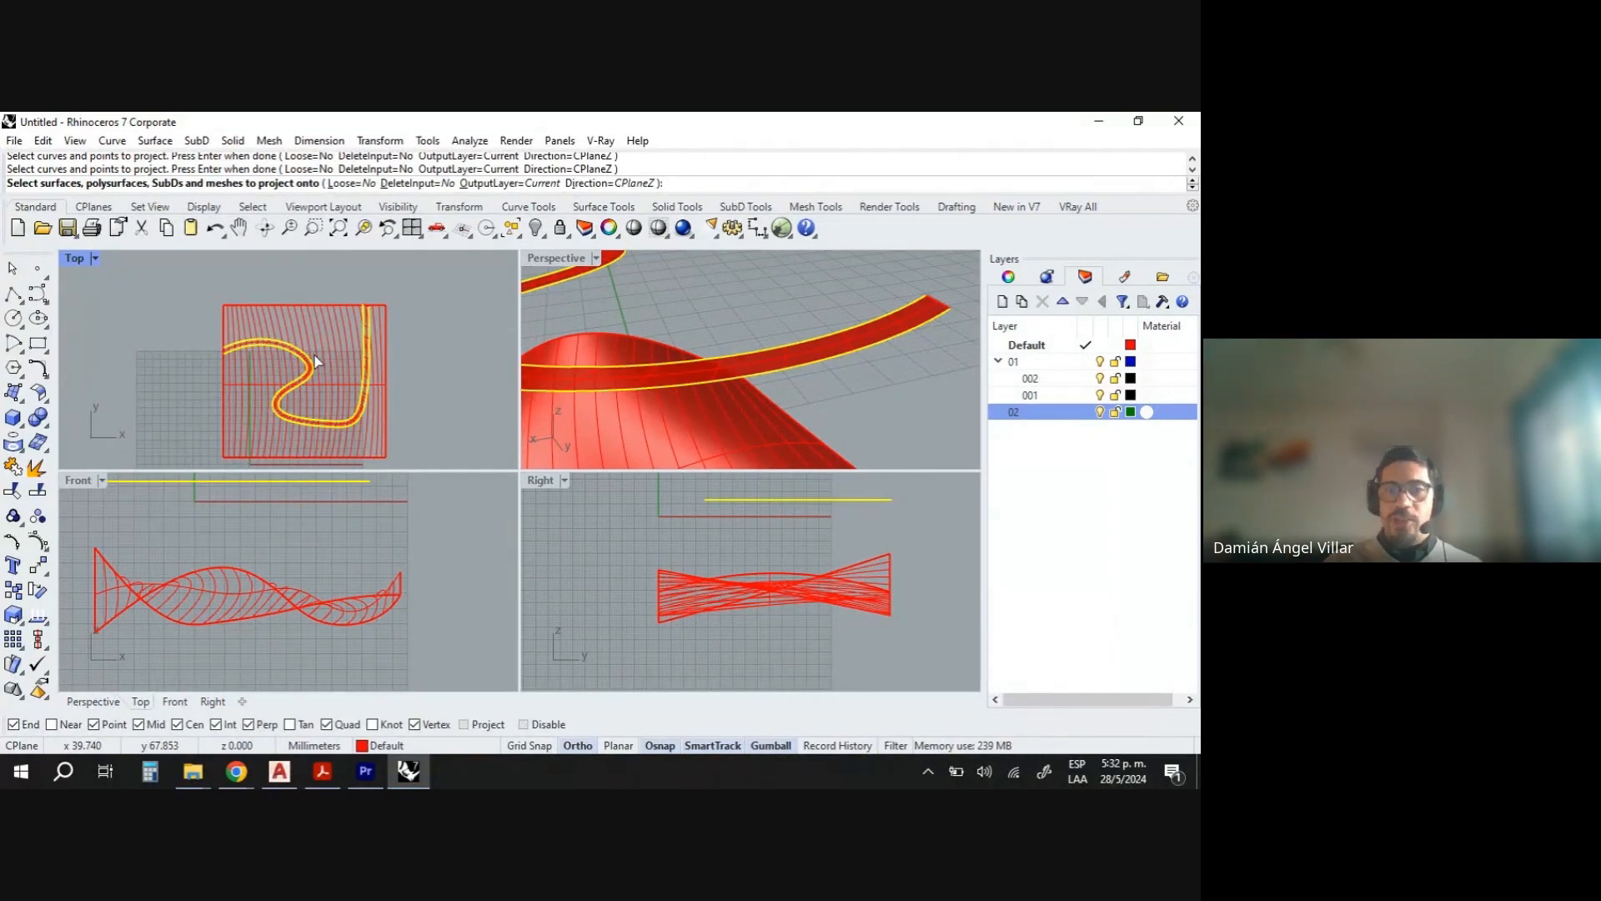
right_drag(601, 367, 654, 393)
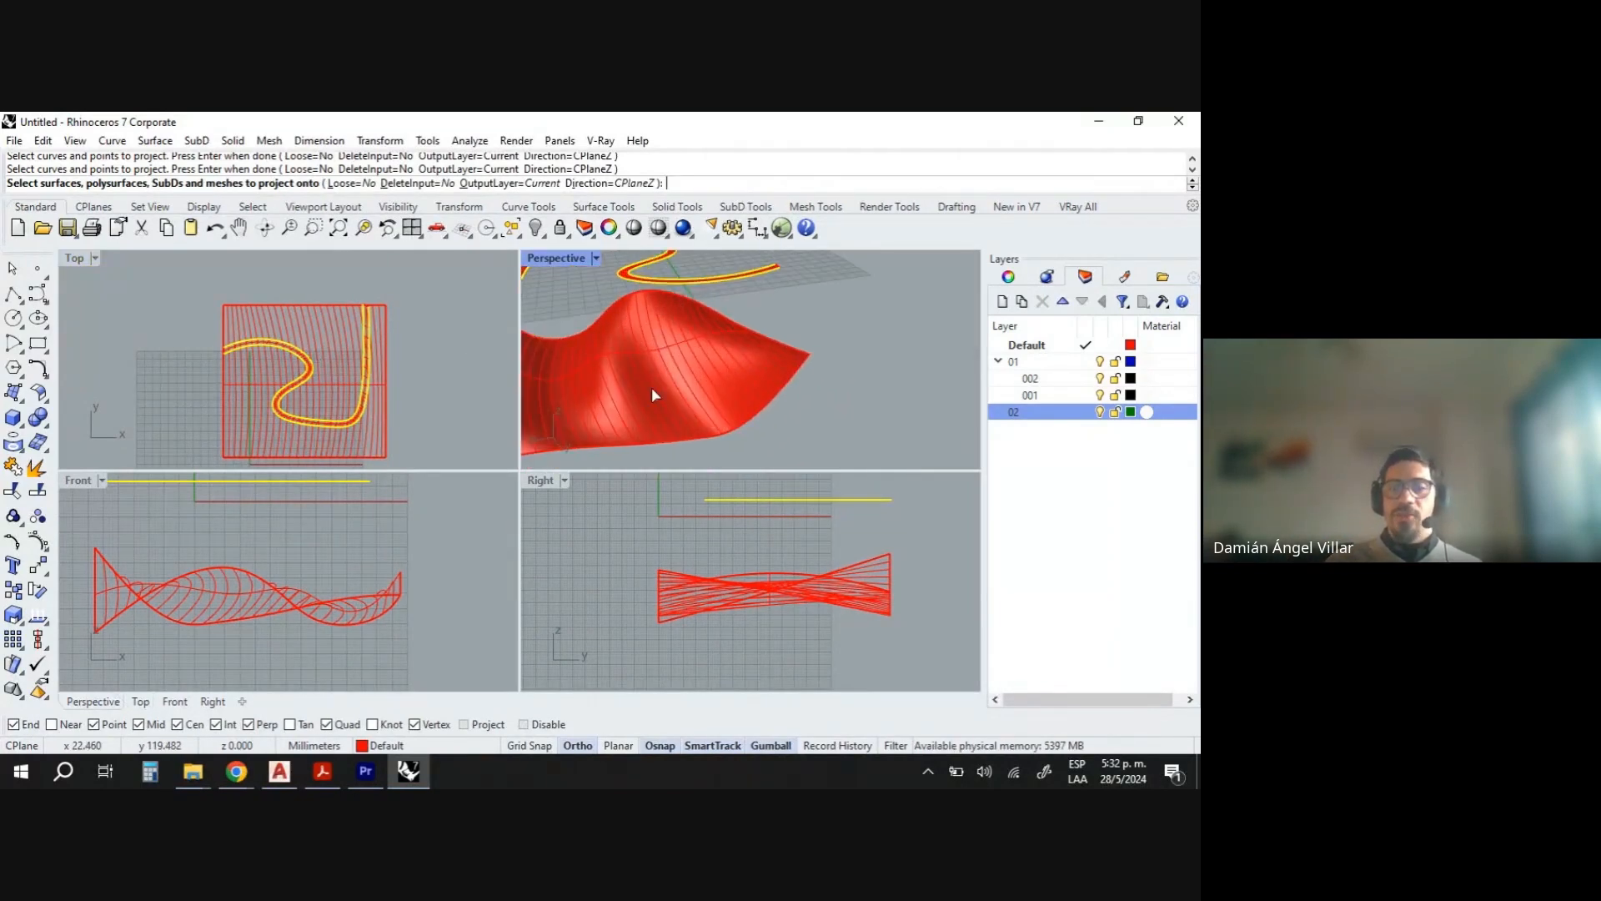
click(652, 387)
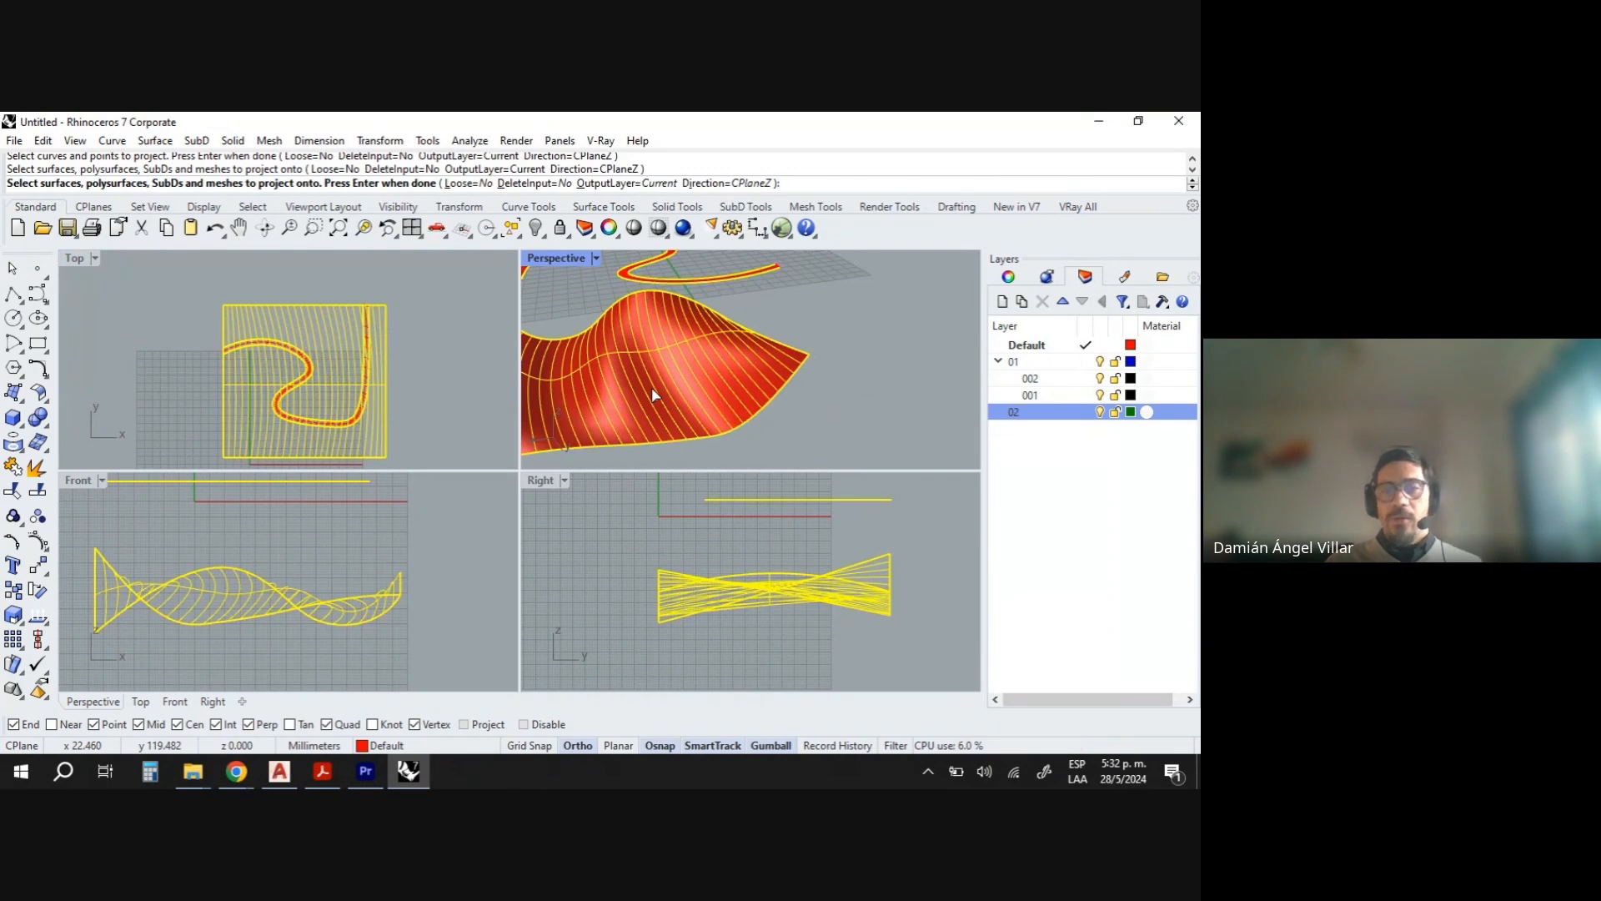
key(Return)
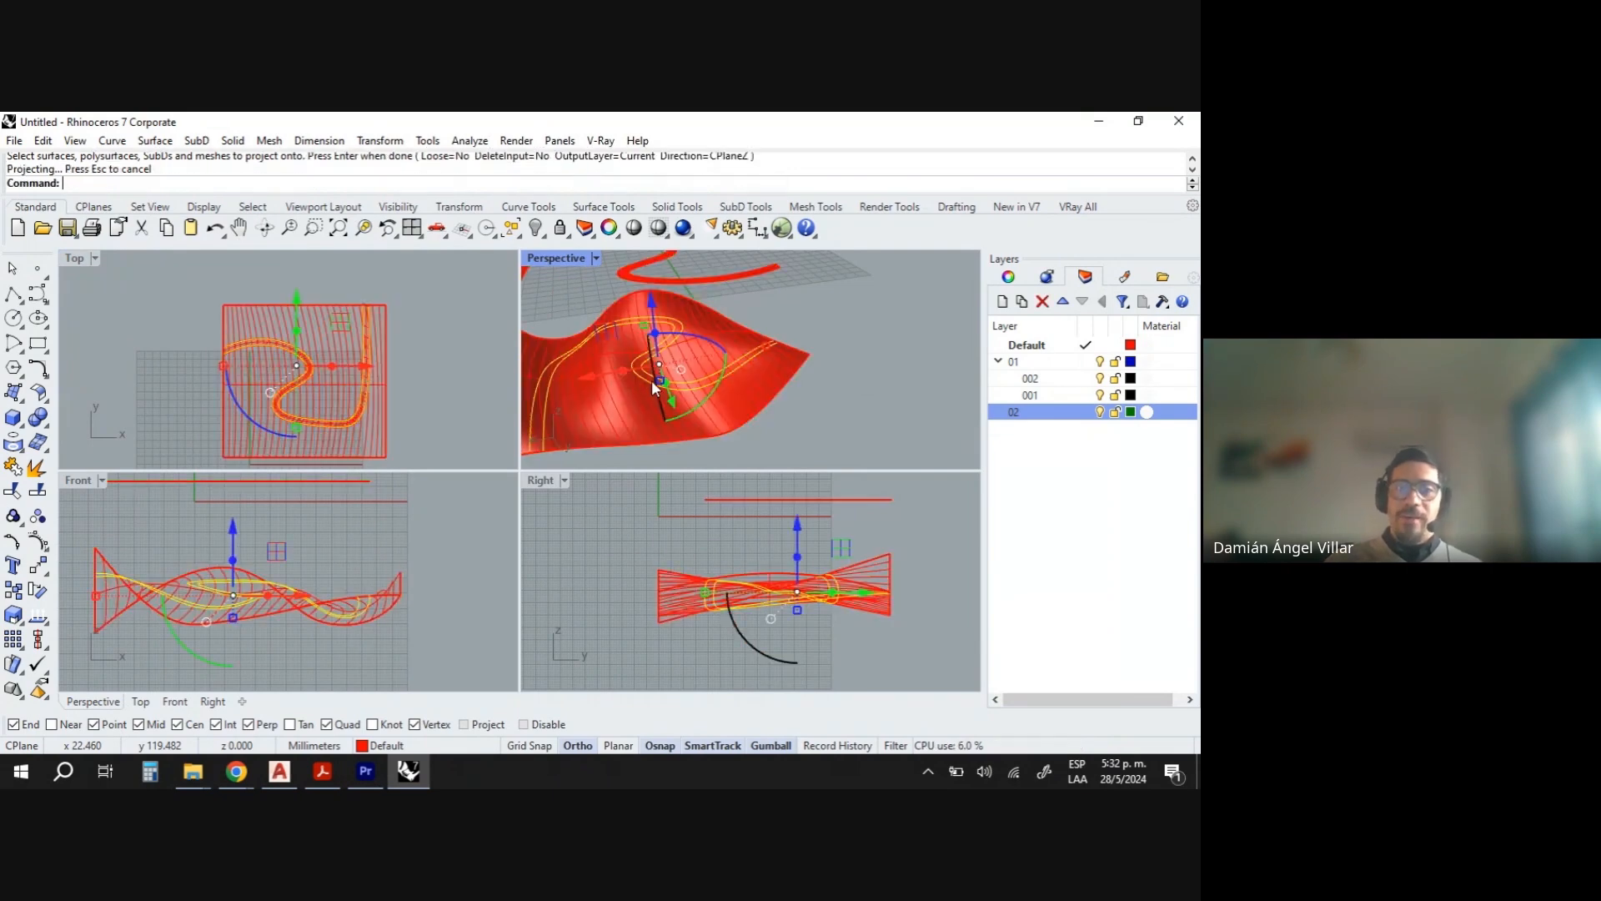
- Orbit and zoom the views to examine the projected curves on the lofted surface
right_drag(652, 379, 664, 415)
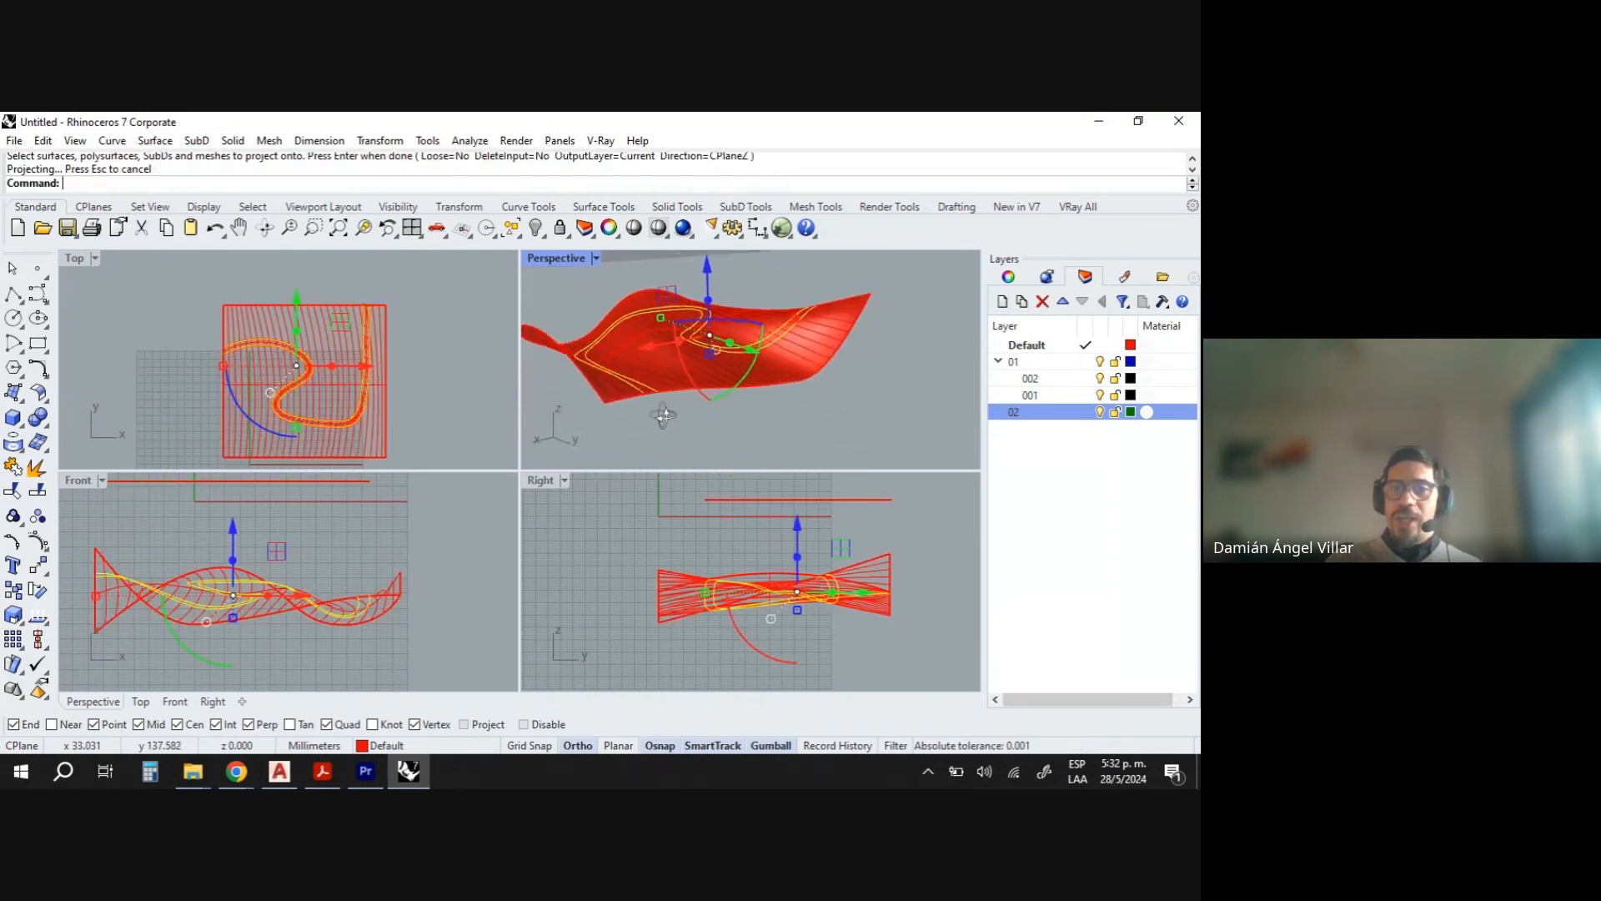
scroll(756, 380, up, 10)
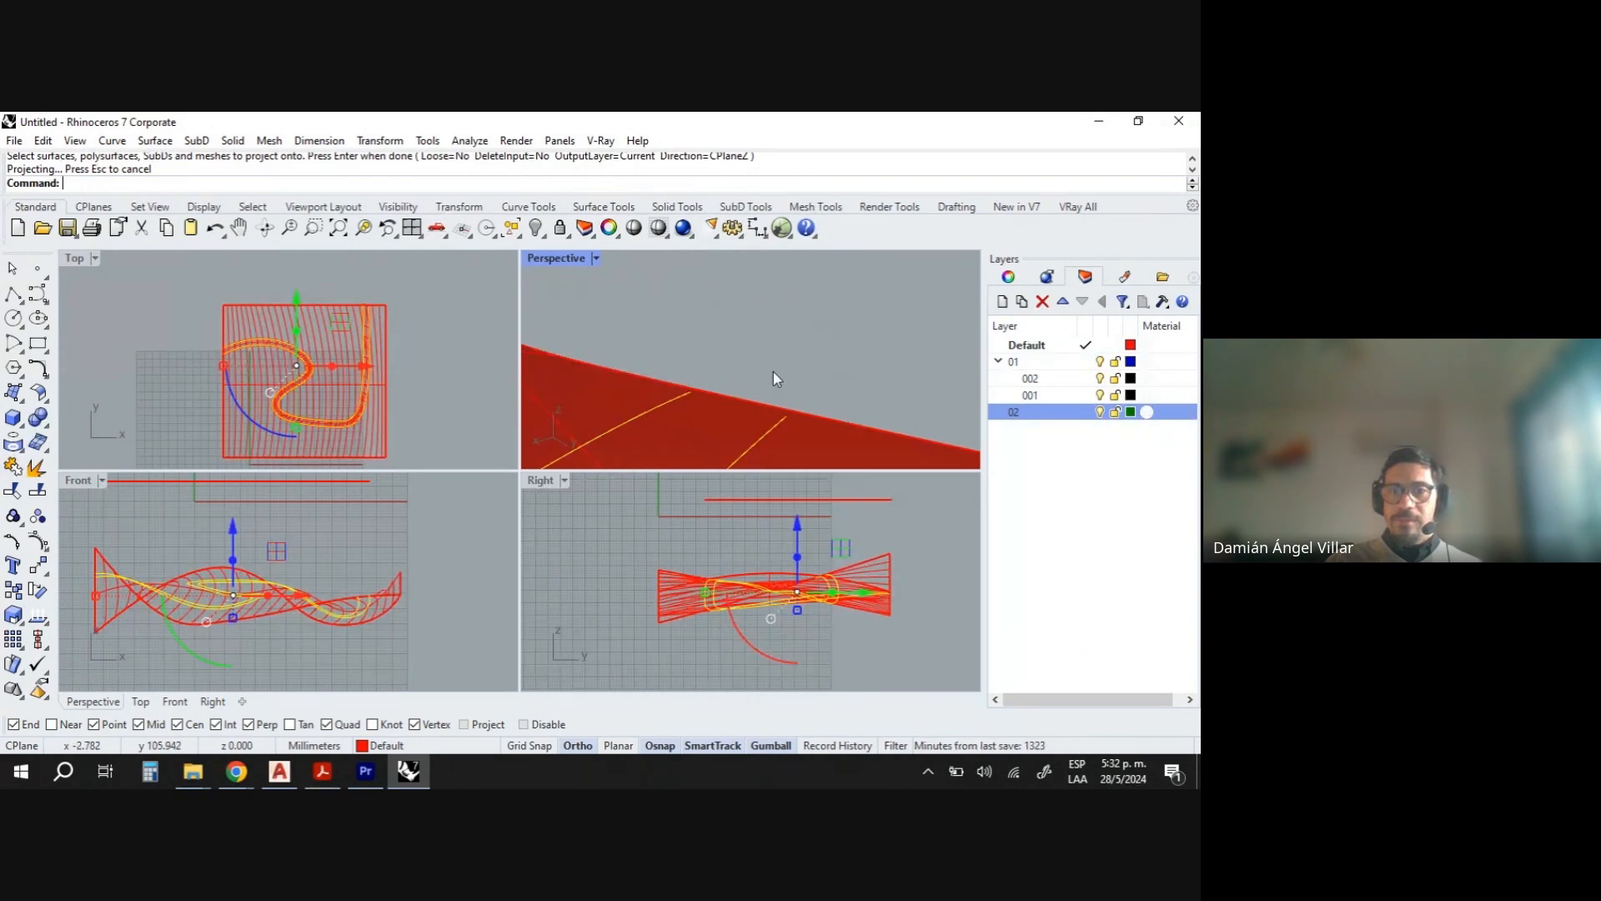
right_drag(773, 372, 742, 424)
scroll(766, 373, down, 5)
scroll(763, 374, up, 5)
scroll(764, 375, down, 4)
scroll(764, 375, up, 4)
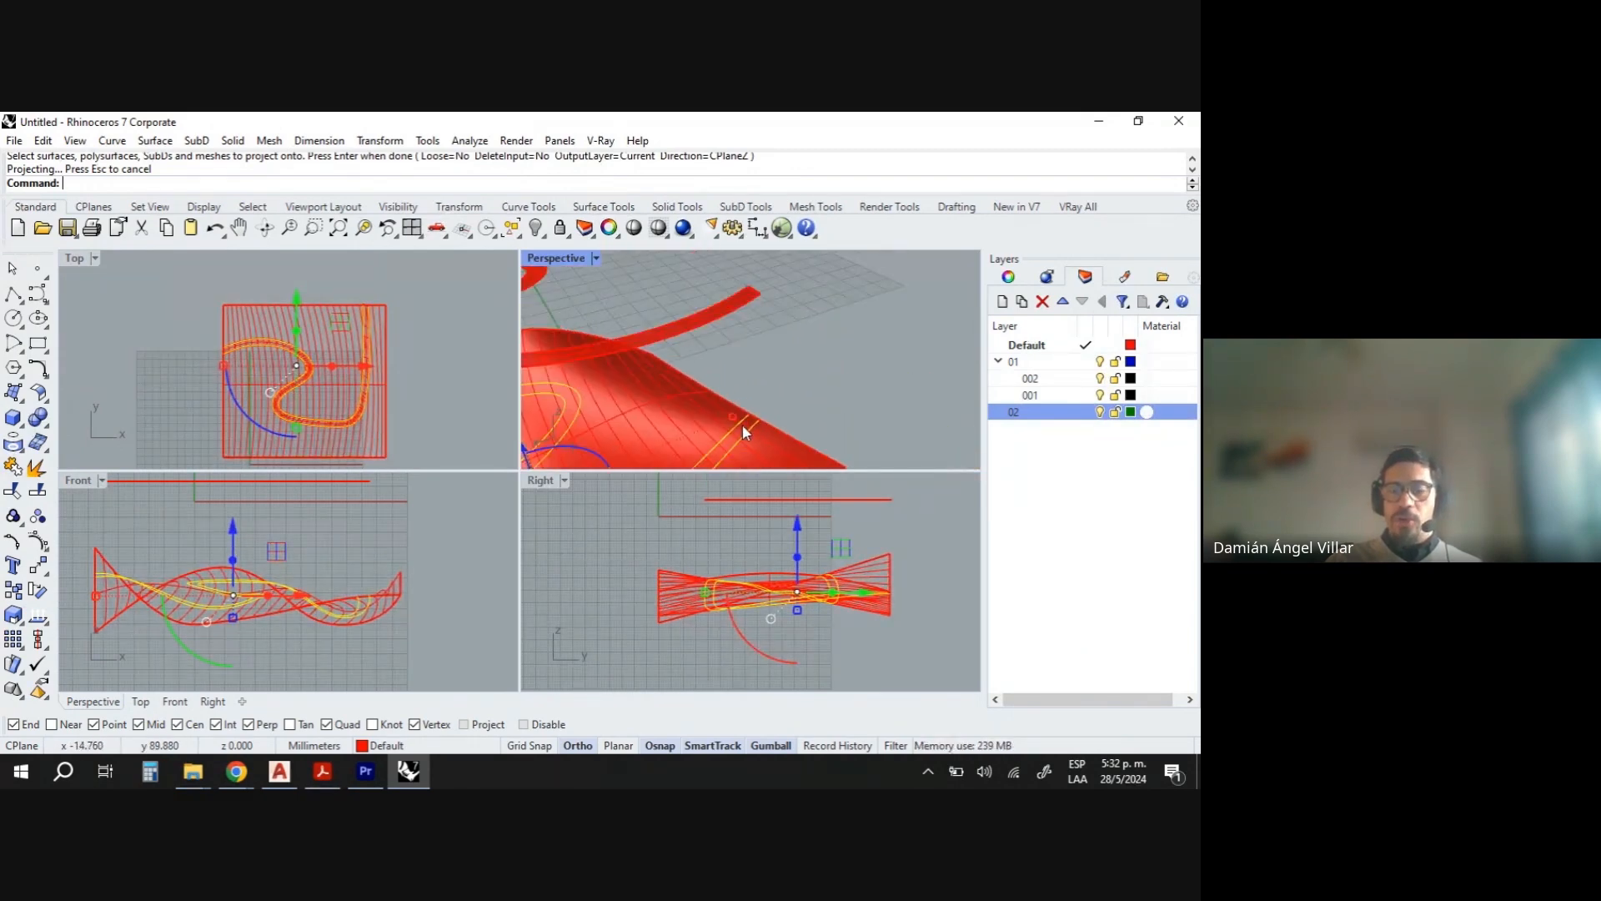
scroll(742, 423, up, 5)
scroll(771, 397, up, 3)
scroll(772, 397, down, 2)
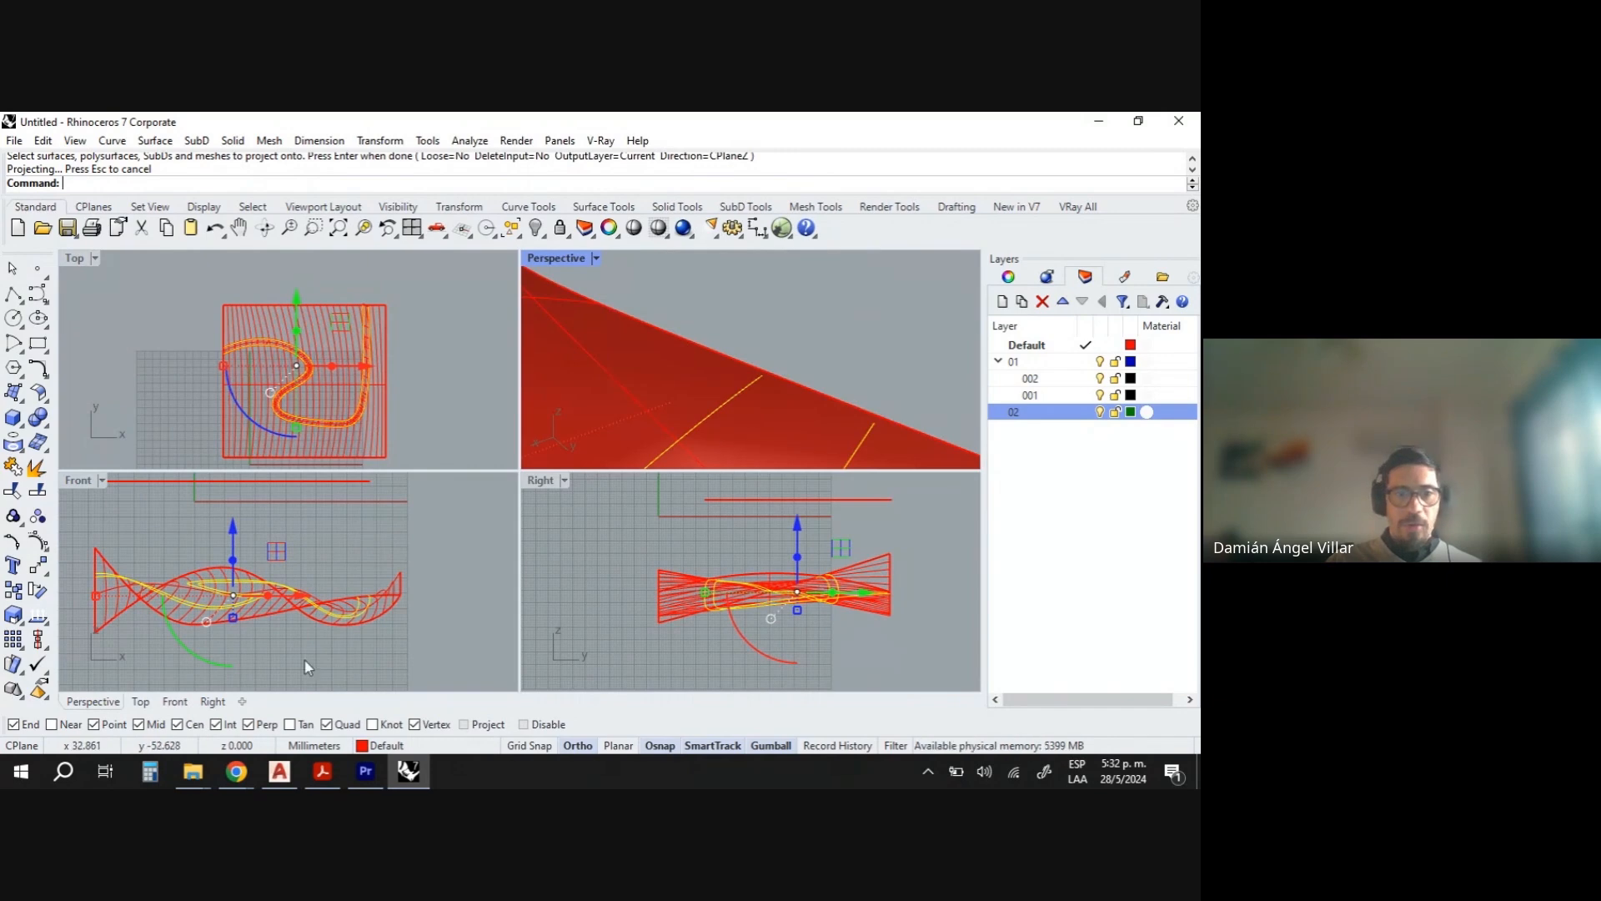
scroll(247, 362, up, 6)
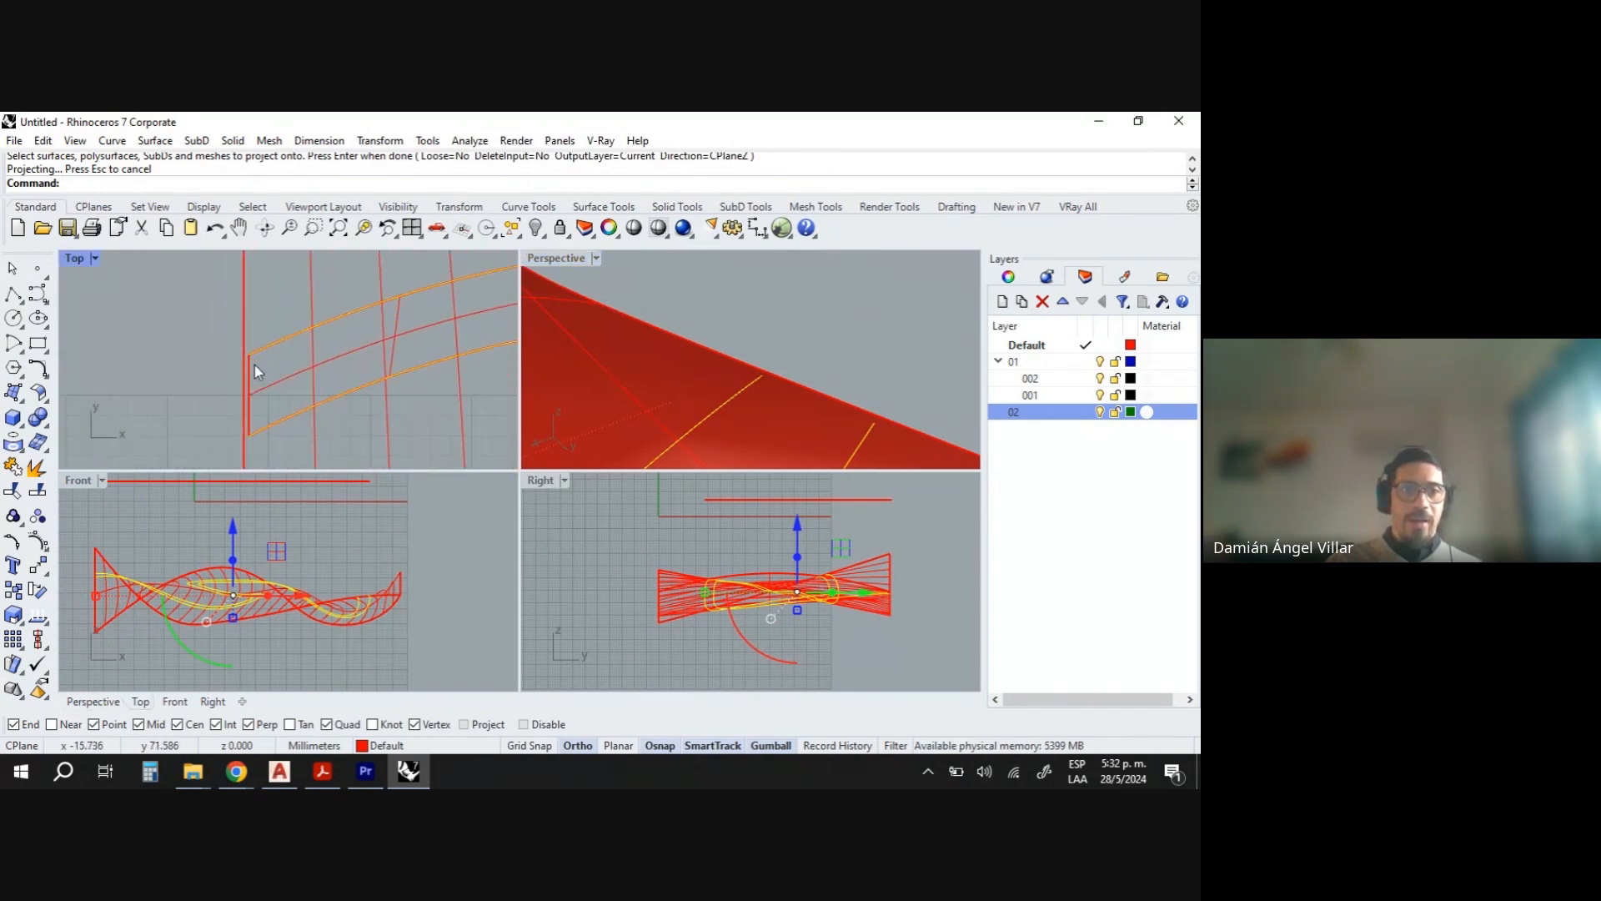
scroll(192, 377, down, 10)
scroll(311, 367, up, 12)
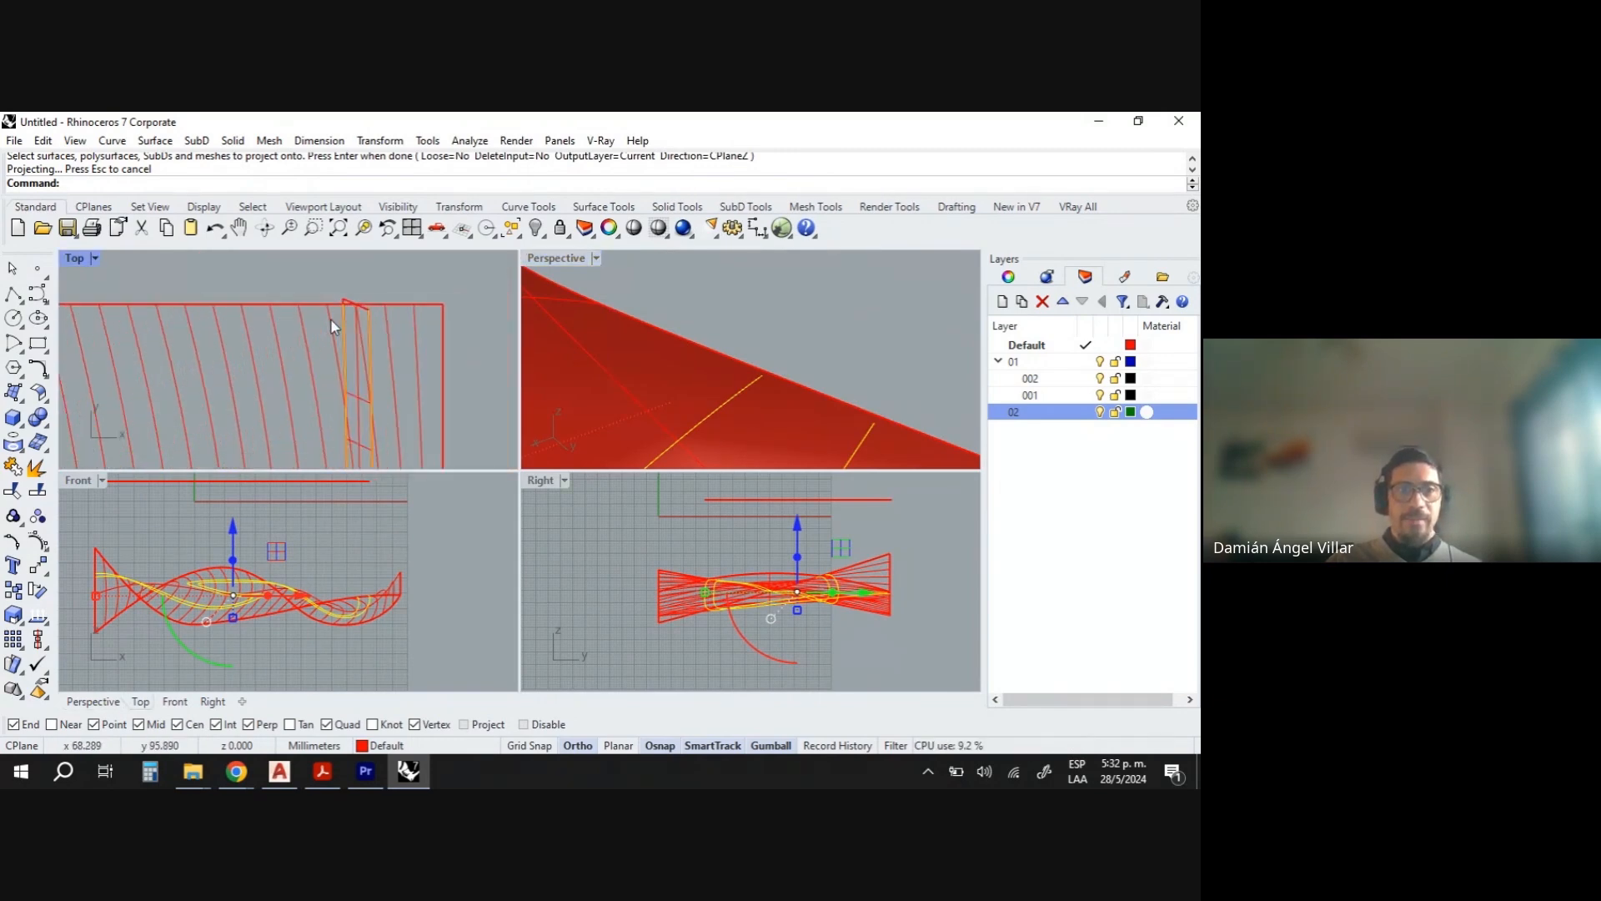
scroll(325, 318, down, 10)
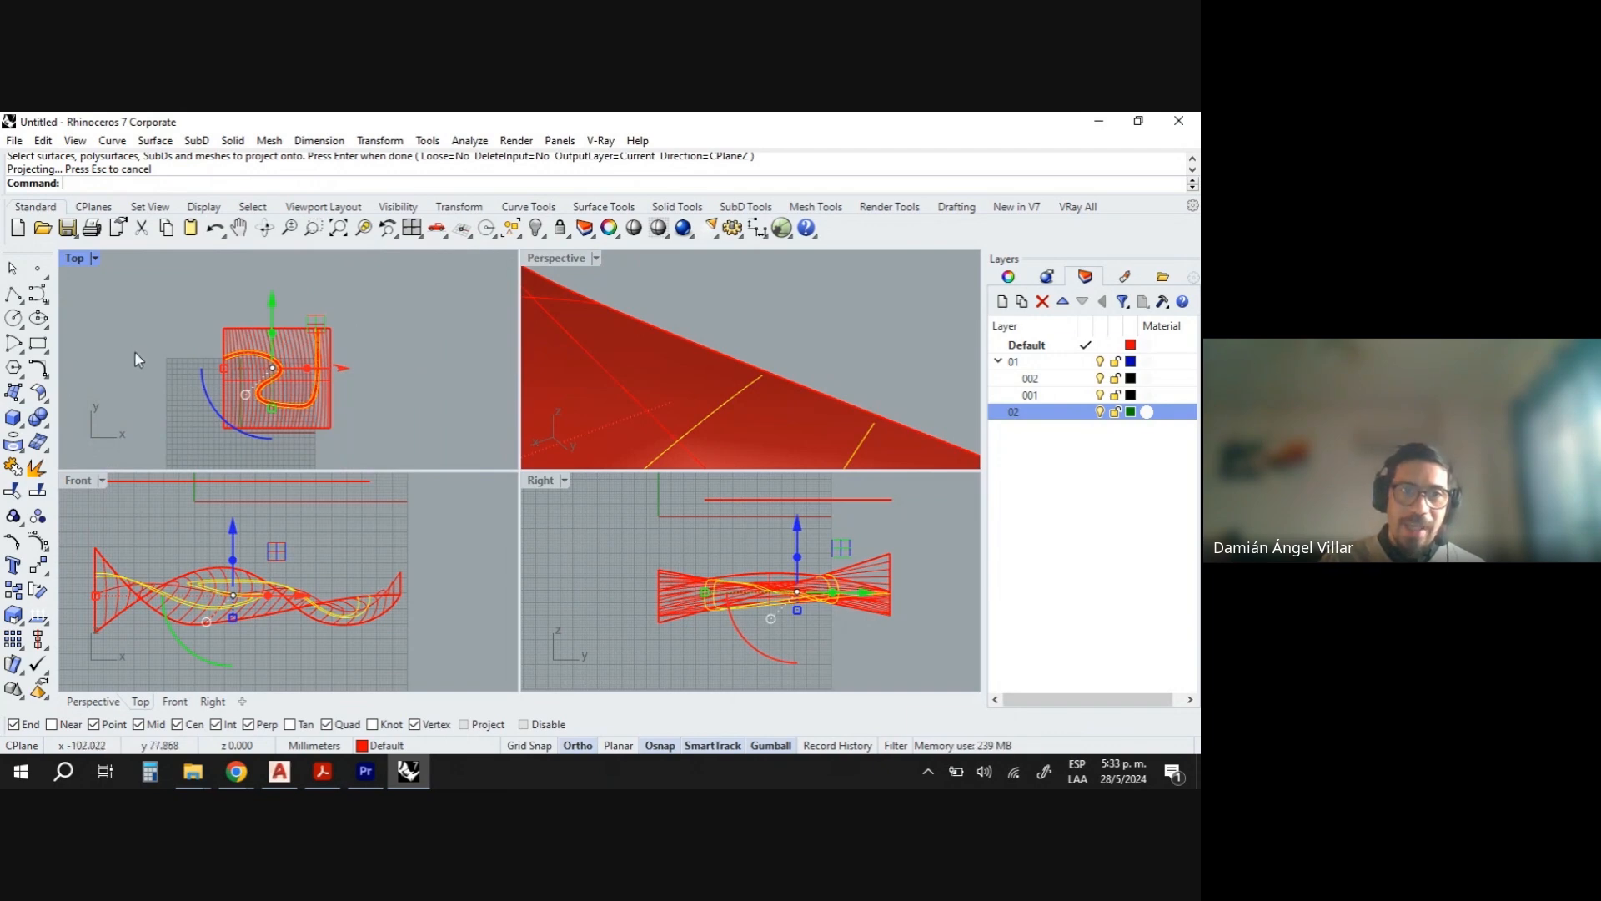
scroll(257, 373, up, 4)
scroll(257, 373, up, 8)
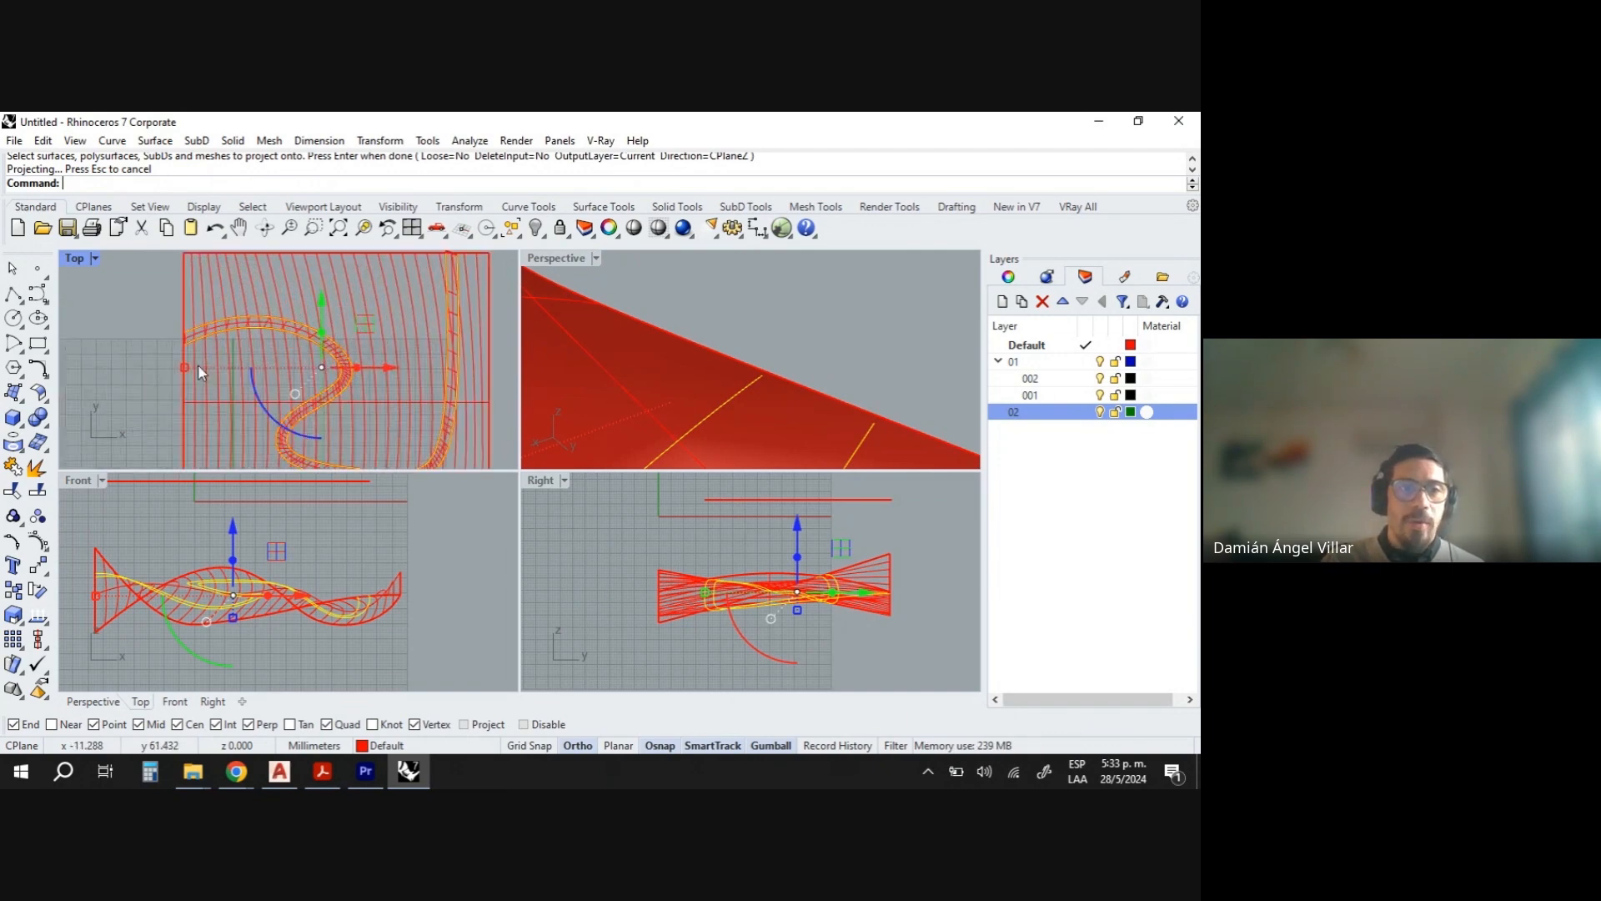
scroll(230, 419, up, 6)
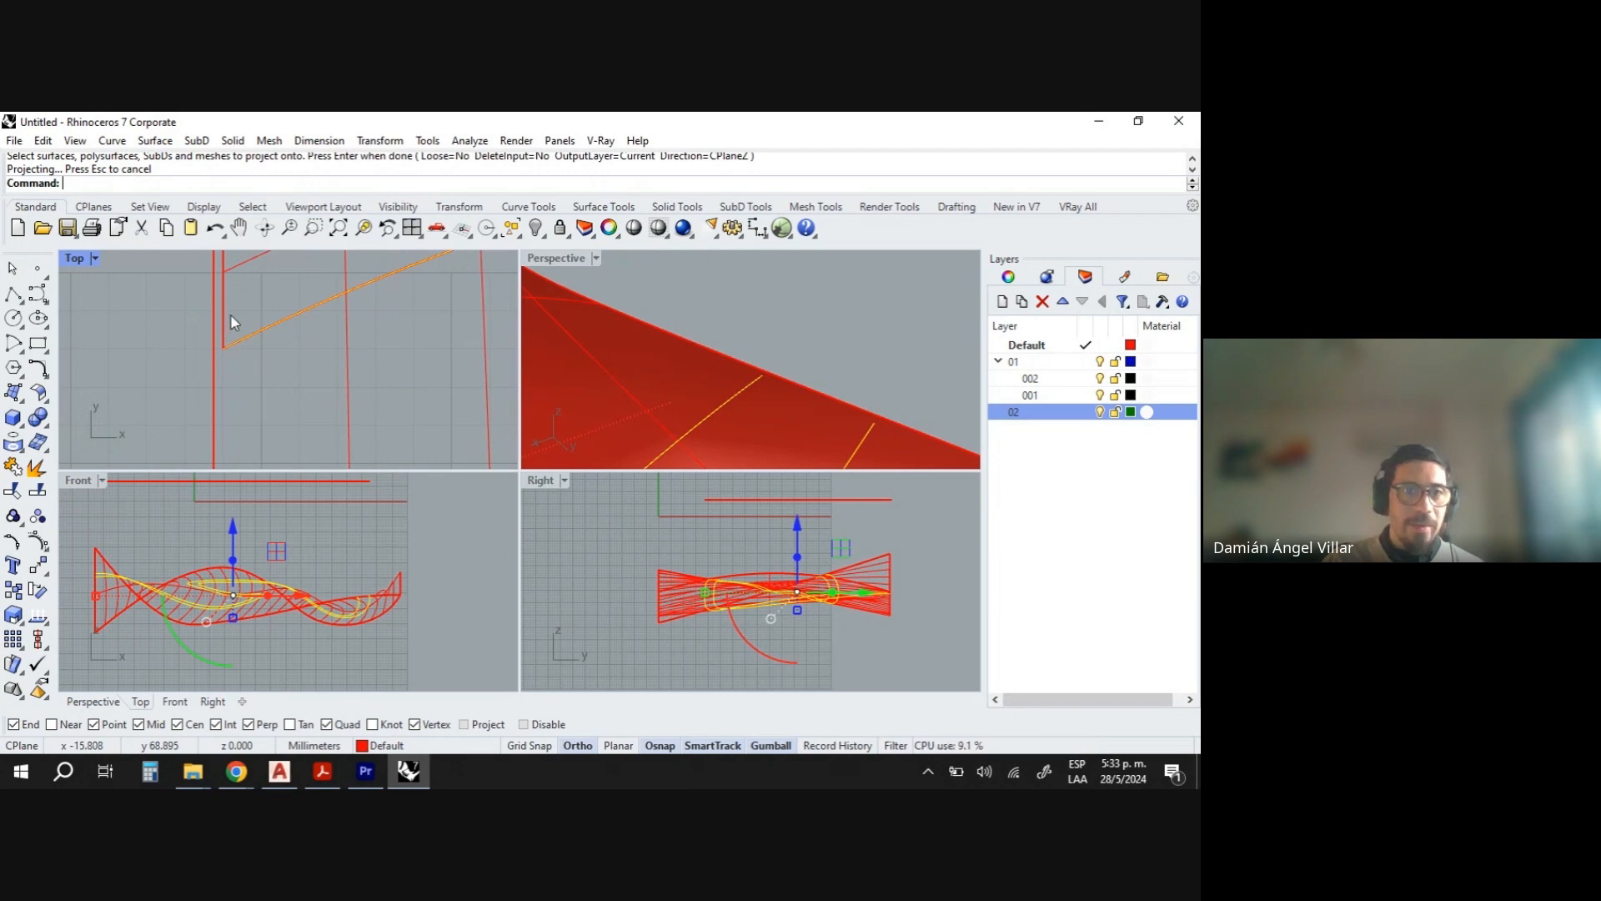
scroll(238, 328, down, 10)
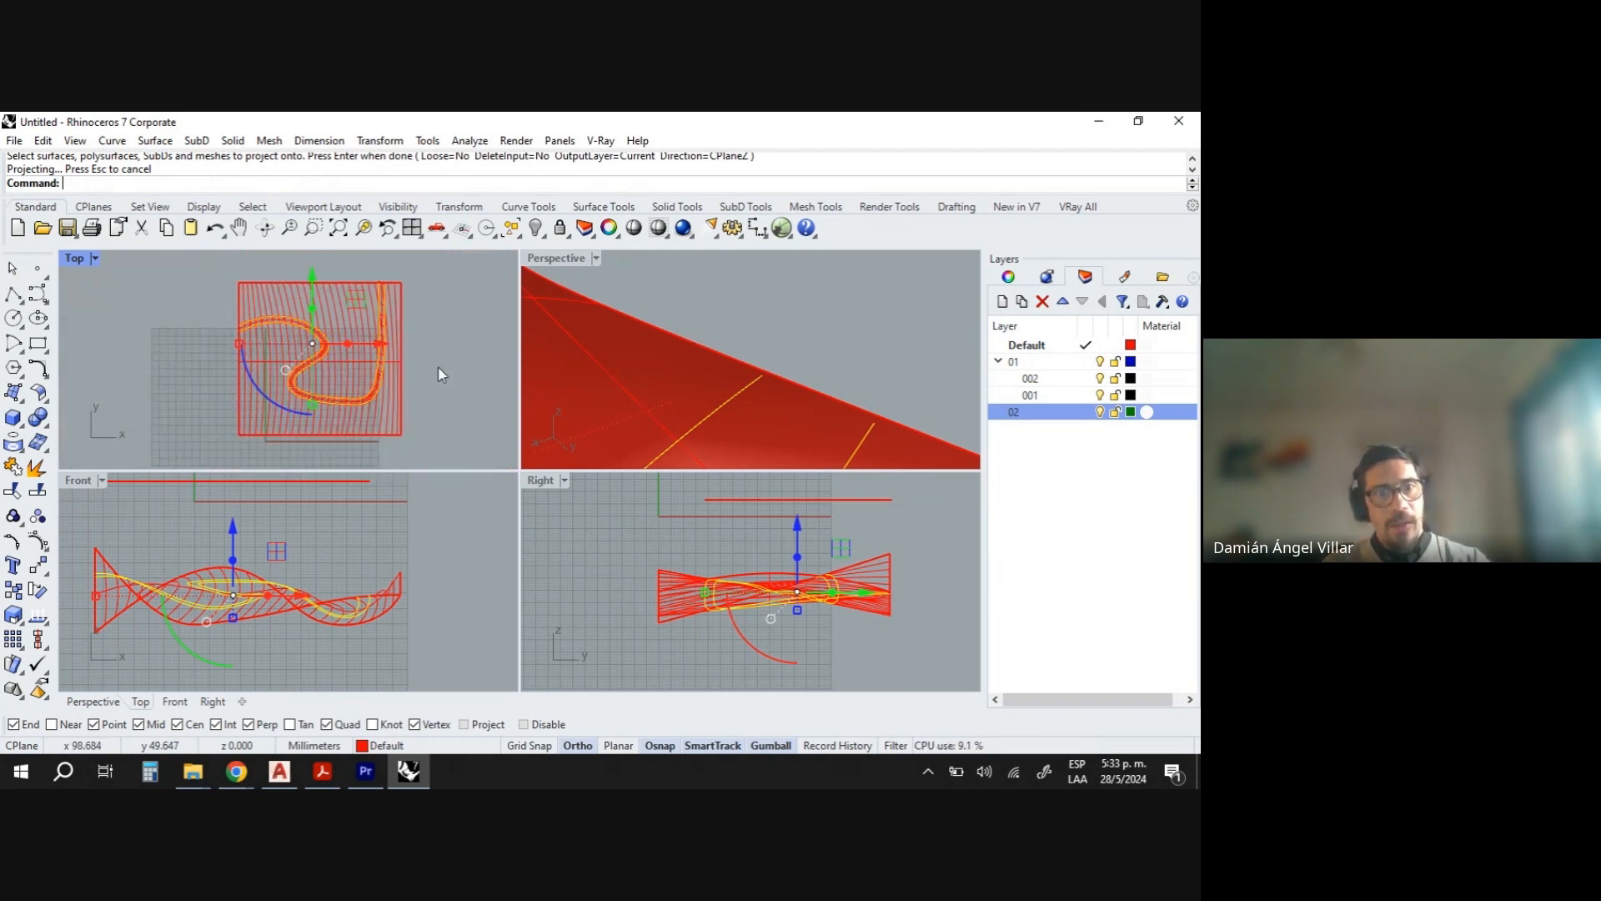
- Delete the projected curves from the lofted surface
click(746, 387)
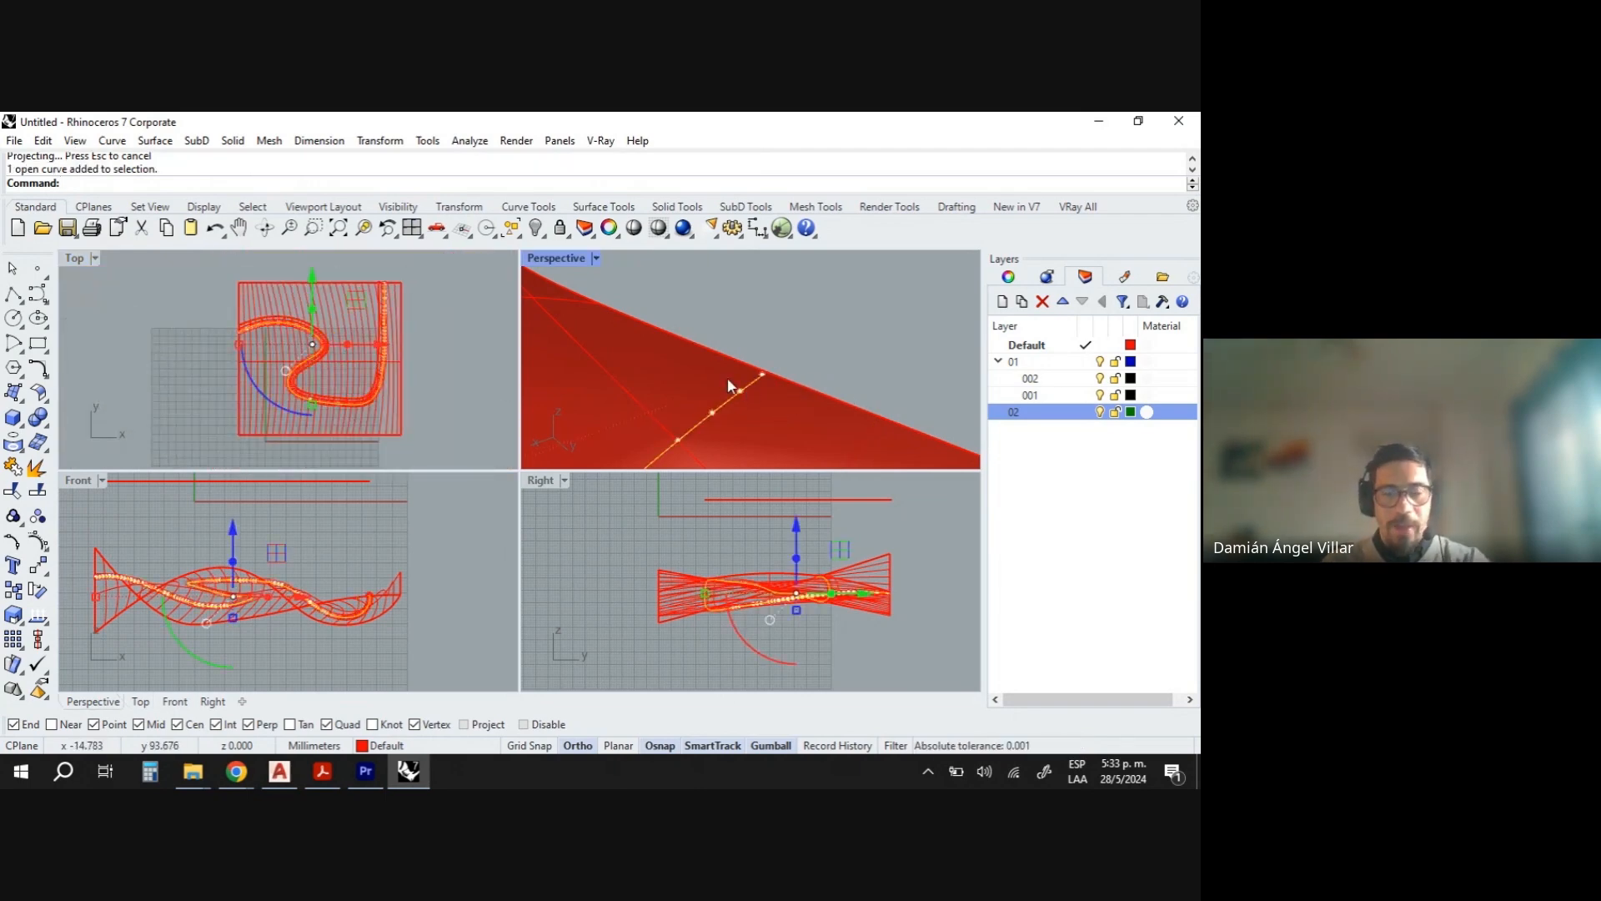
key(Delete)
right_drag(688, 359, 744, 337)
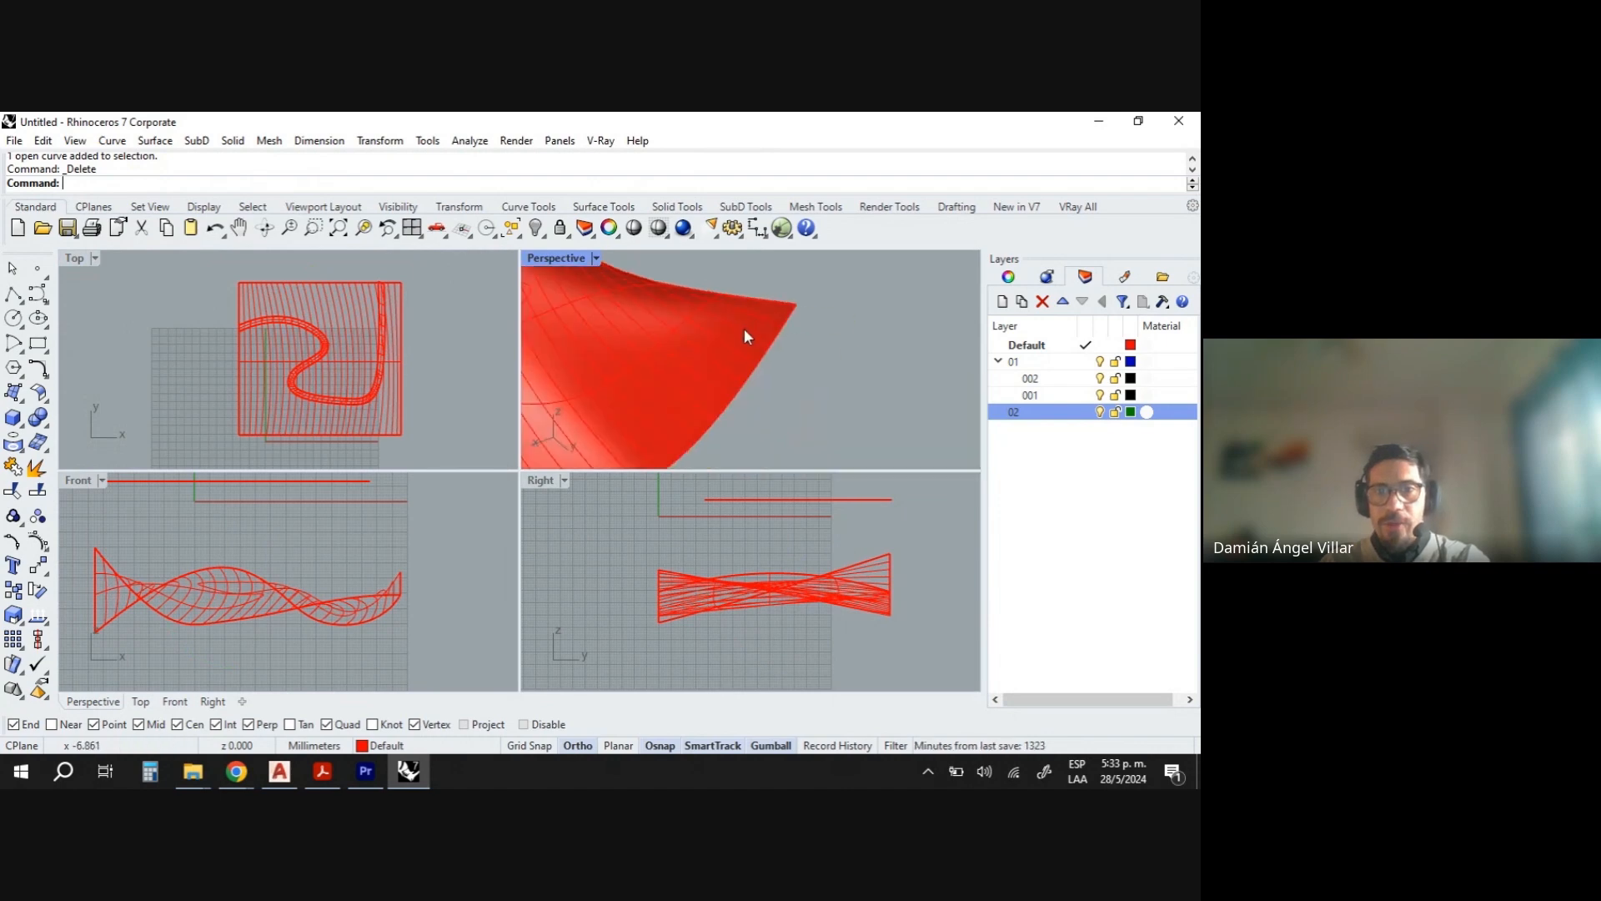
click(707, 303)
click(706, 304)
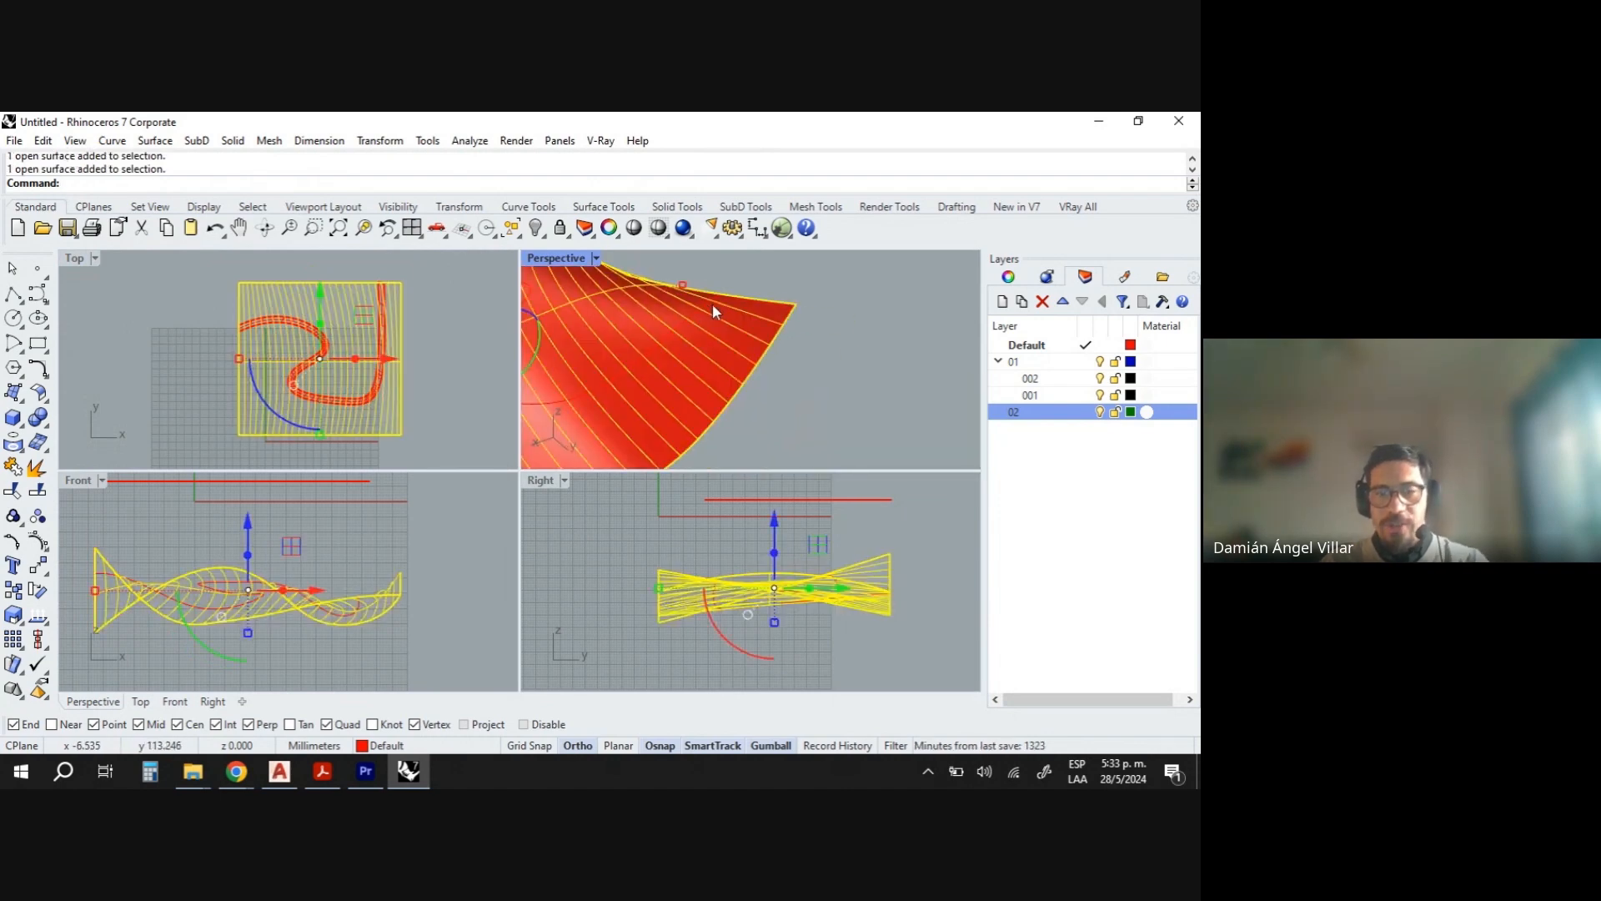
key(Escape)
click(711, 305)
key(Delete)
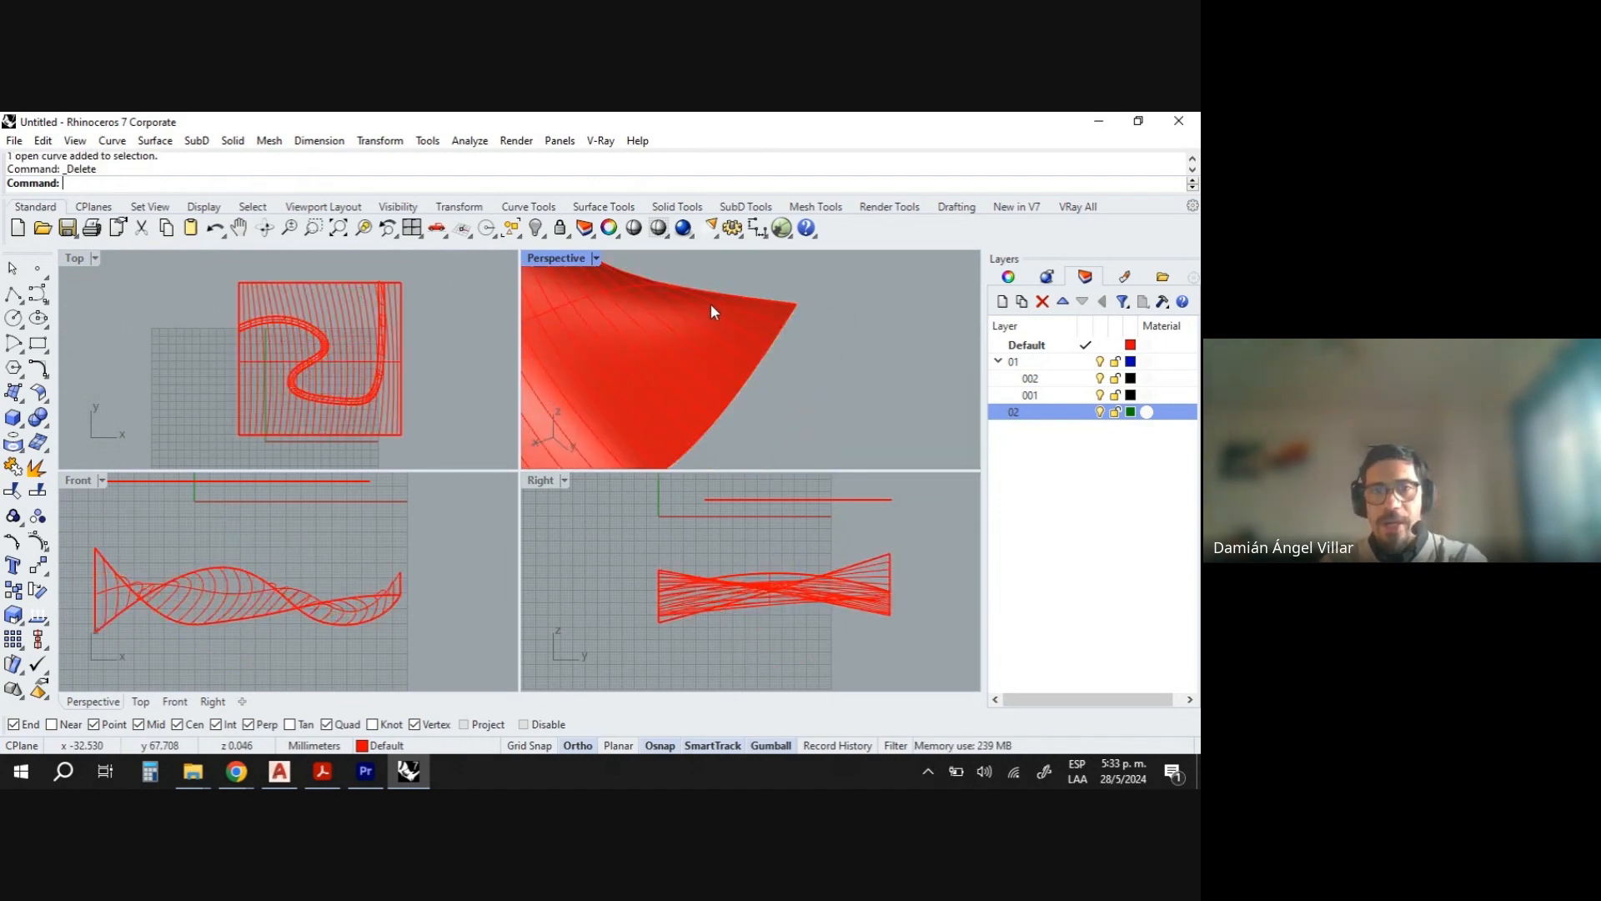
- Select the swept surface and slightly scale it with the gumball
scroll(710, 303, down, 14)
scroll(737, 314, up, 9)
scroll(717, 330, up, 3)
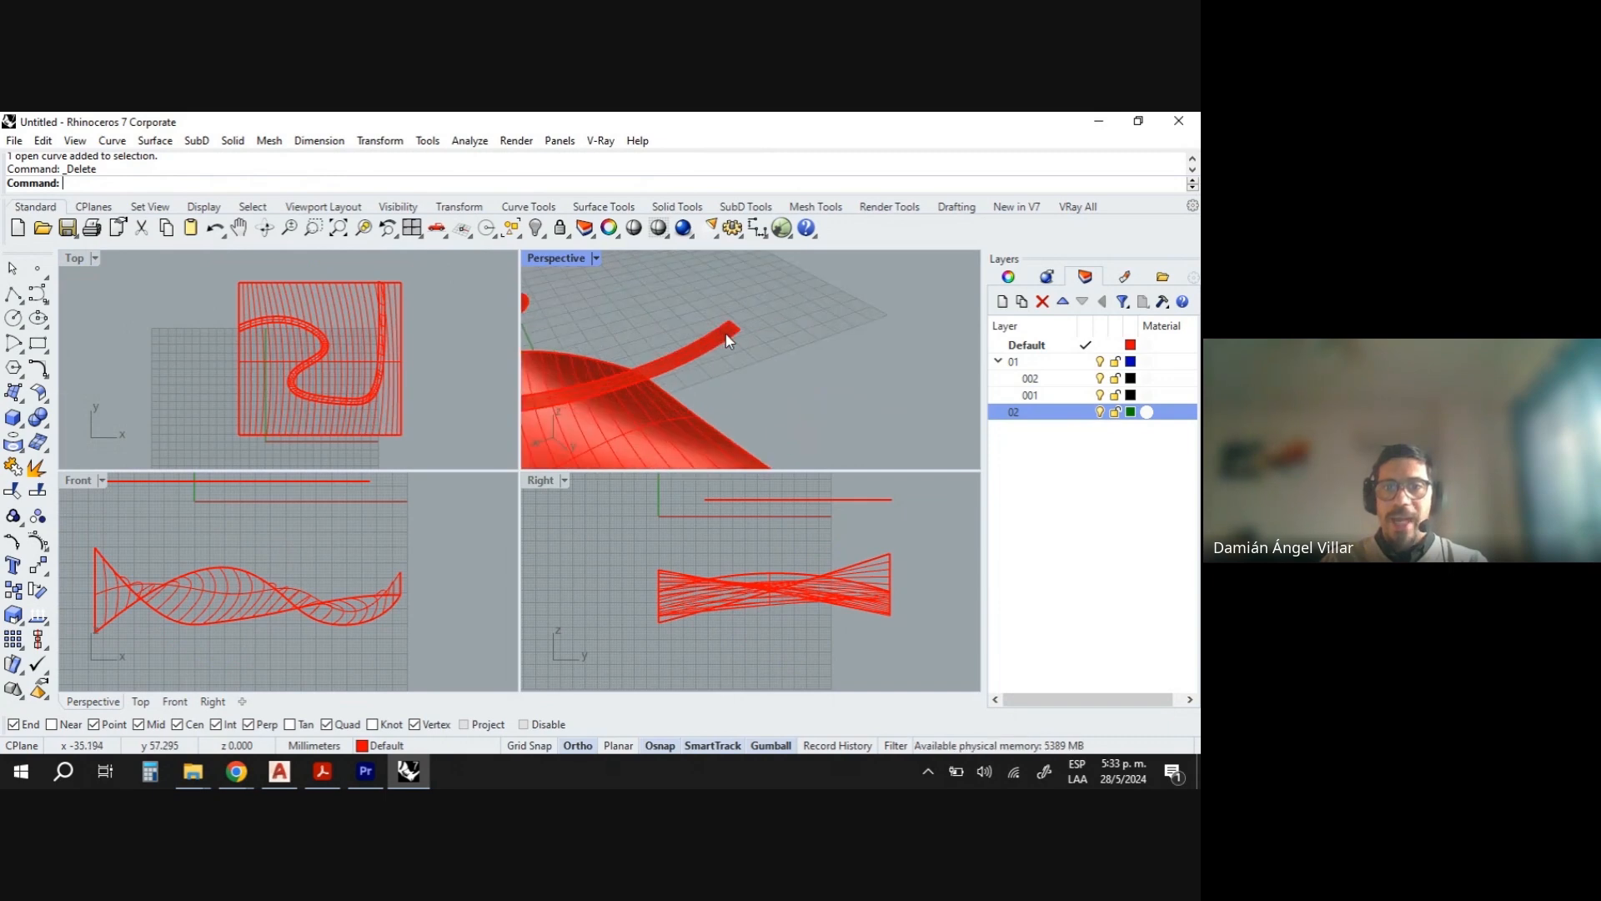
click(727, 337)
scroll(726, 334, down, 5)
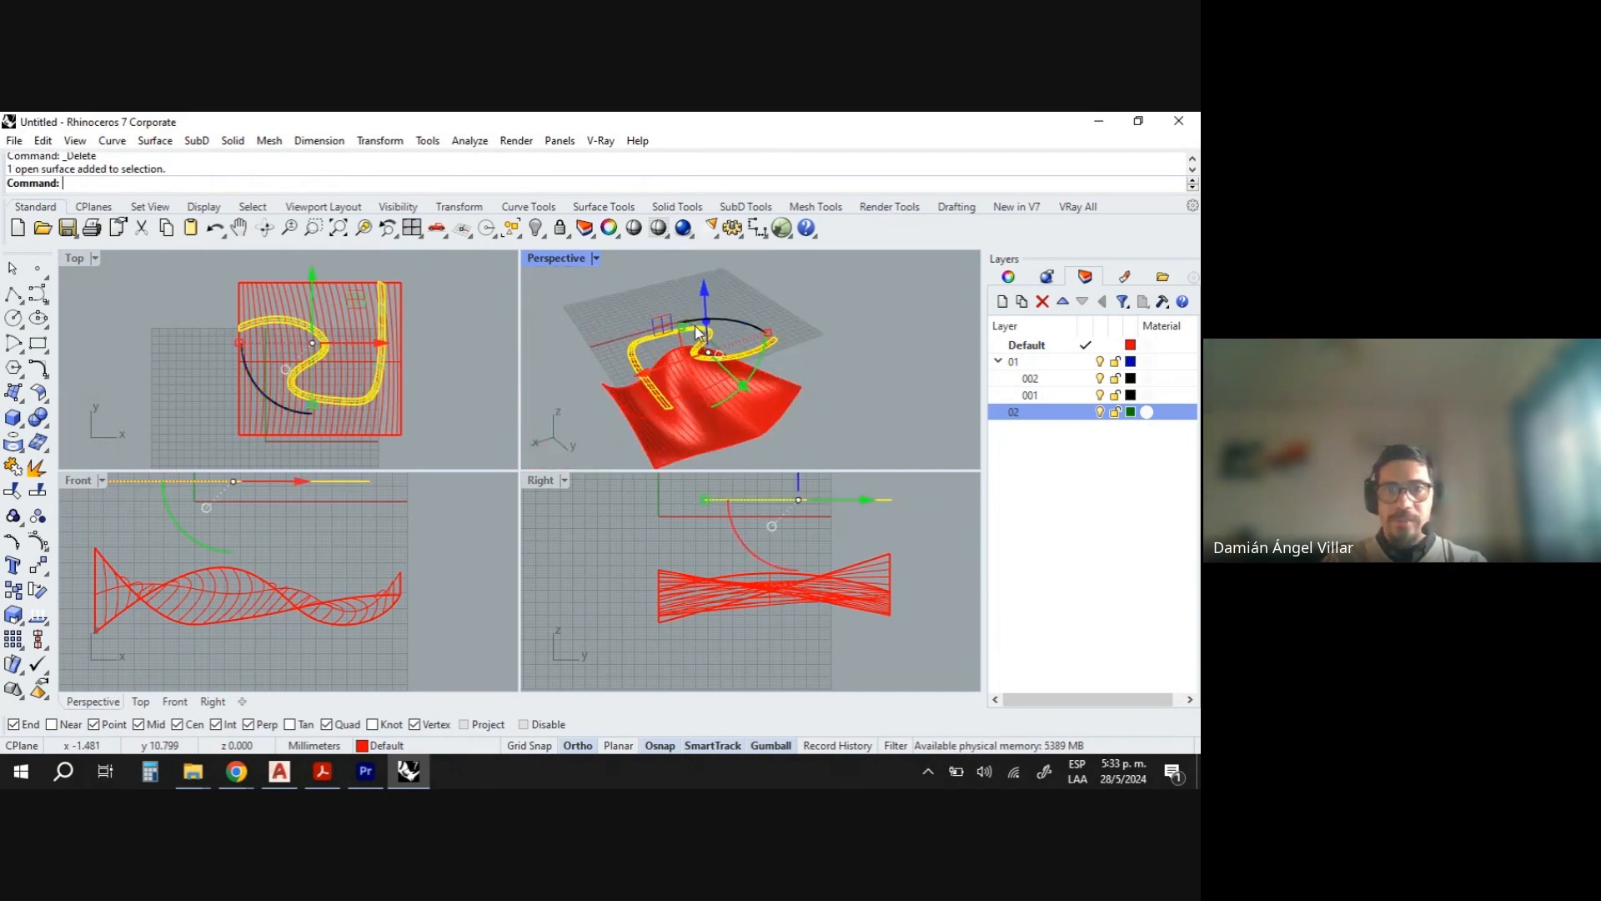
drag(677, 322, 677, 320)
right_drag(677, 320, 743, 384)
scroll(730, 374, up, 3)
drag(708, 361, 701, 360)
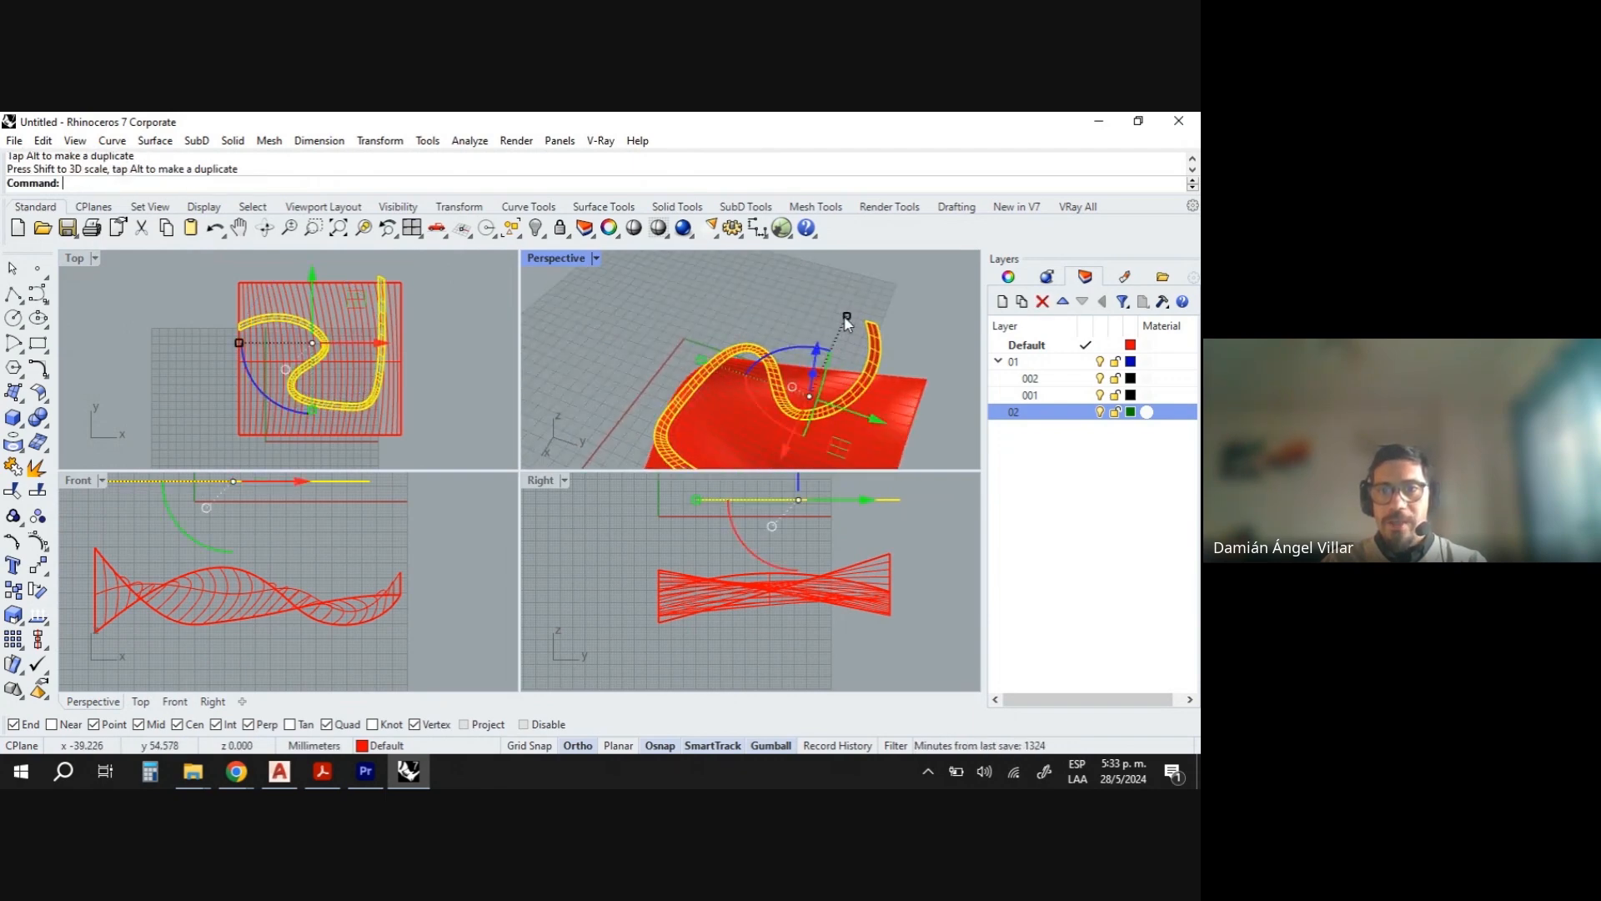
drag(844, 318, 848, 313)
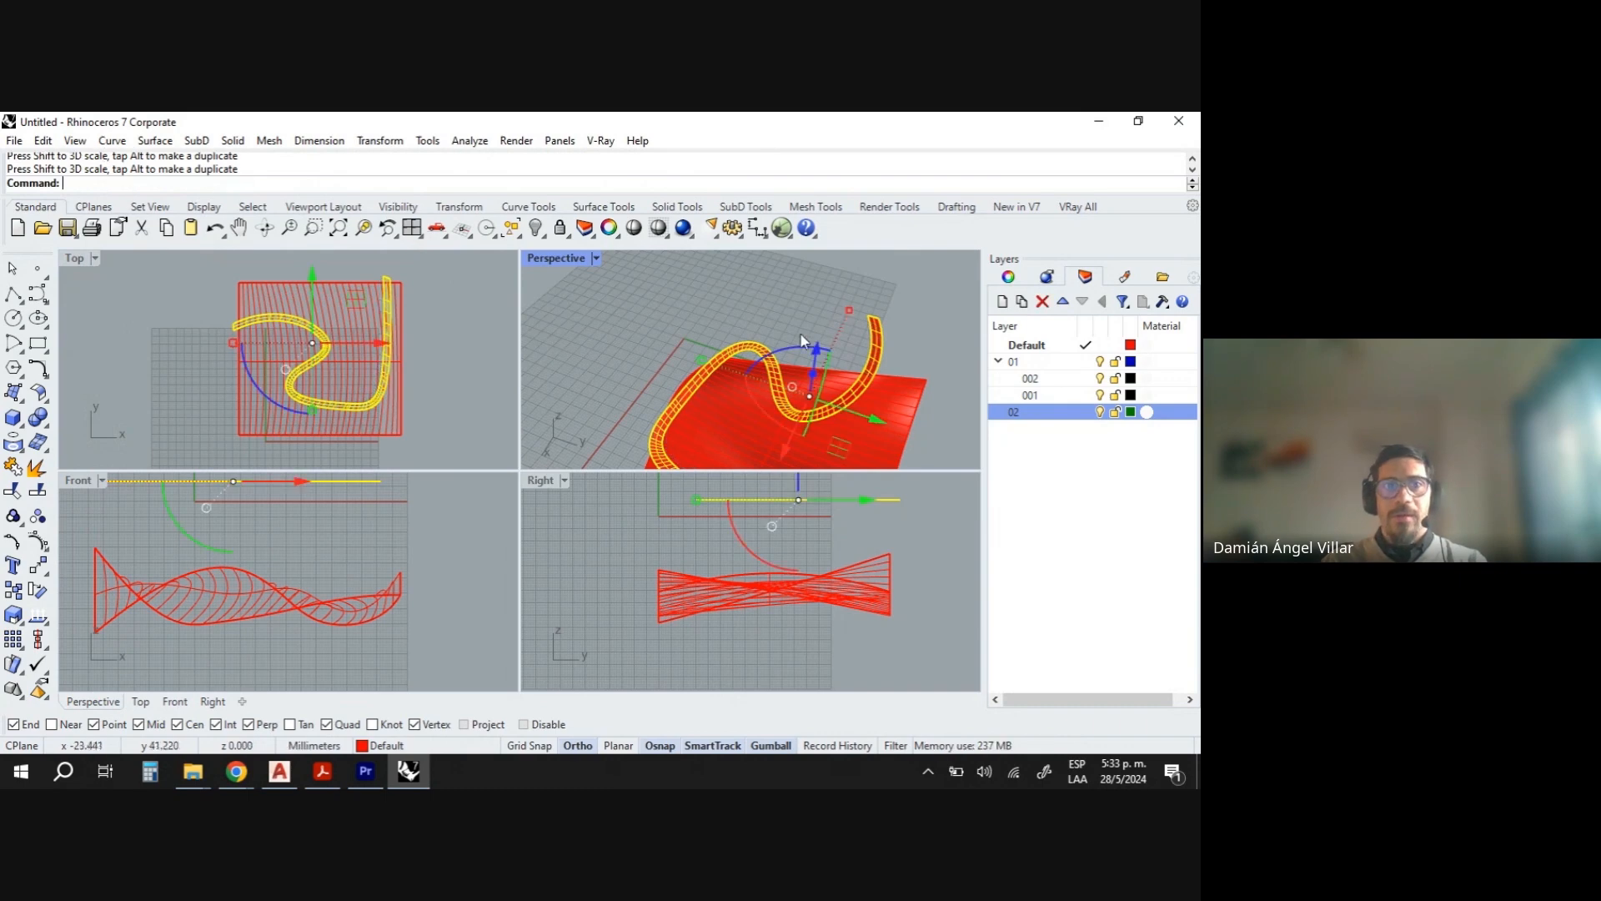
key(Escape)
- Project the swept surface's edges onto the lofted surface again
scroll(249, 329, up, 9)
scroll(214, 316, down, 11)
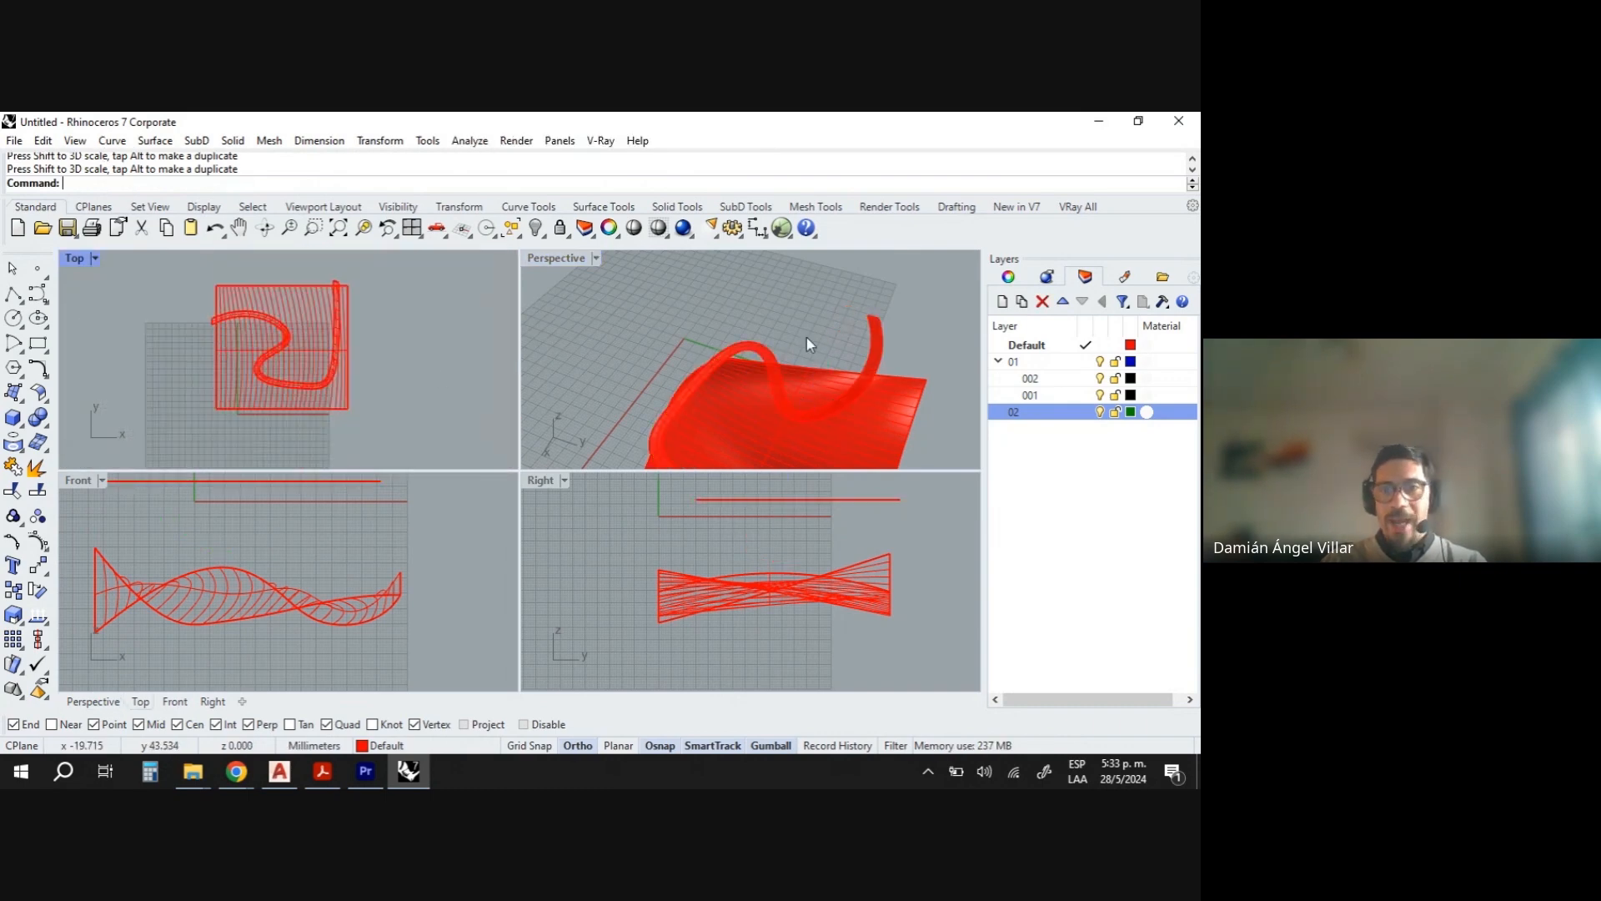
right_drag(807, 337, 716, 348)
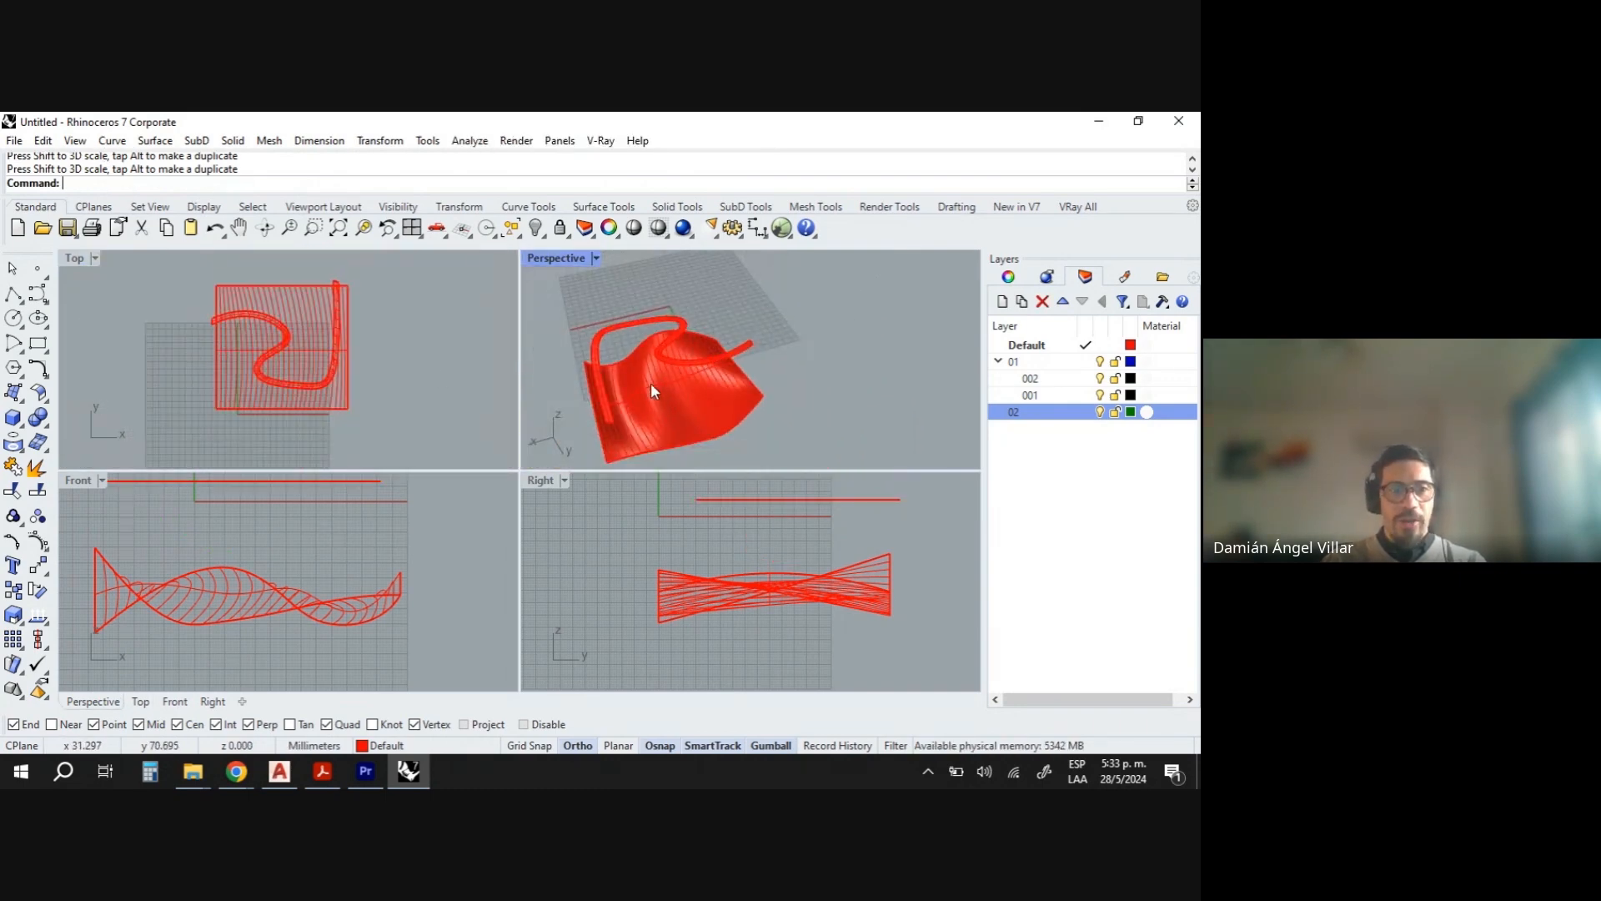
click(13, 443)
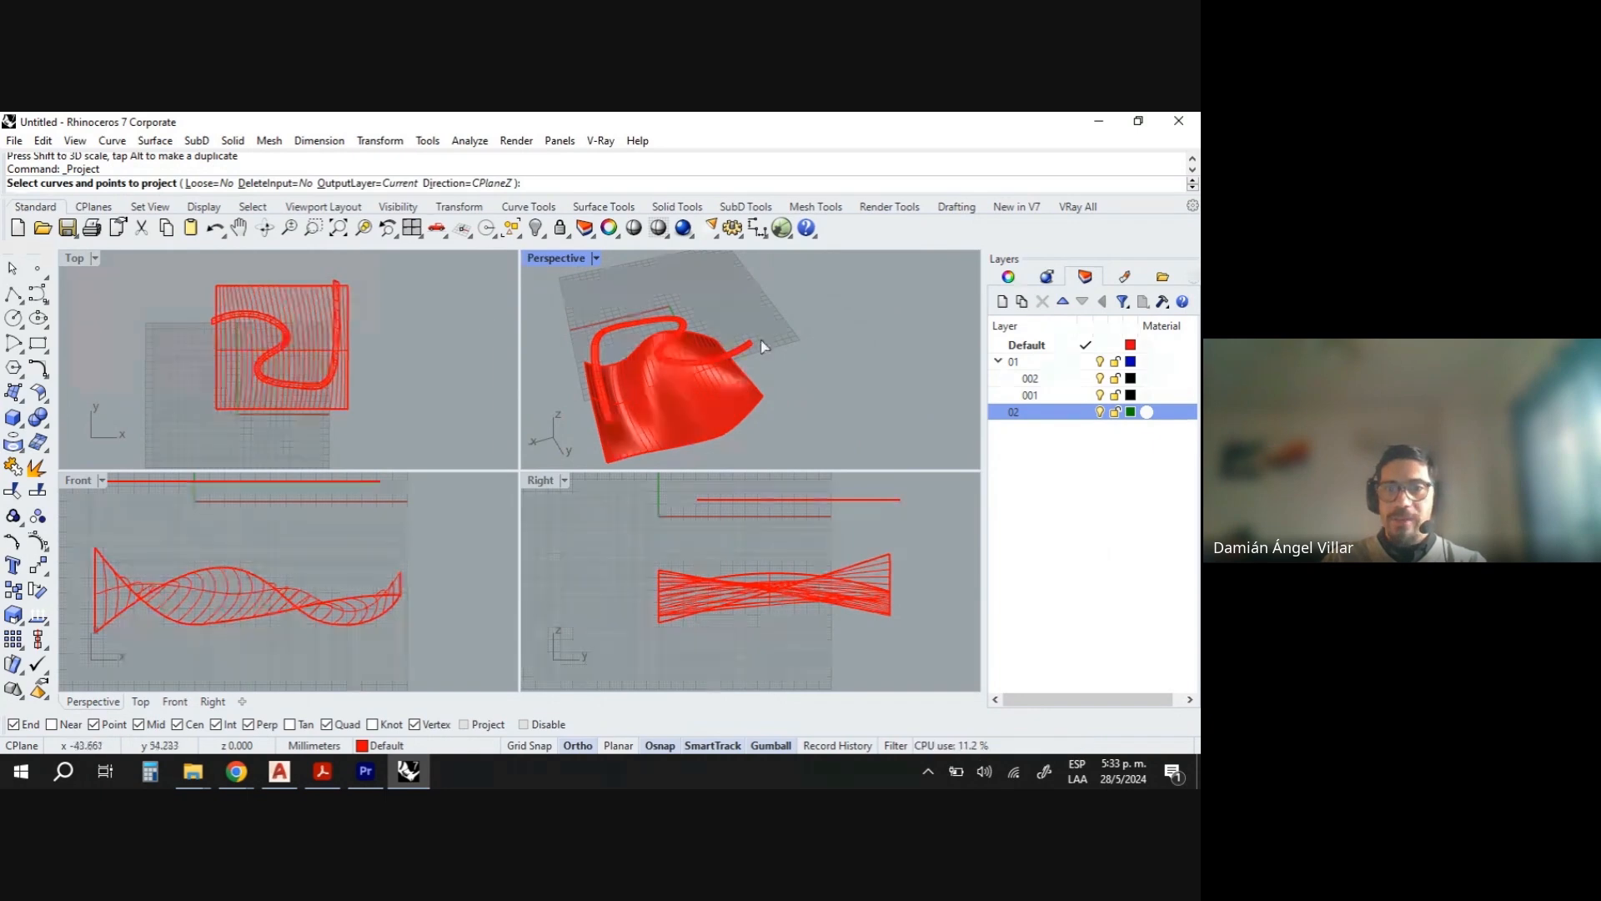
scroll(763, 346, up, 3)
click(732, 357)
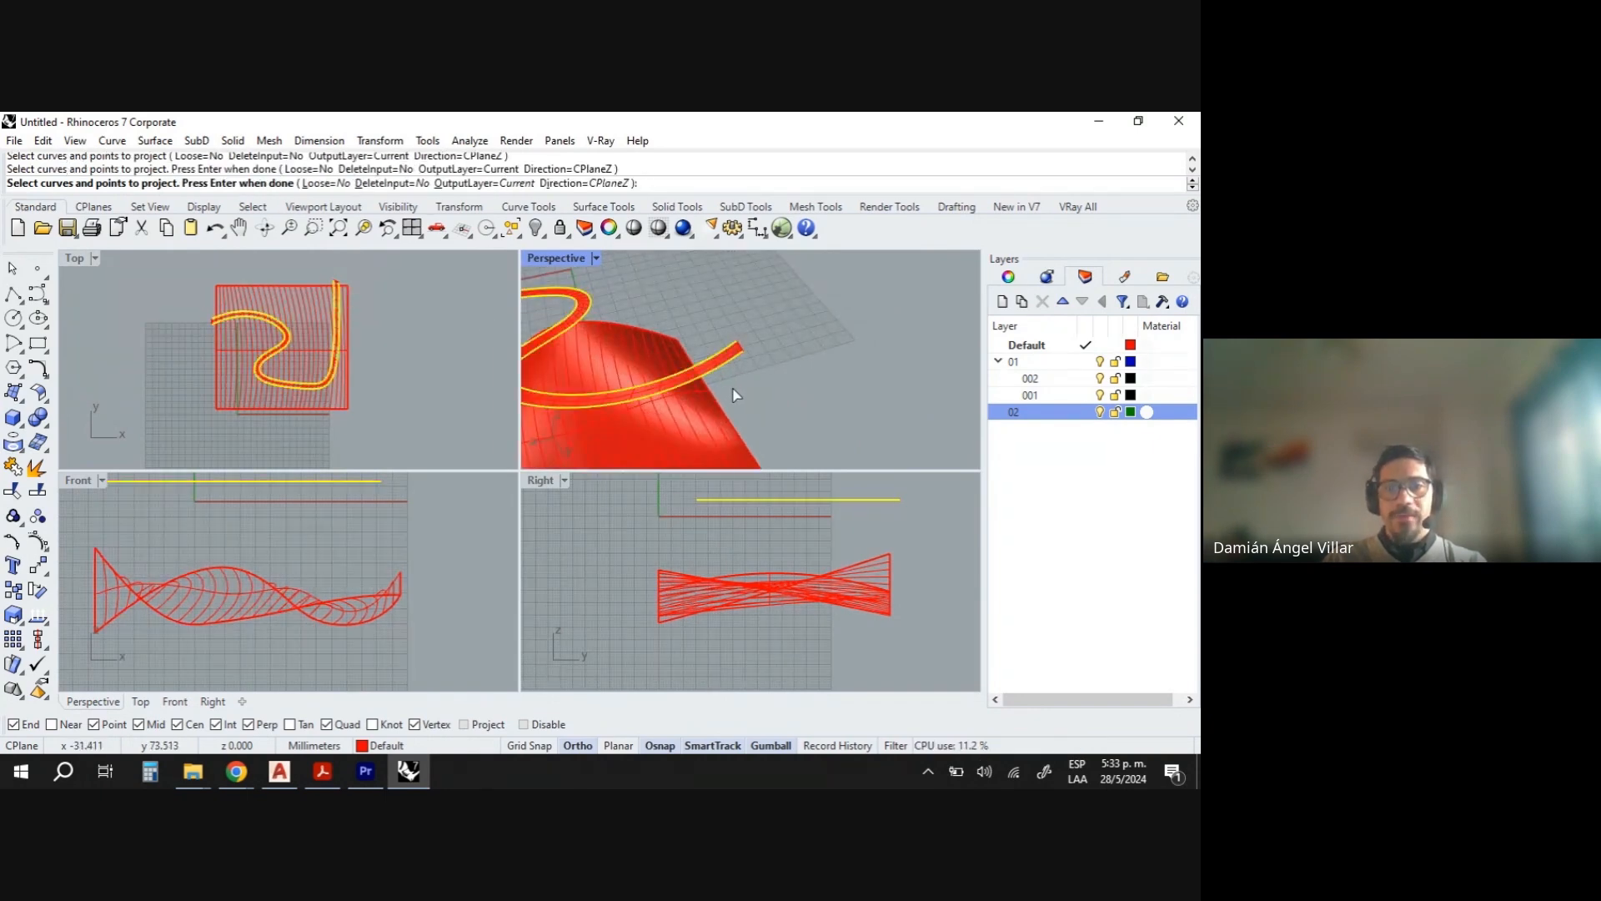
key(Return)
click(705, 423)
key(Return)
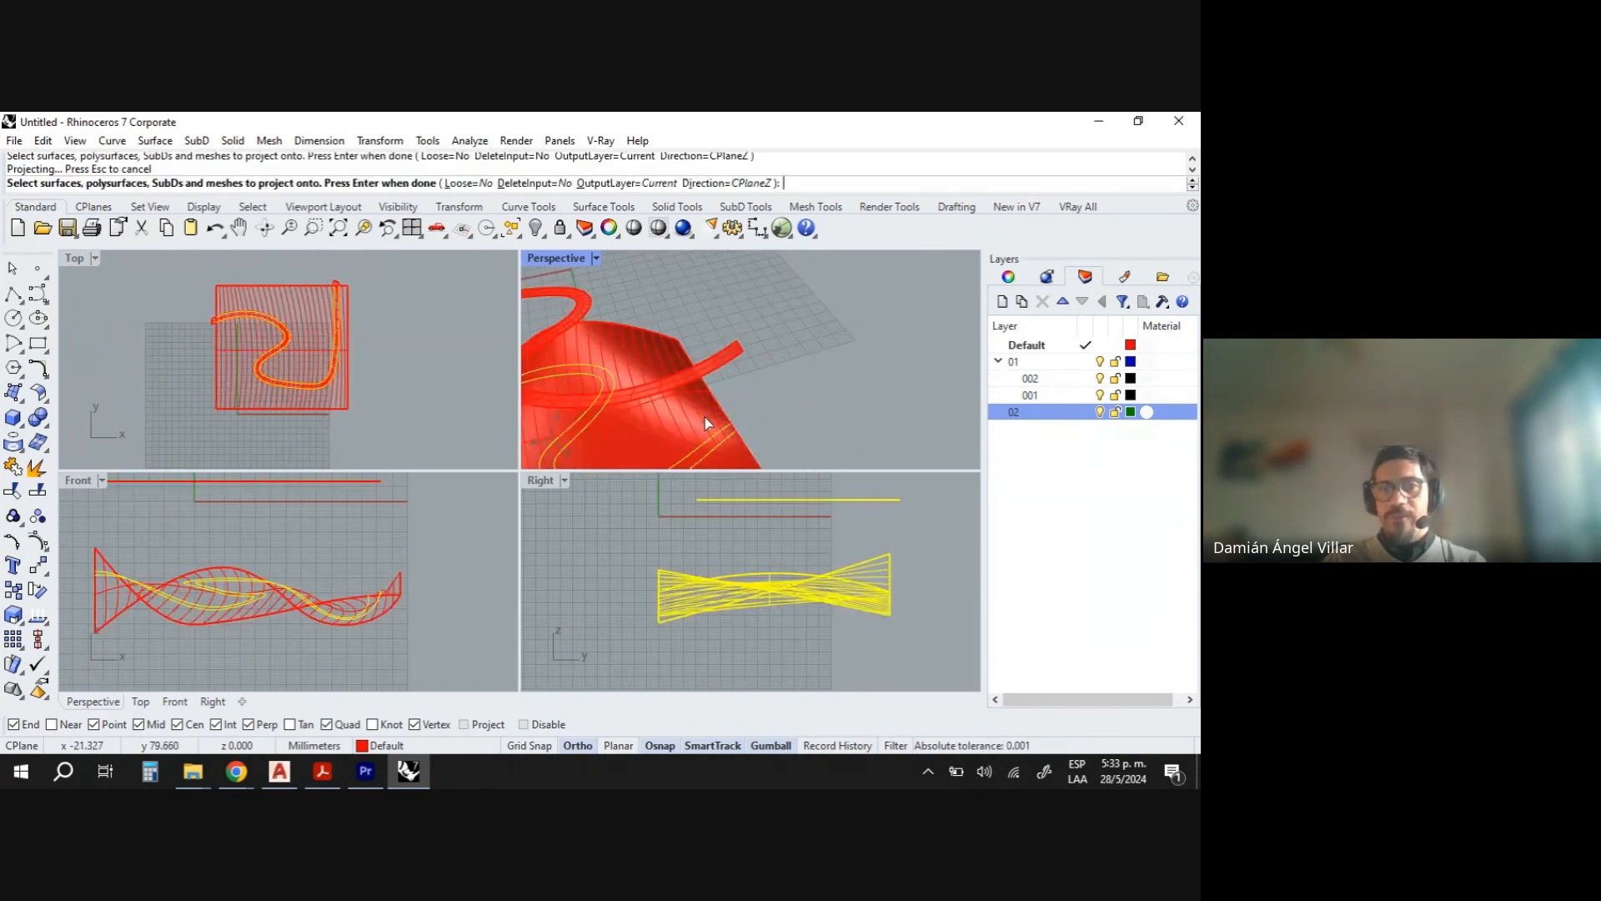
scroll(762, 392, down, 3)
scroll(687, 466, up, 1)
scroll(692, 463, up, 5)
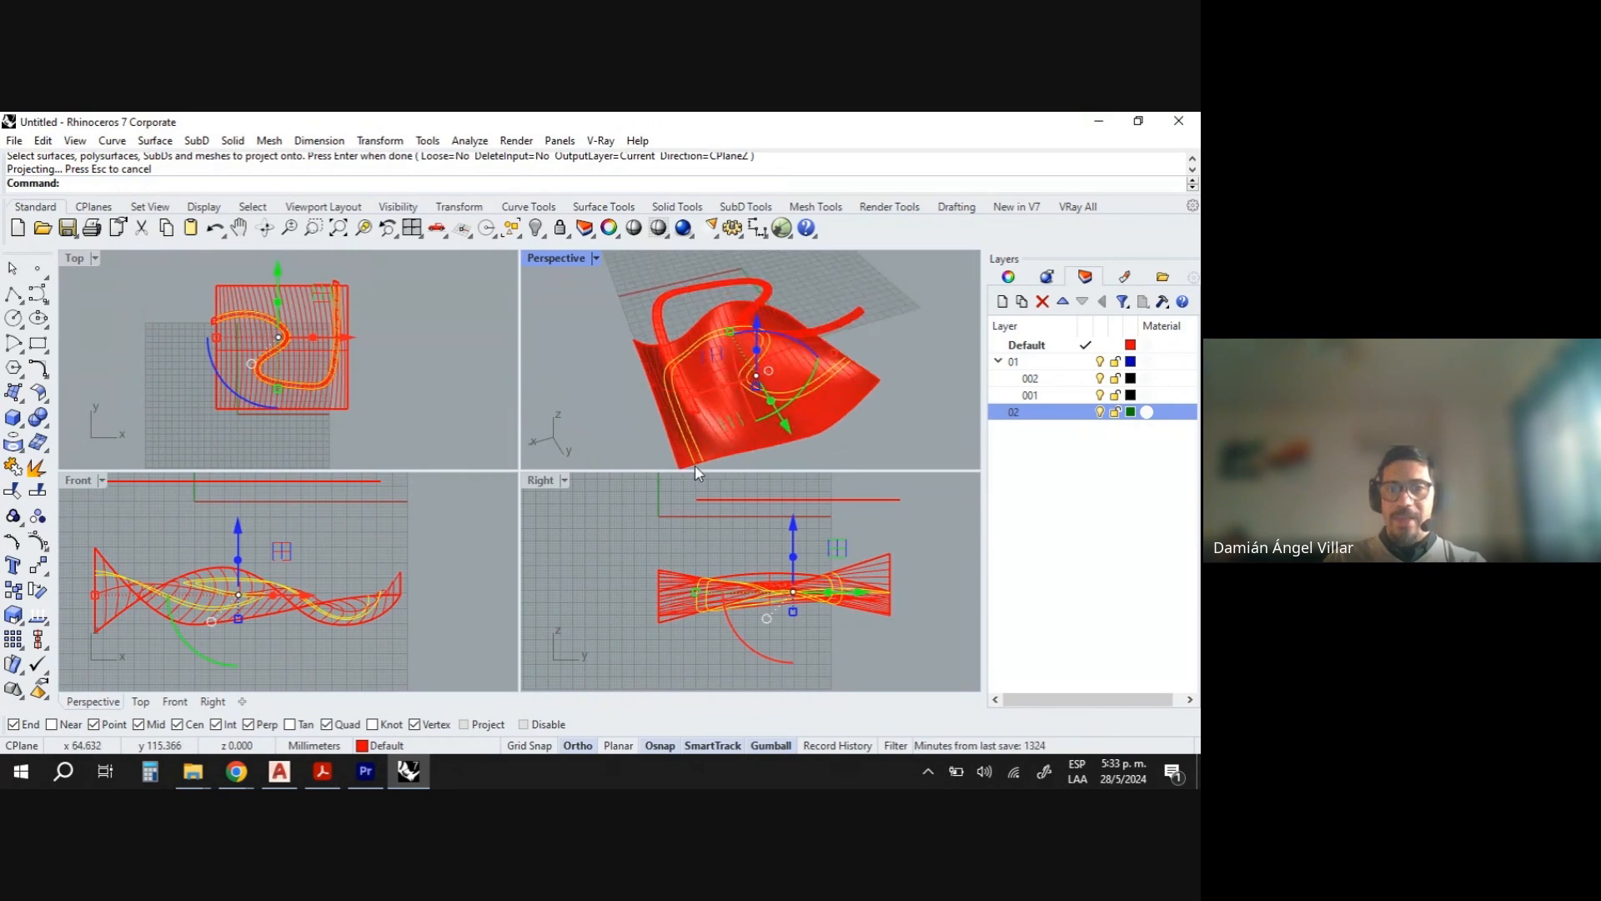
scroll(698, 431, up, 4)
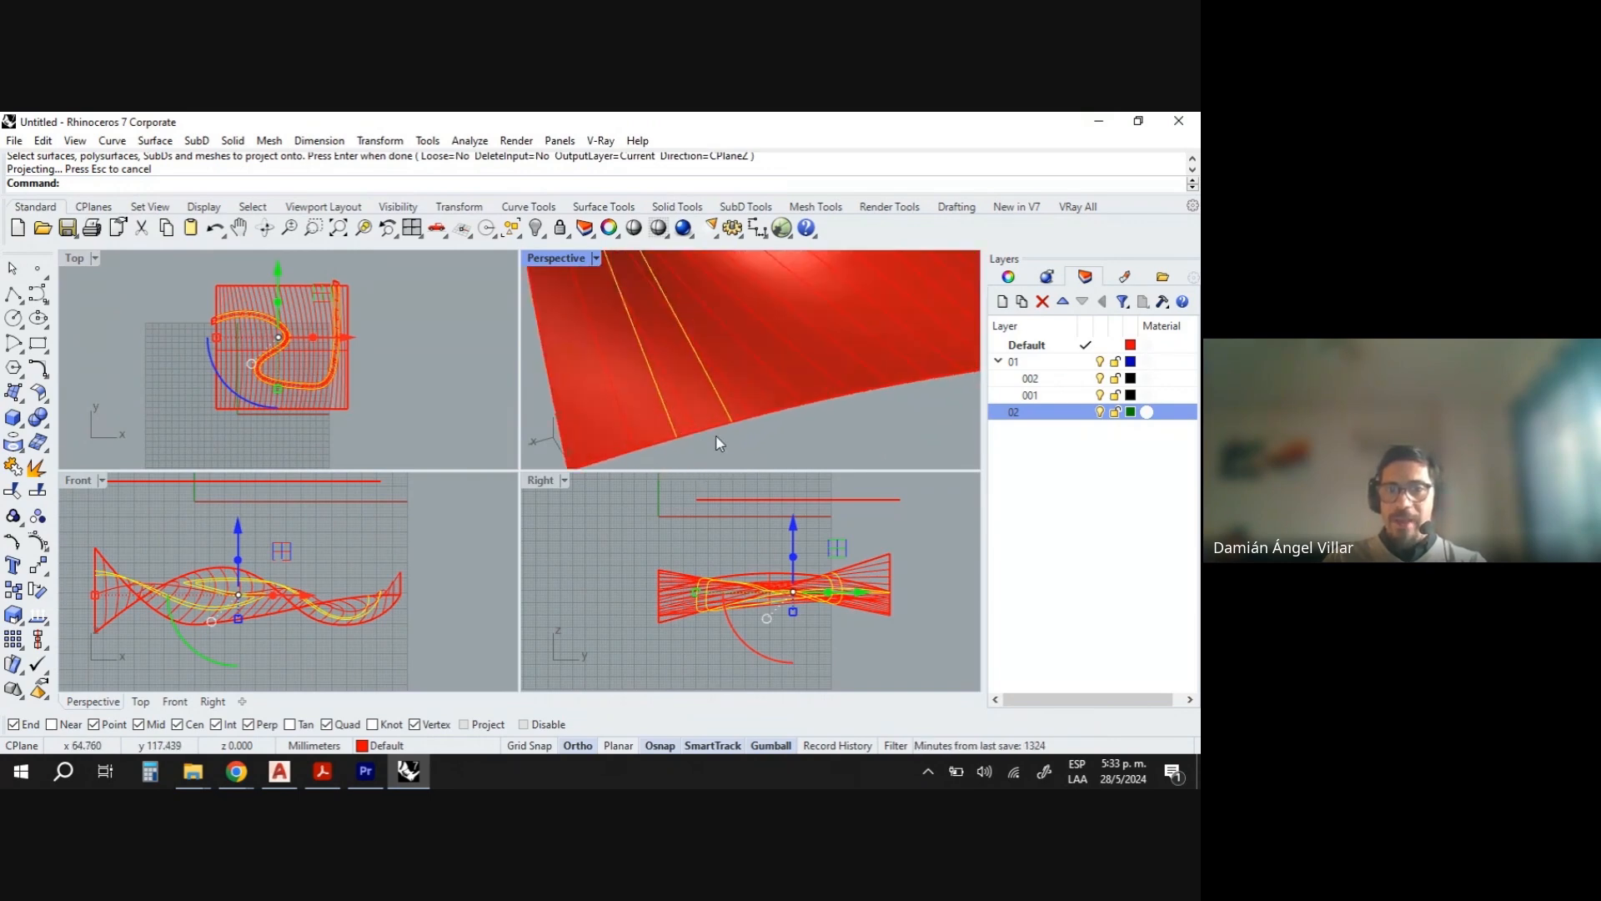
- Trim away the strip of the lofted surface lying between the projected curves
scroll(769, 392, down, 8)
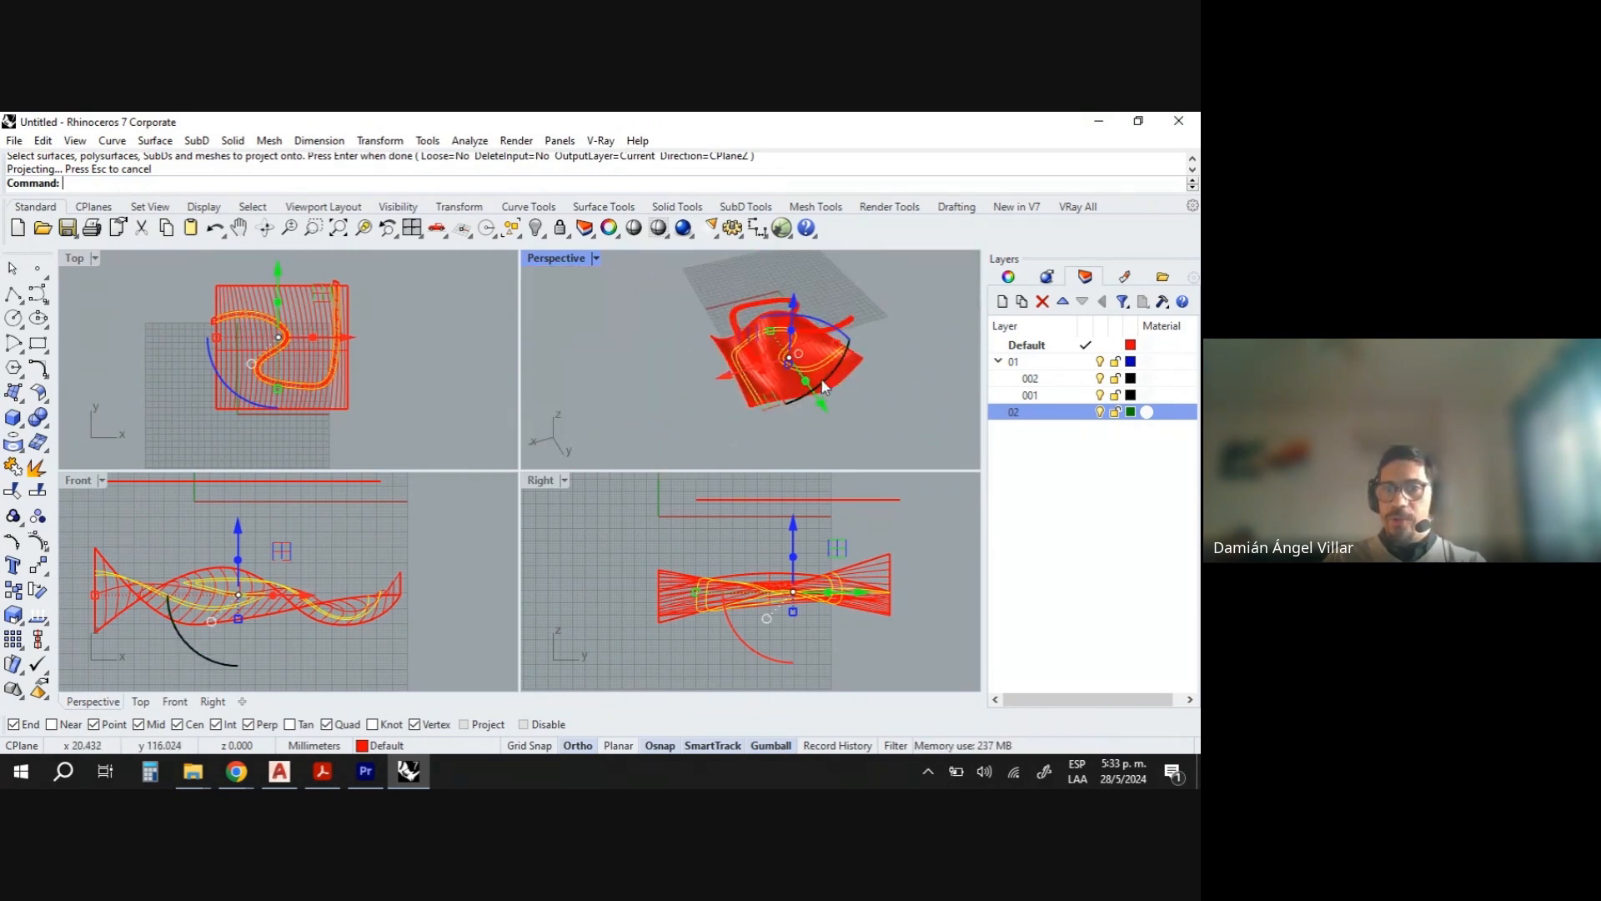
scroll(842, 343, up, 7)
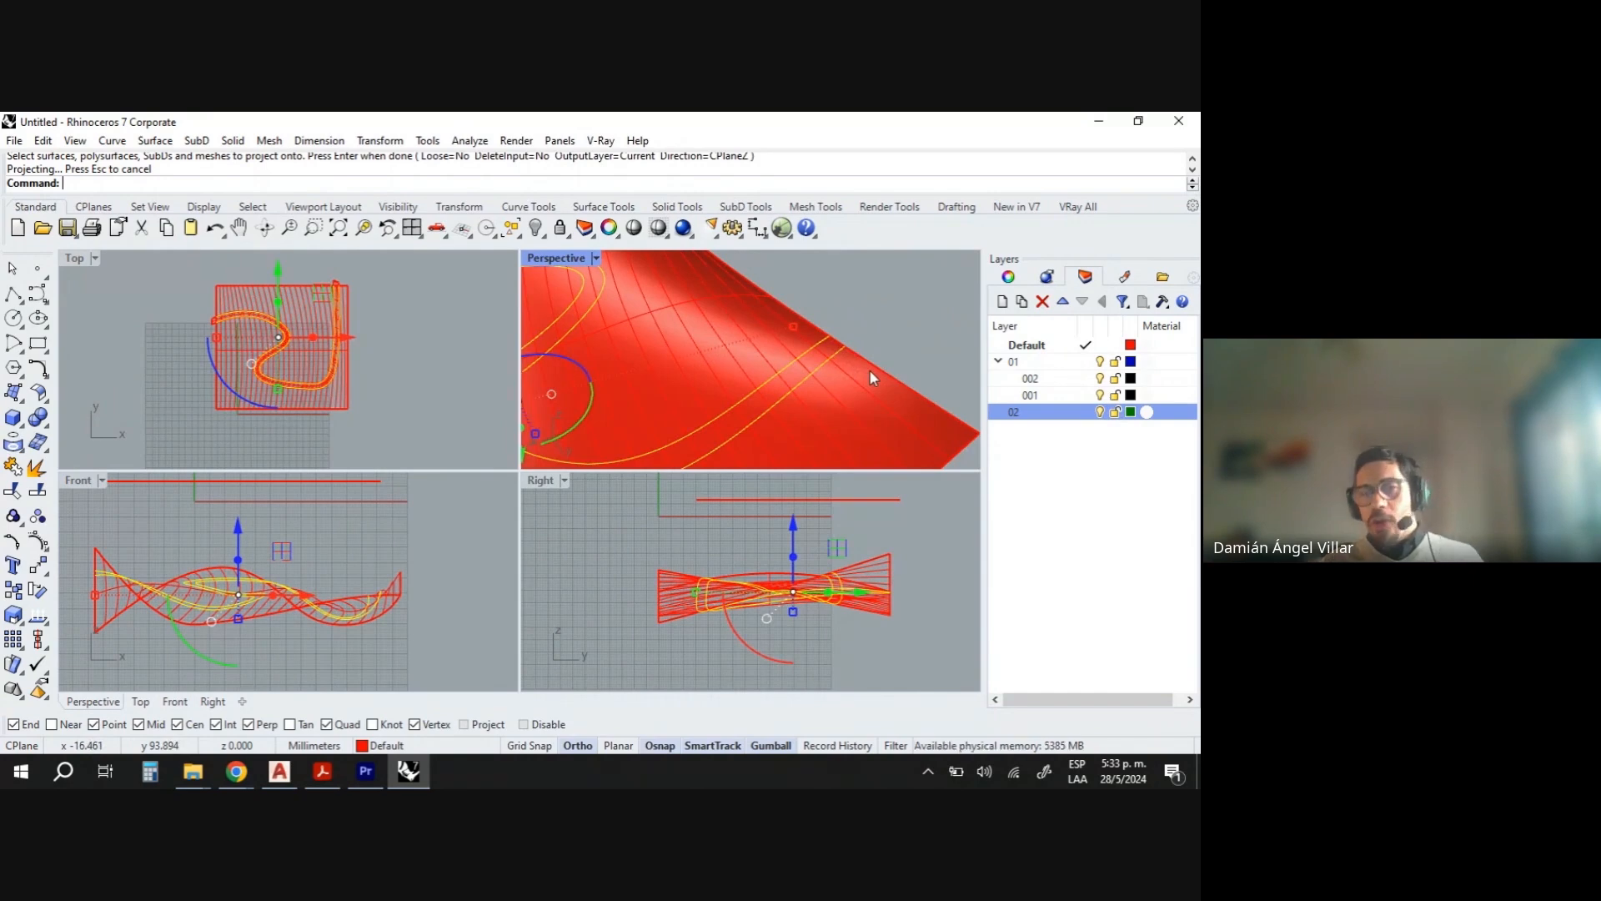
scroll(859, 358, down, 6)
scroll(862, 355, up, 1)
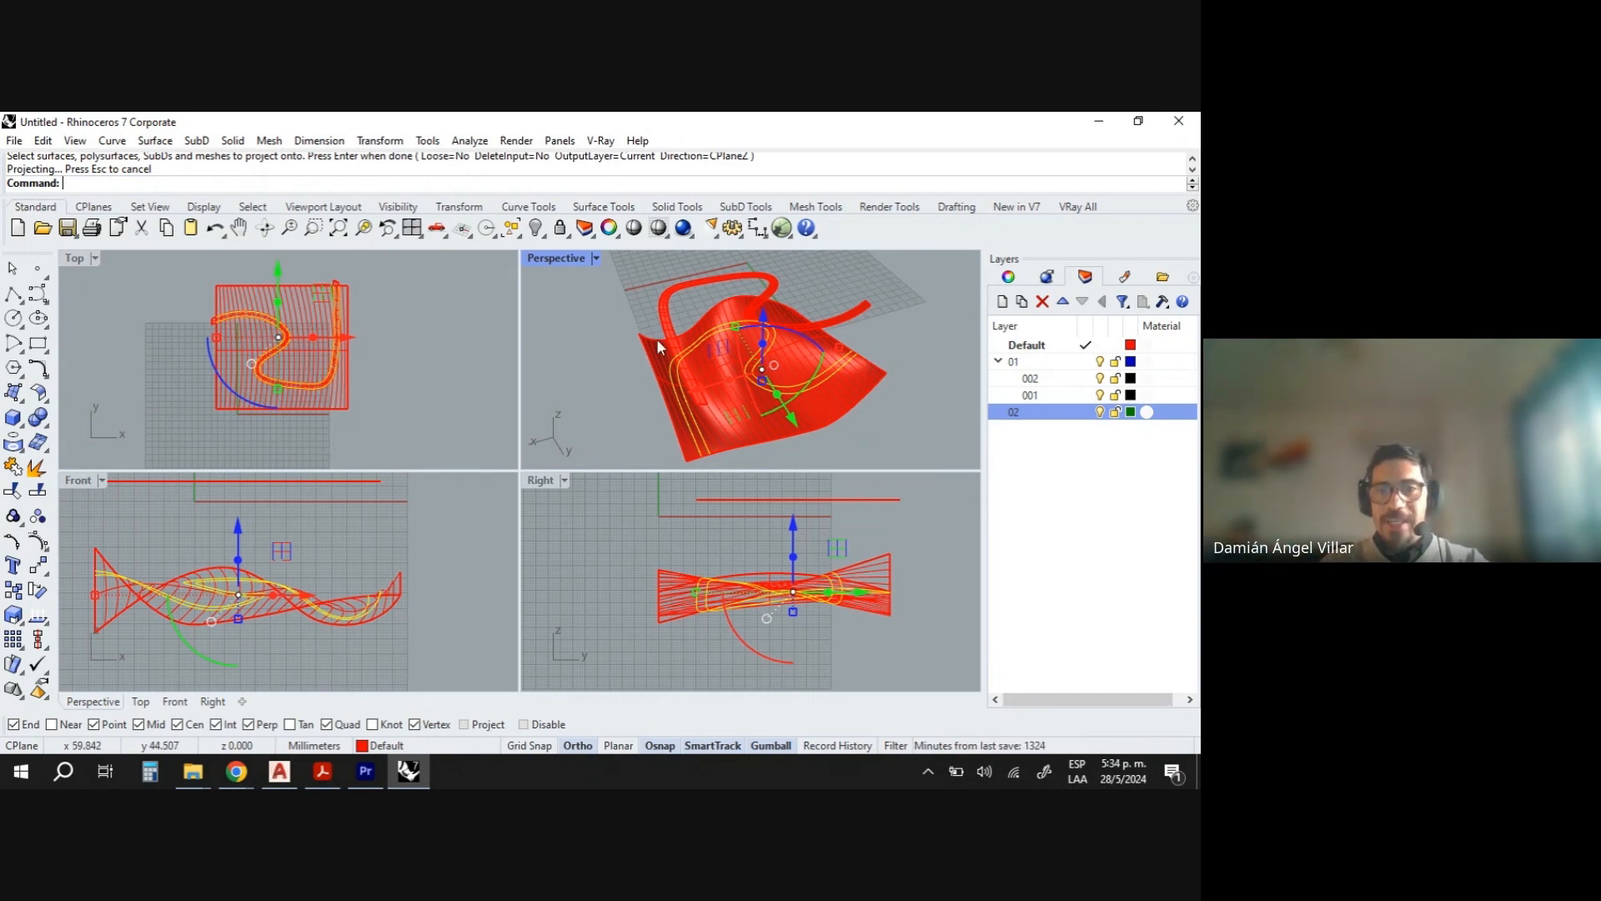
text(Trim)
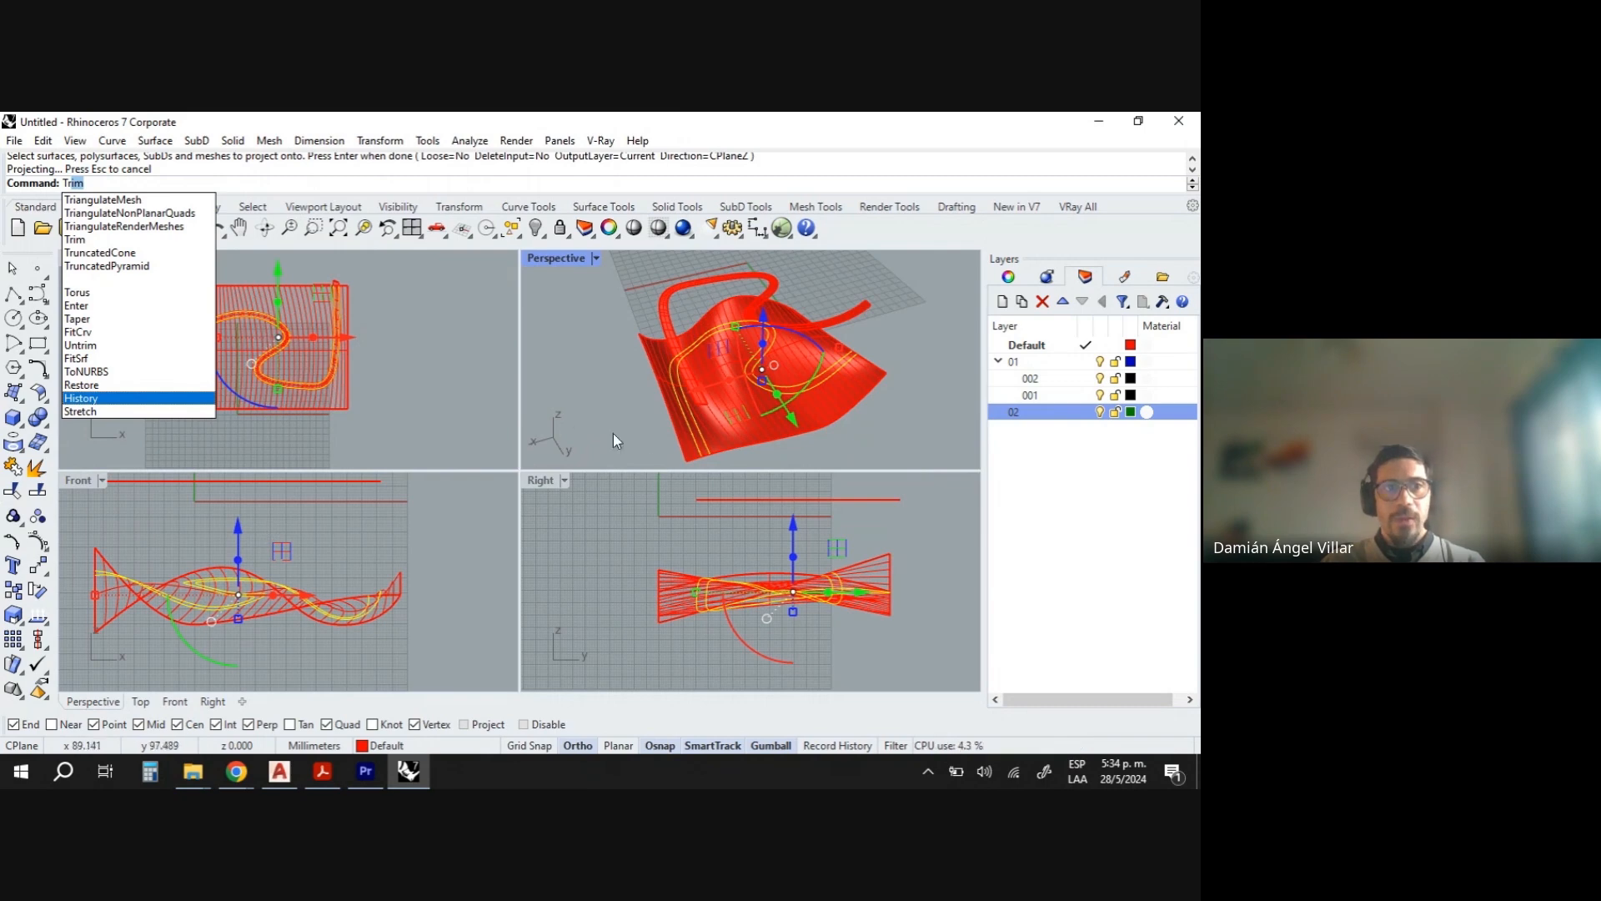
key(Return)
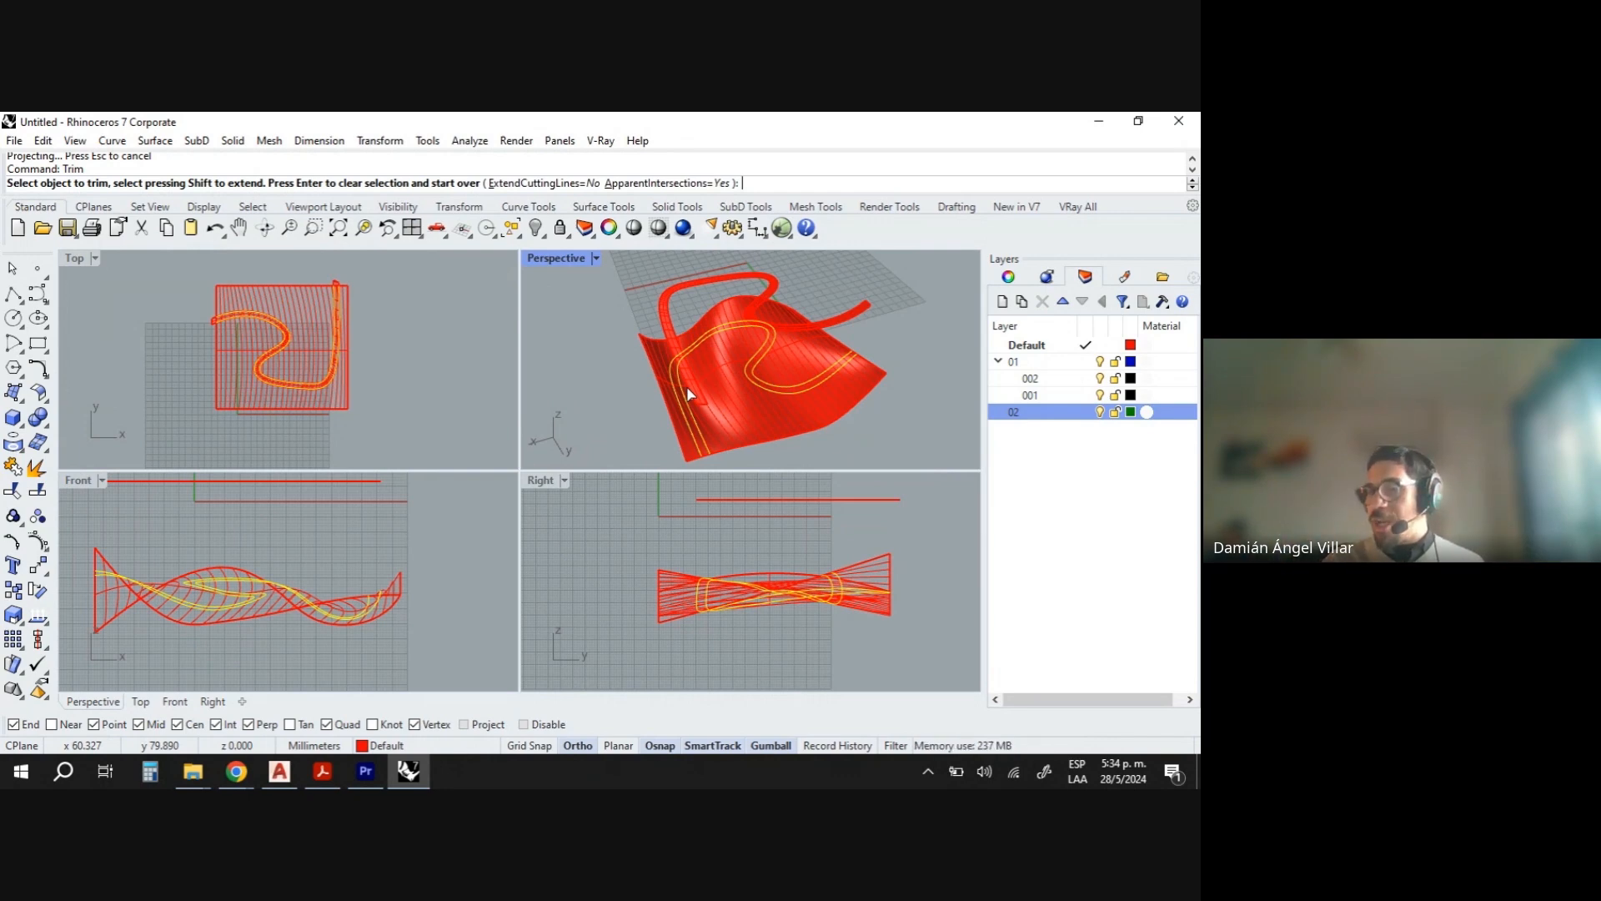
scroll(704, 459, up, 5)
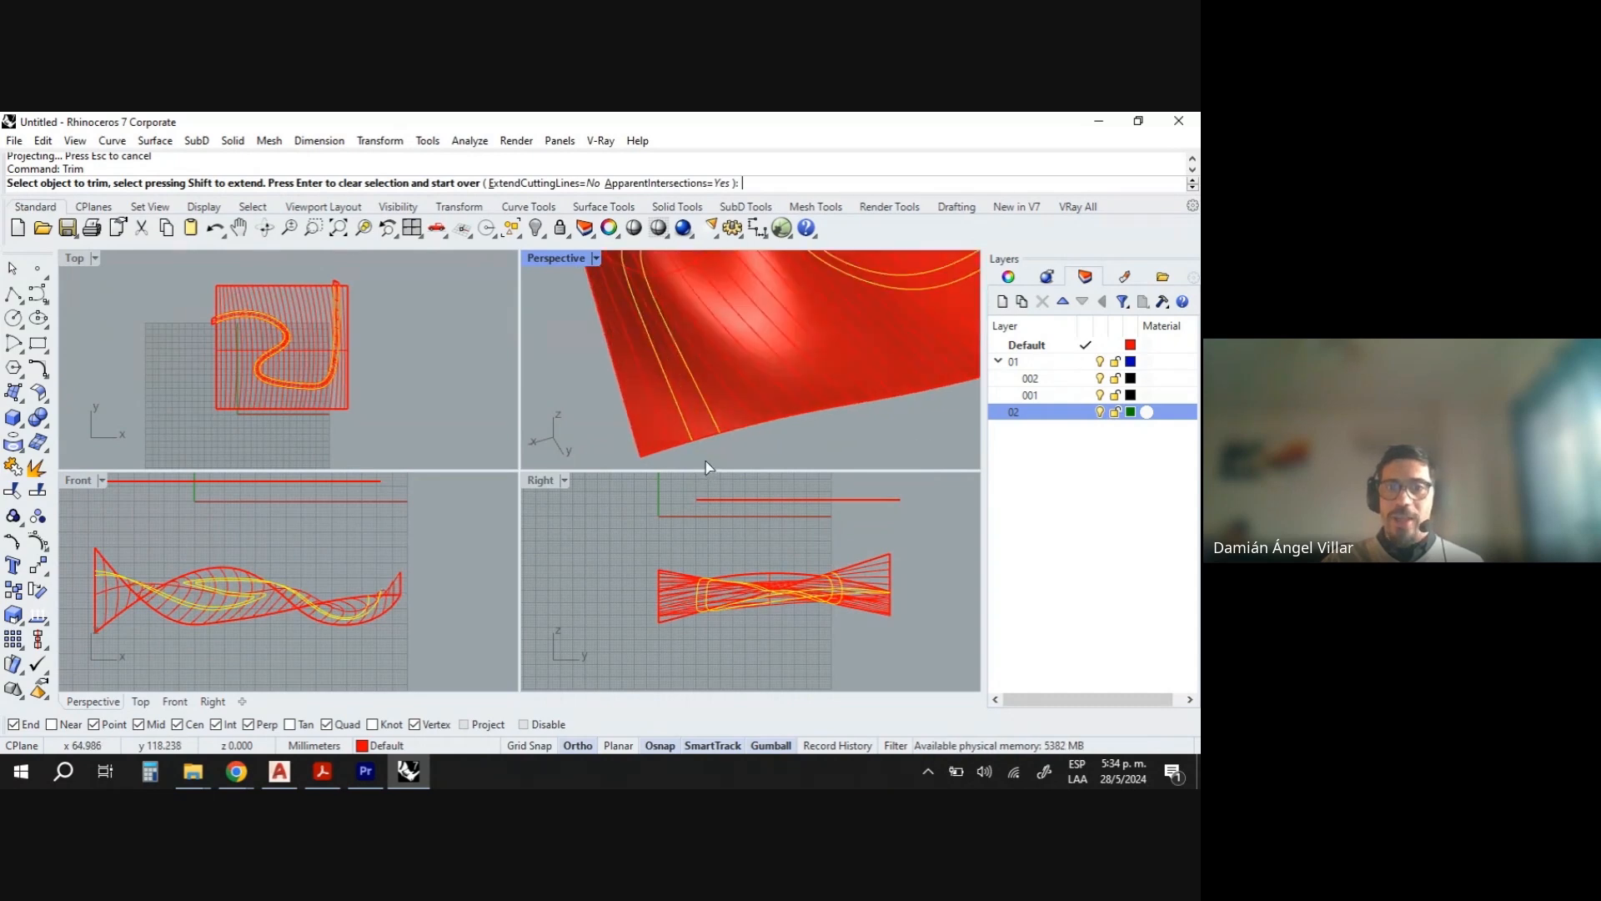
scroll(696, 432, up, 3)
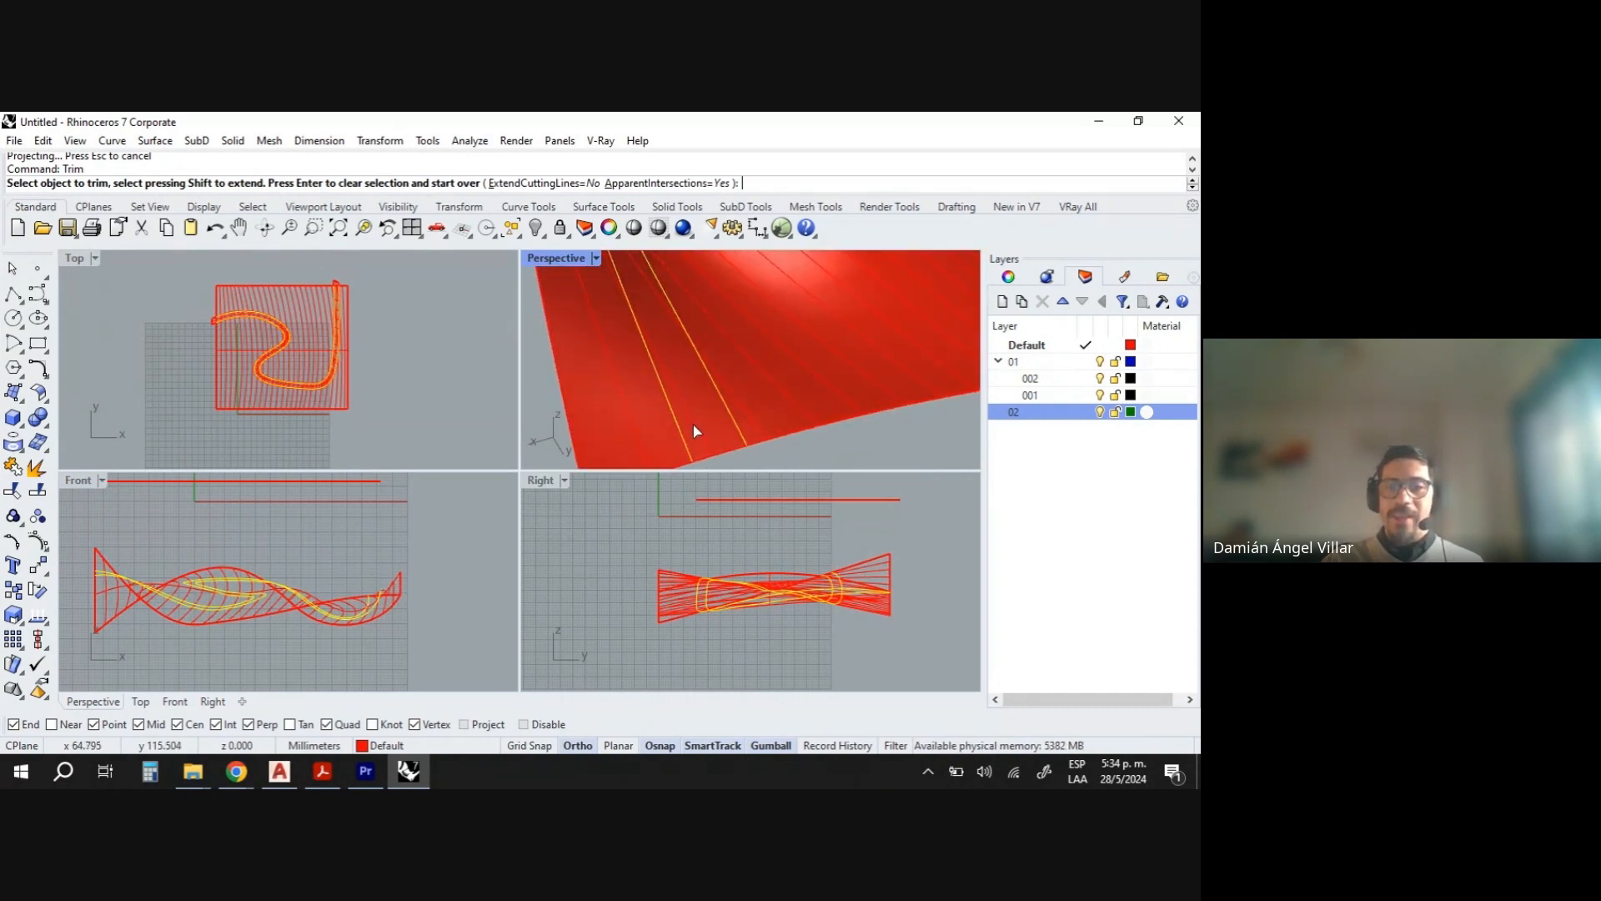
click(695, 432)
scroll(701, 429, down, 8)
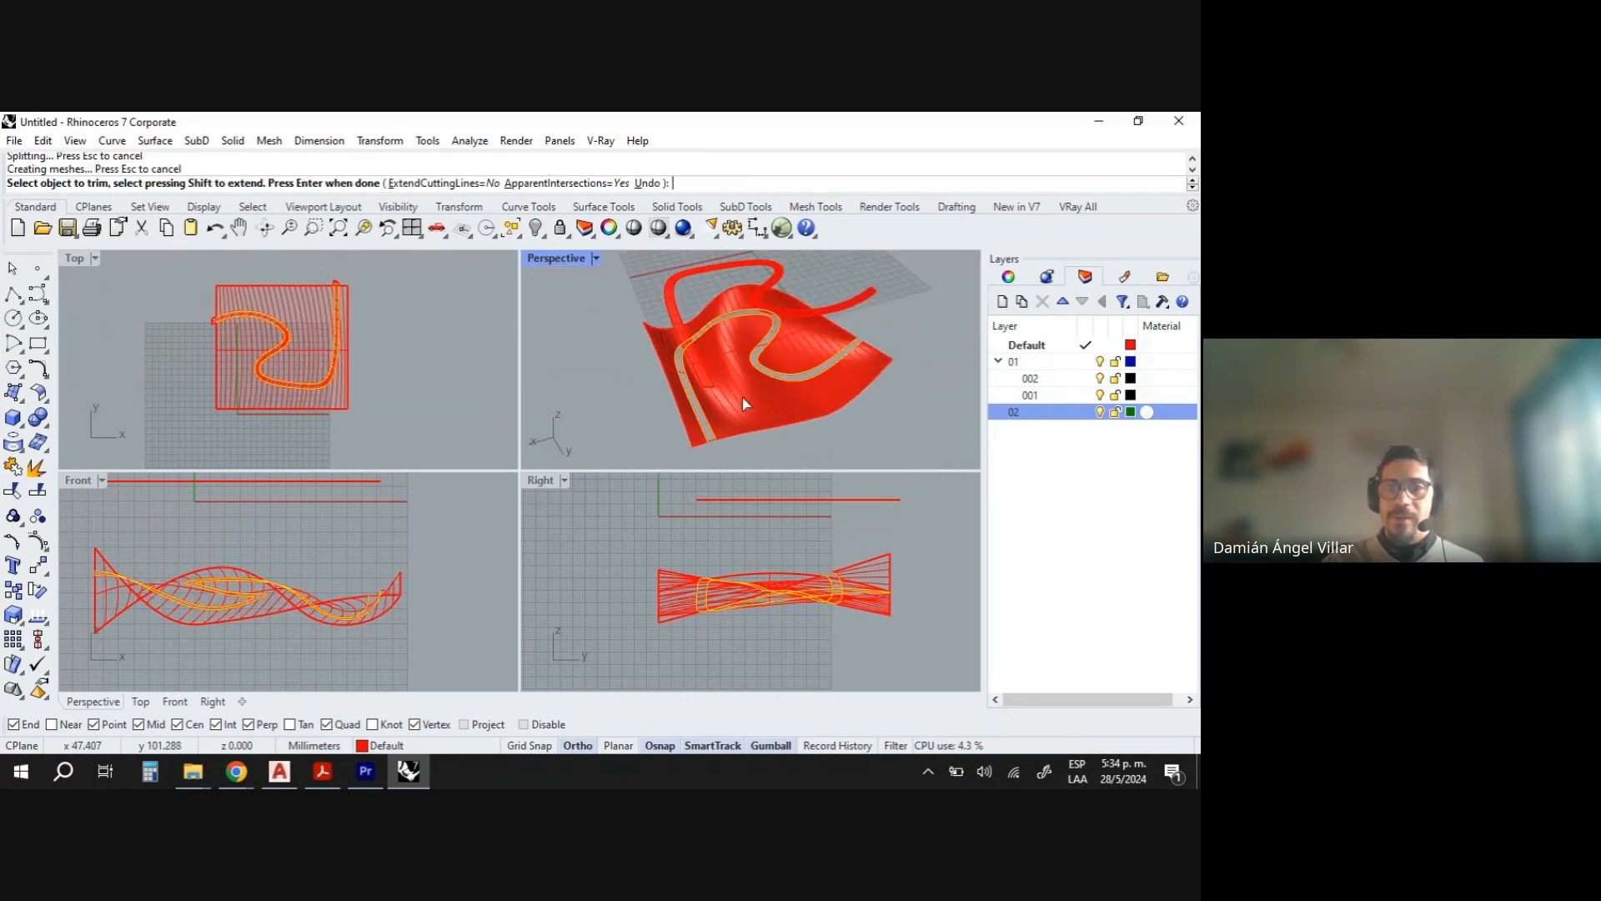
scroll(717, 417, up, 3)
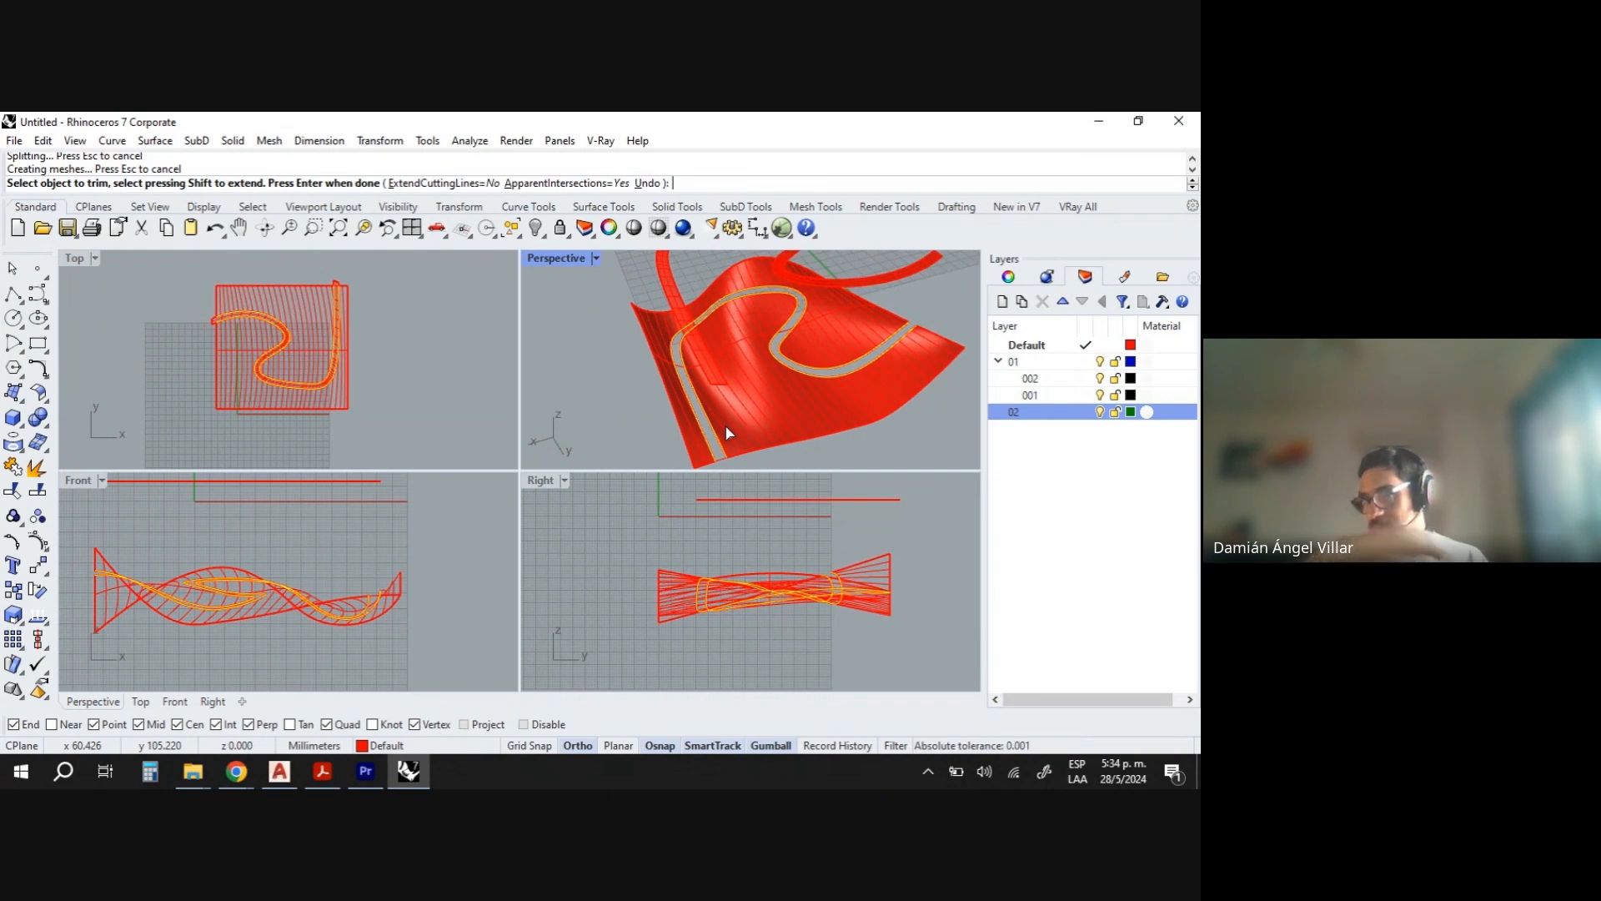
right_drag(823, 365, 640, 307)
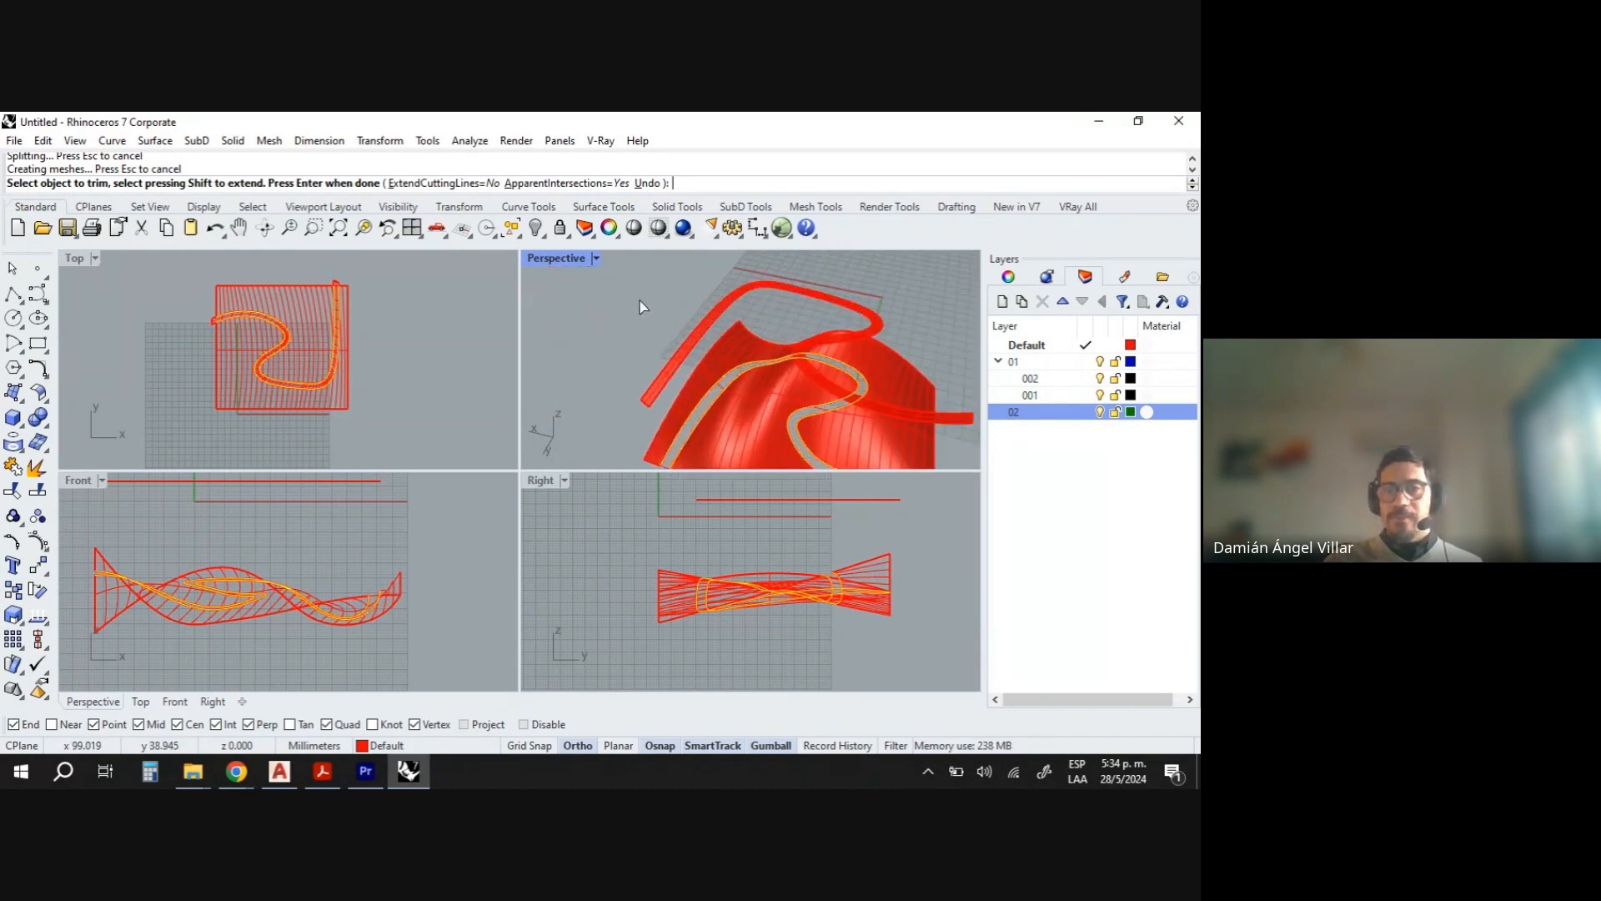
key(Return)
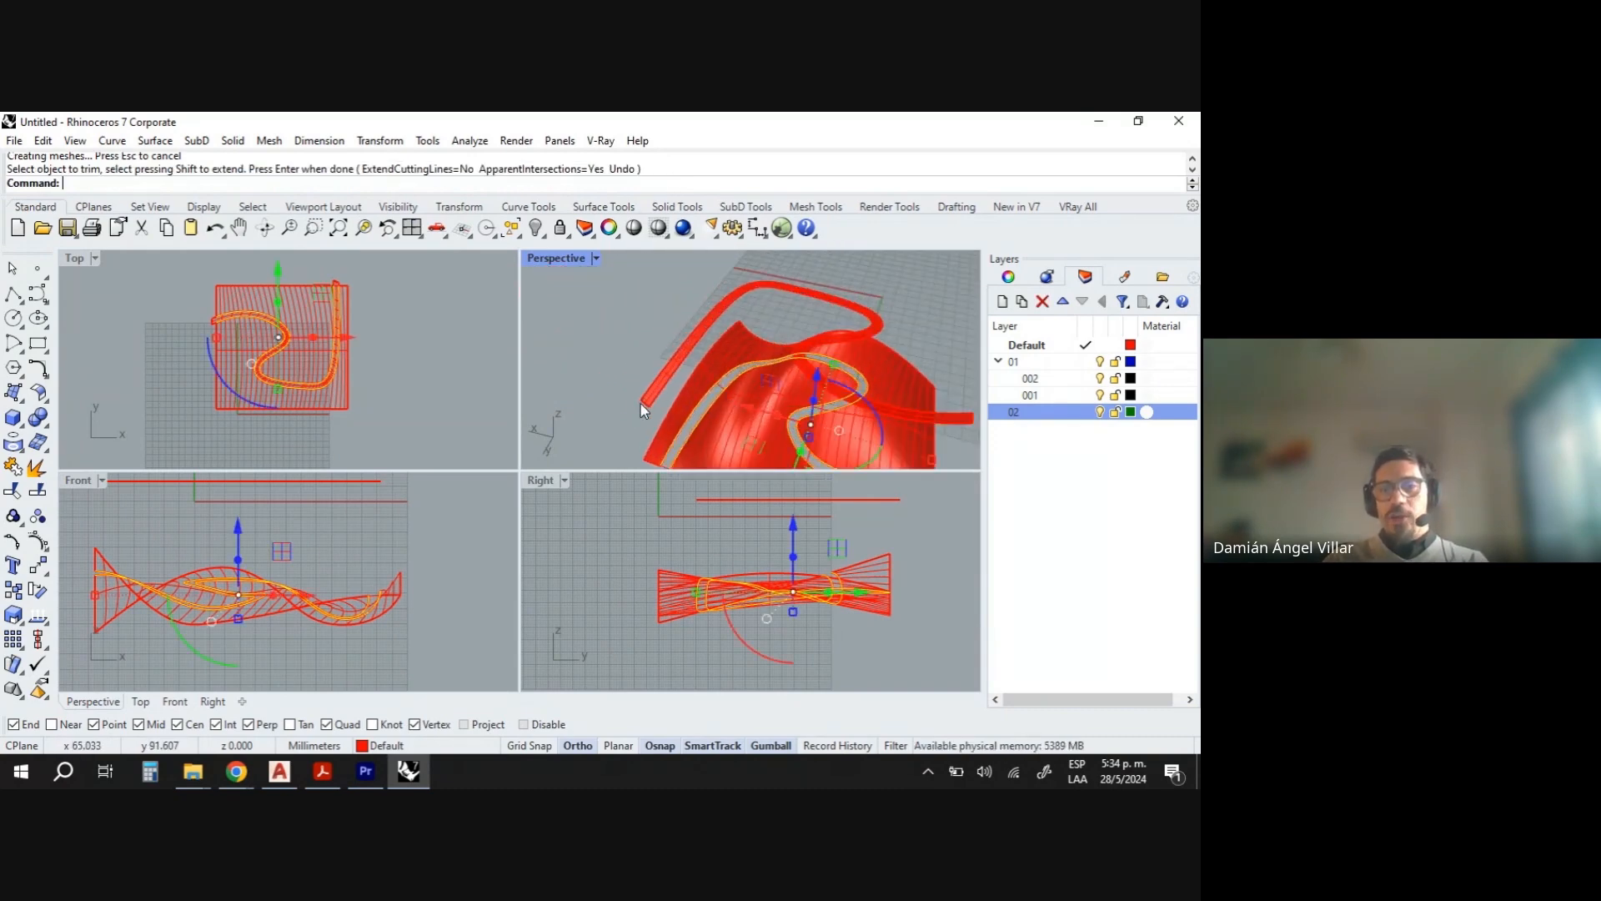
- Select the swept surface and move it down into the trimmed gap of the lofted surface
right_drag(608, 386, 677, 345)
click(698, 363)
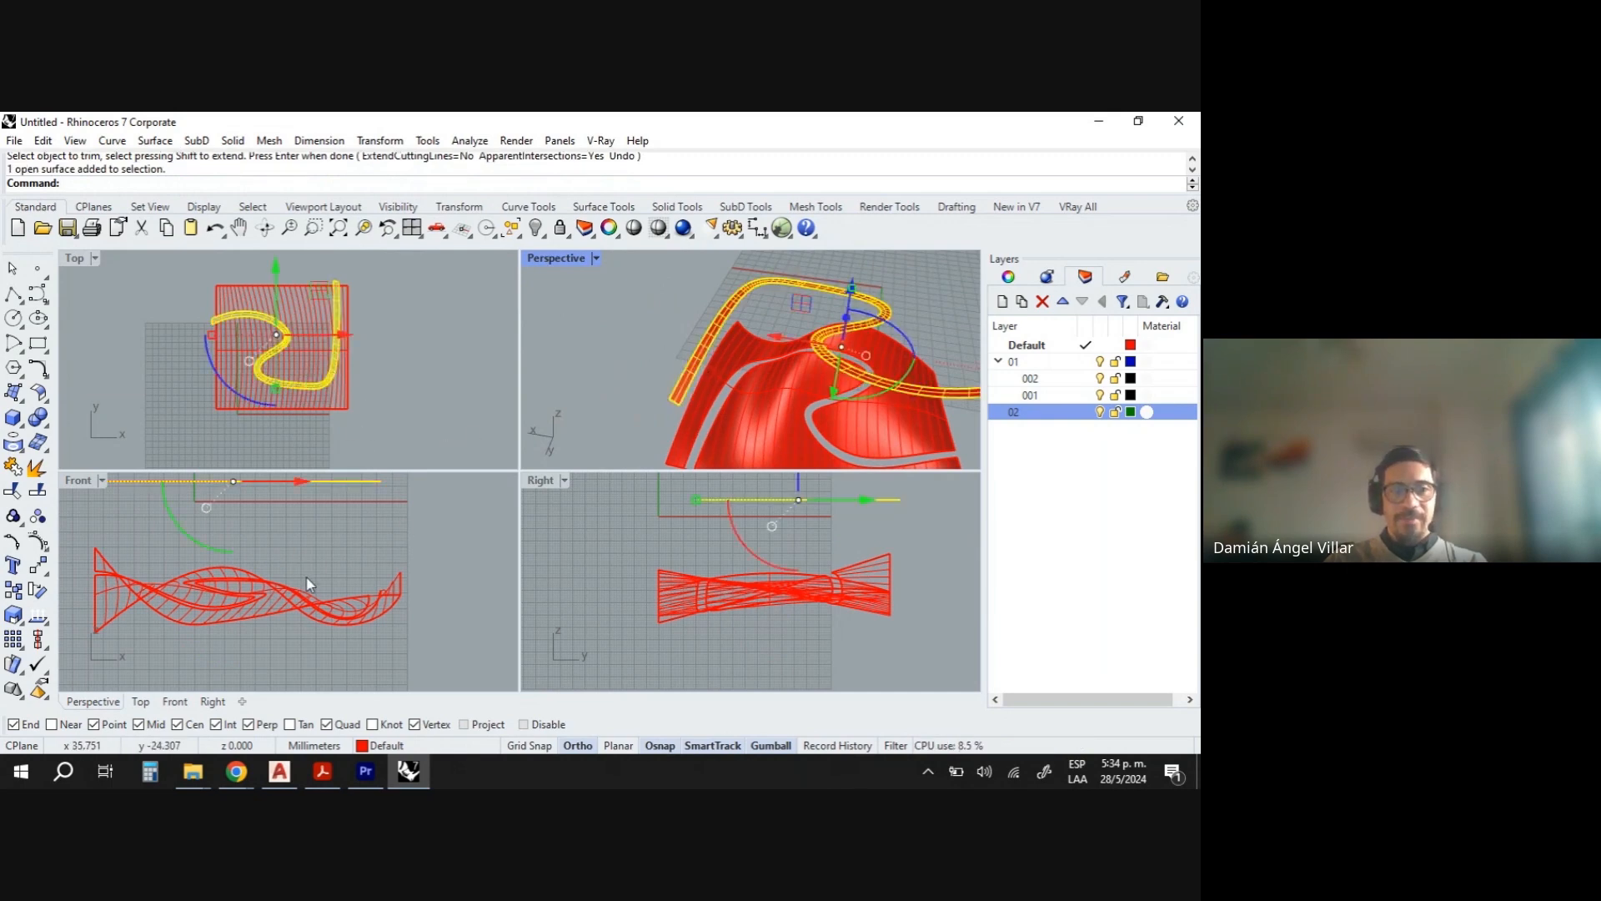
scroll(292, 567, down, 5)
drag(271, 512, 286, 572)
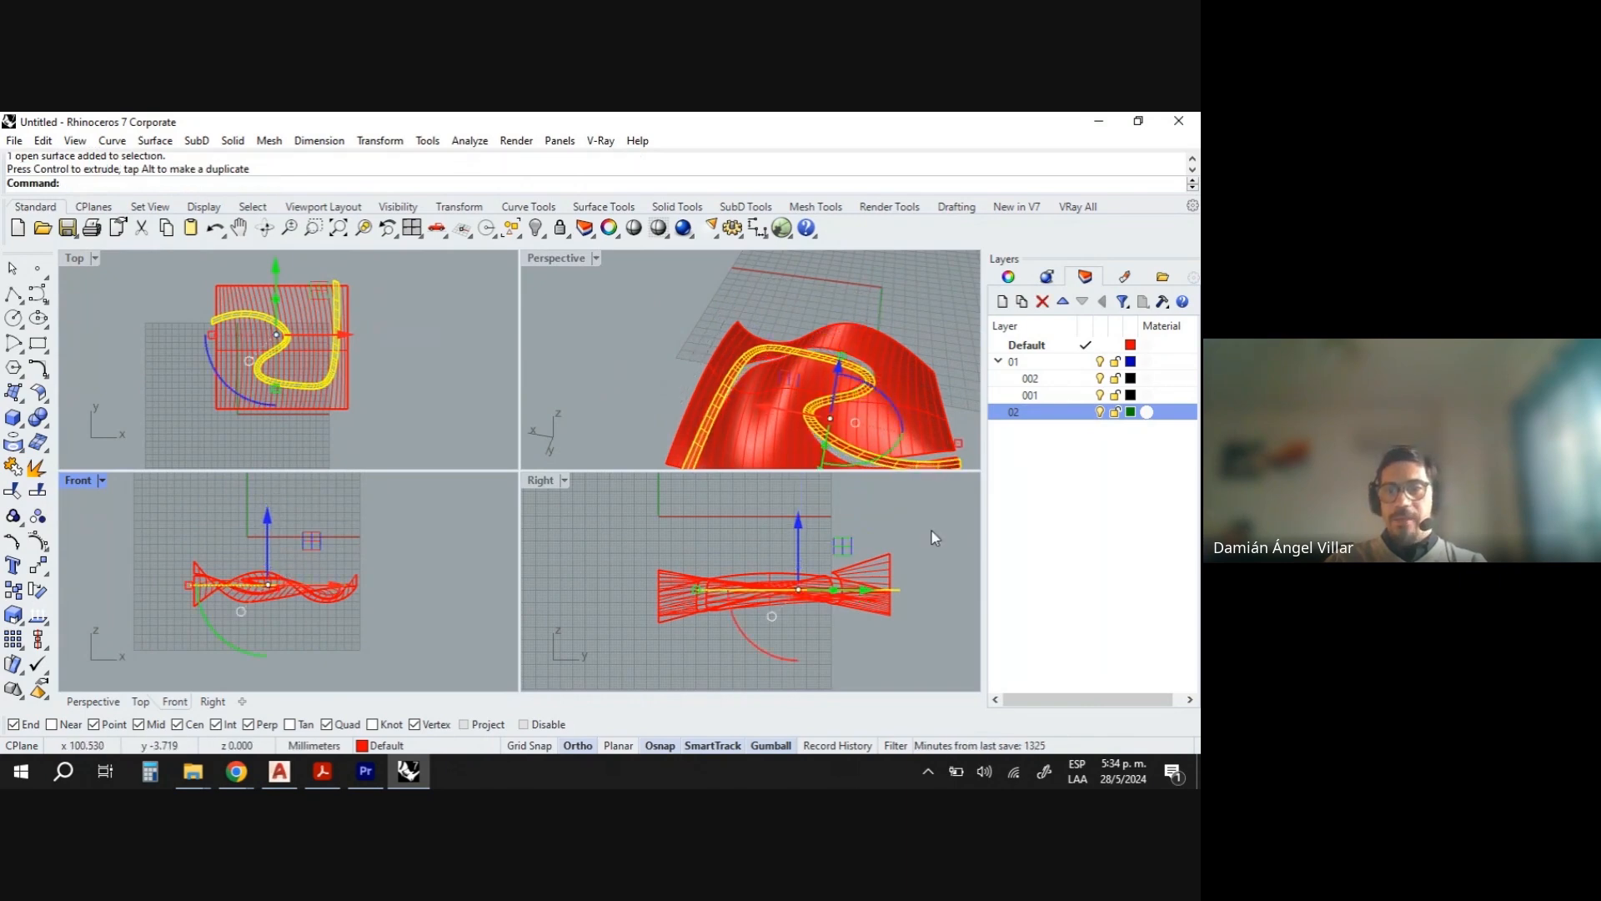
click(962, 368)
right_drag(960, 360, 539, 309)
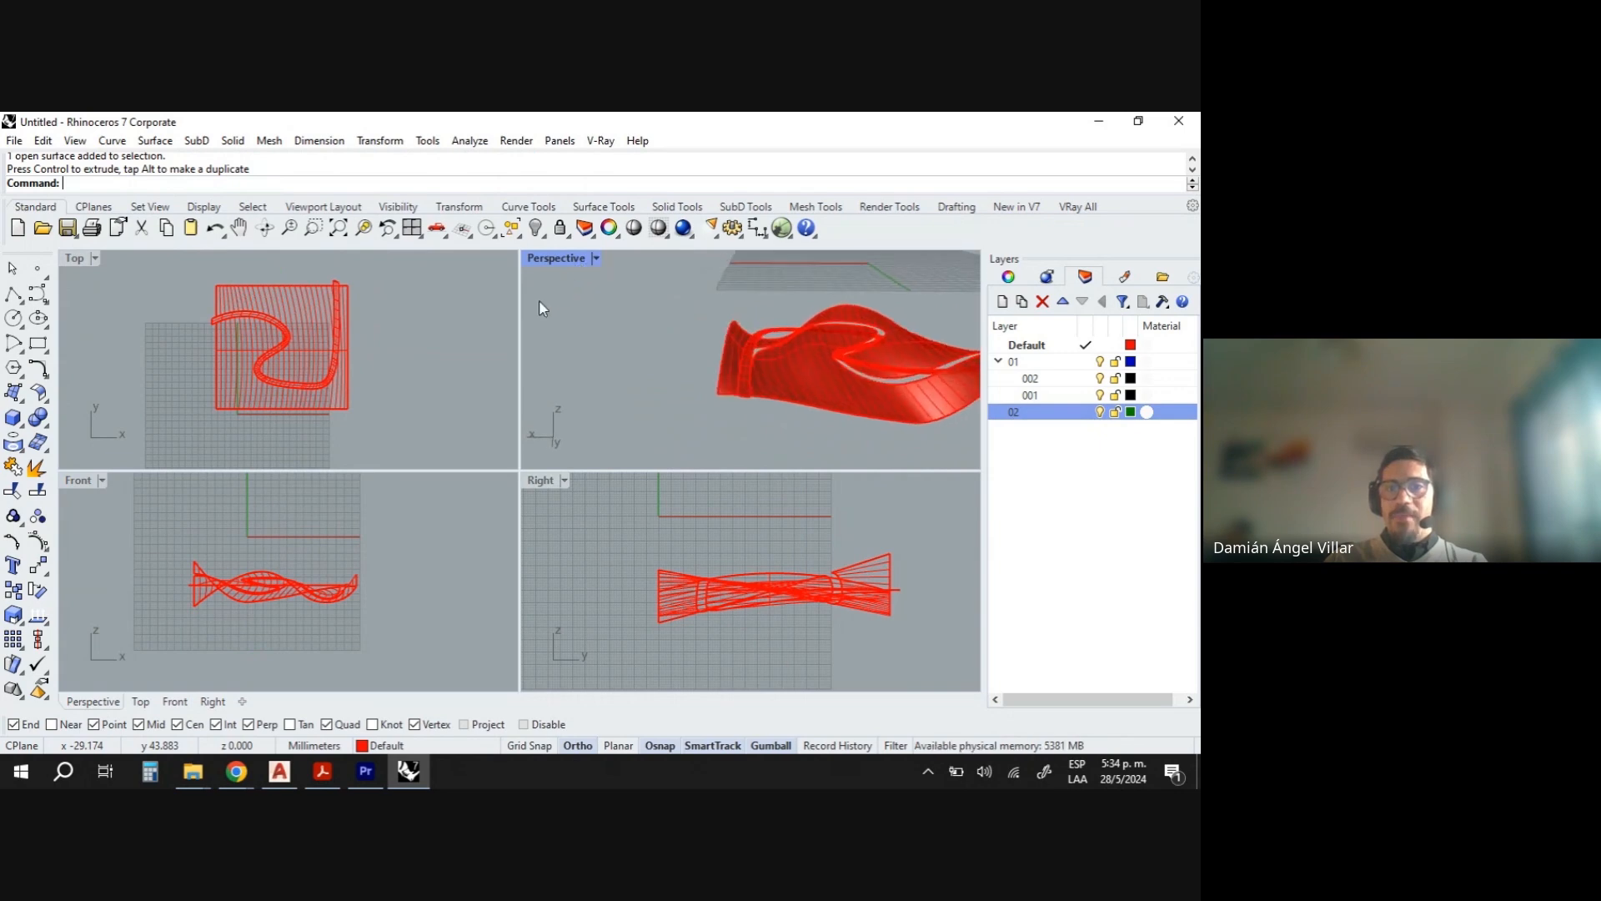
right_drag(575, 403, 756, 325)
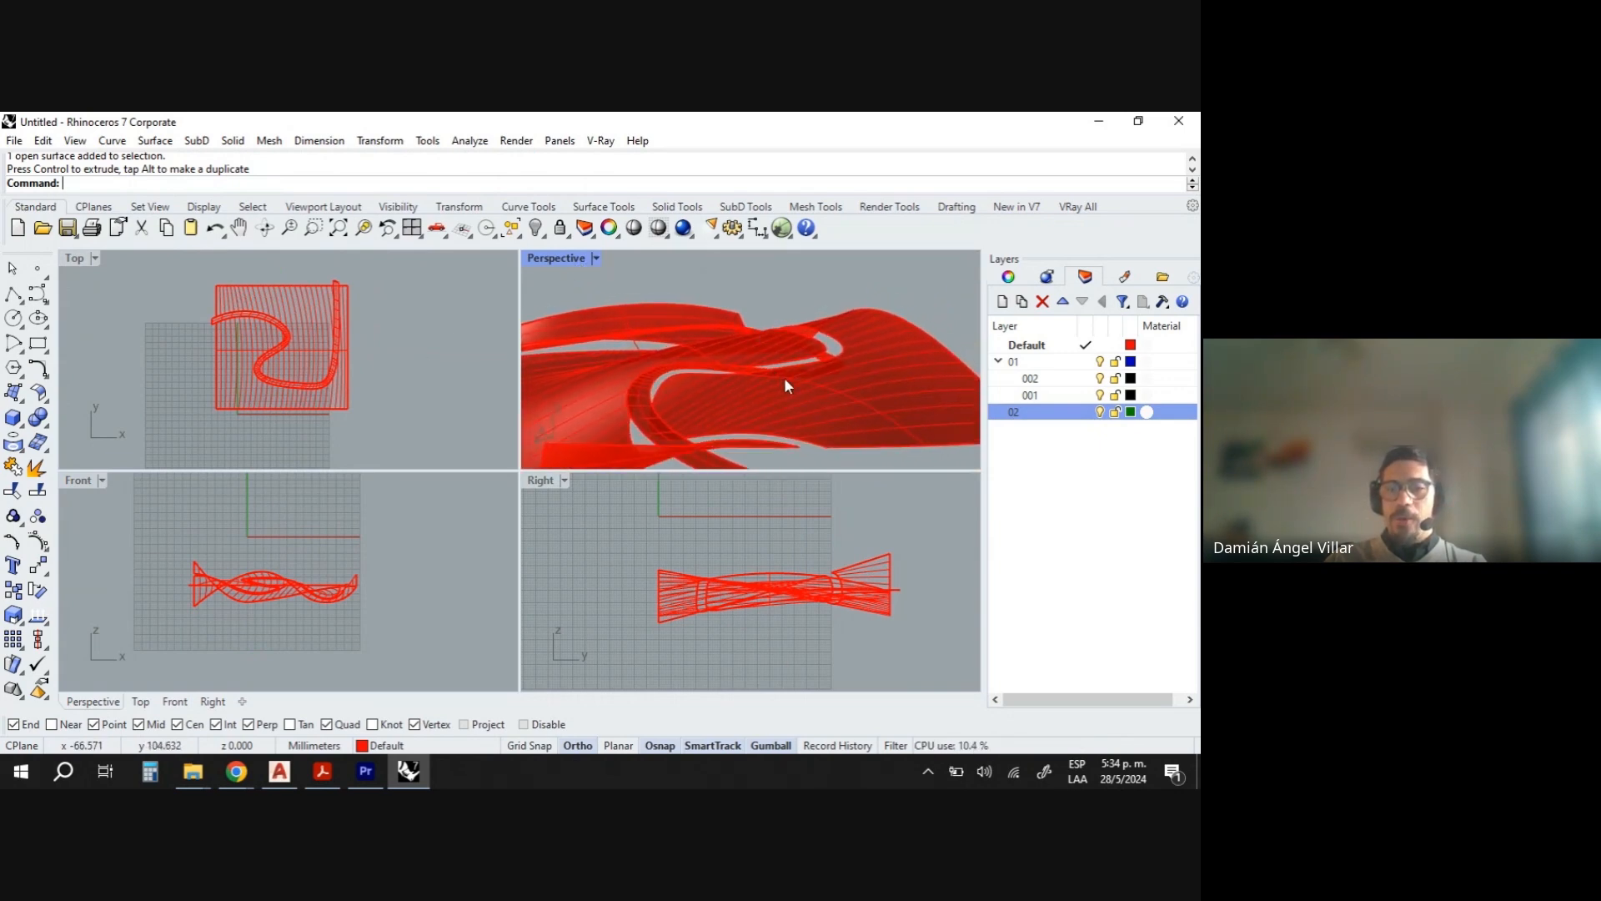
right_drag(784, 386, 688, 429)
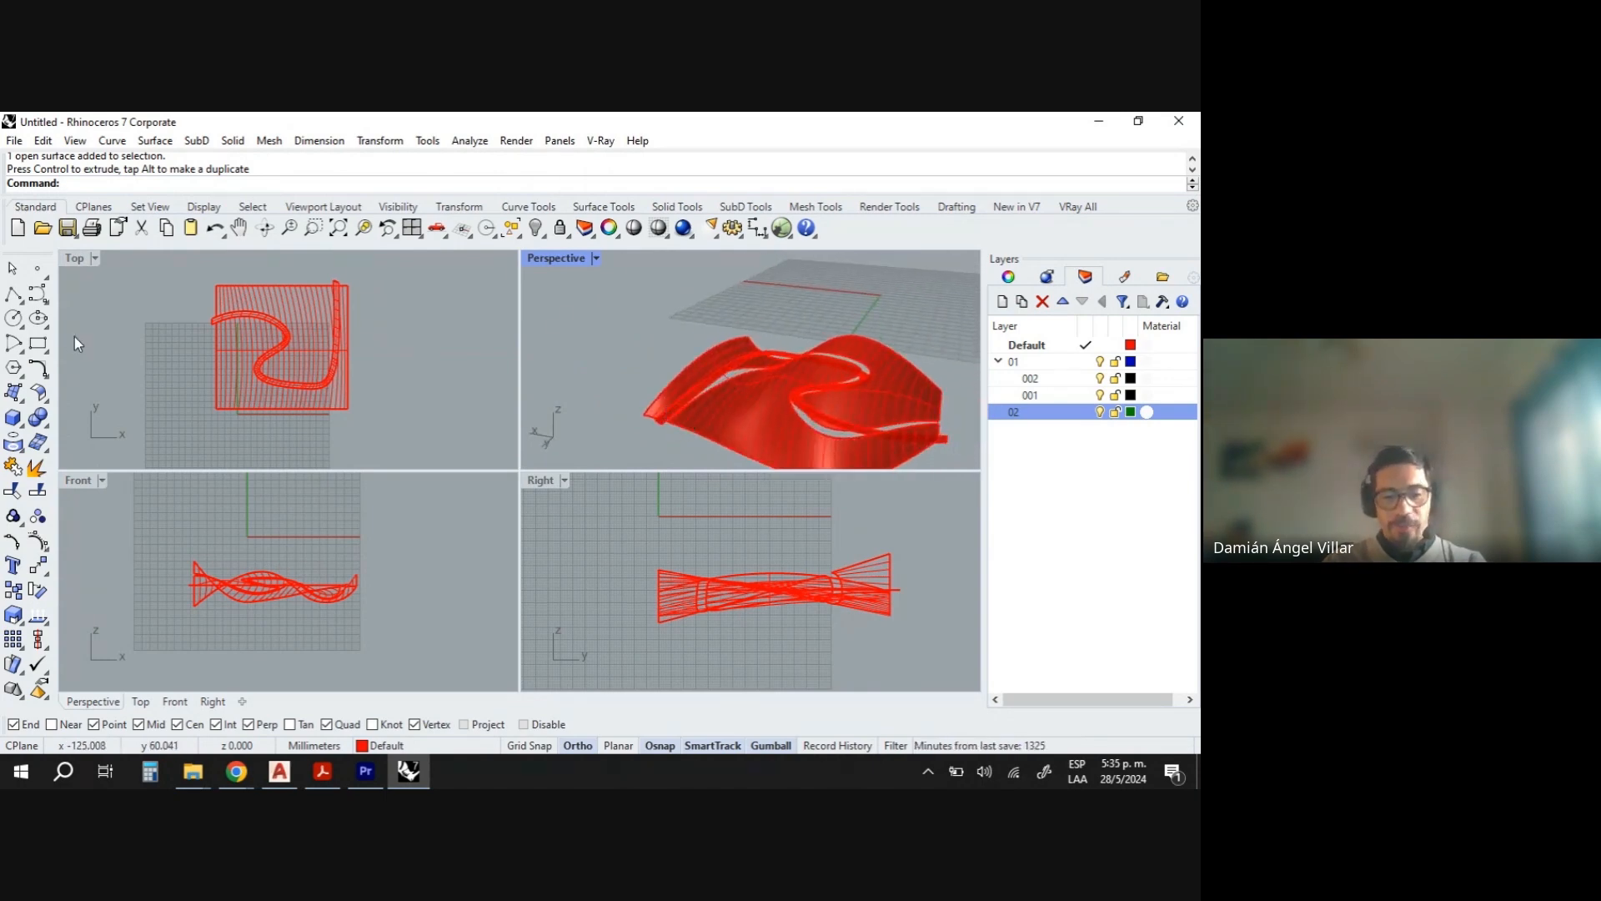
text(Fo)
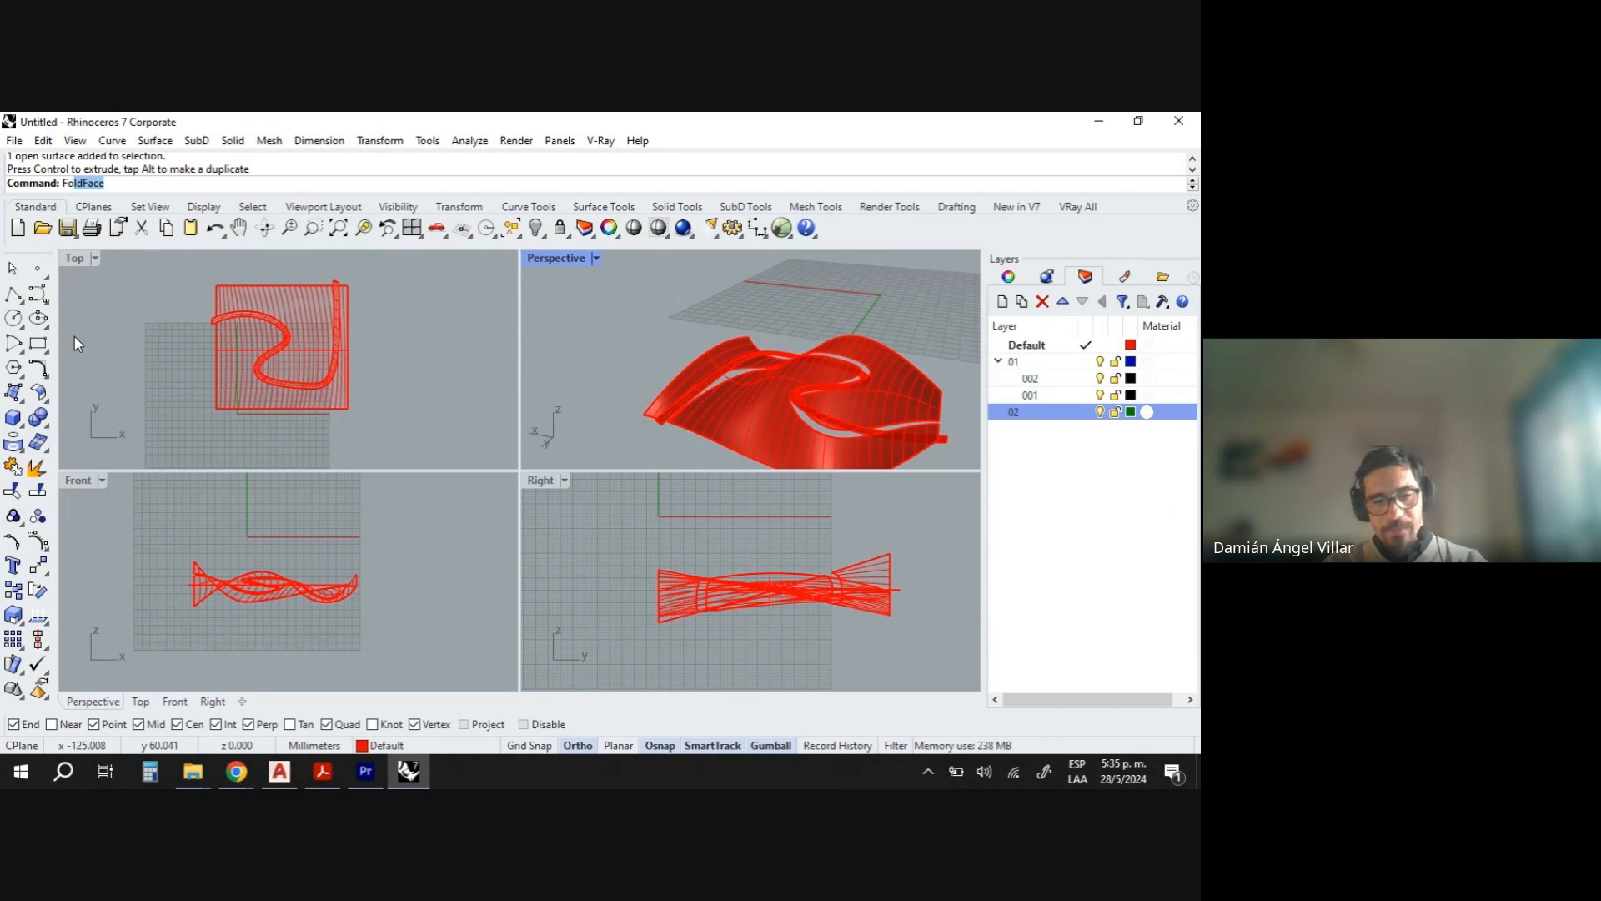
key(BackSpace)
key(BackSpace)
- Loft a surface between one edge of the swept surface and the matching trimmed edge of the lofted surface
text(Loft)
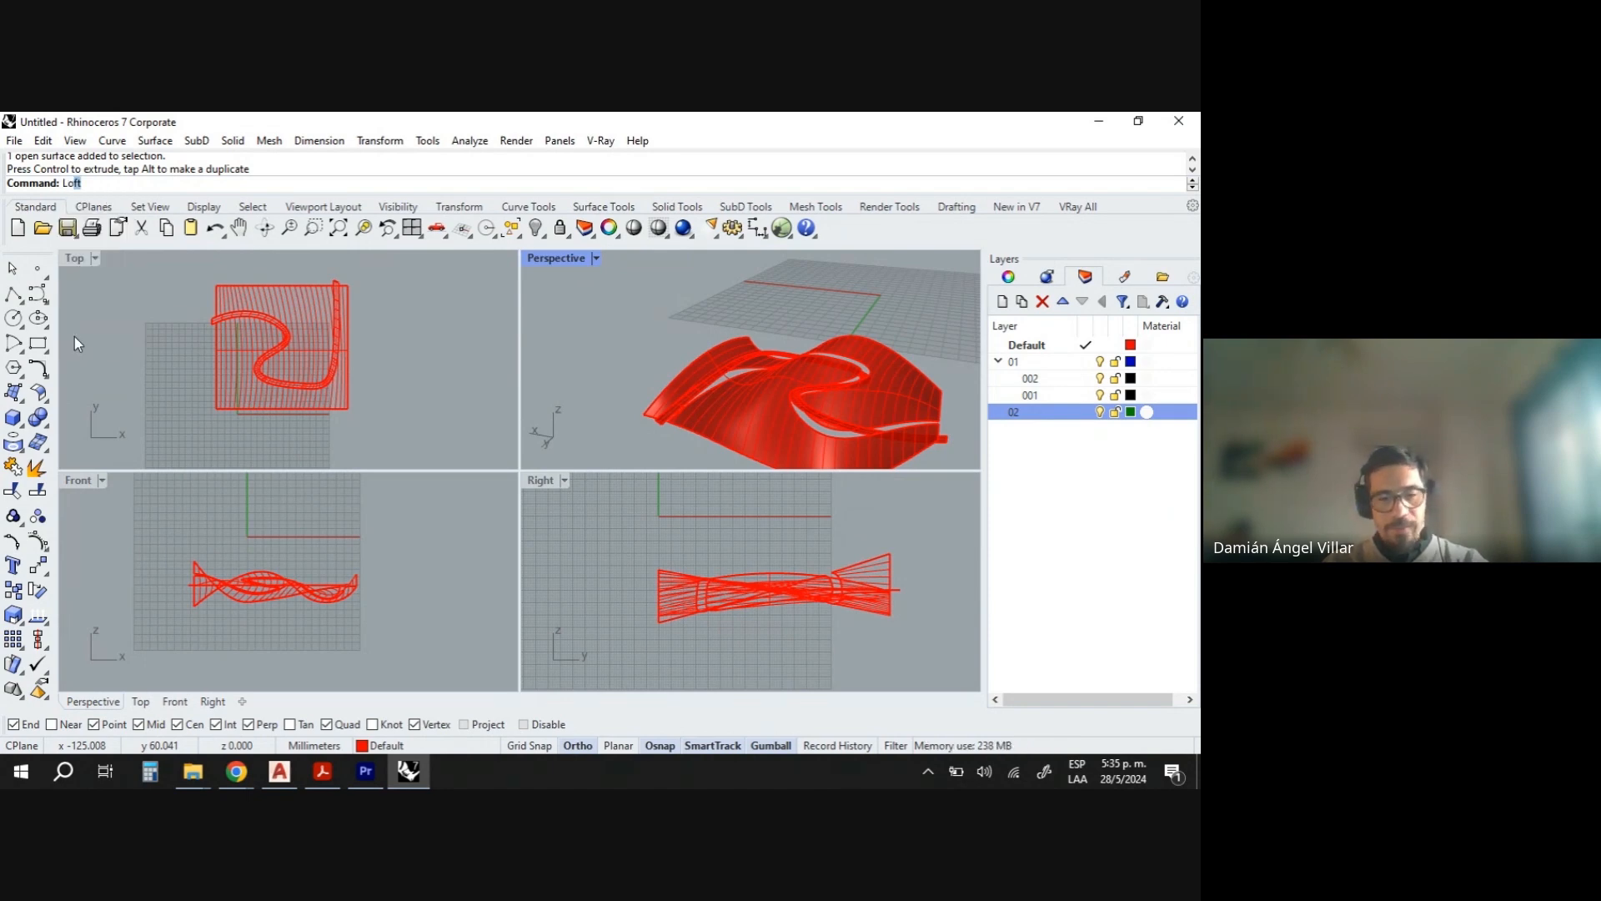
key(Return)
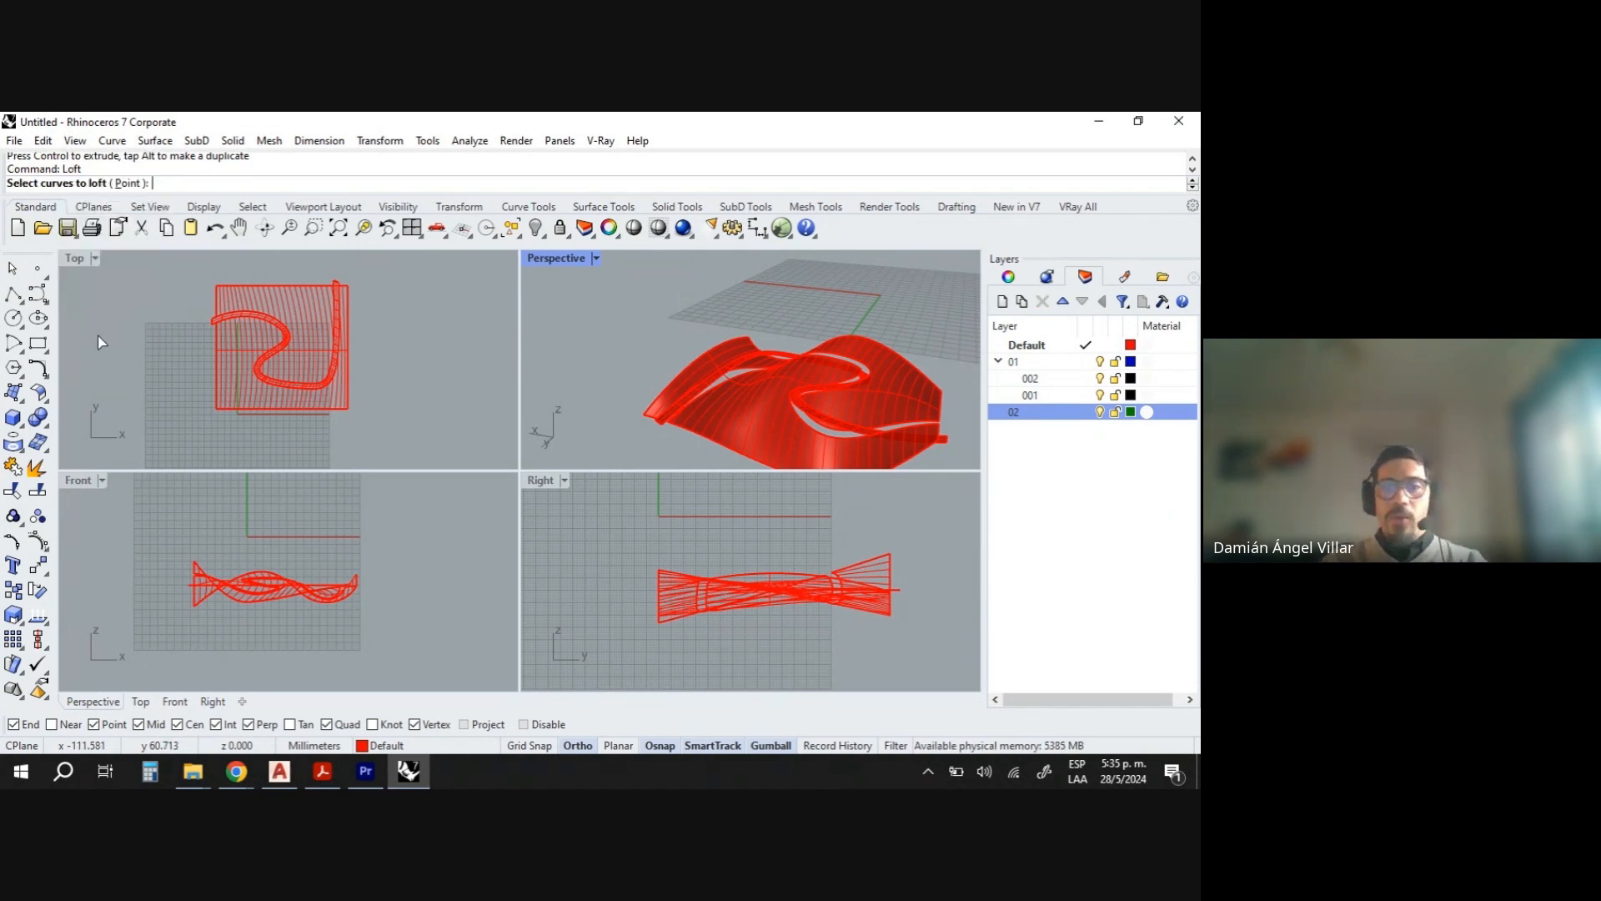
scroll(823, 429, up, 6)
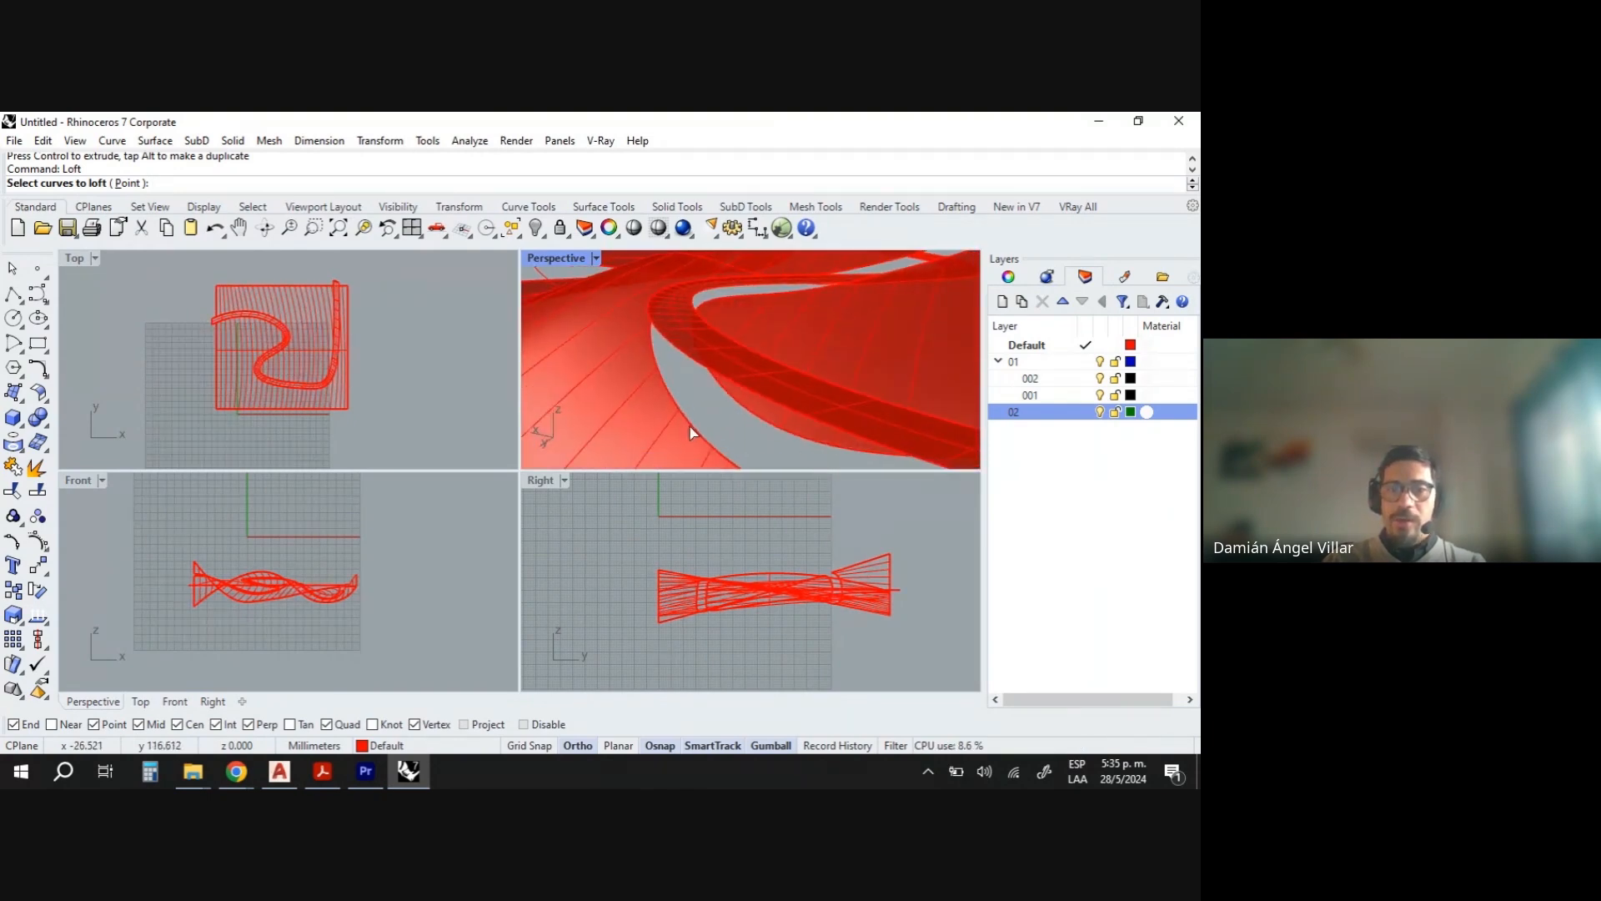
click(691, 430)
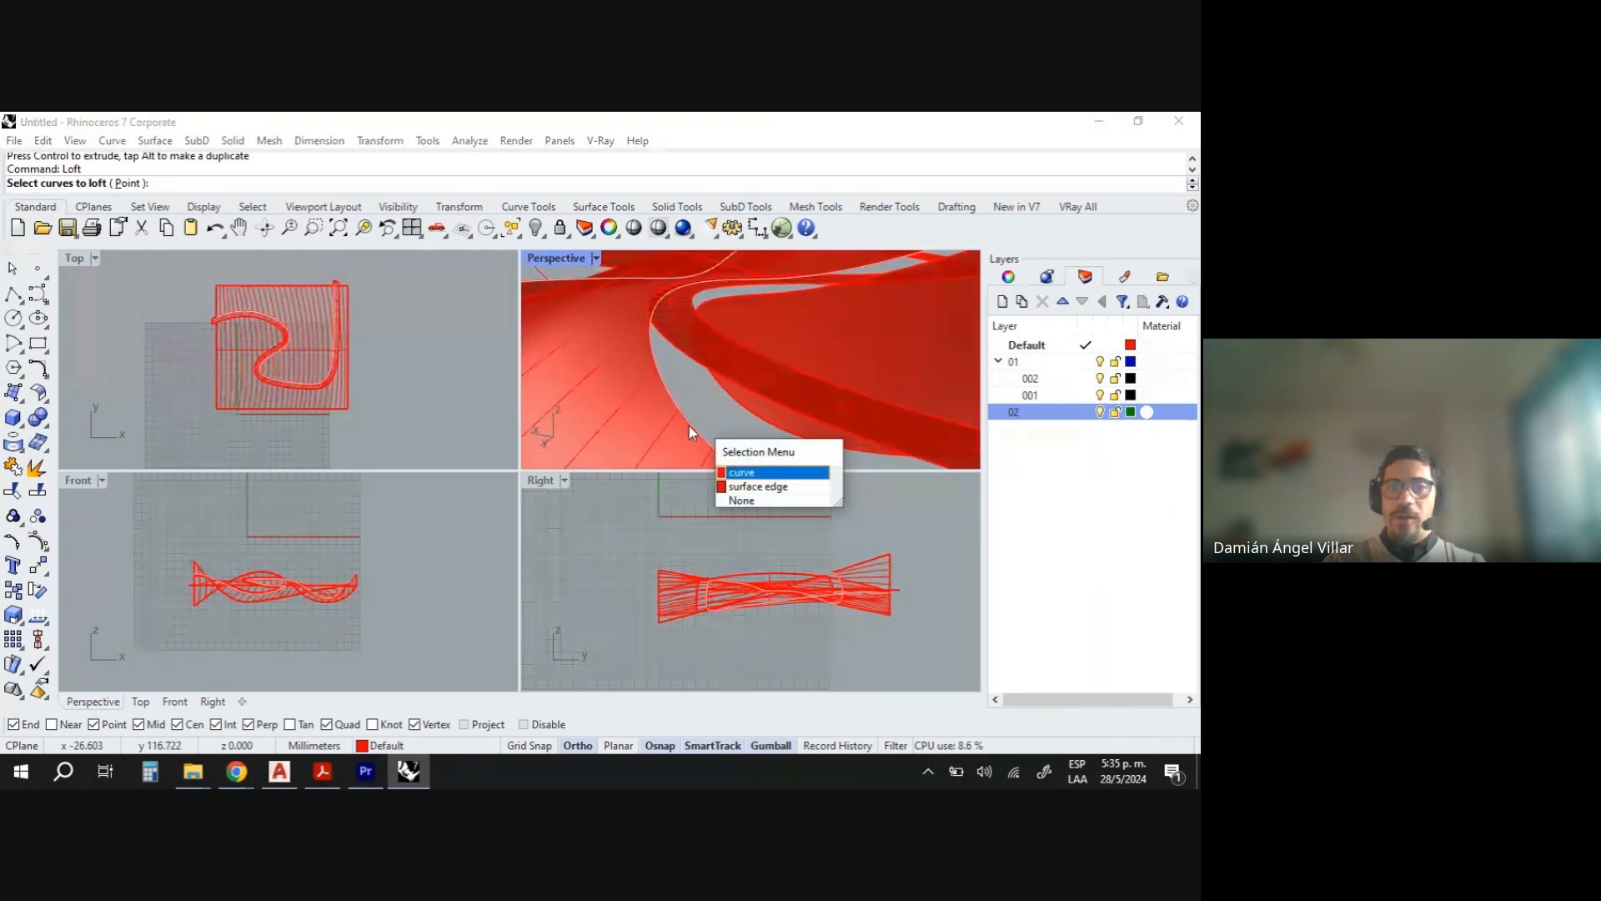
click(743, 473)
click(670, 351)
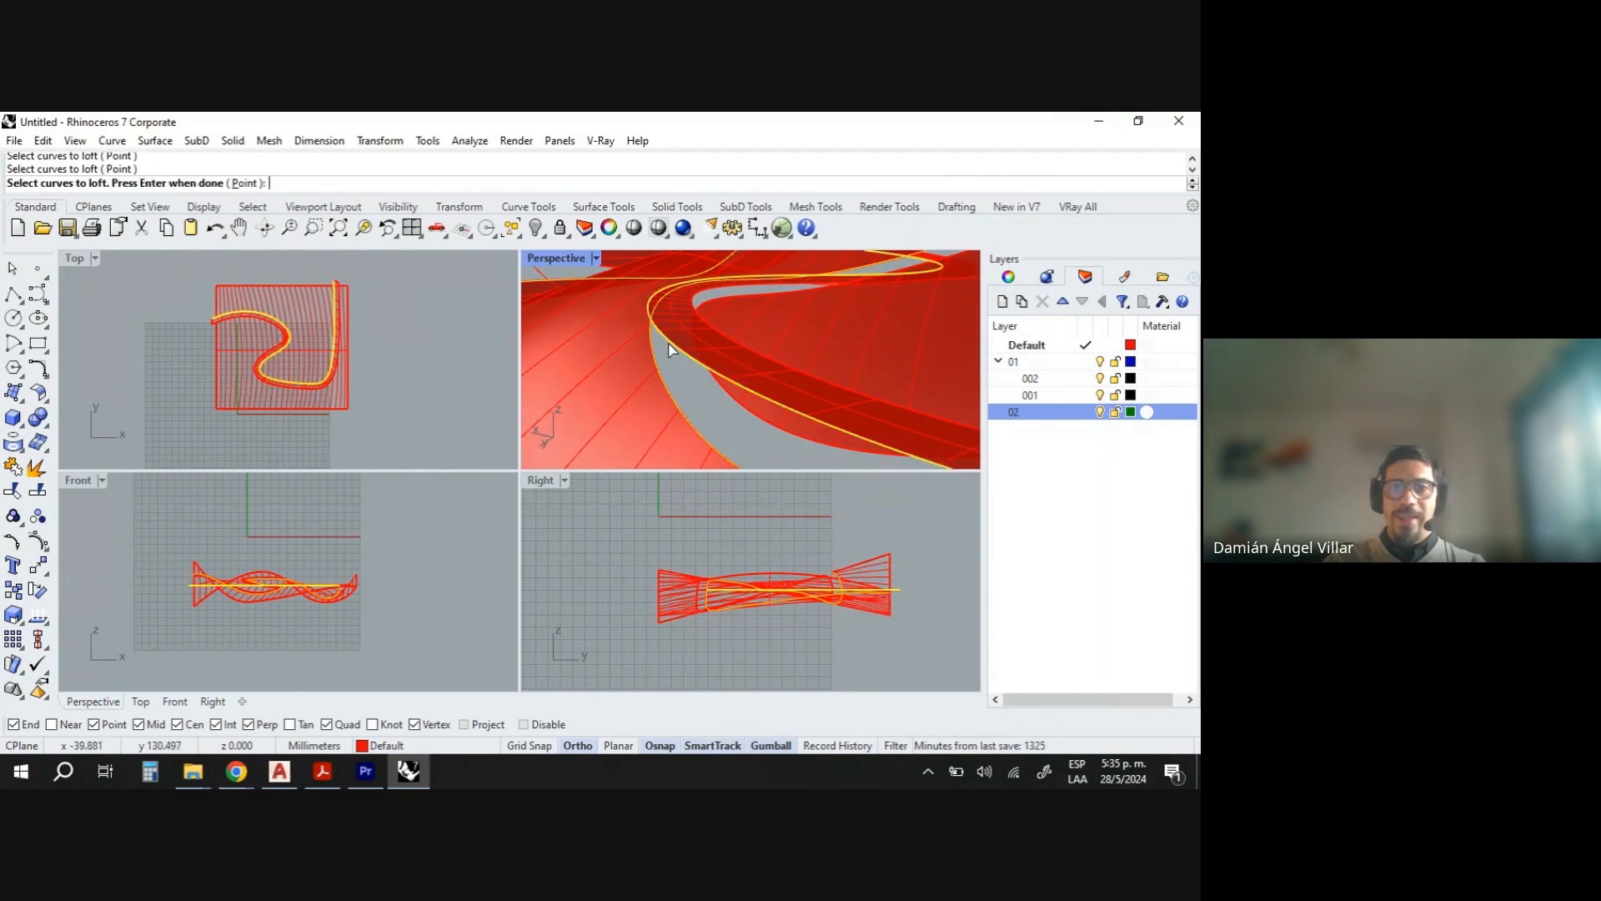
key(Return)
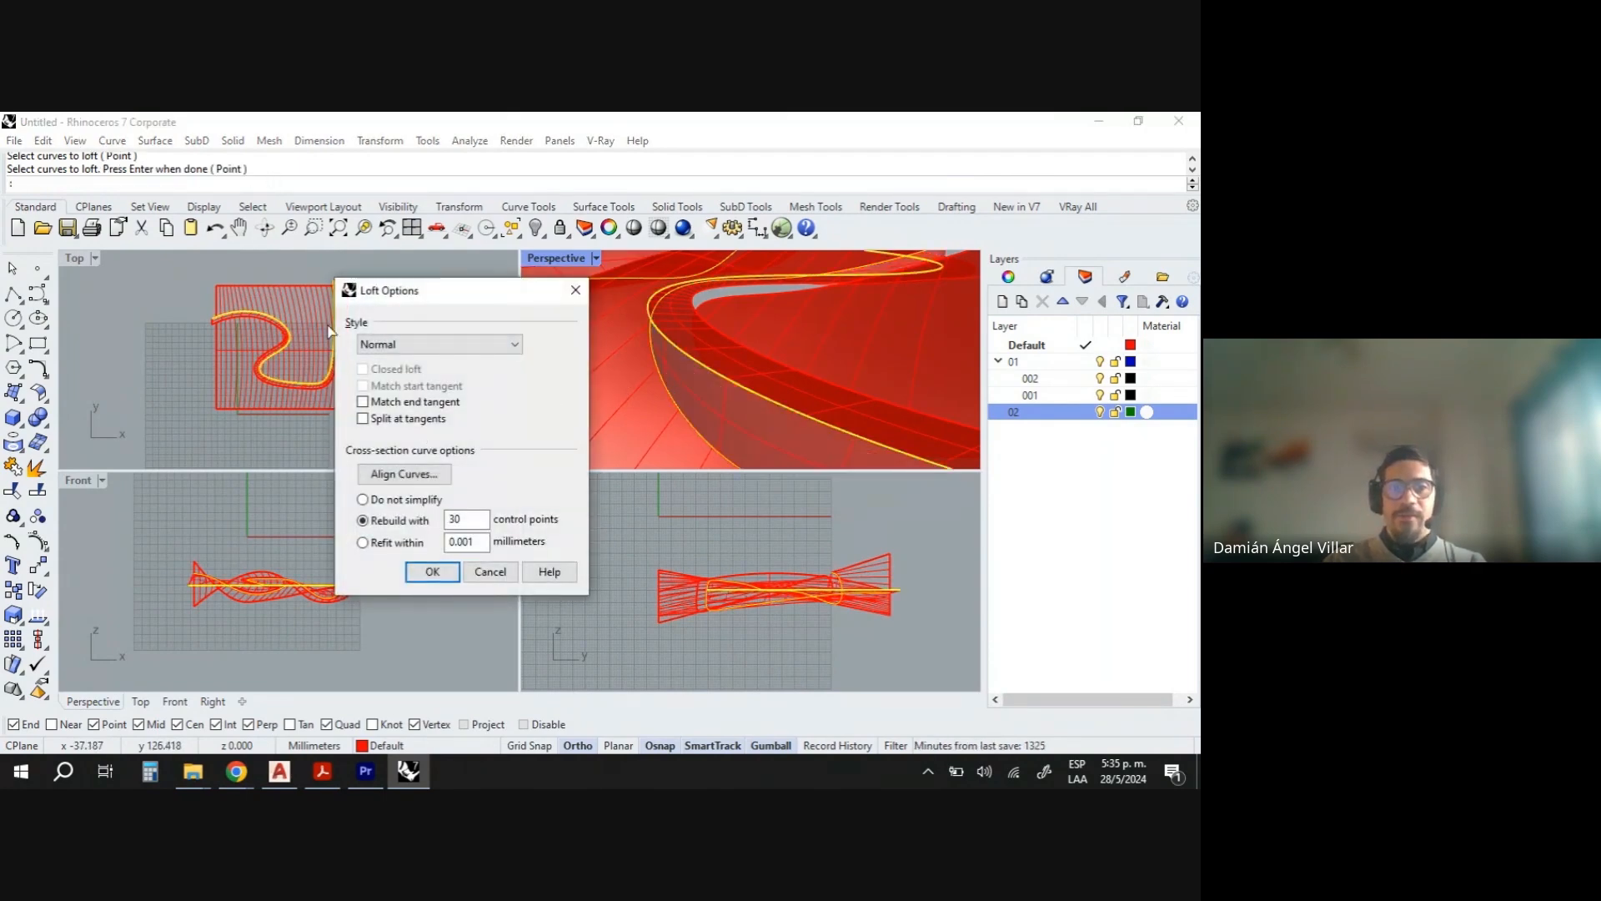
click(432, 572)
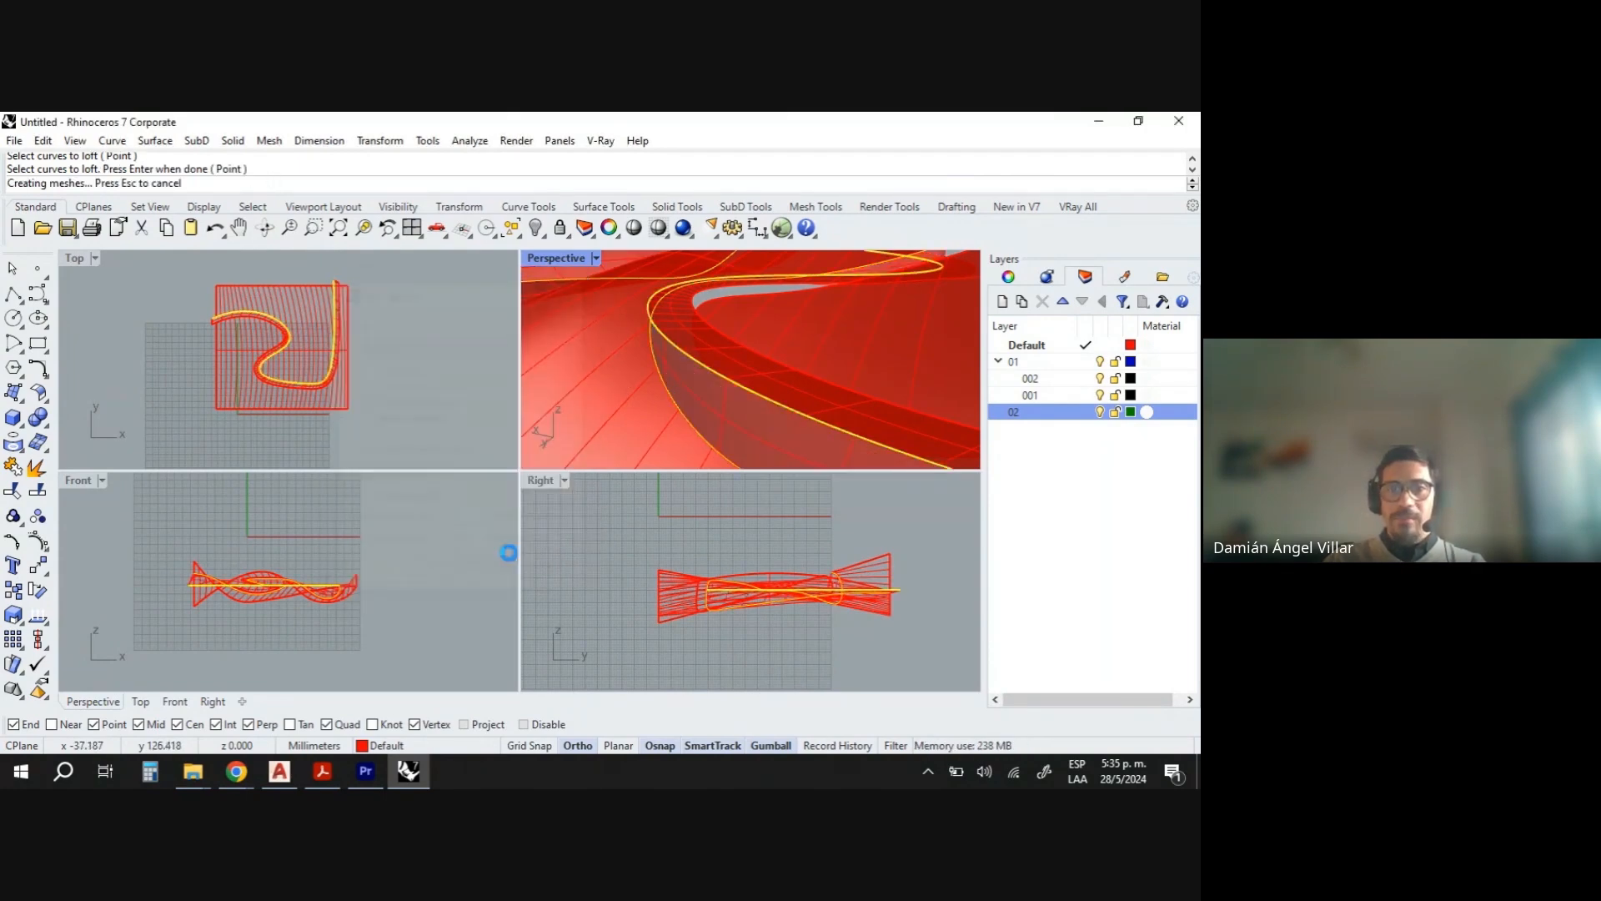
- Loft the other swept surface edge to the opposite trimmed edge, using Do not simplify
scroll(657, 361, down, 5)
scroll(770, 382, up, 8)
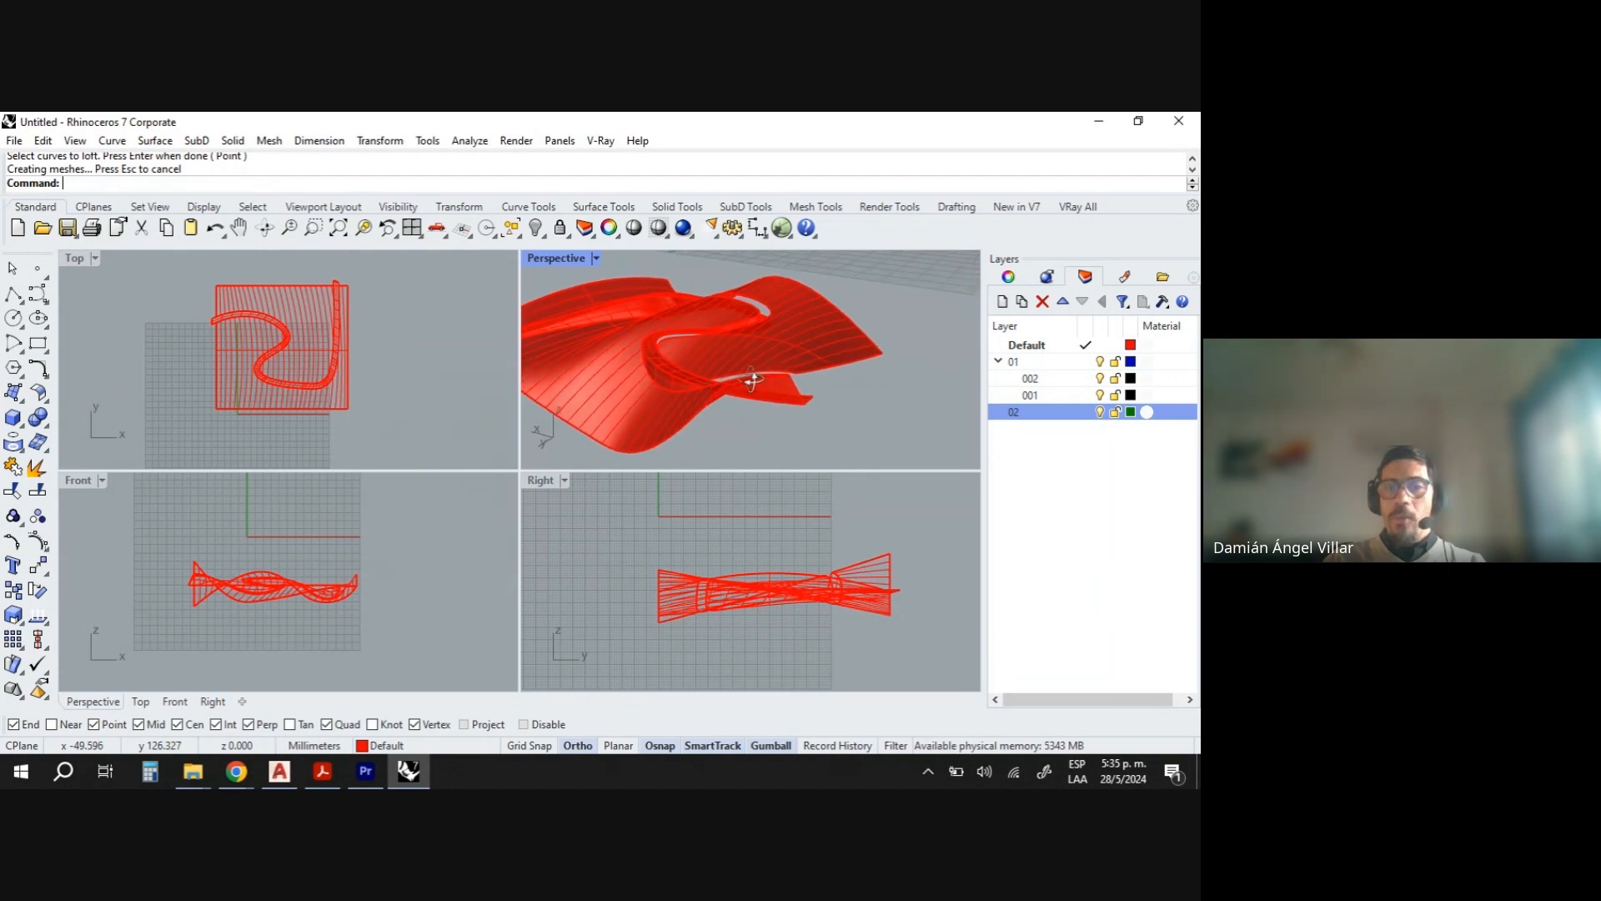
right_drag(692, 400, 841, 337)
right_drag(534, 407, 542, 354)
scroll(810, 323, up, 5)
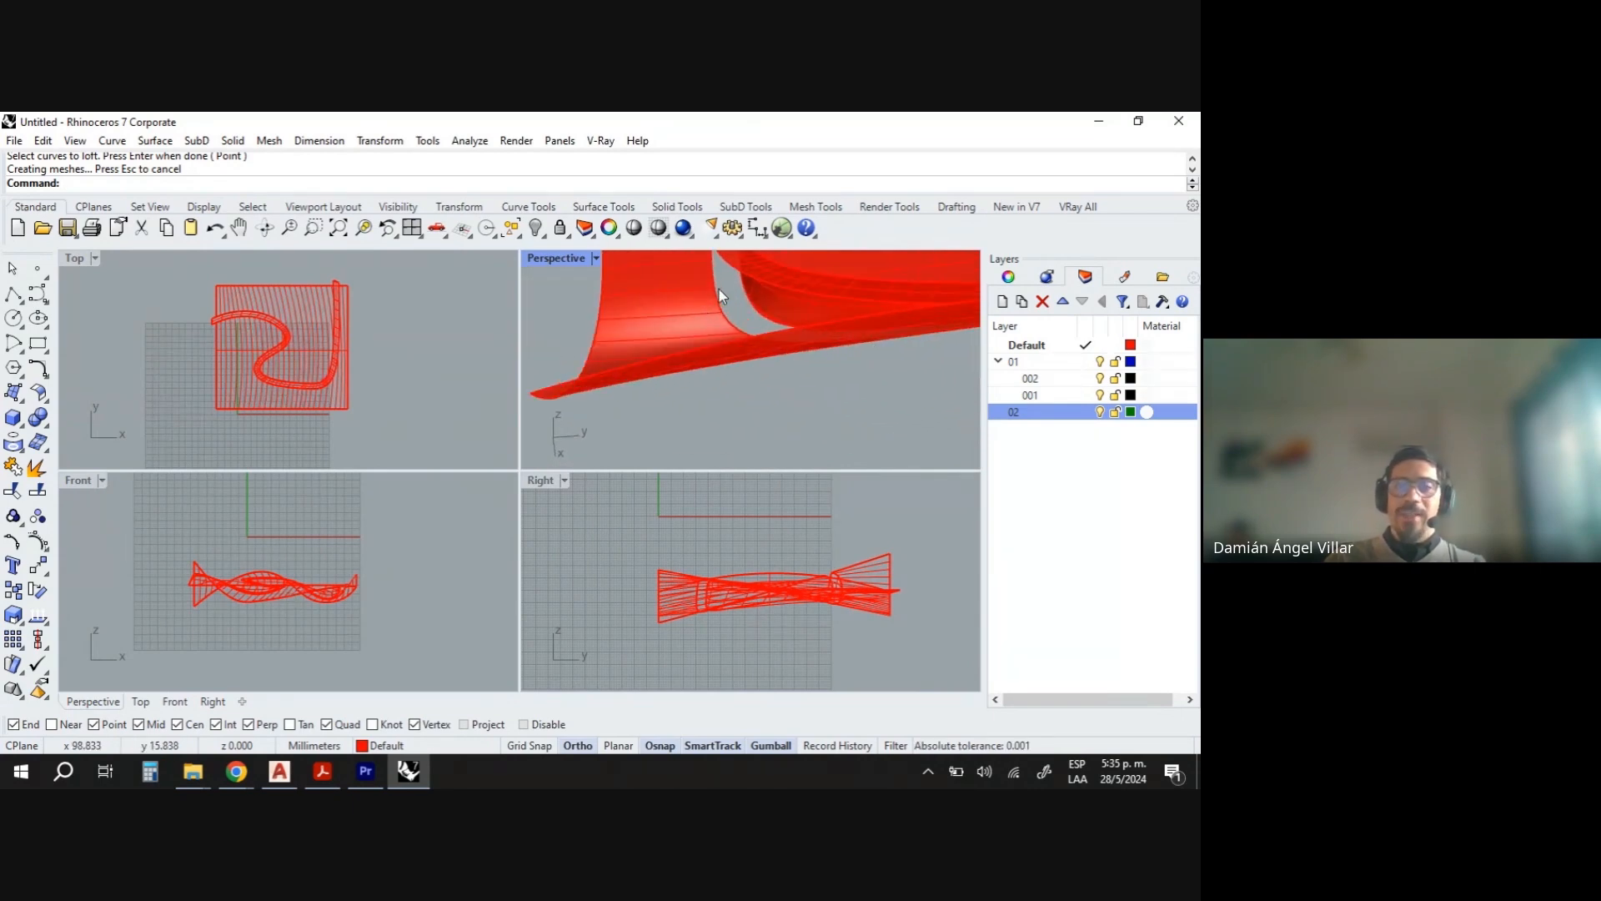
key(Return)
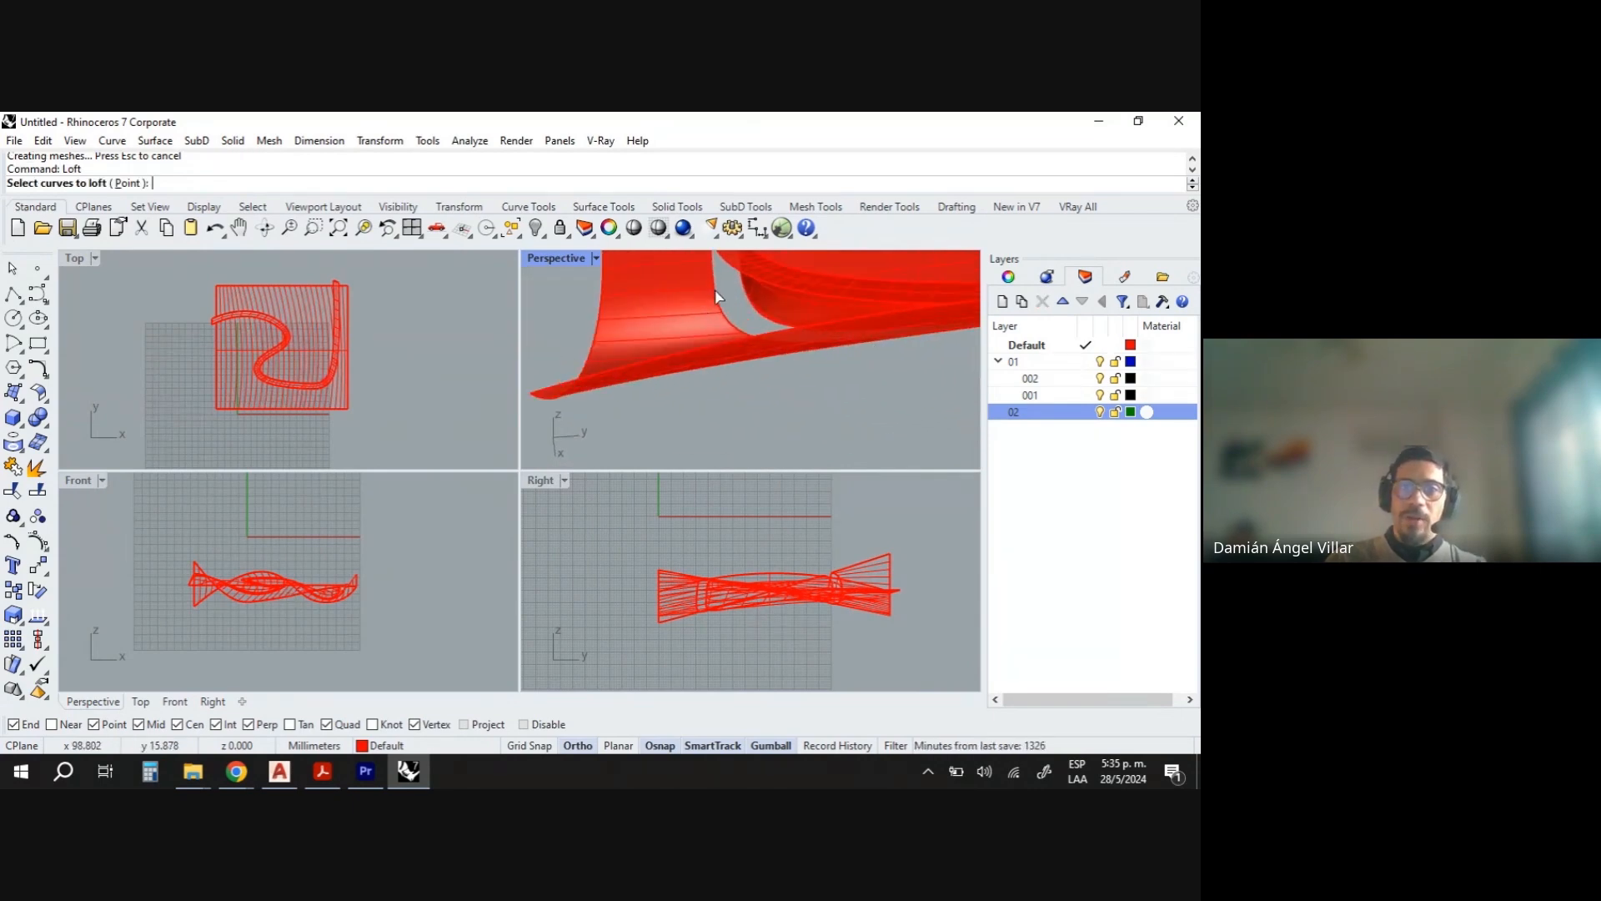
click(717, 296)
click(752, 333)
scroll(736, 313, up, 3)
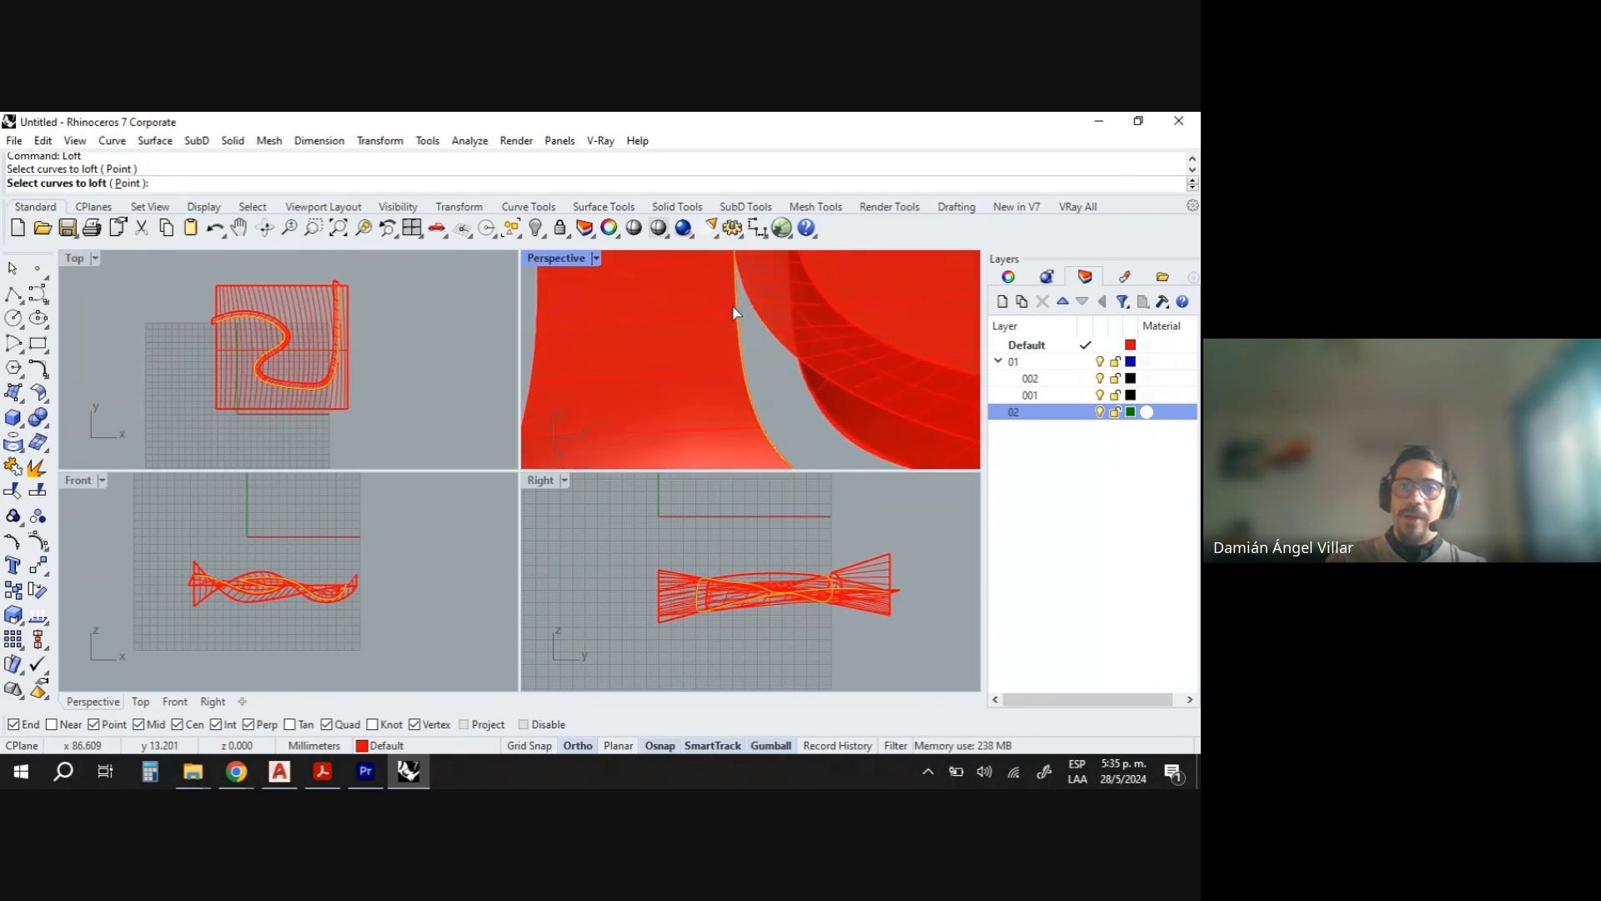
click(762, 324)
key(Return)
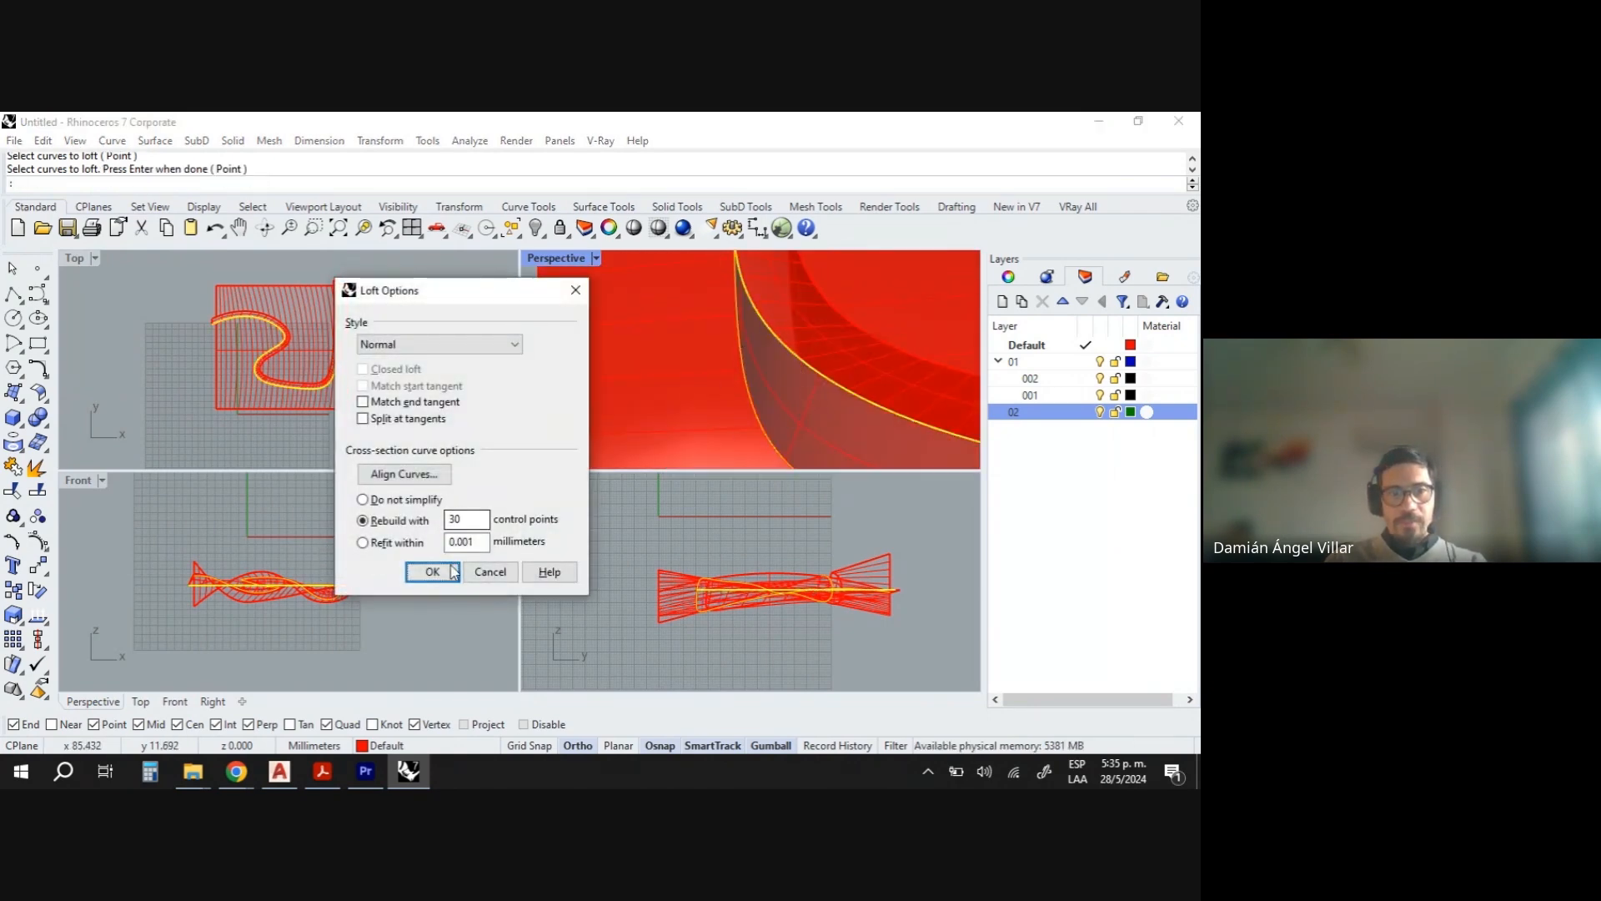
click(362, 500)
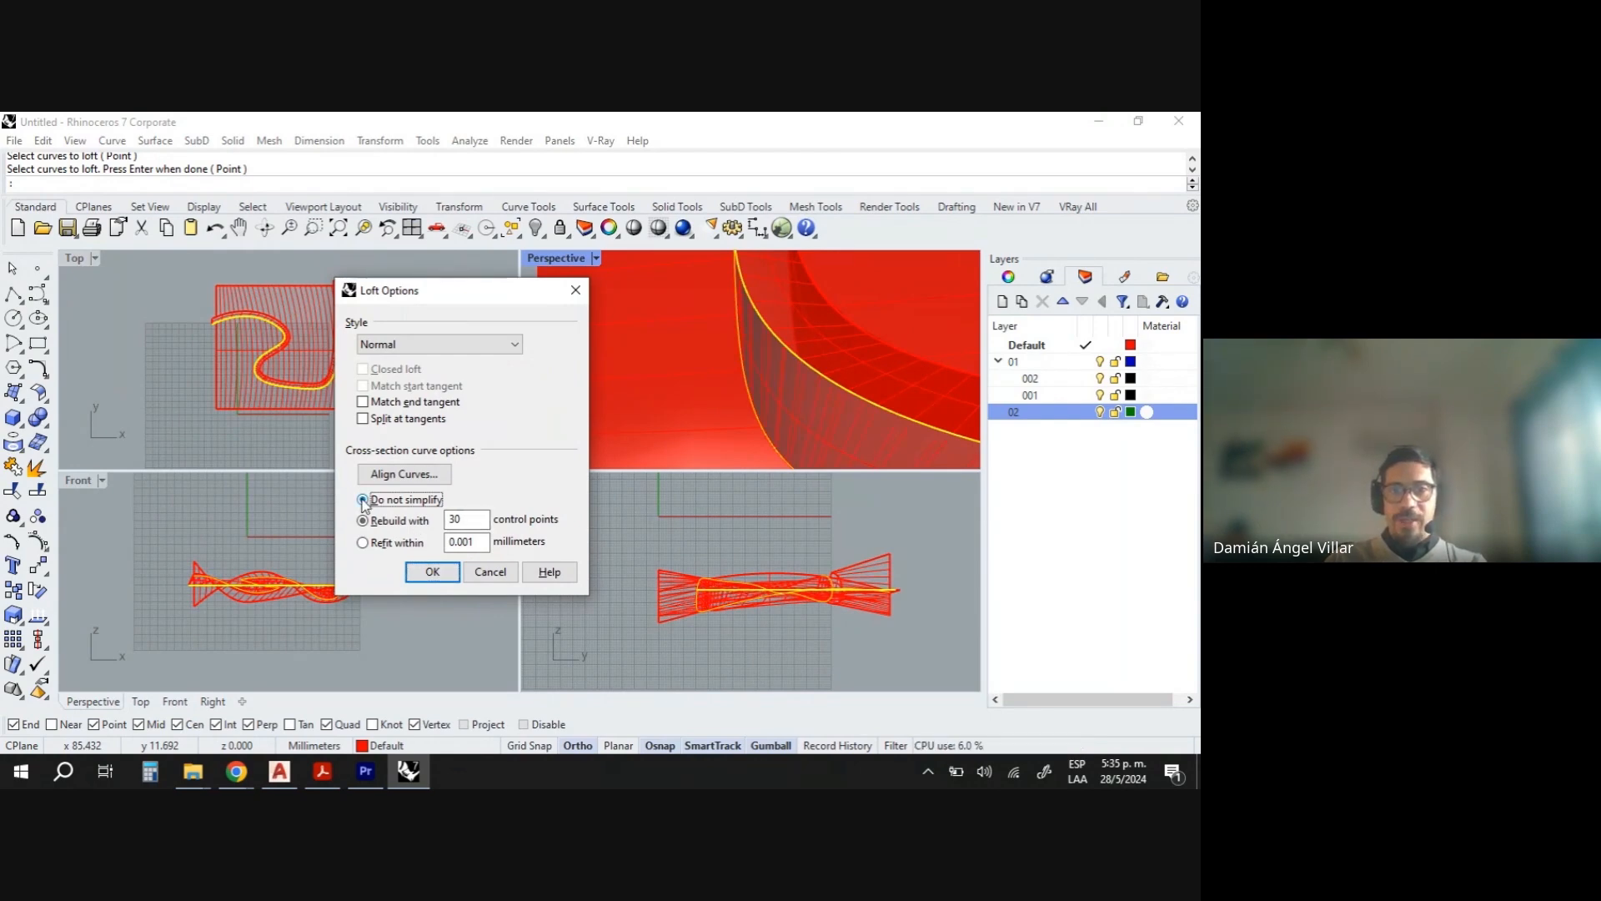
click(432, 571)
- Orbit and zoom the perspective view to examine the new loft surfaces joining the swept and lofted surfaces
mouse_move(808, 402)
right_down()
mouse_move(779, 298)
mouse_move(807, 325)
mouse_move(712, 314)
mouse_move(602, 337)
mouse_move(754, 325)
mouse_move(757, 397)
mouse_move(862, 293)
mouse_move(812, 373)
right_up()
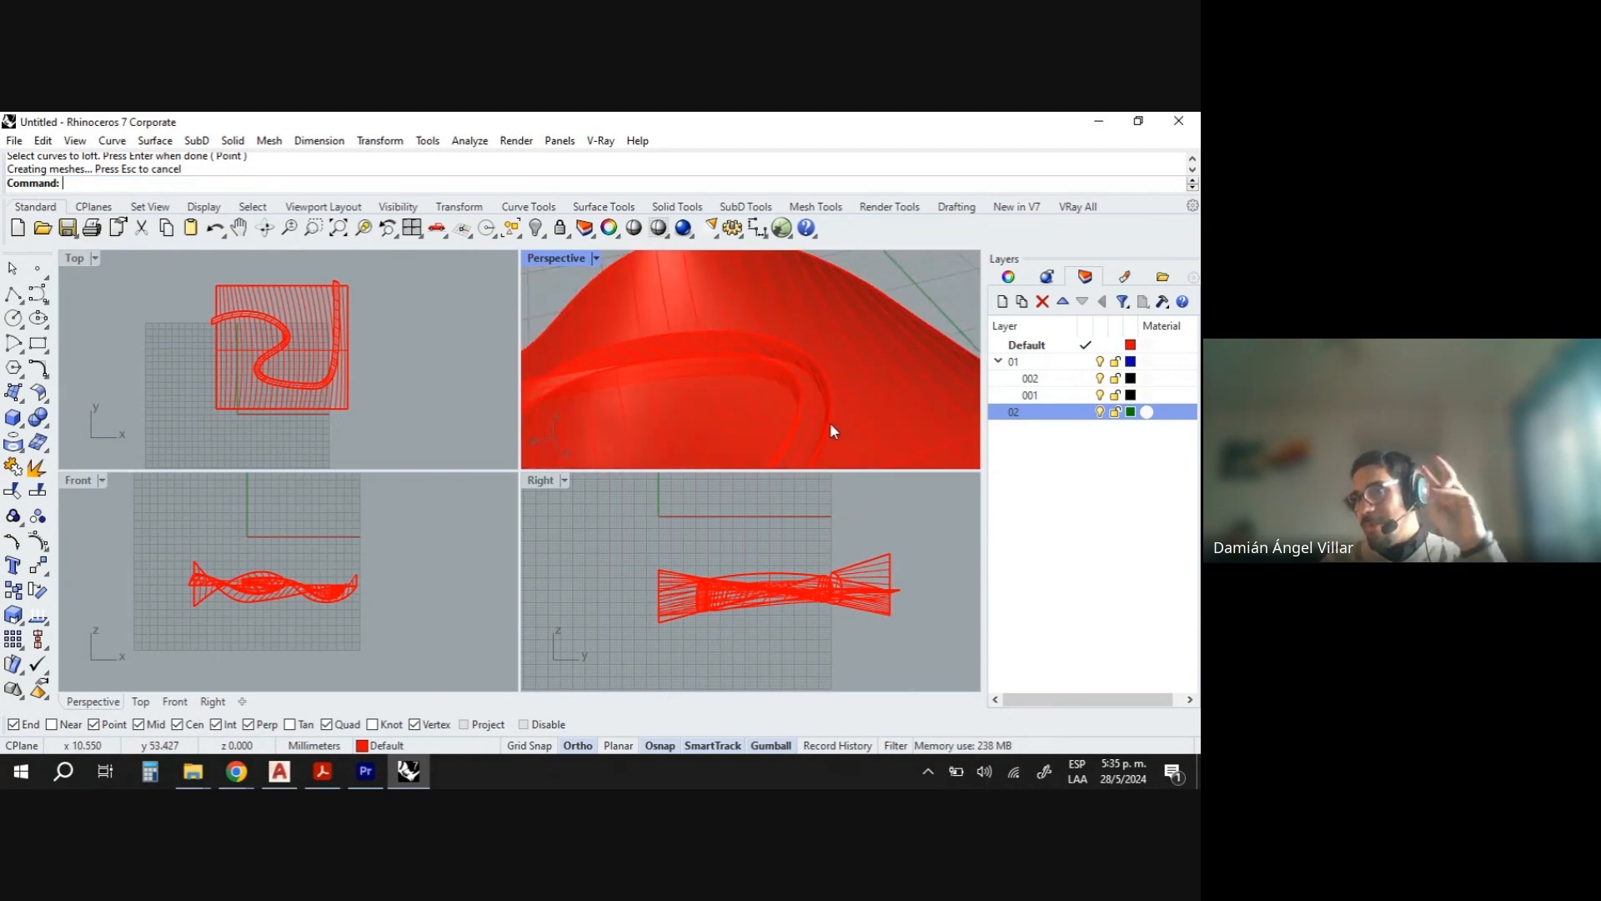
mouse_move(809, 417)
right_down()
mouse_move(839, 328)
mouse_move(859, 321)
mouse_move(829, 350)
mouse_move(729, 265)
mouse_move(745, 306)
mouse_move(715, 329)
mouse_move(788, 308)
mouse_move(762, 347)
mouse_move(776, 417)
mouse_move(868, 422)
mouse_move(761, 381)
right_up()
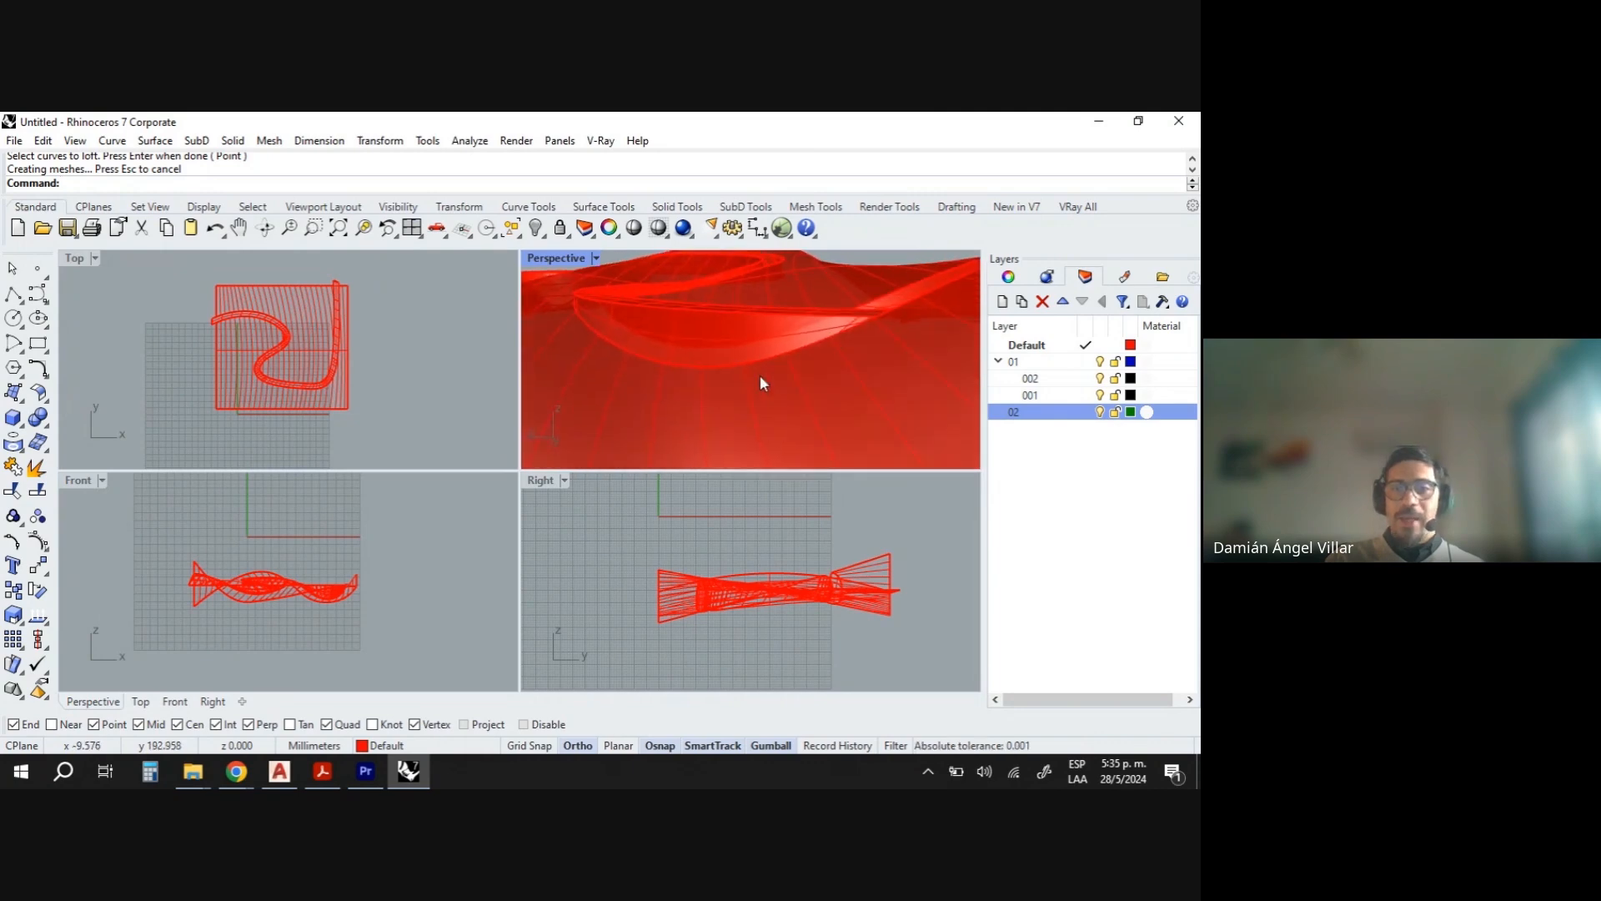
right_drag(796, 326, 738, 373)
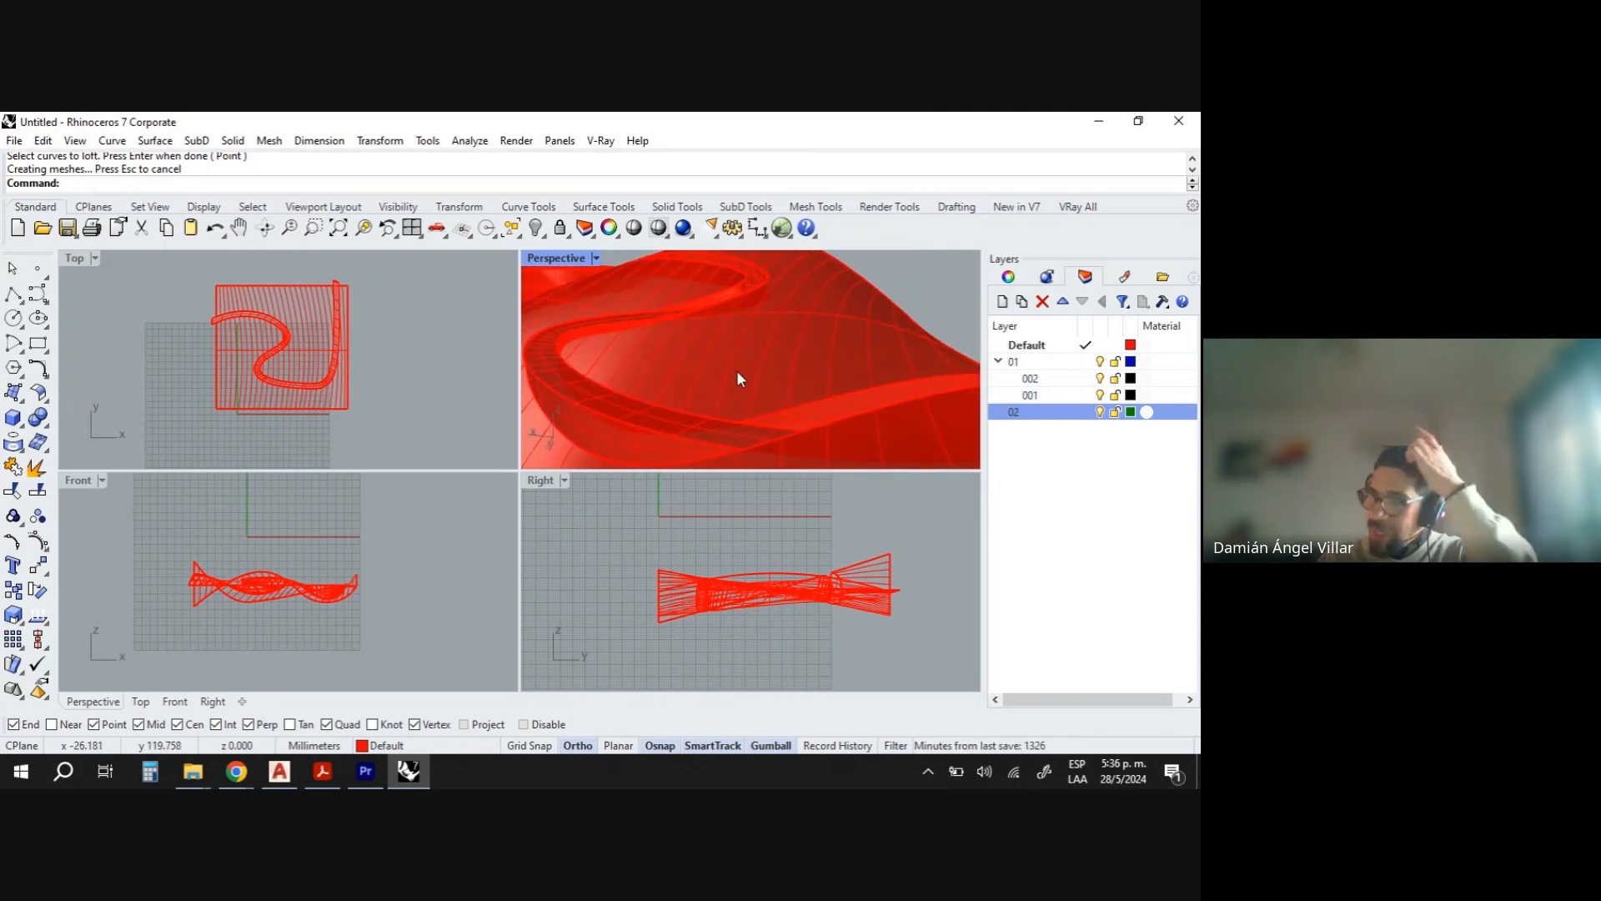
right_drag(675, 322, 724, 390)
scroll(761, 378, down, 5)
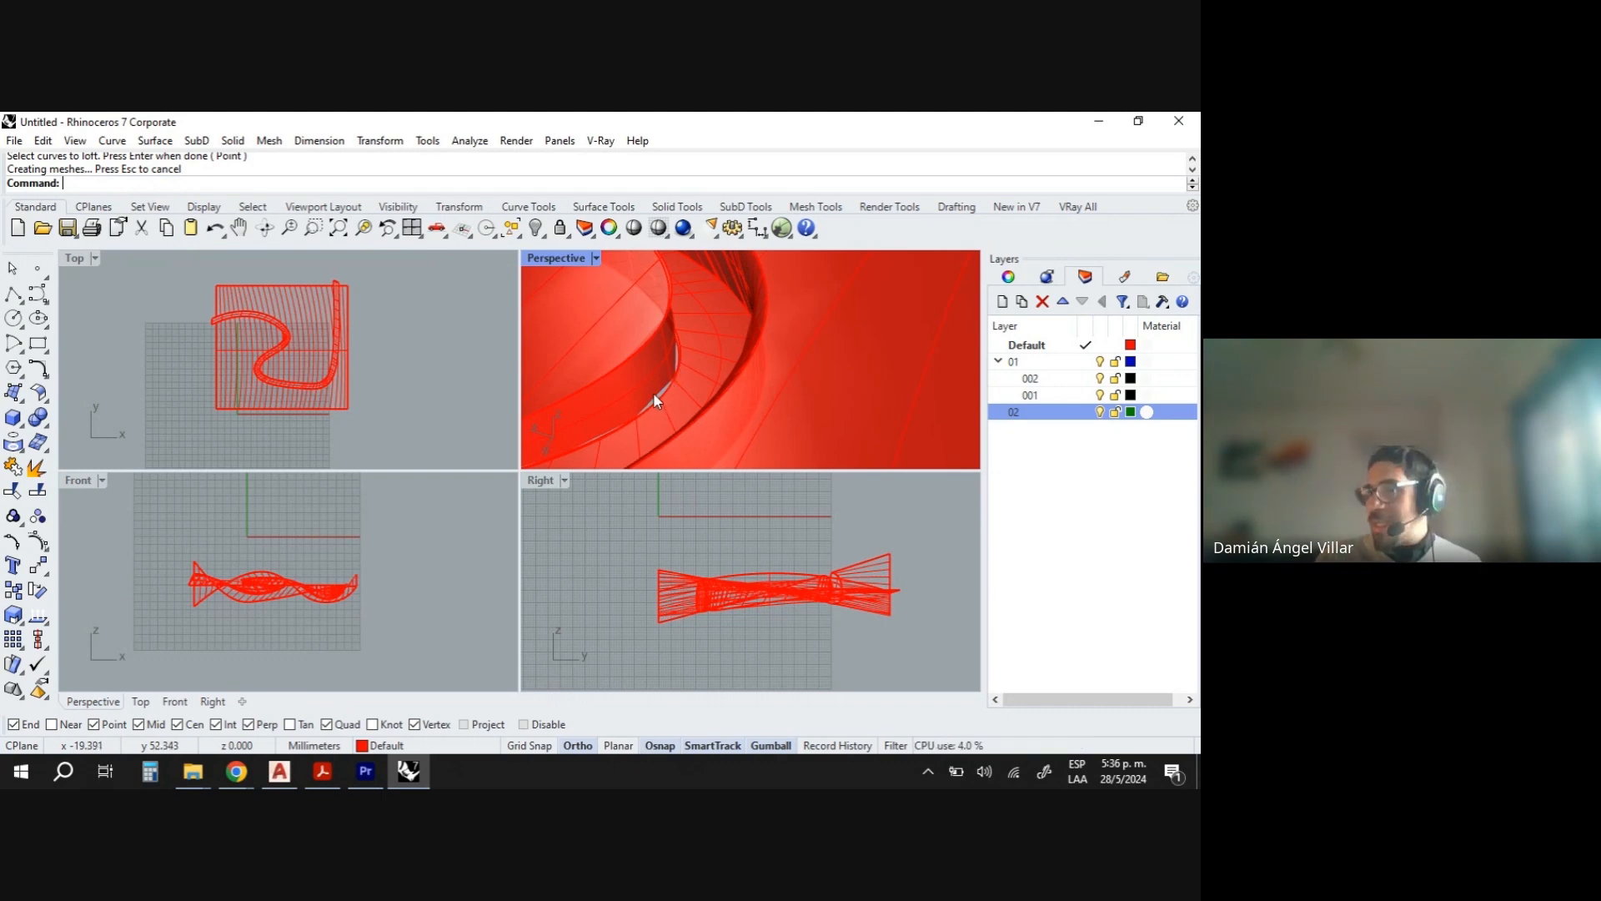
scroll(743, 333, down, 5)
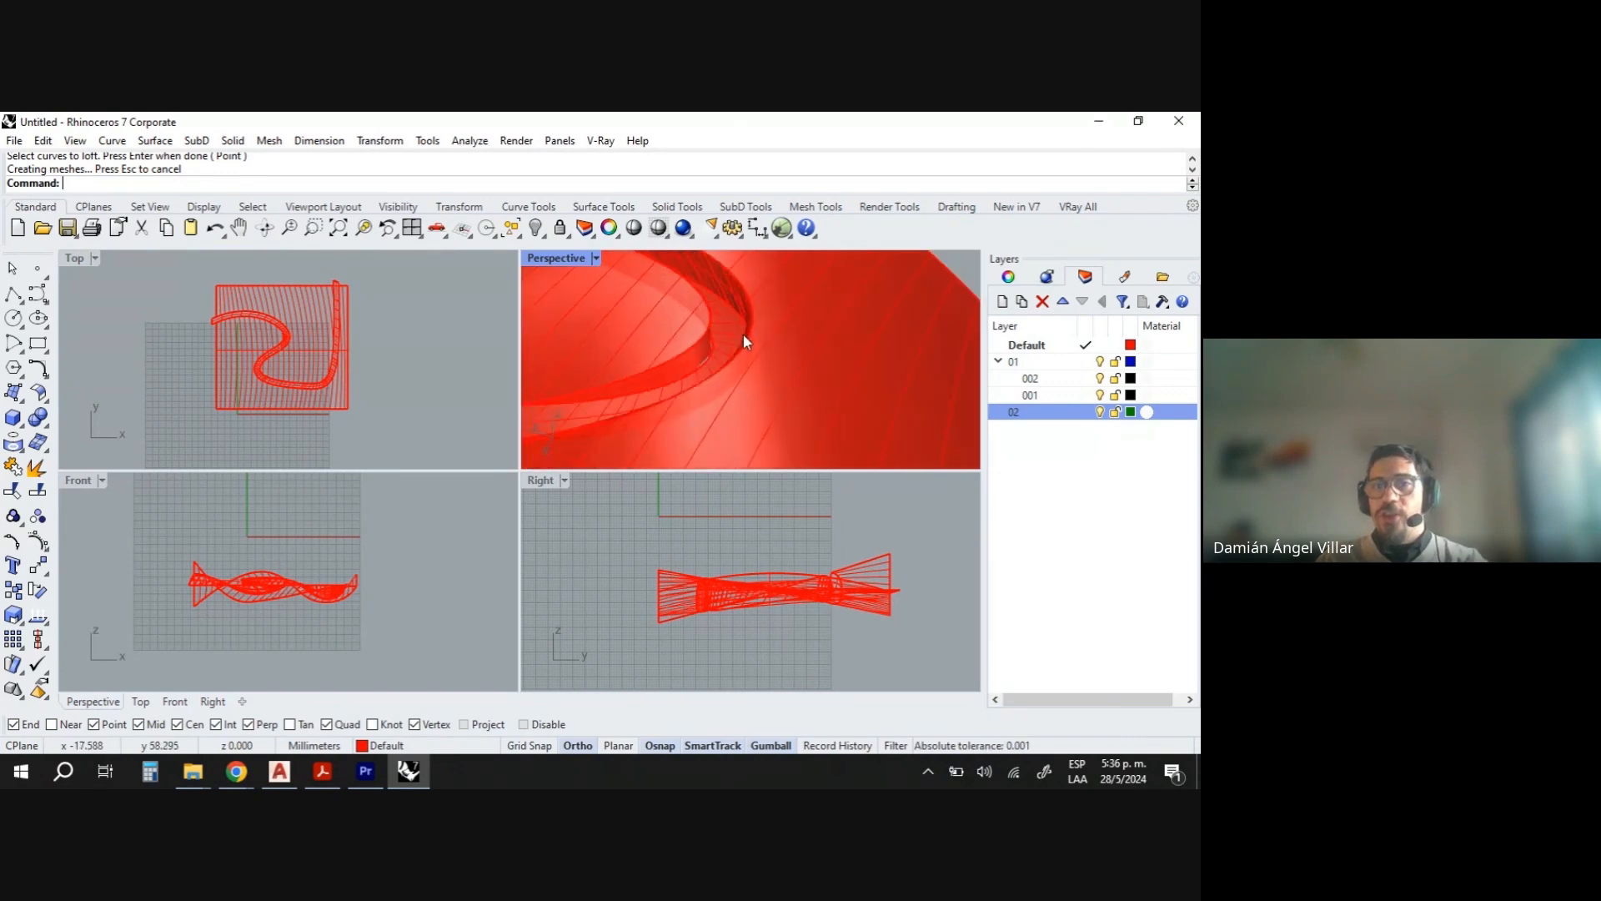
- Delete one of the connecting loft surfaces between the swept and lofted surfaces
scroll(704, 347, up, 5)
click(714, 358)
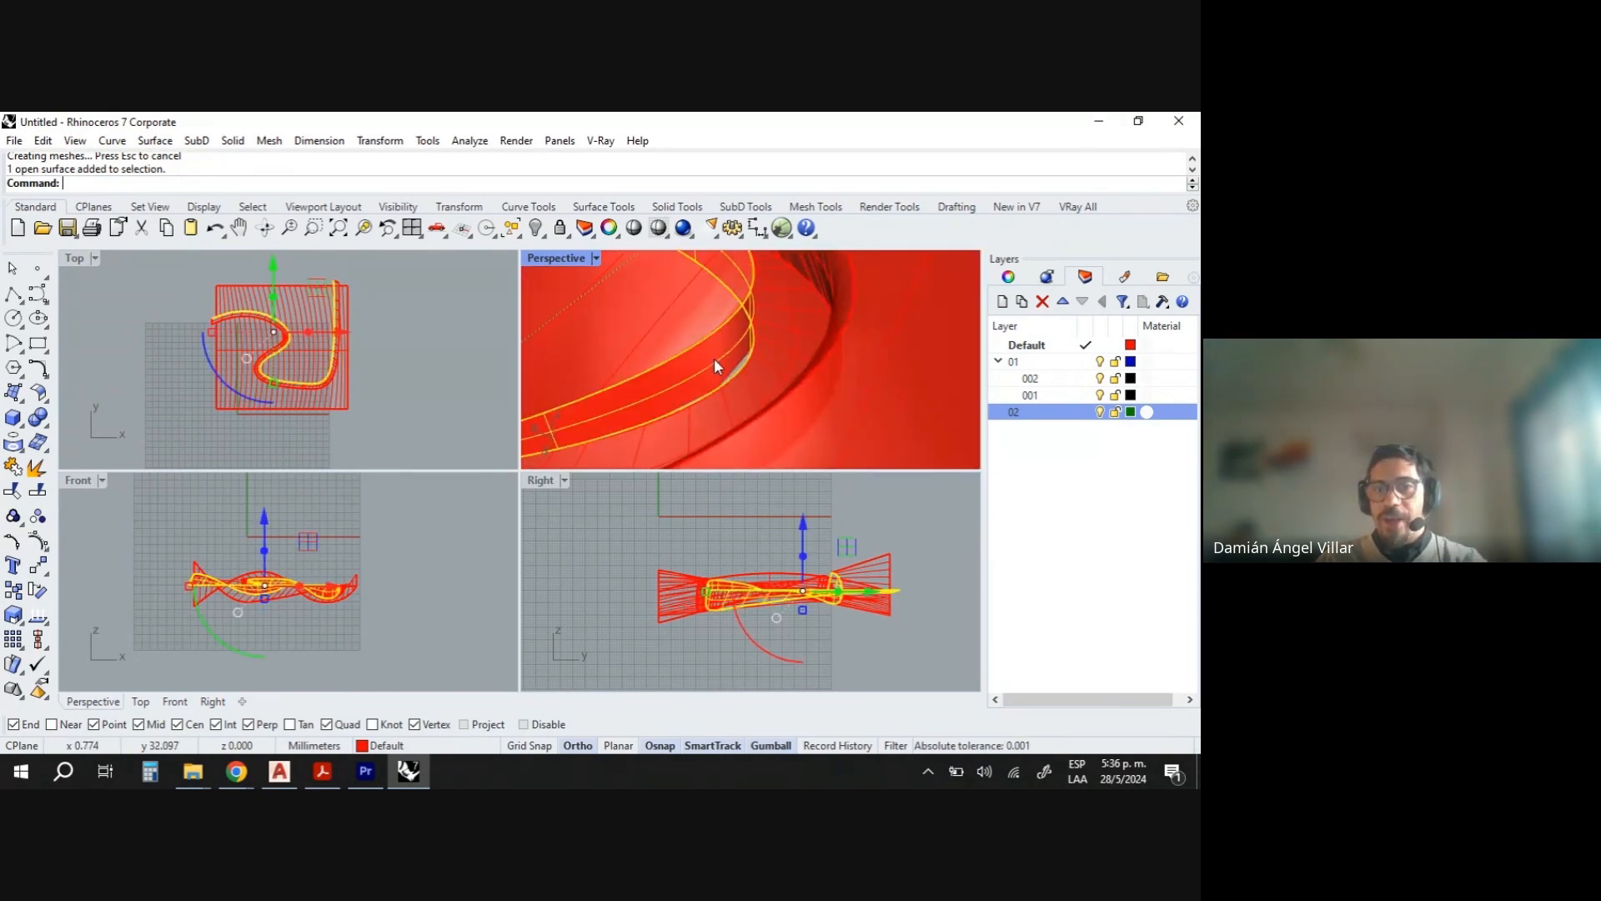
key(Delete)
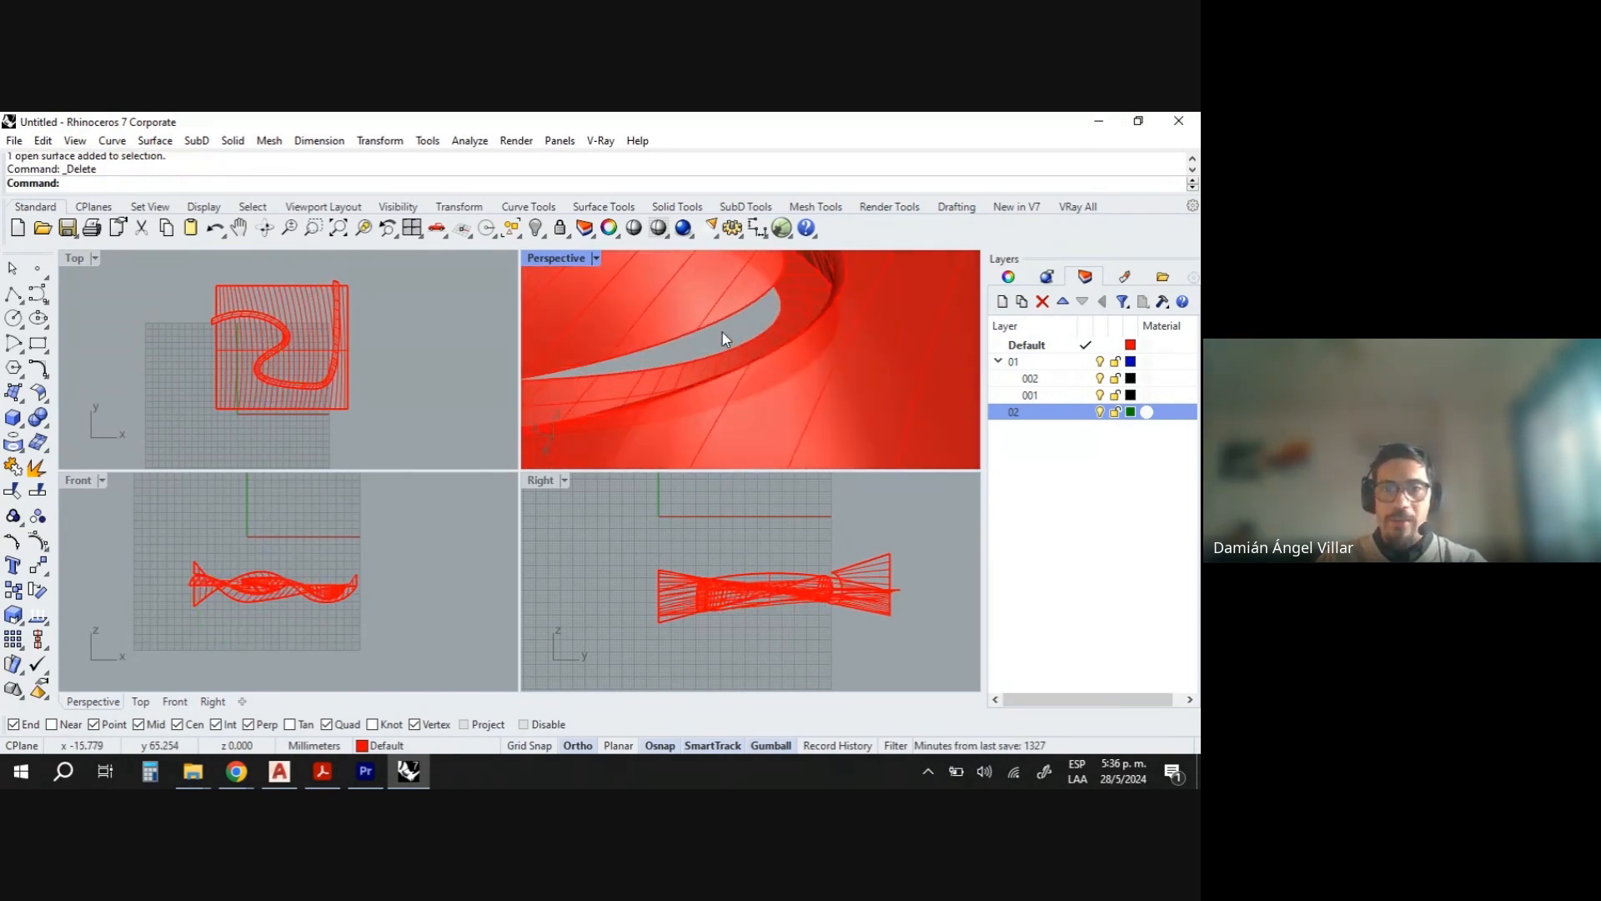
- Loft a new surface between the swept surface edge and the matching trimmed edge, using Do not simplify
text(Loft)
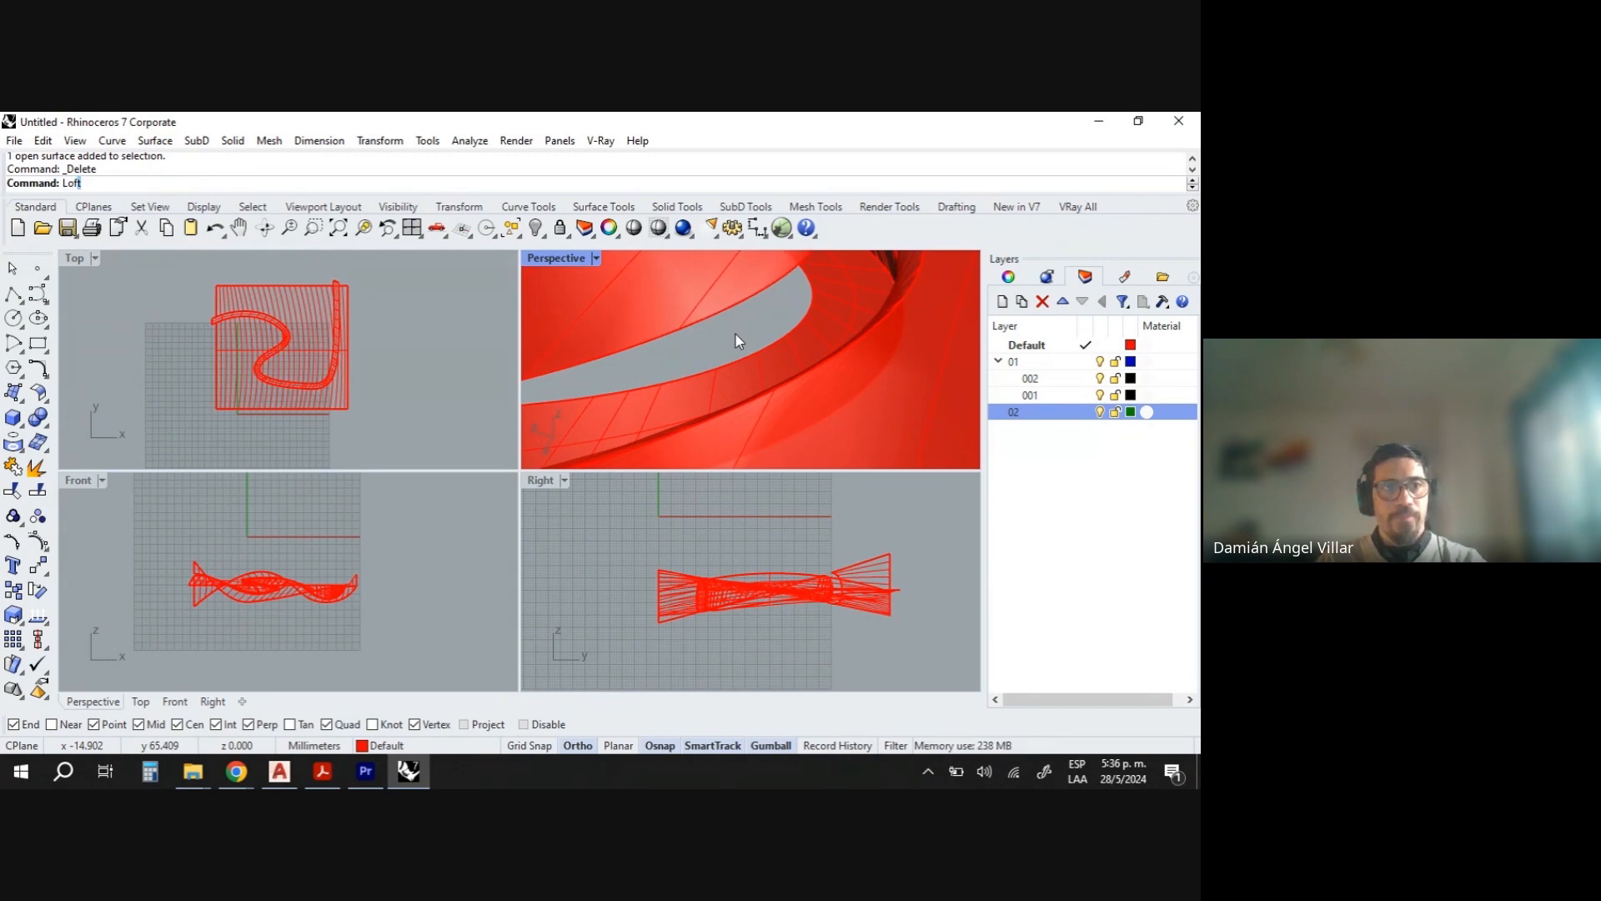
key(Return)
click(757, 292)
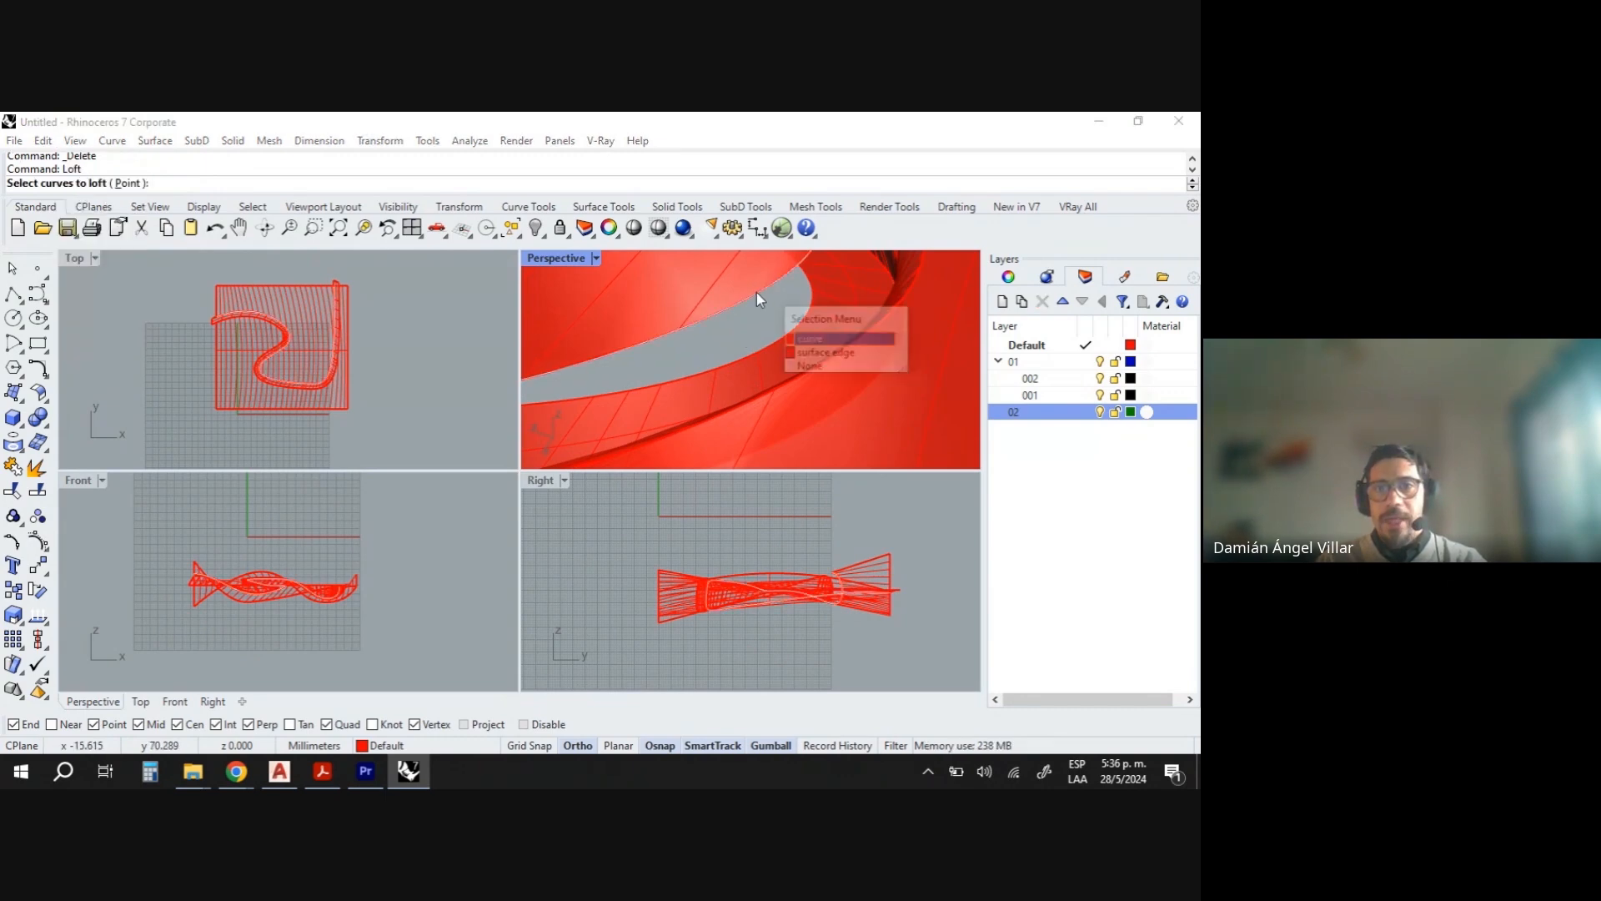
click(796, 340)
click(780, 346)
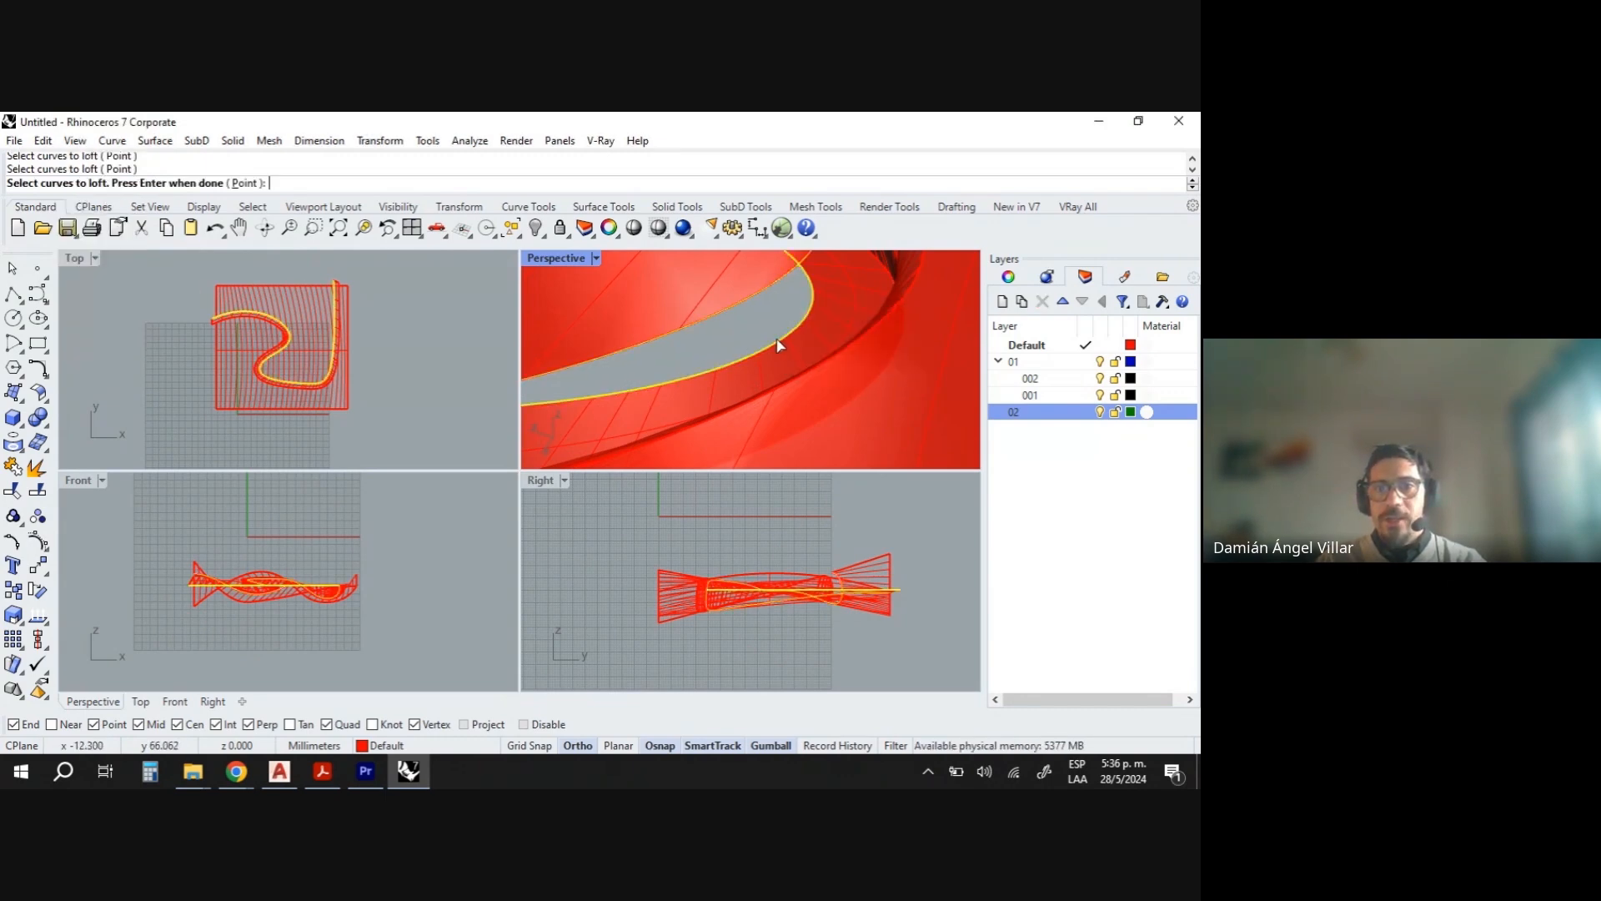
key(Return)
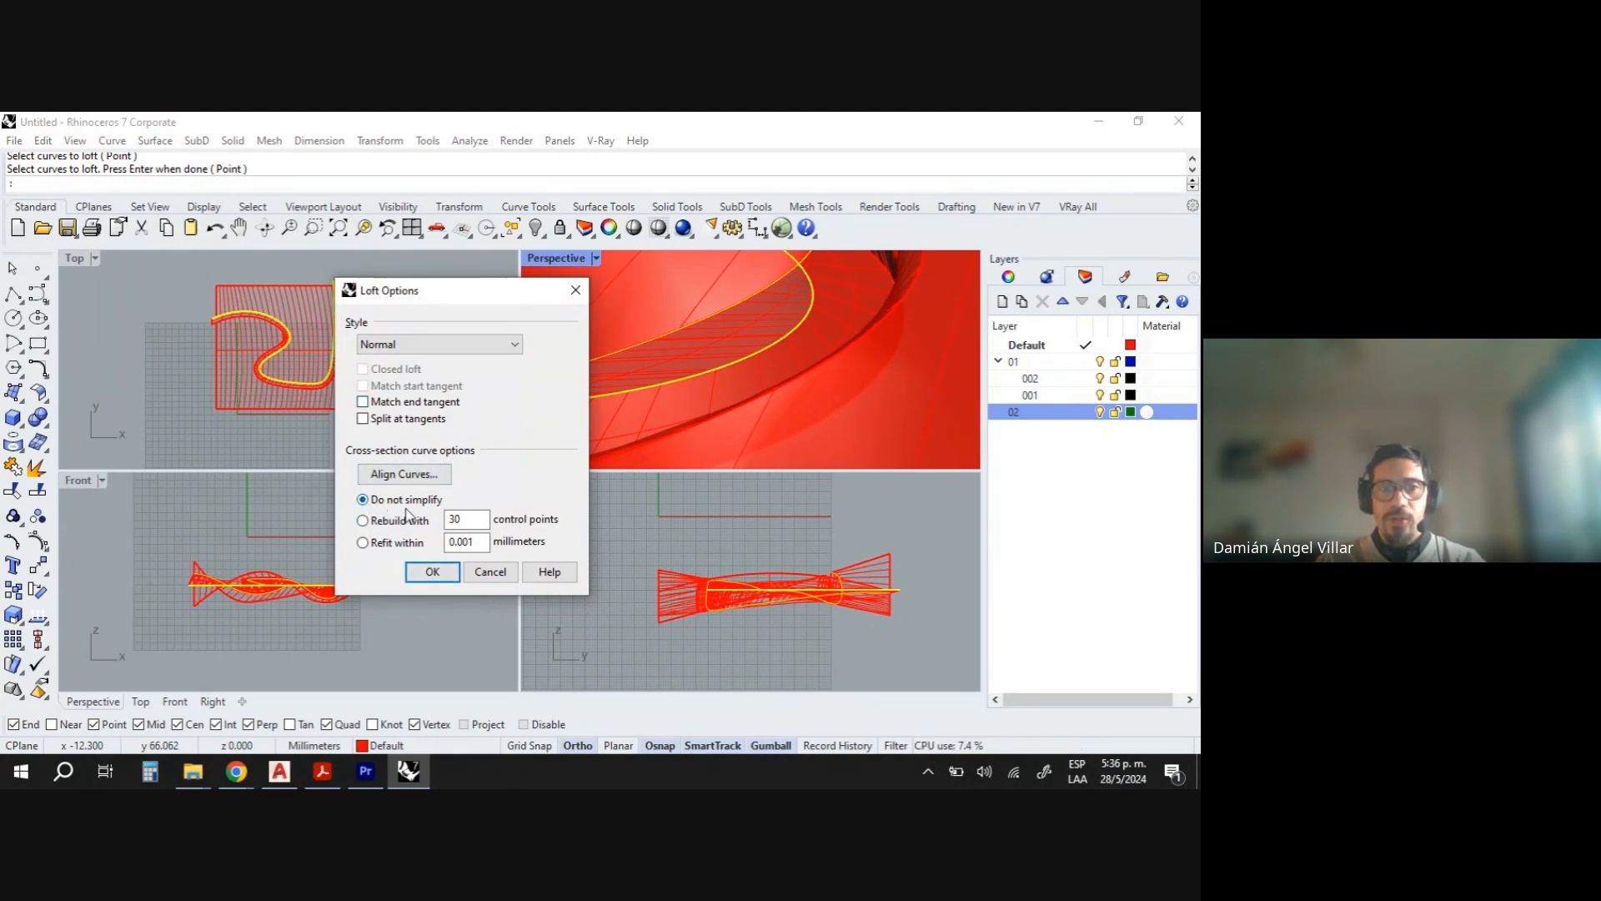
click(431, 572)
- Delete the other connecting loft surface on the opposite side of the swept surface
right_drag(814, 310, 867, 312)
right_drag(753, 411, 878, 351)
scroll(731, 404, down, 2)
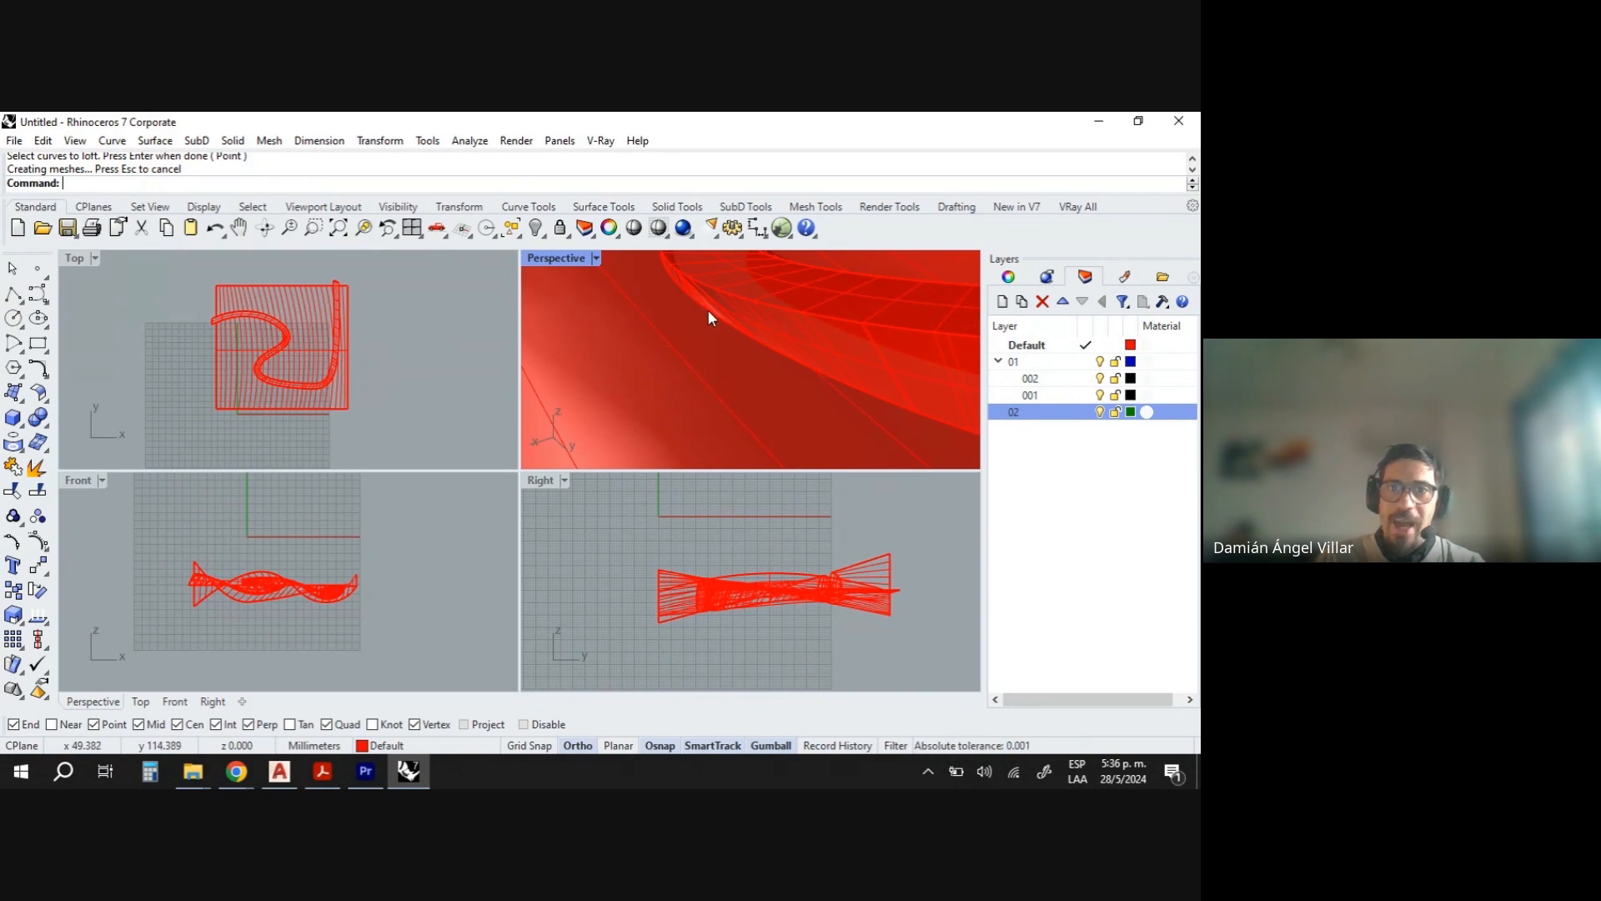
right_drag(708, 314, 876, 329)
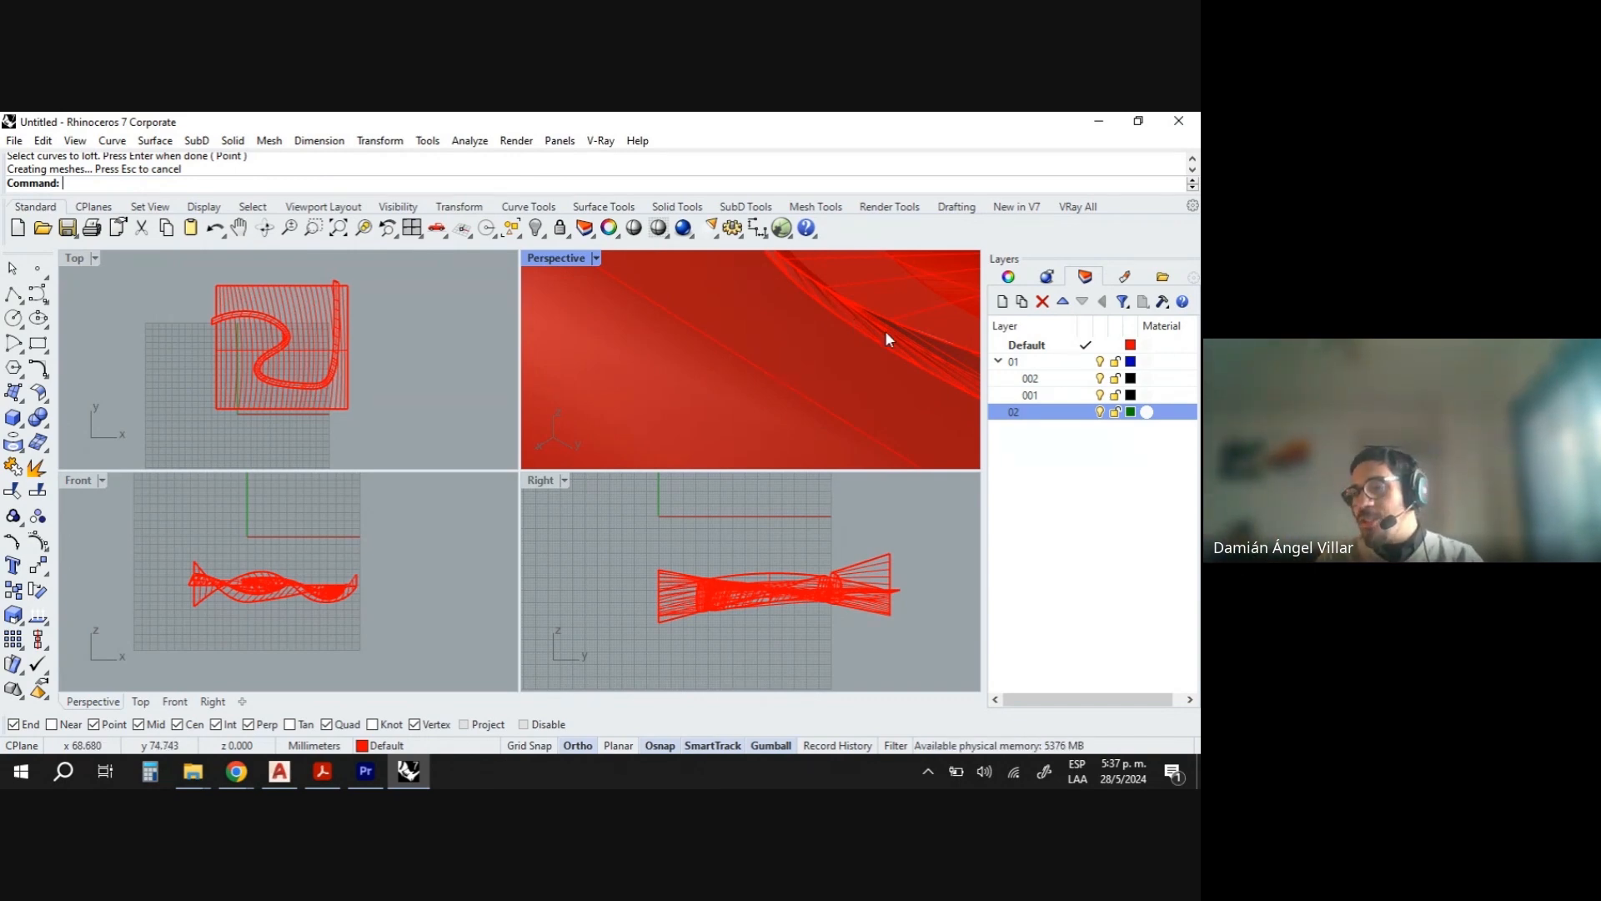
right_drag(846, 335, 904, 361)
click(904, 362)
key(Delete)
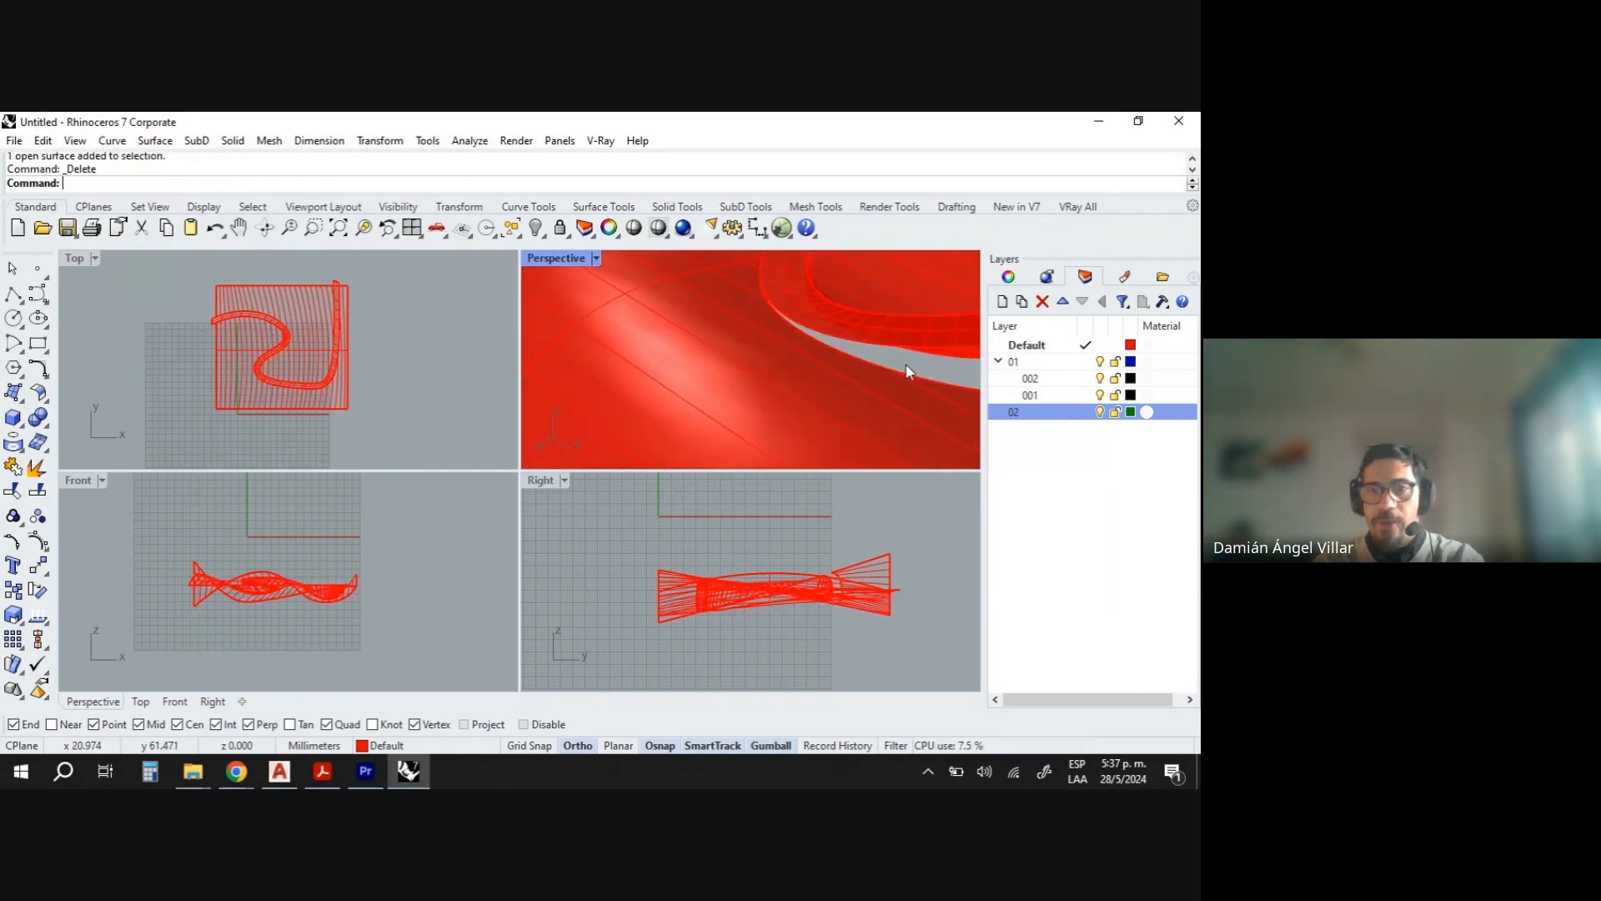
- Loft the opposite swept edge to its trimmed edge, rebuilding with 200 control points
text(Loft)
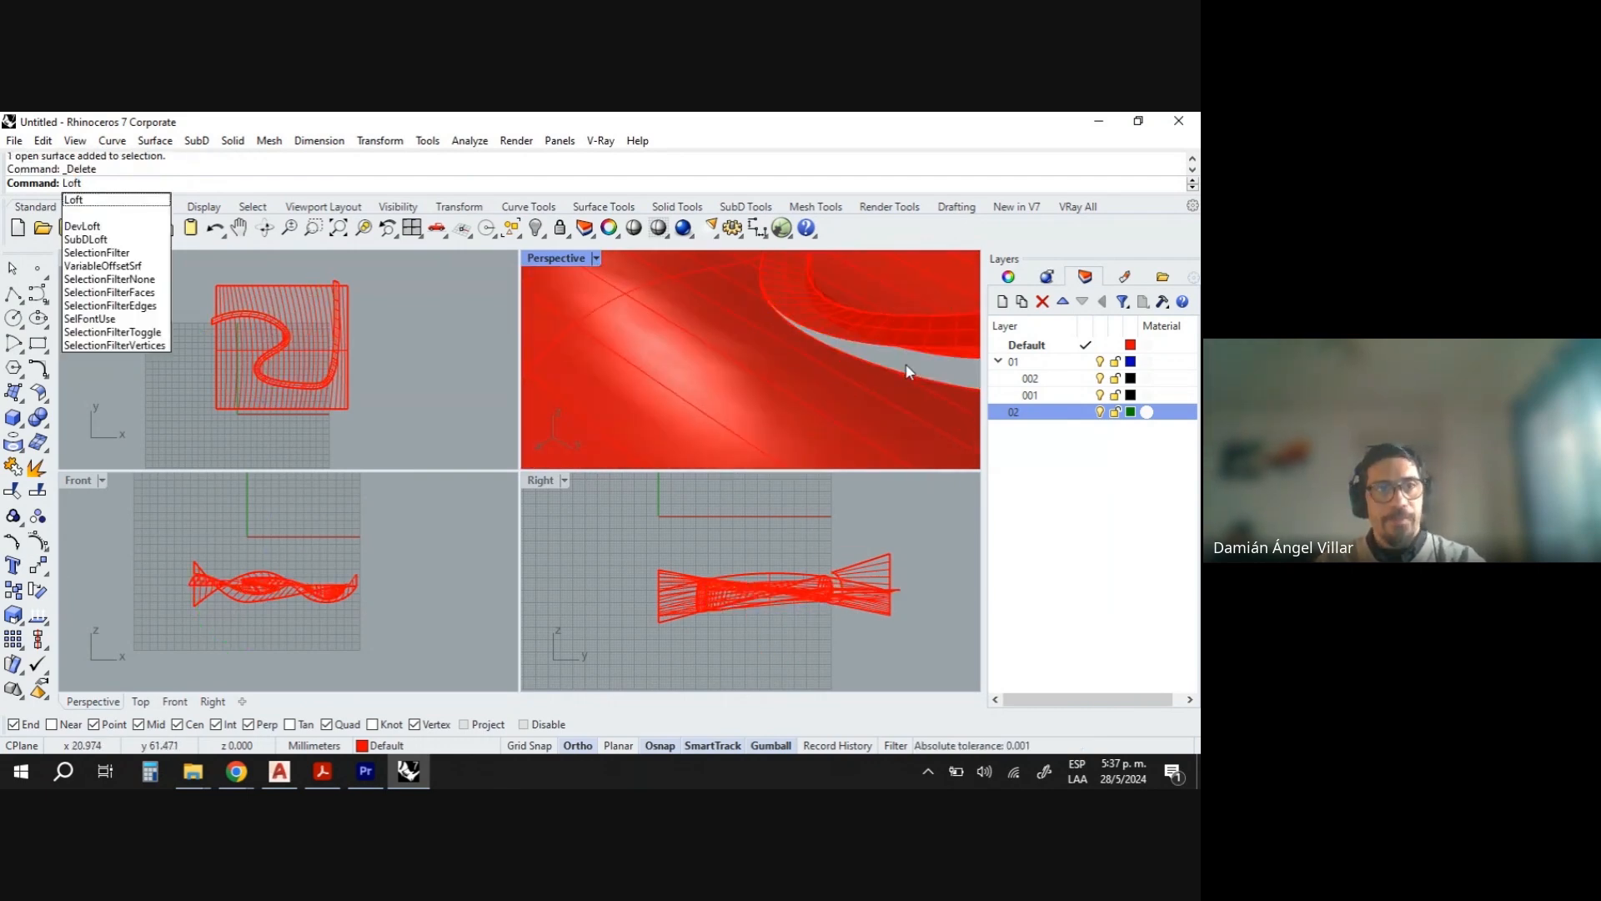
key(Return)
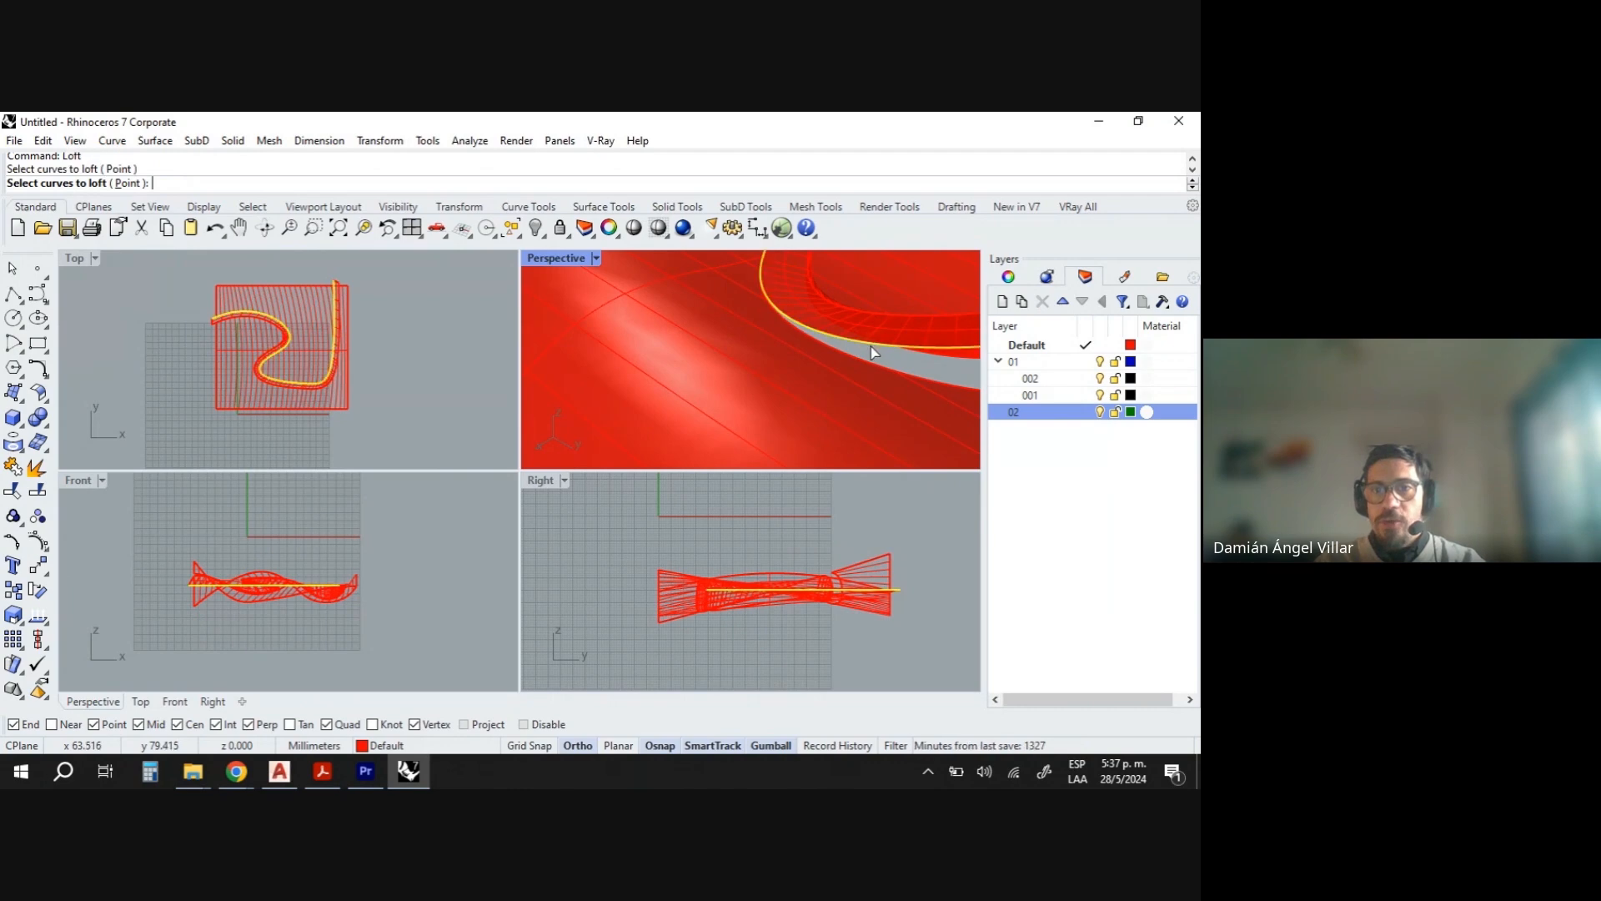
click(889, 368)
click(941, 417)
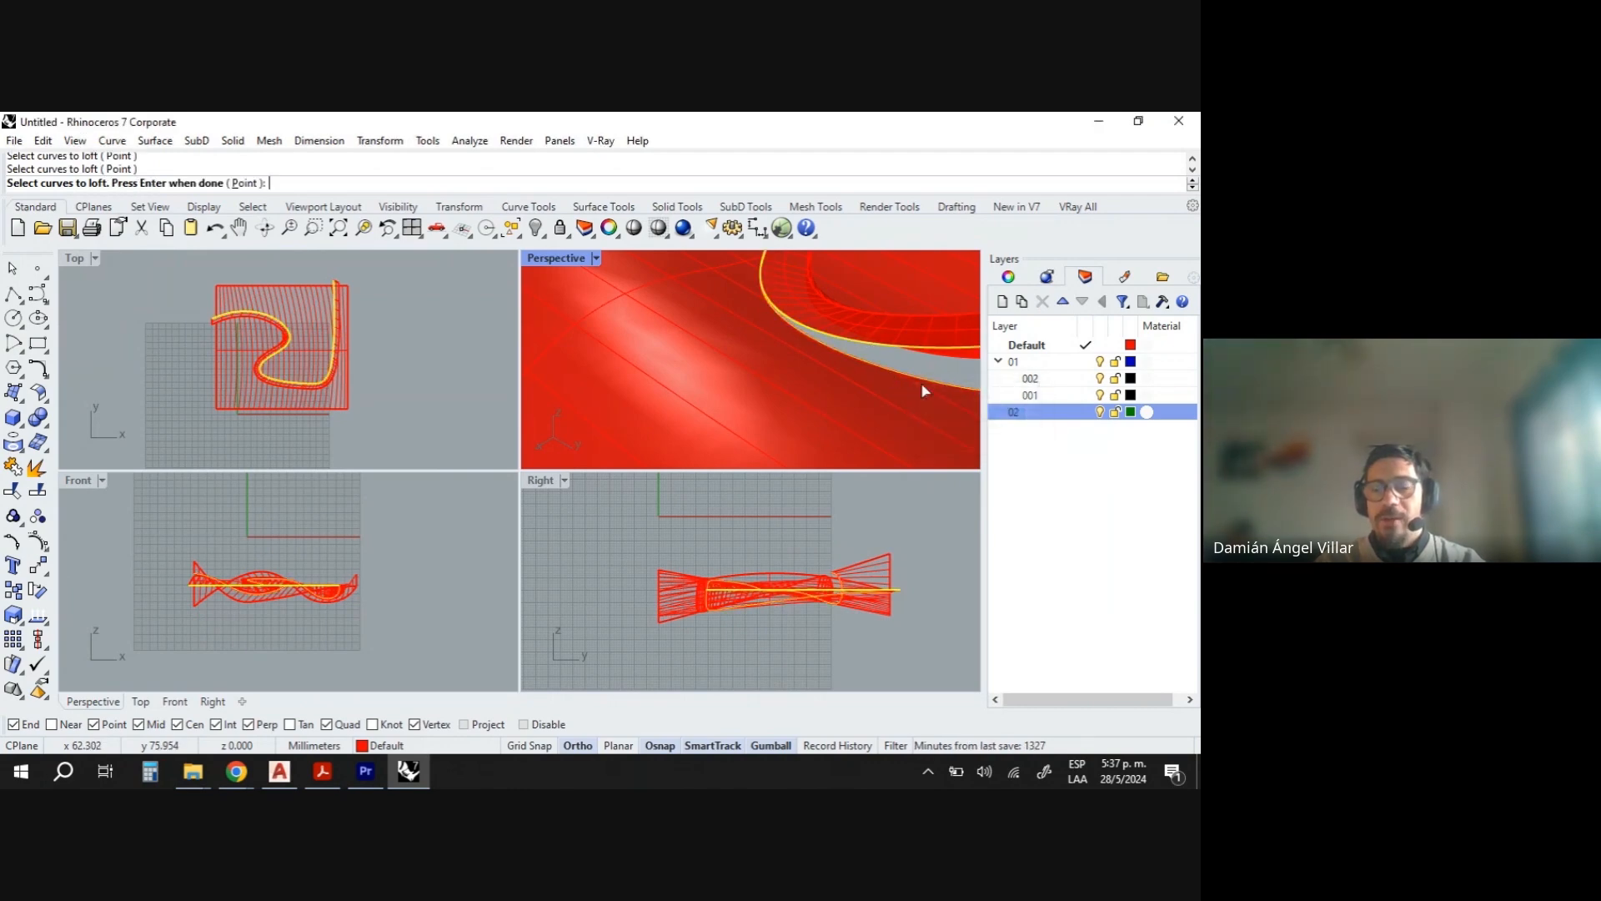
right_drag(904, 366, 862, 378)
right_click(862, 378)
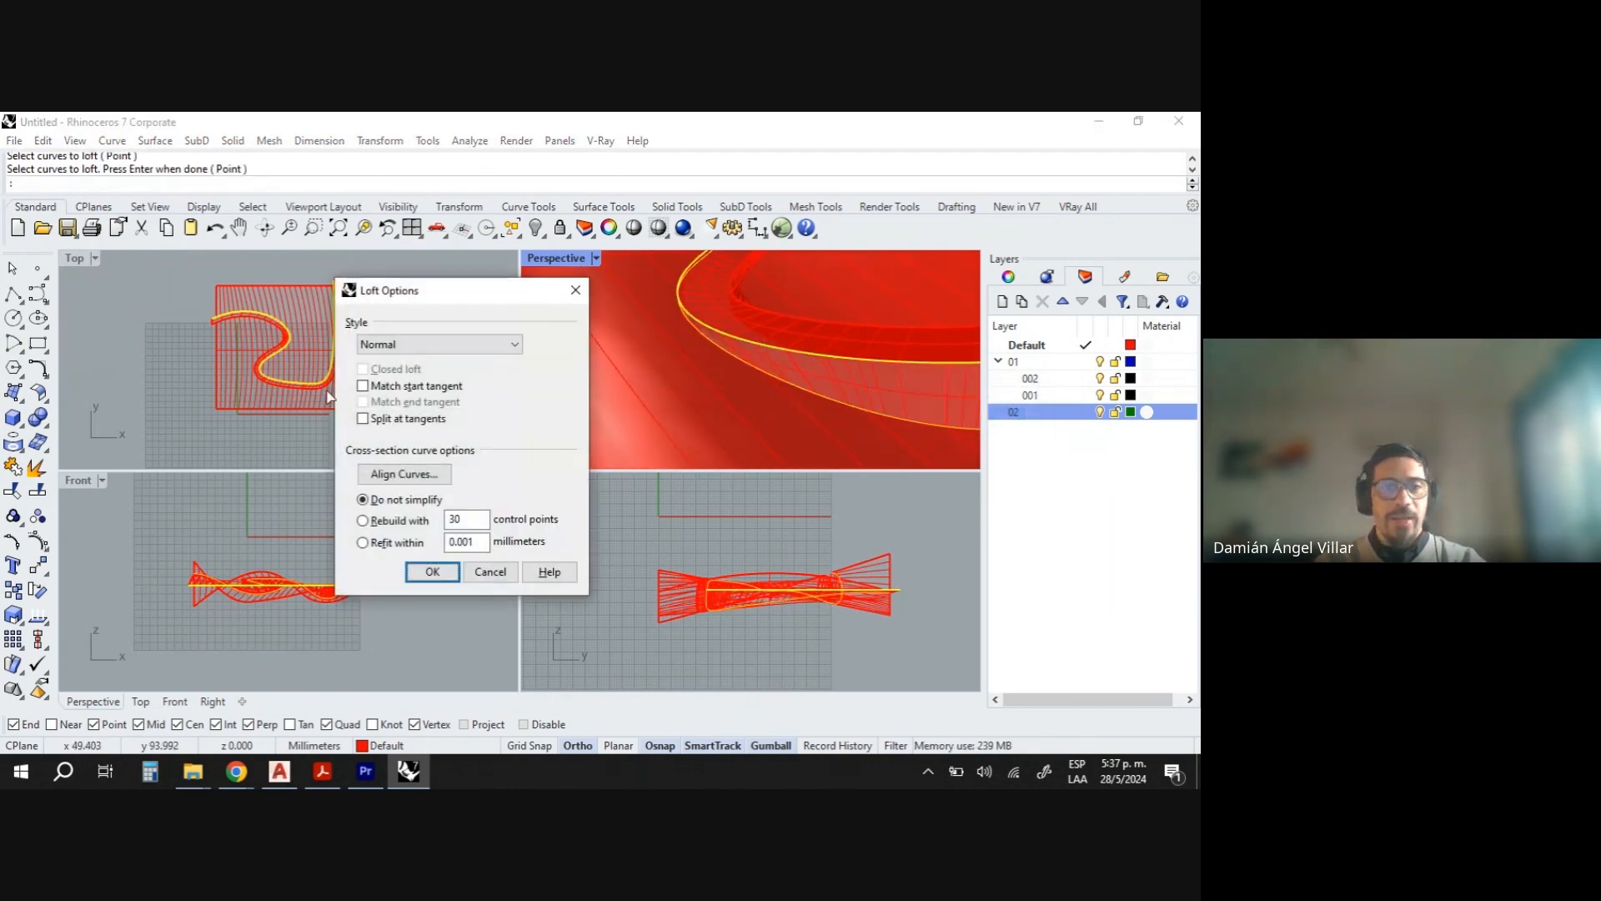
click(397, 523)
double_click(442, 520)
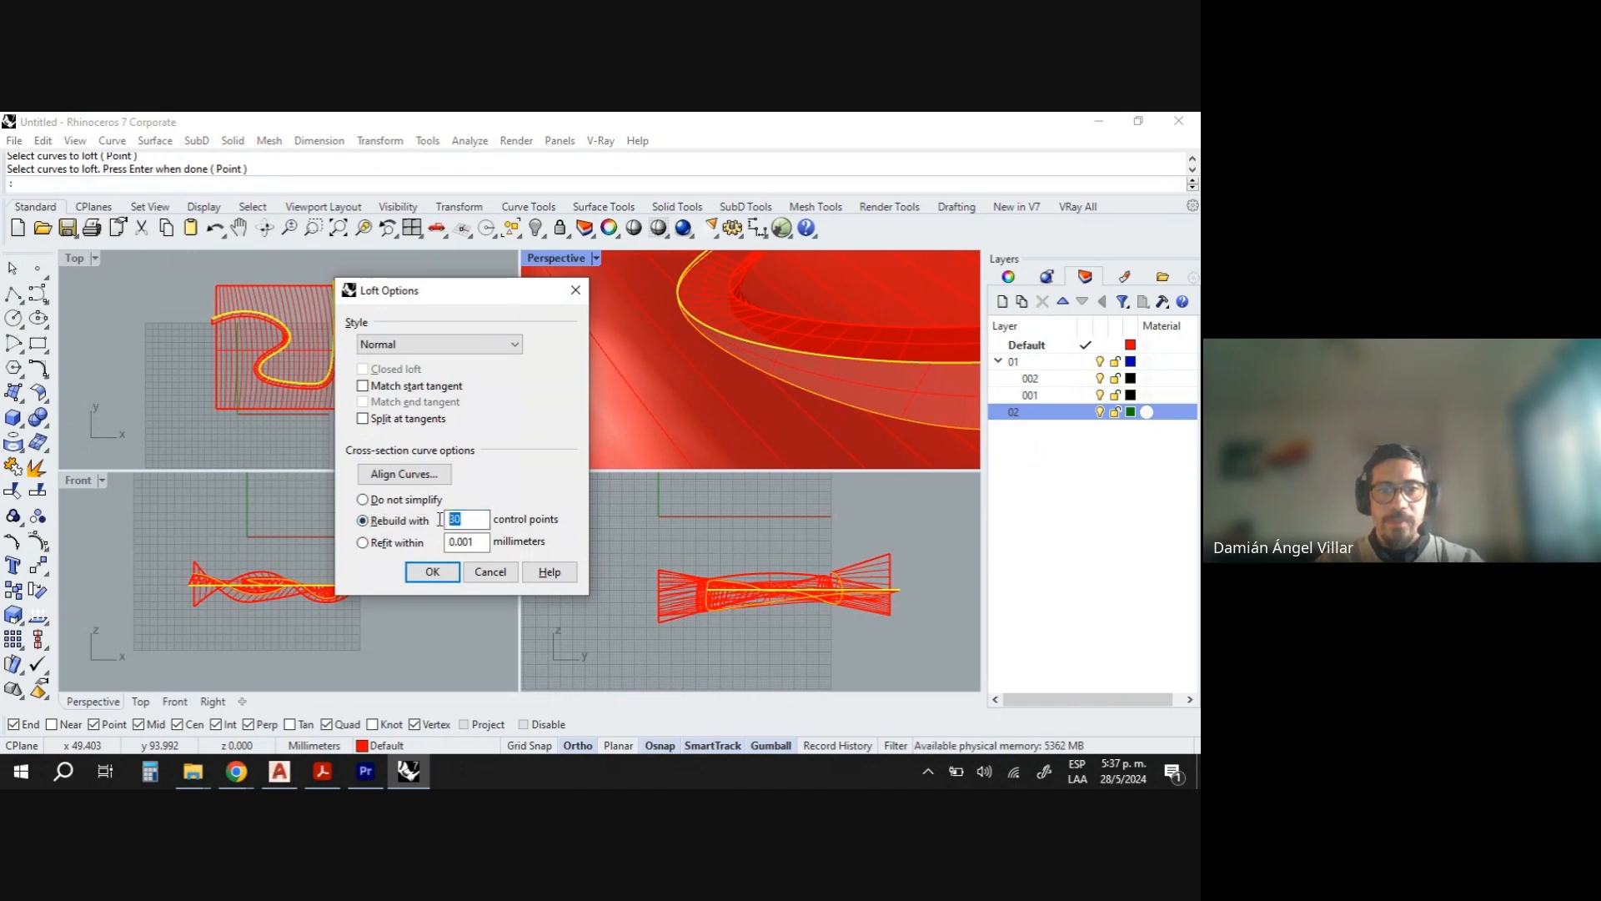
text(100)
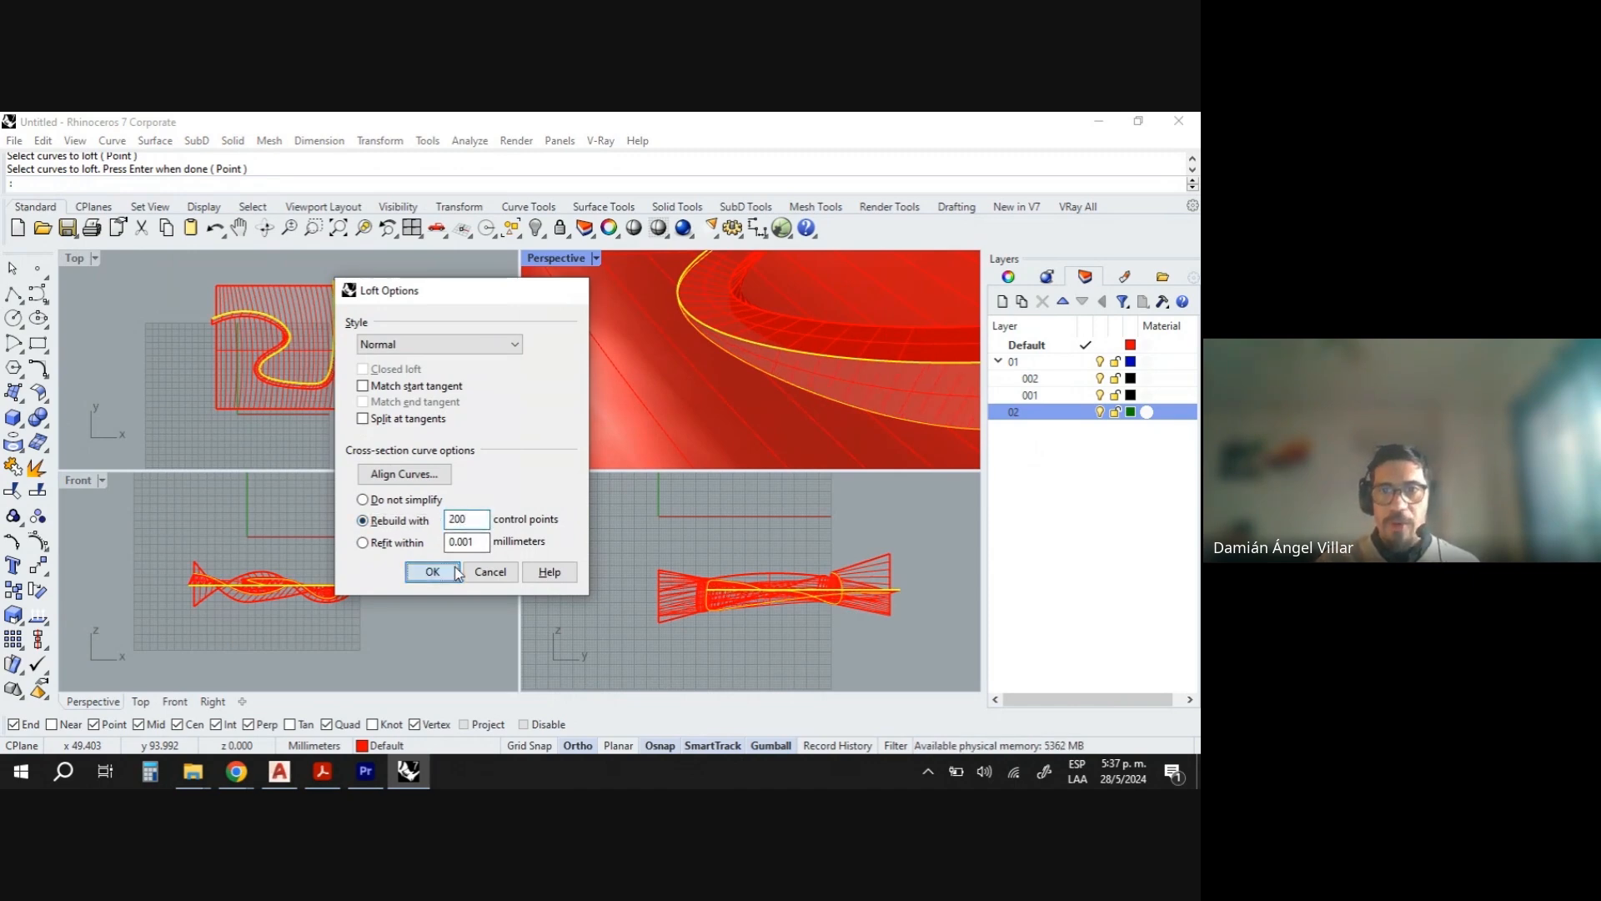
click(450, 573)
- Orbit and zoom the perspective view to examine the joined swept, lofted and connecting surfaces
right_drag(764, 350, 722, 404)
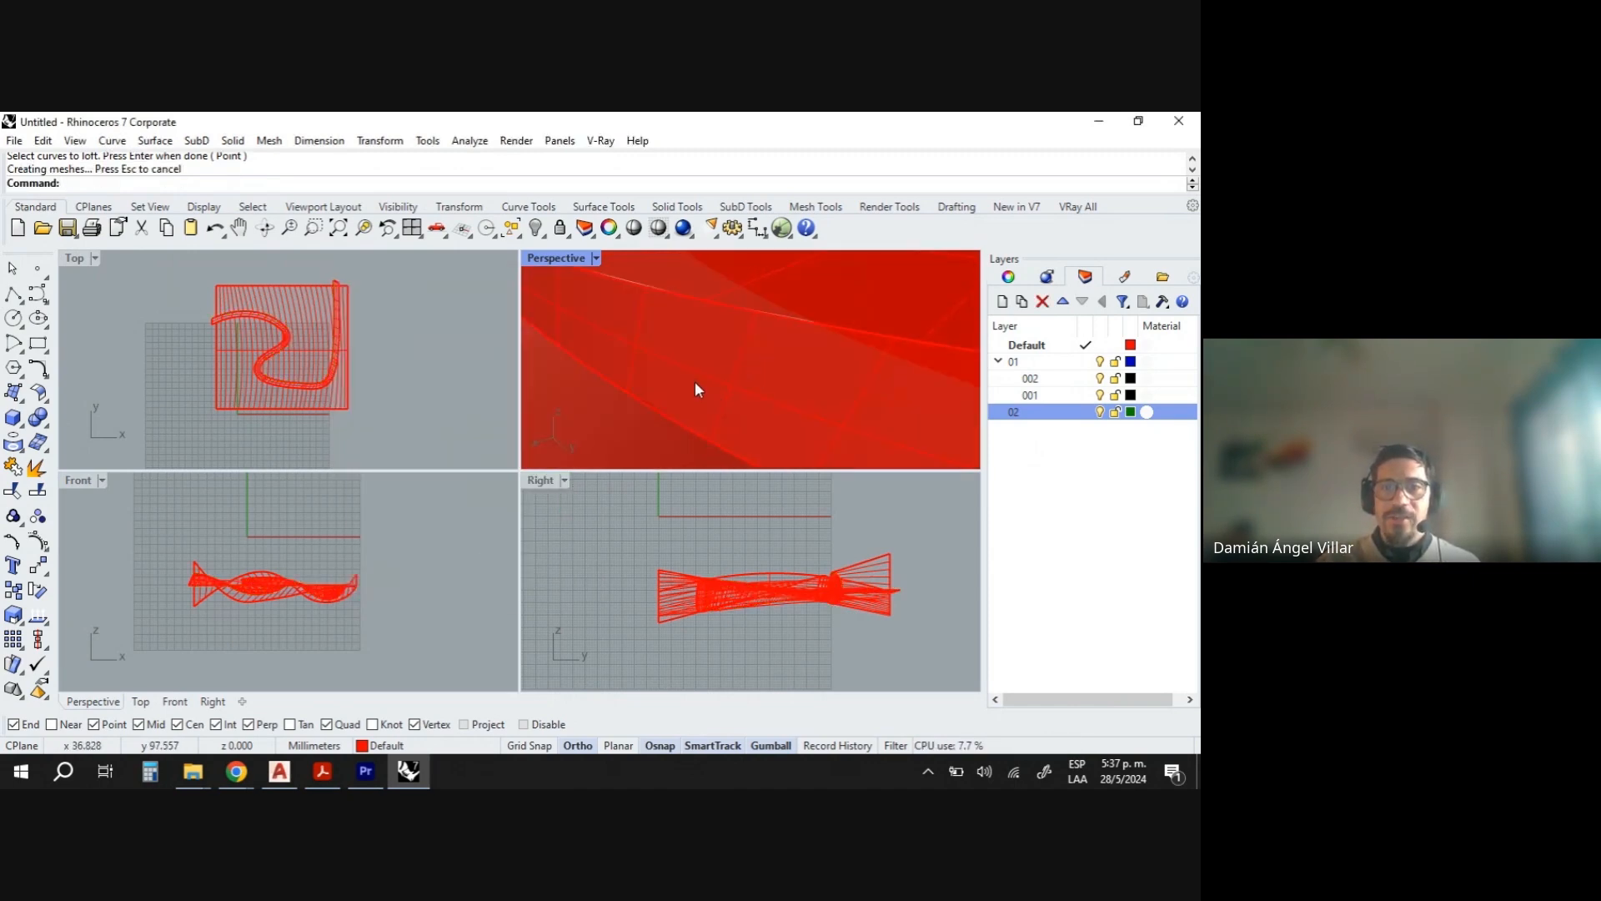
right_drag(649, 287, 595, 407)
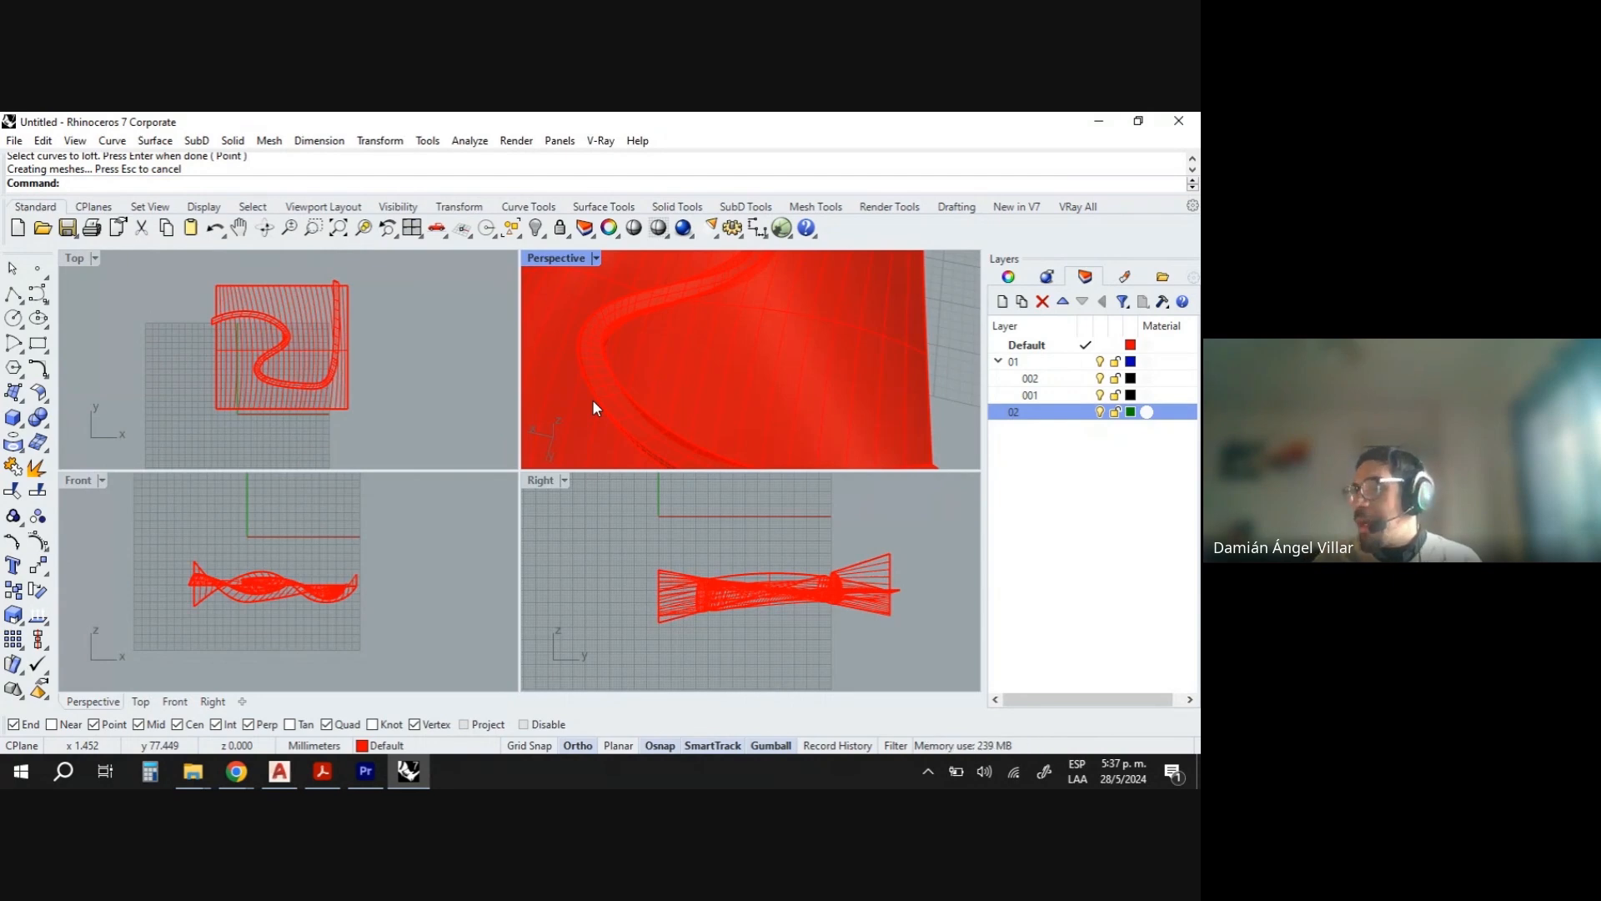
scroll(593, 401, down, 8)
right_drag(613, 378, 648, 421)
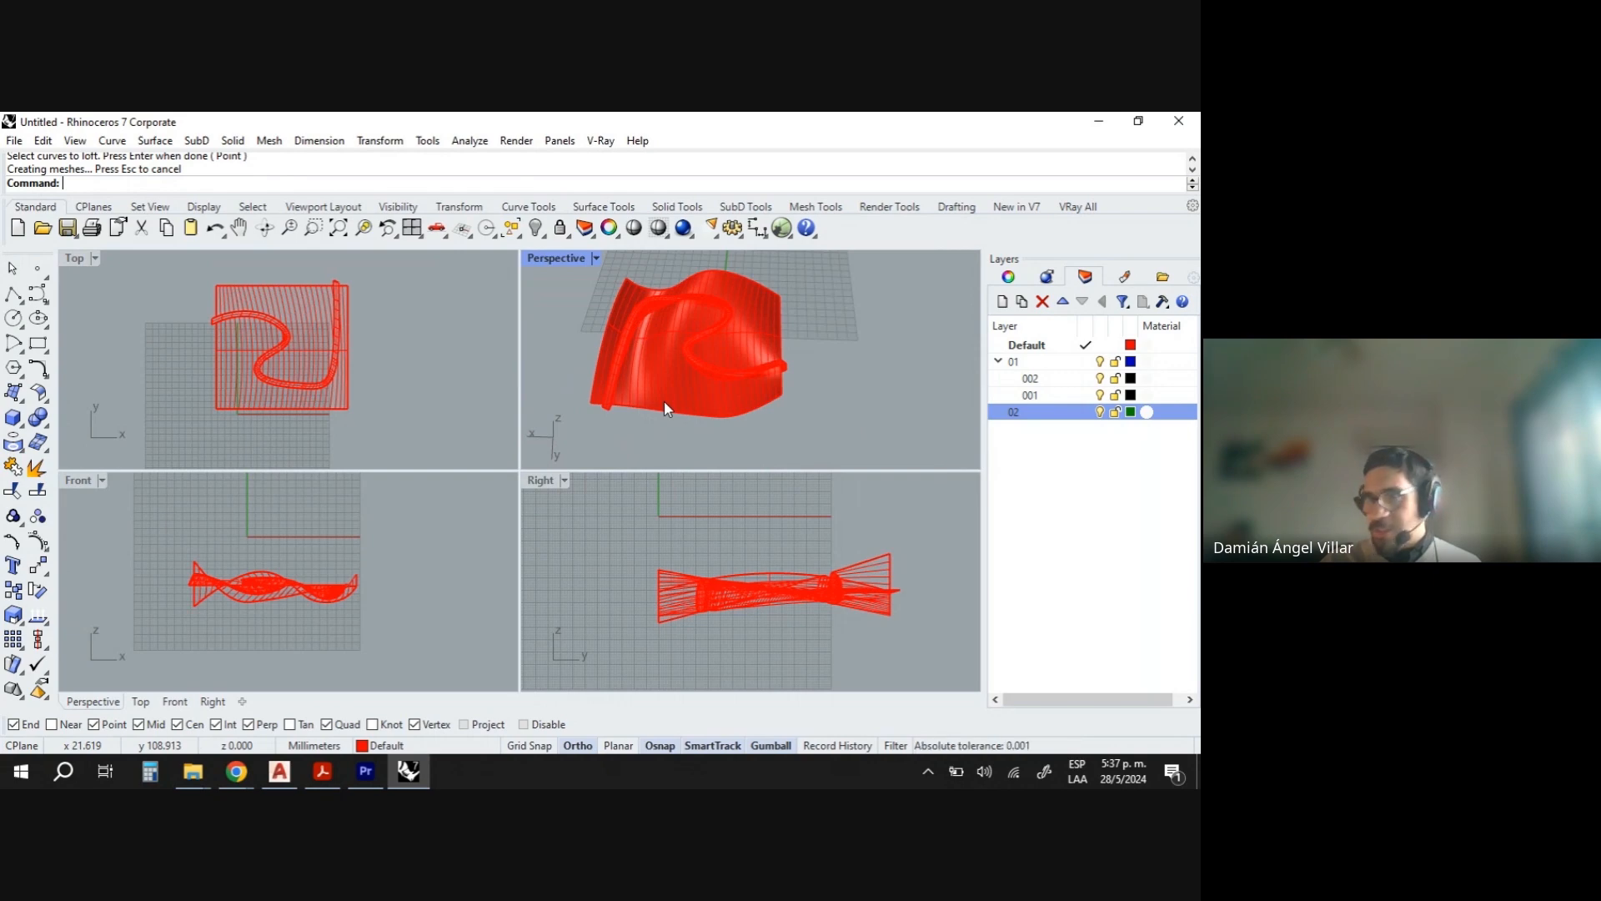
right_drag(669, 418, 641, 344)
scroll(640, 343, down, 3)
scroll(691, 351, up, 6)
scroll(697, 362, down, 2)
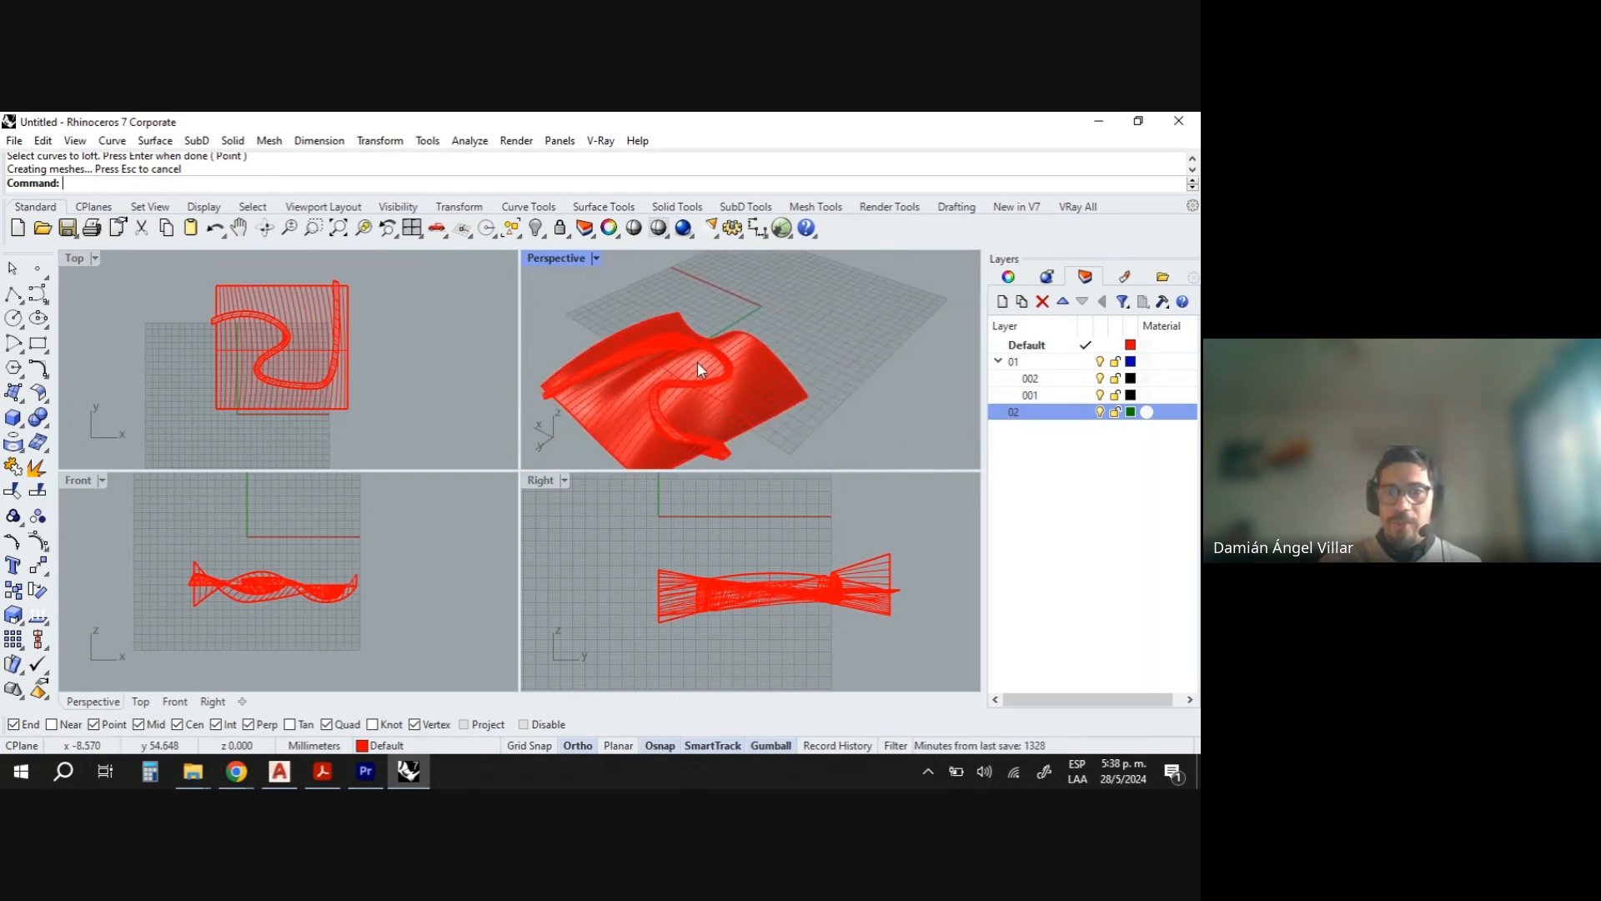
scroll(698, 362, up, 2)
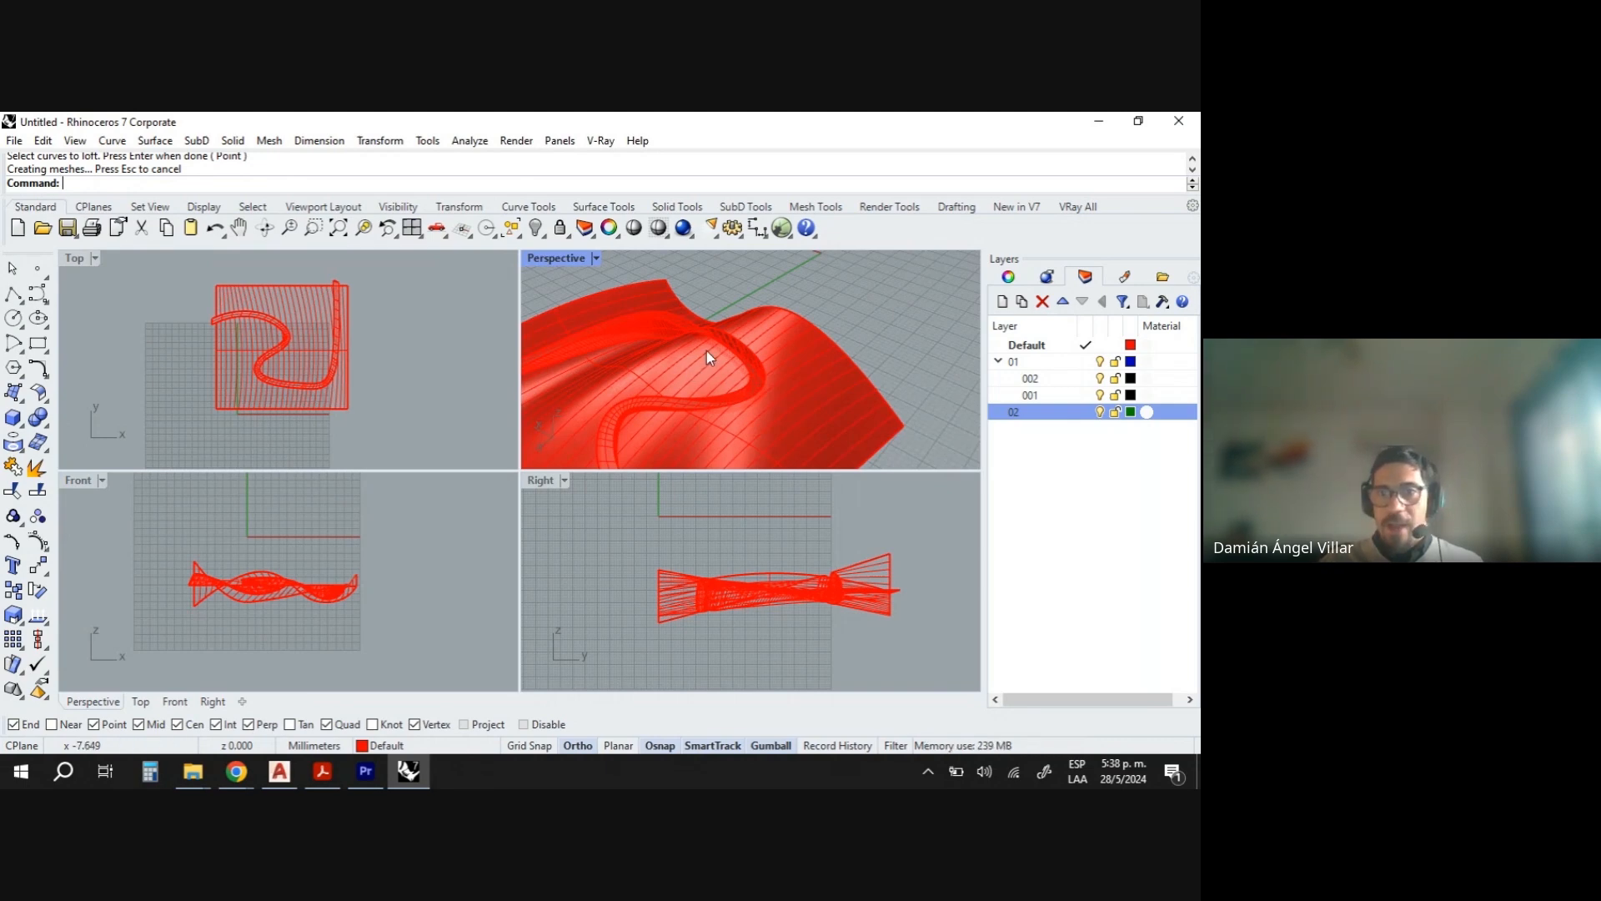
scroll(833, 324, down, 3)
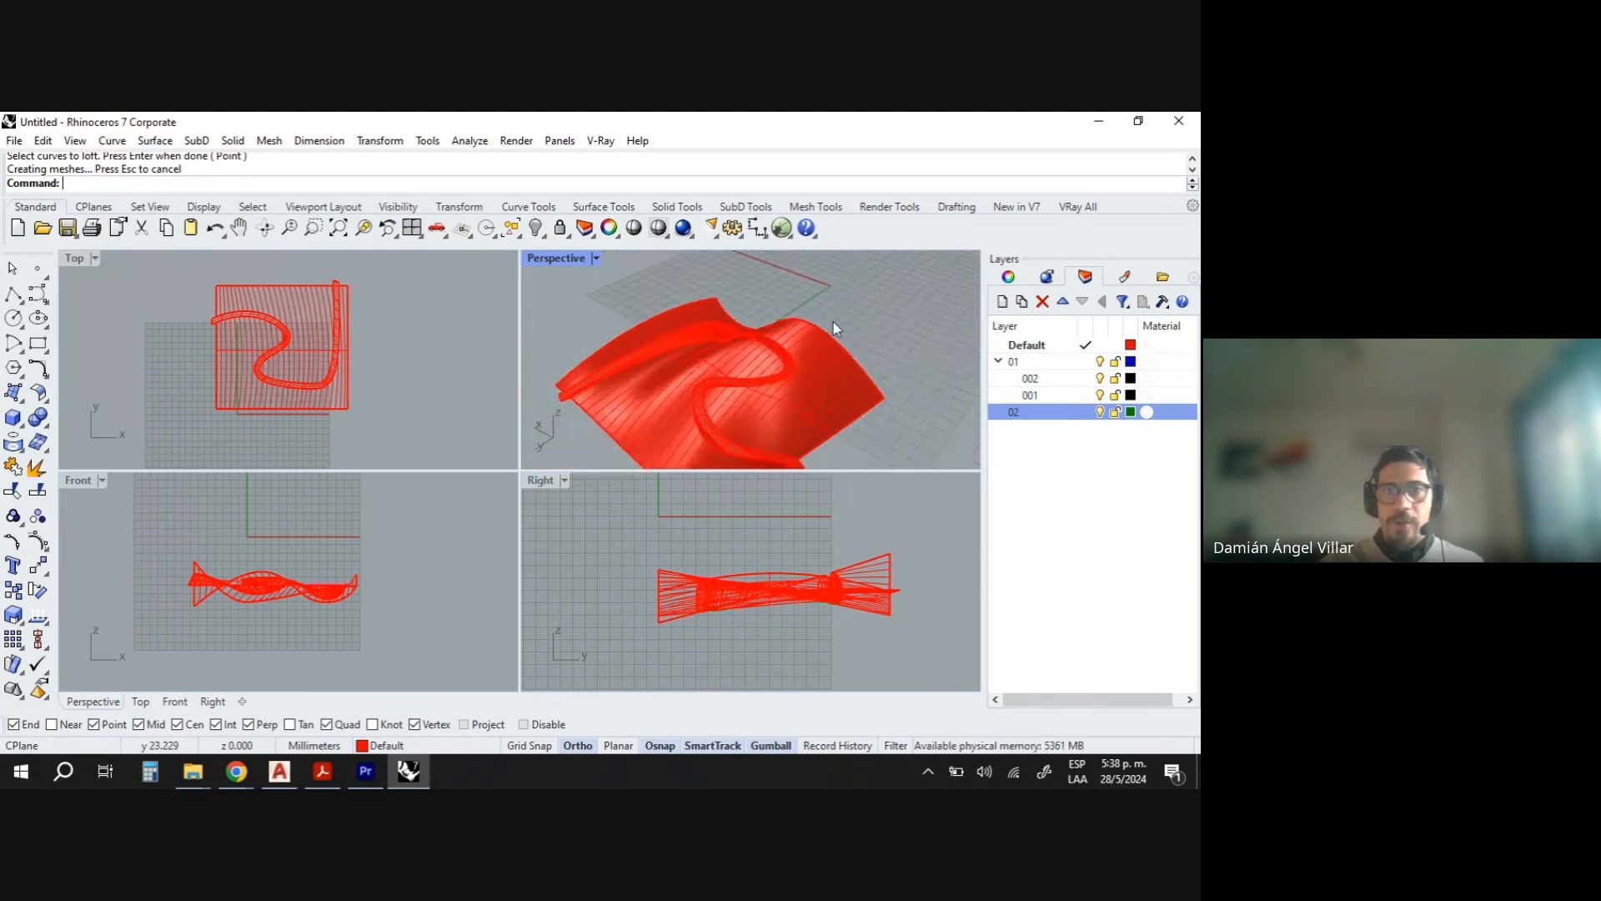
- Show the hidden box model and hide all the lofted surfaces and their curves
click(534, 228)
scroll(755, 343, down, 3)
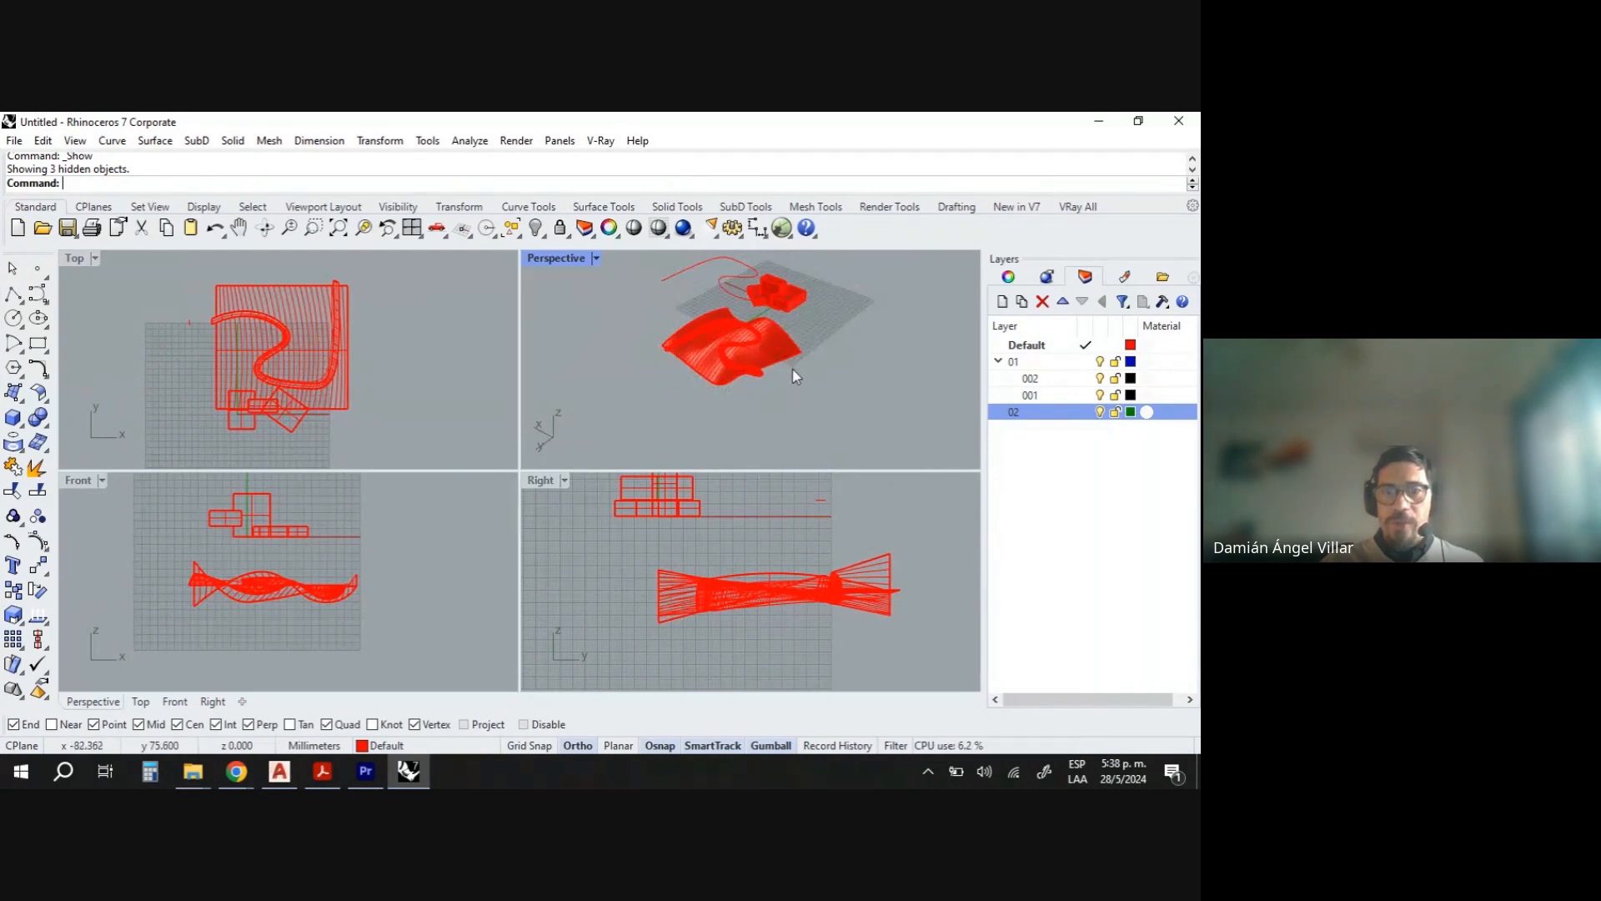
mouse_move(792, 370)
right_down()
mouse_move(789, 397)
mouse_move(790, 377)
right_up()
drag(777, 412, 647, 337)
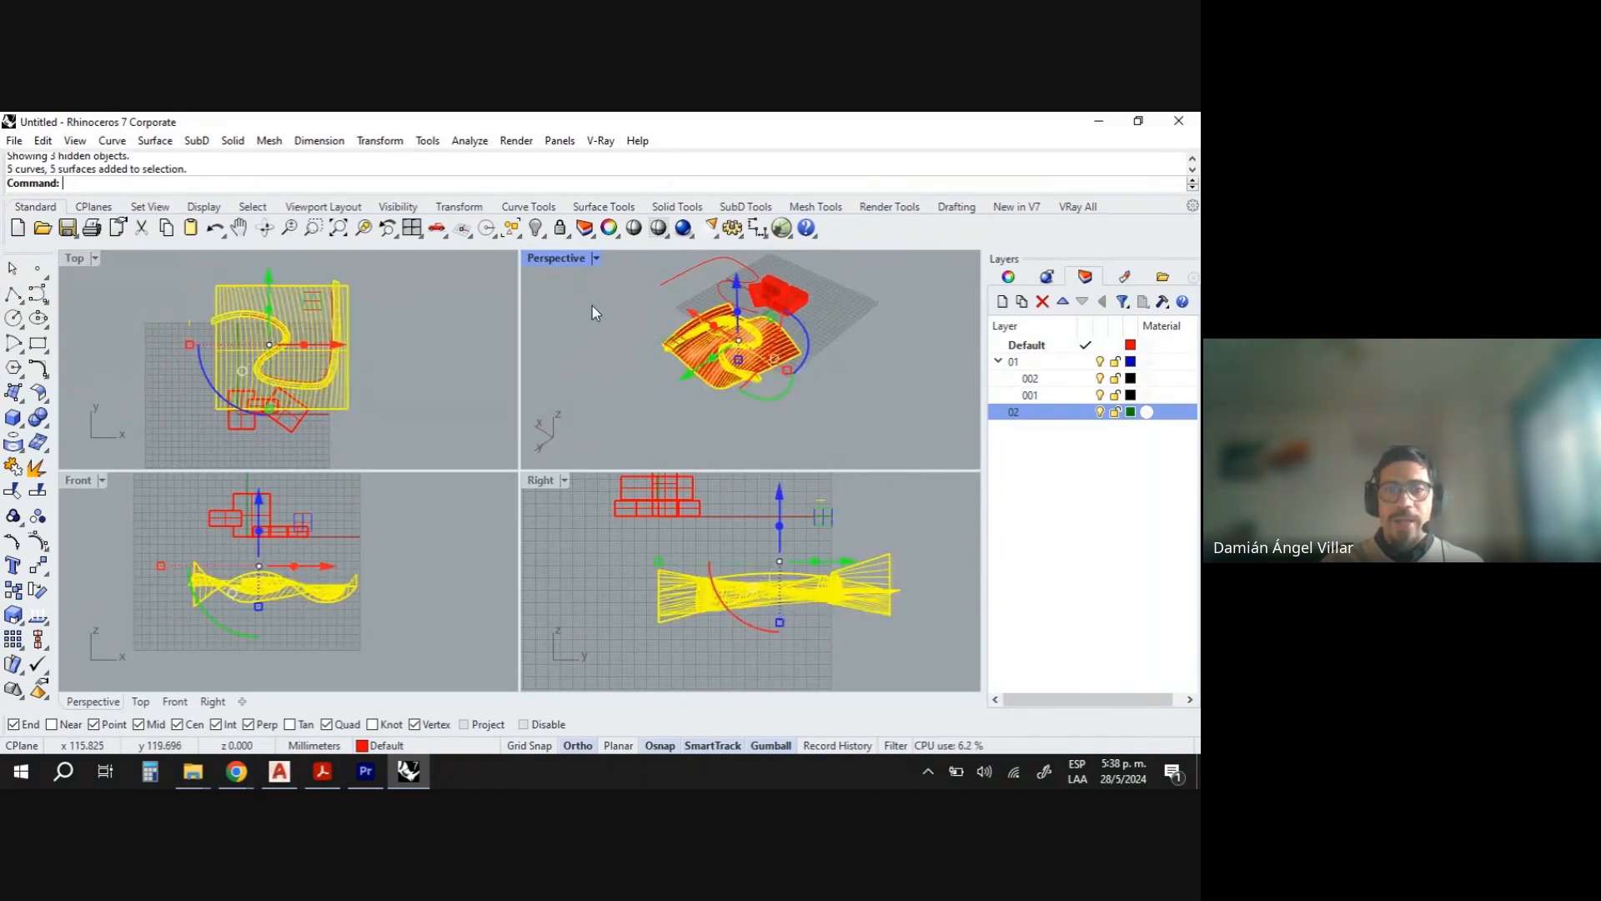
click(532, 228)
drag(730, 320, 698, 282)
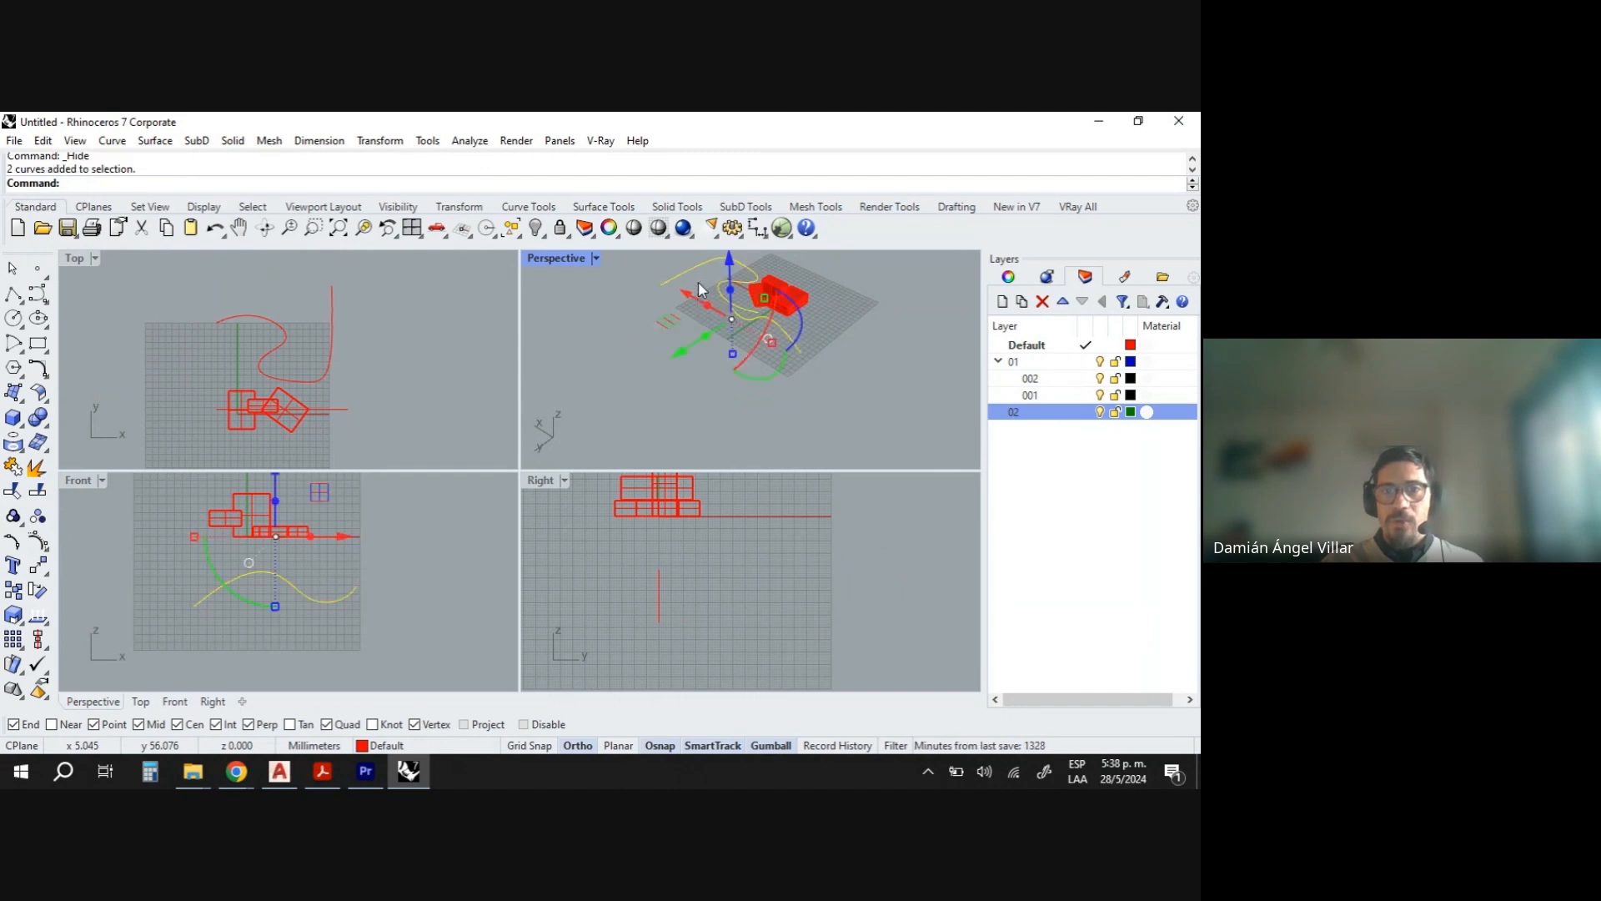
click(535, 229)
- Select the box polysurface and set its isocurve density to 3
scroll(786, 285, up, 10)
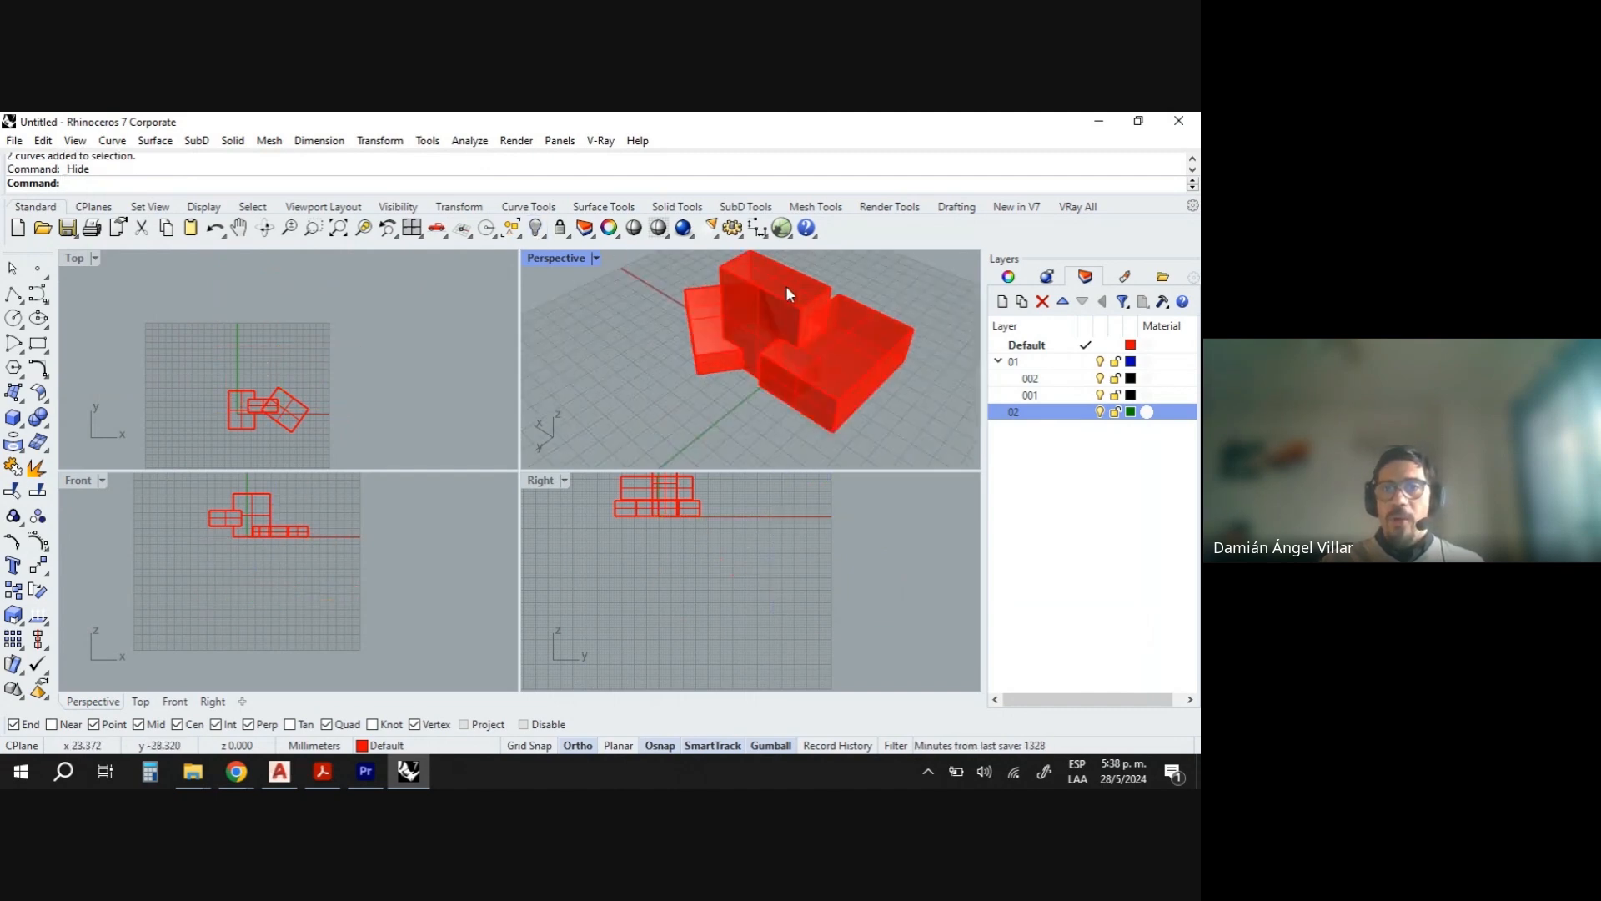
right_drag(527, 417, 751, 291)
scroll(738, 325, down, 10)
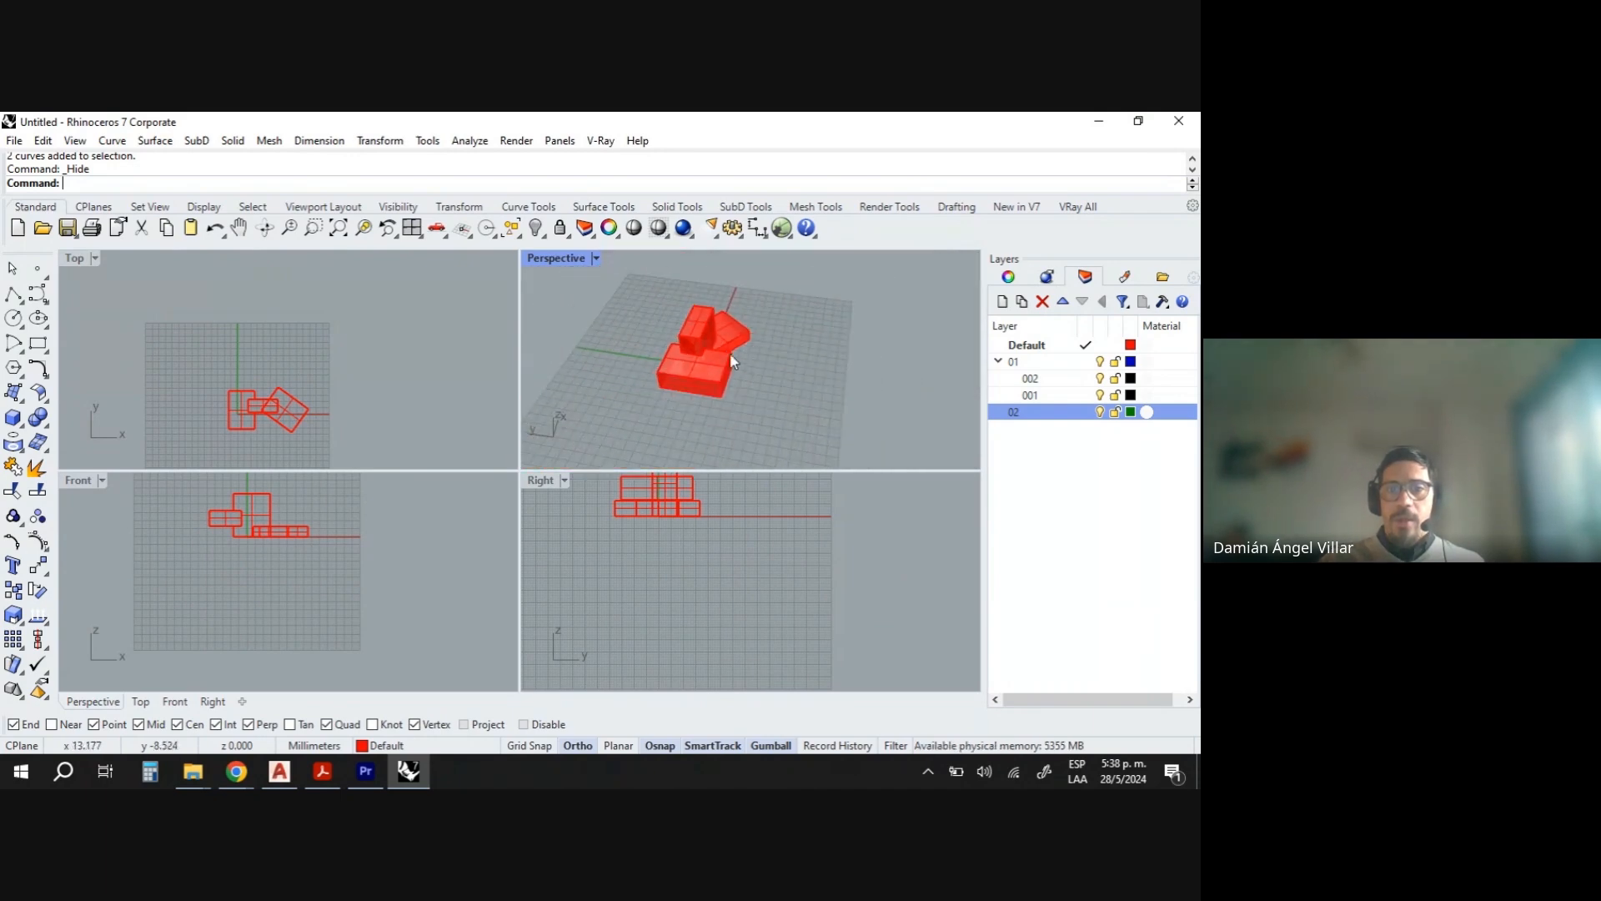
click(677, 360)
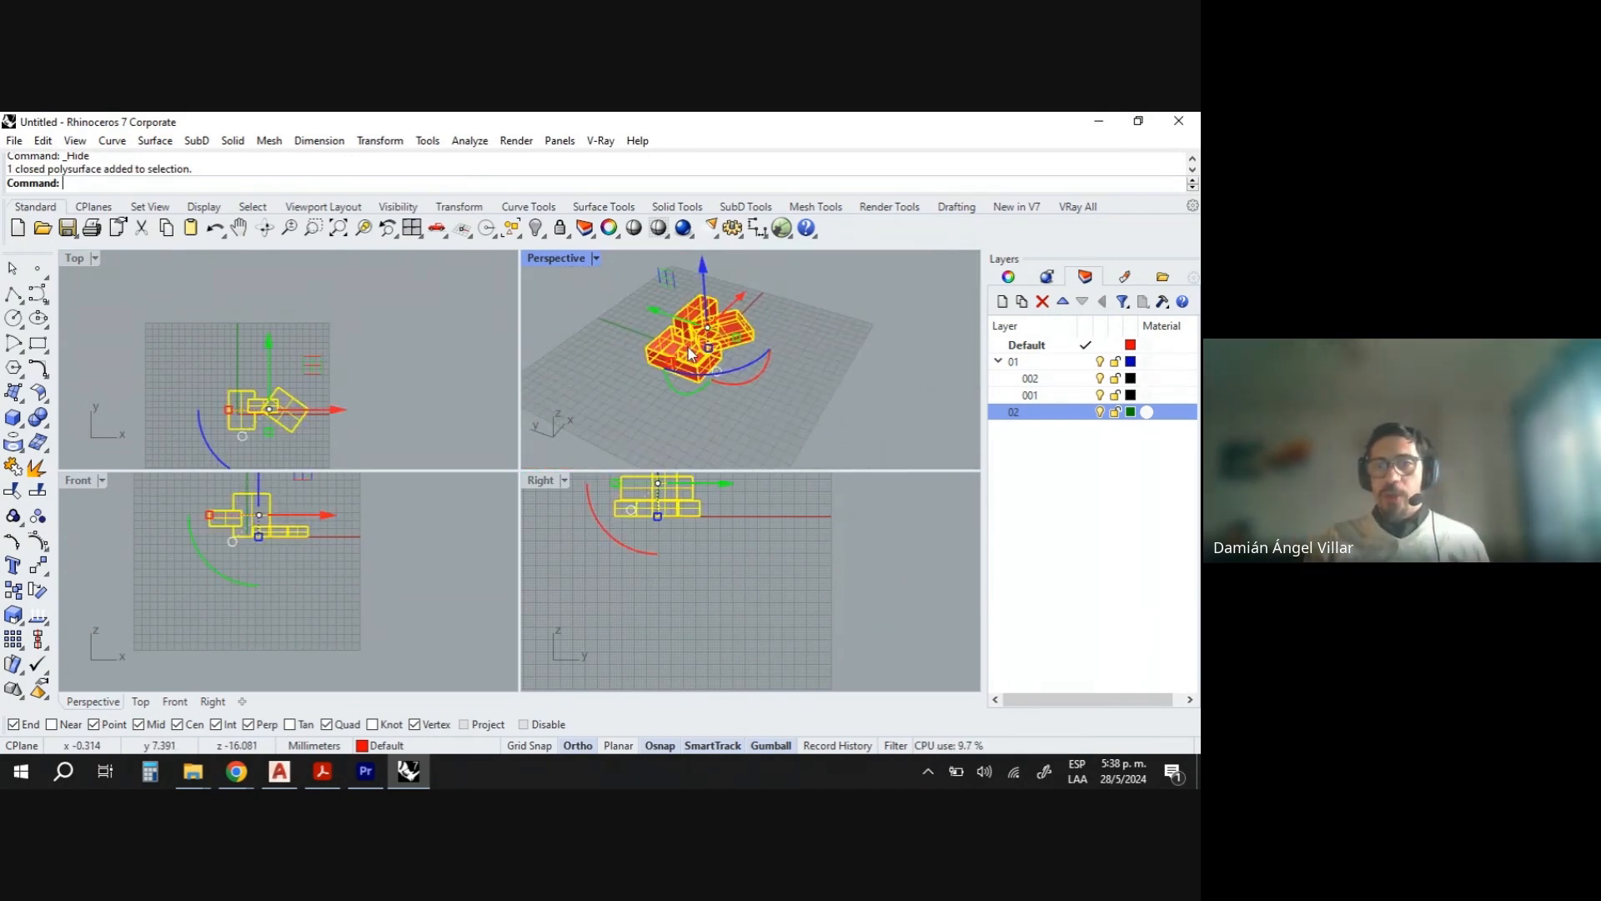
scroll(692, 377, up, 10)
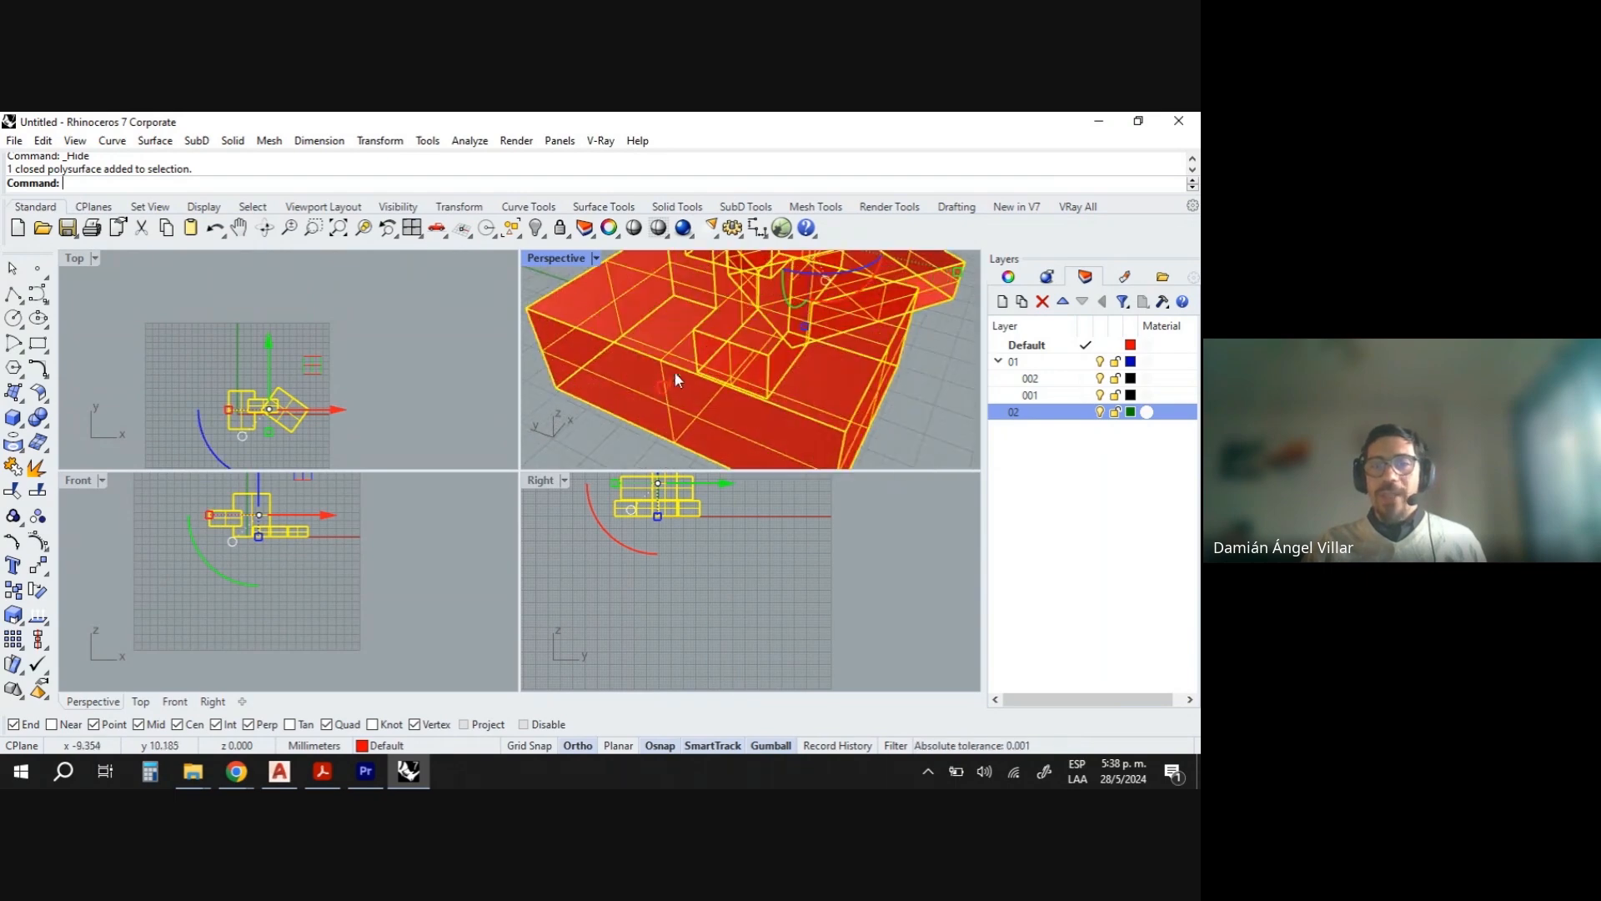
click(1009, 280)
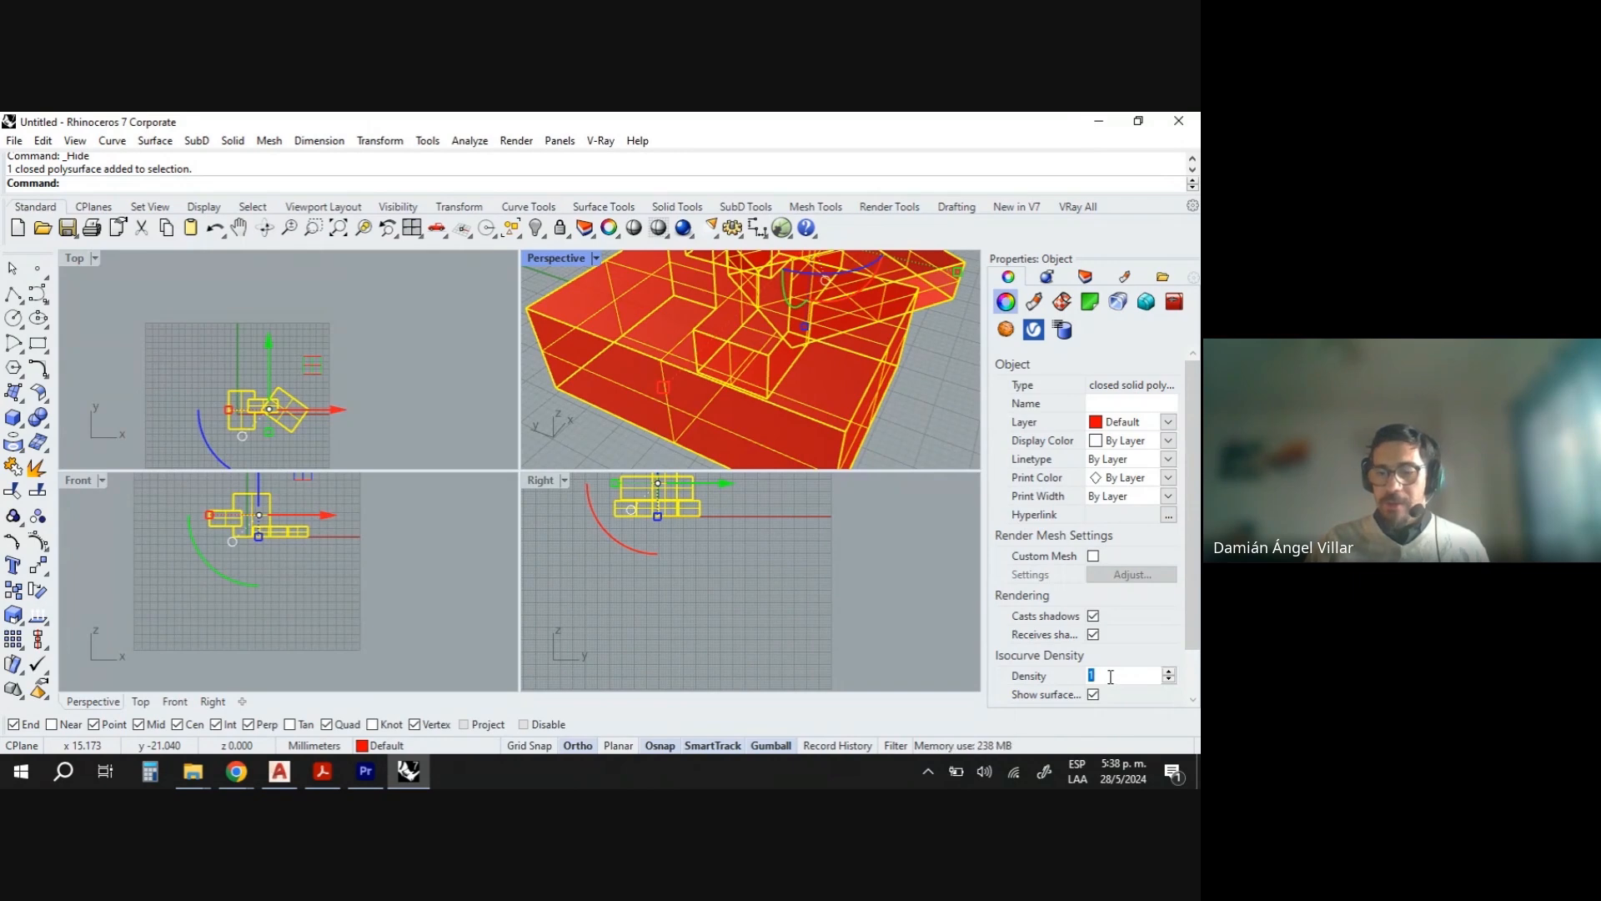
text(3)
key(Return)
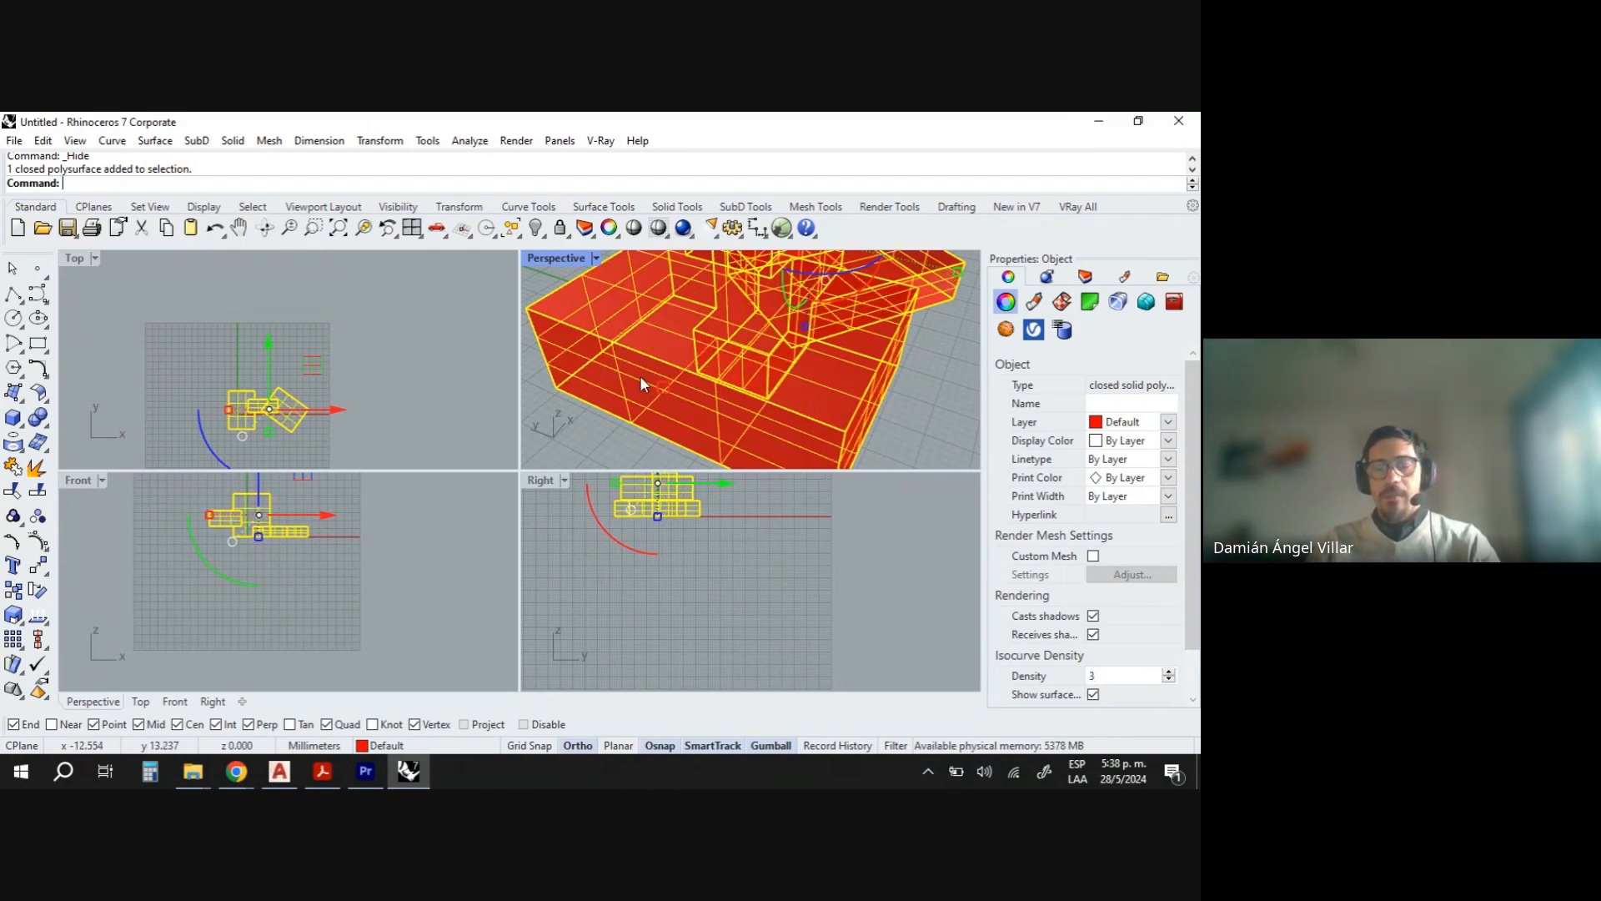
- Extract one vertical face of the box polysurface as a separate surface with ExtractSrf
click(924, 429)
scroll(845, 387, down, 6)
right_drag(846, 387, 801, 372)
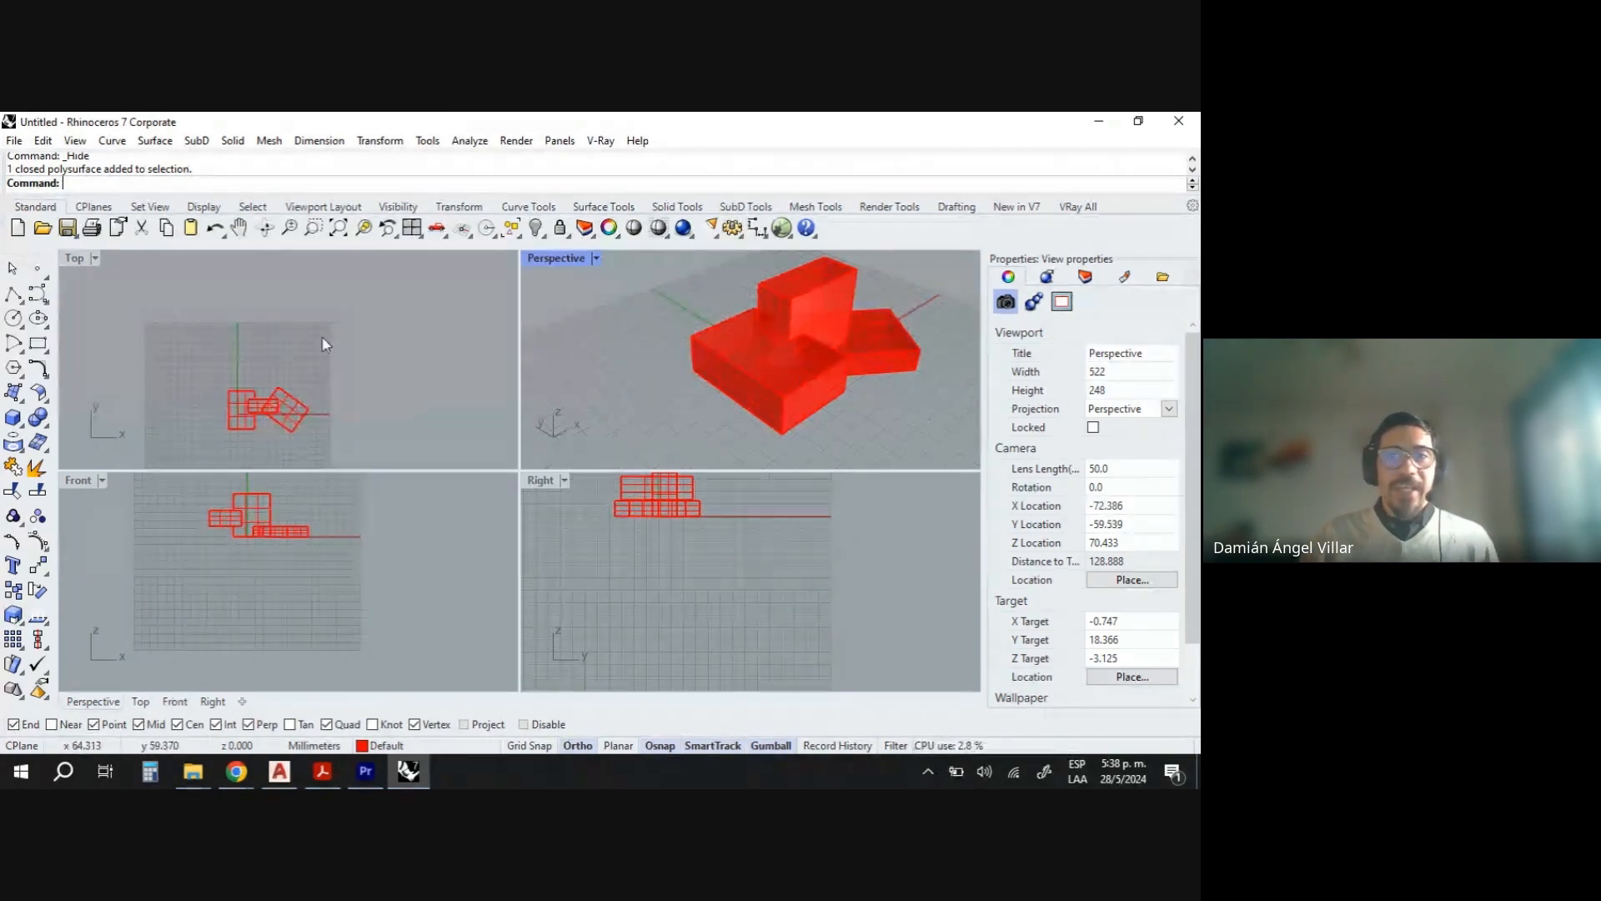
text(ExtractSrf)
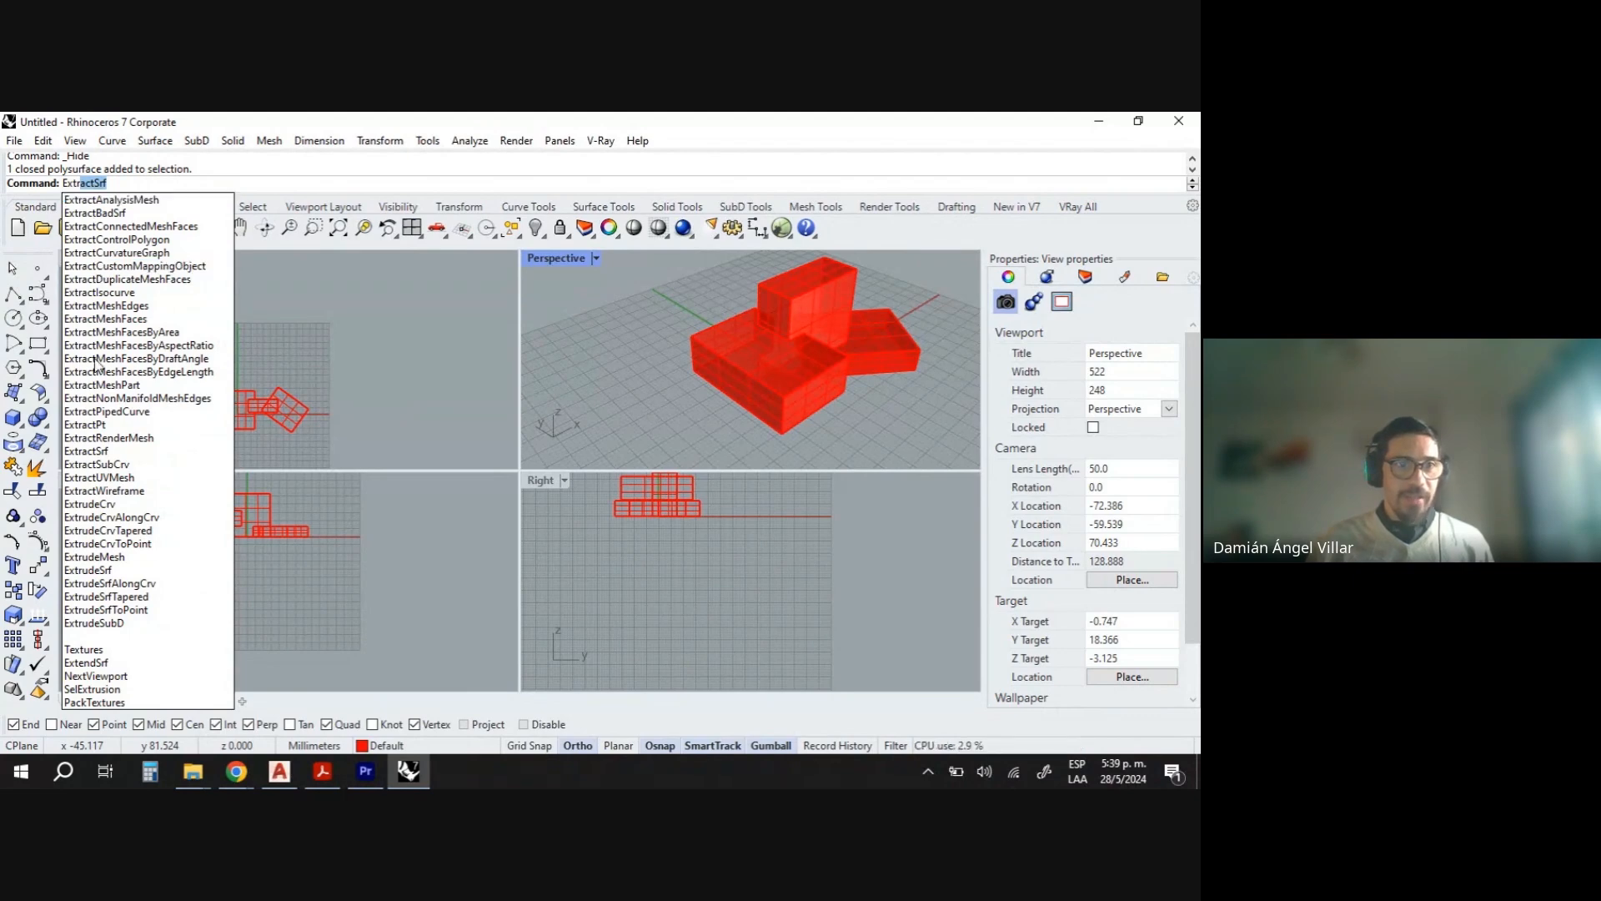
click(85, 451)
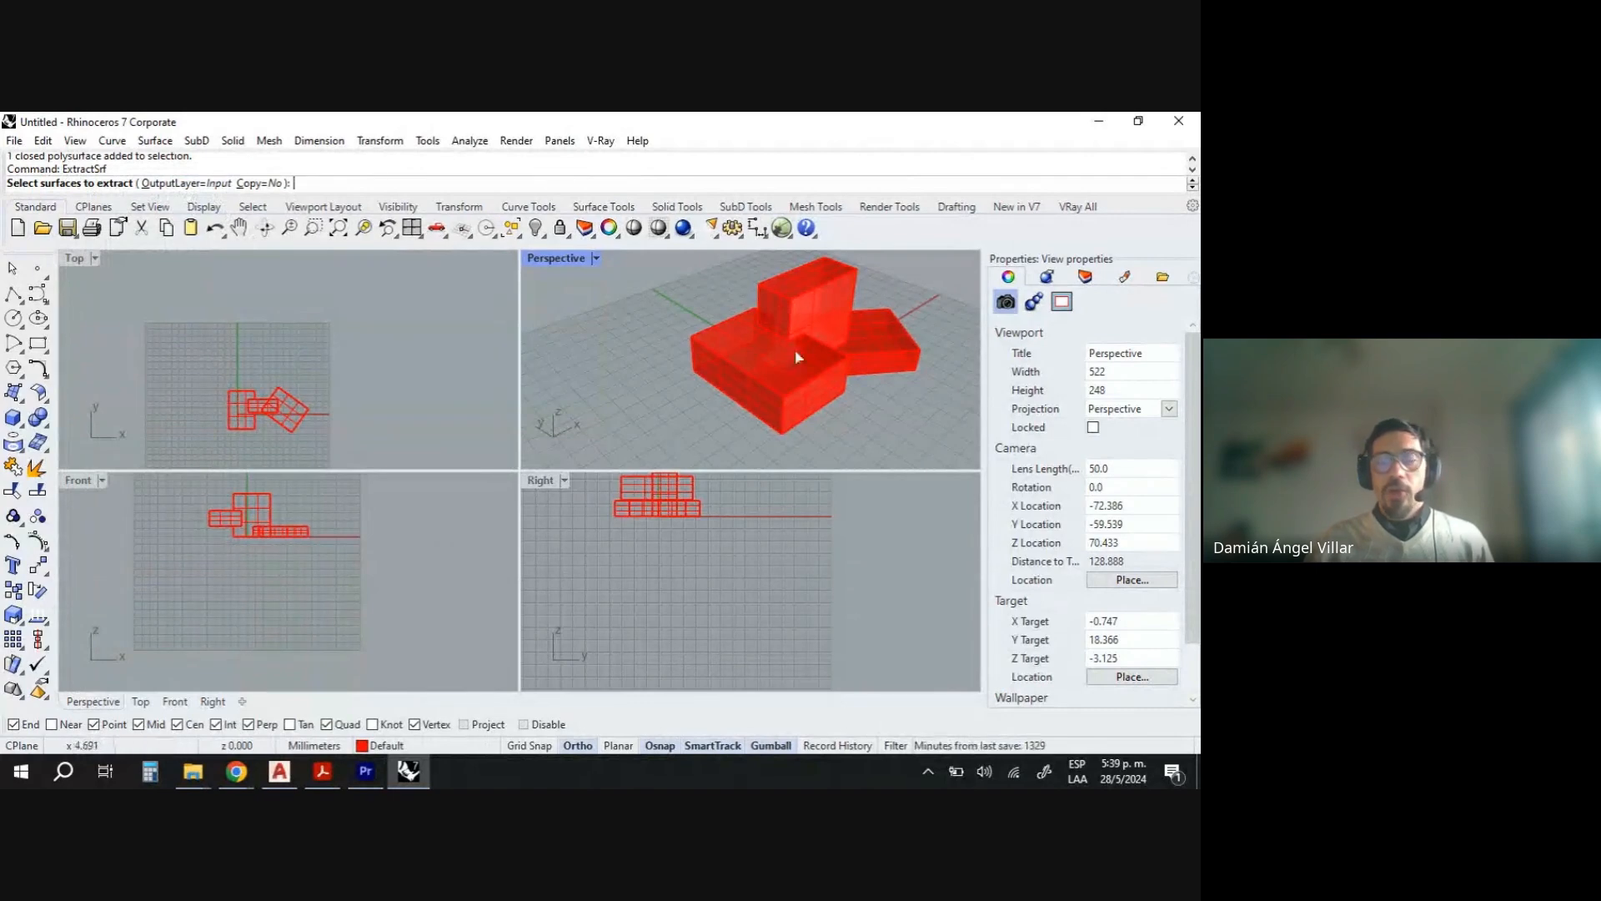
scroll(791, 321, up, 2)
scroll(787, 315, up, 2)
scroll(808, 393, up, 2)
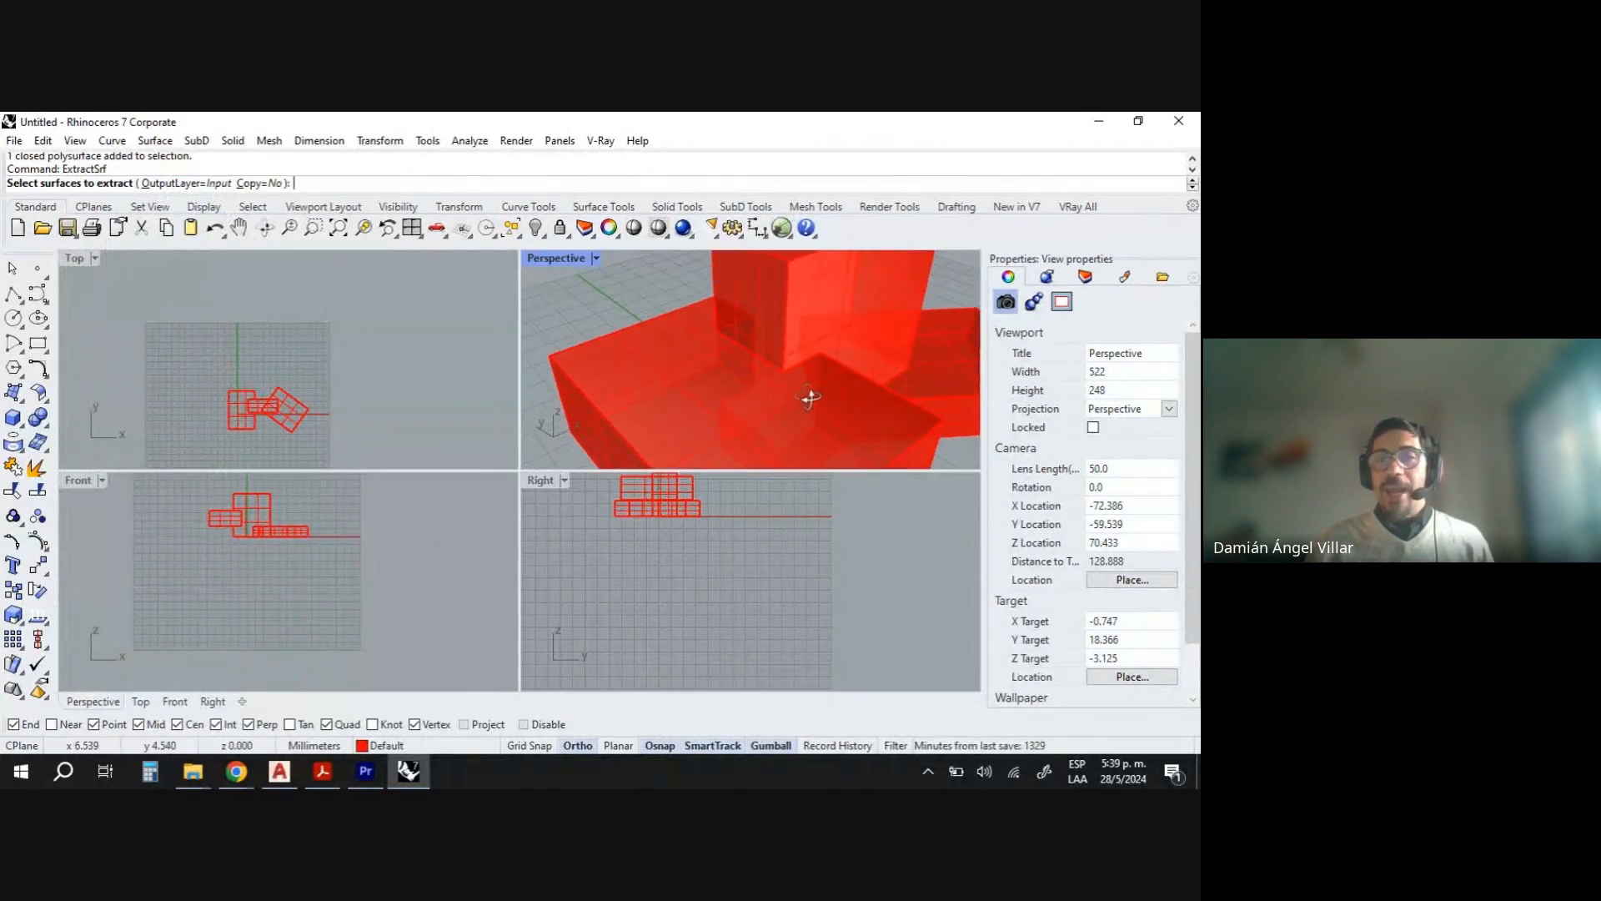
scroll(779, 392, down, 4)
scroll(779, 367, up, 4)
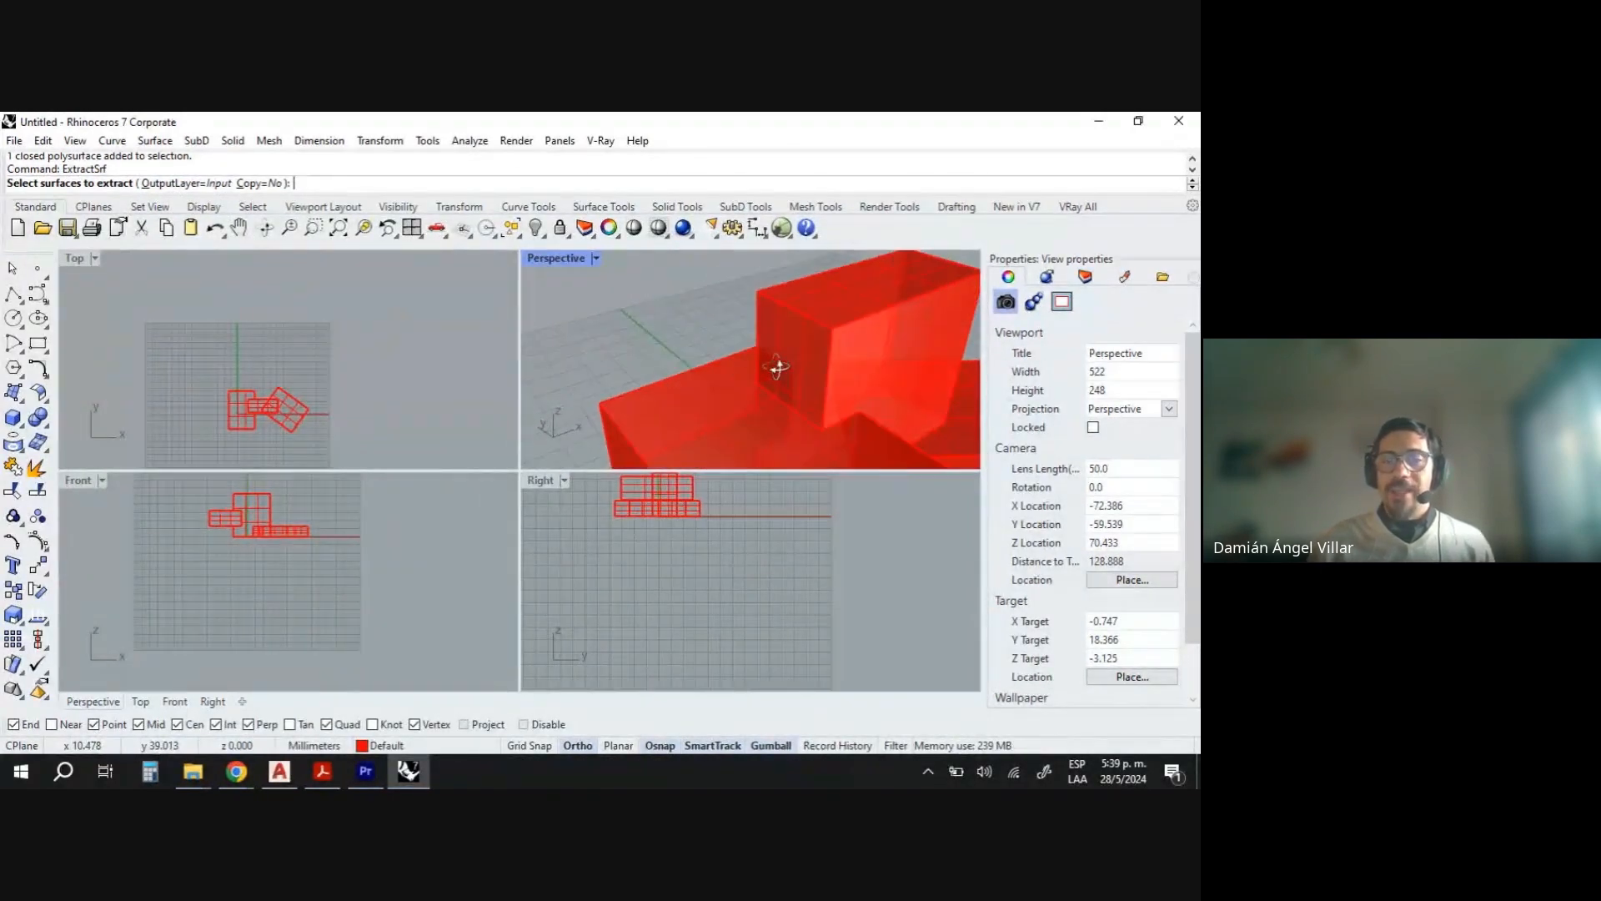
click(806, 341)
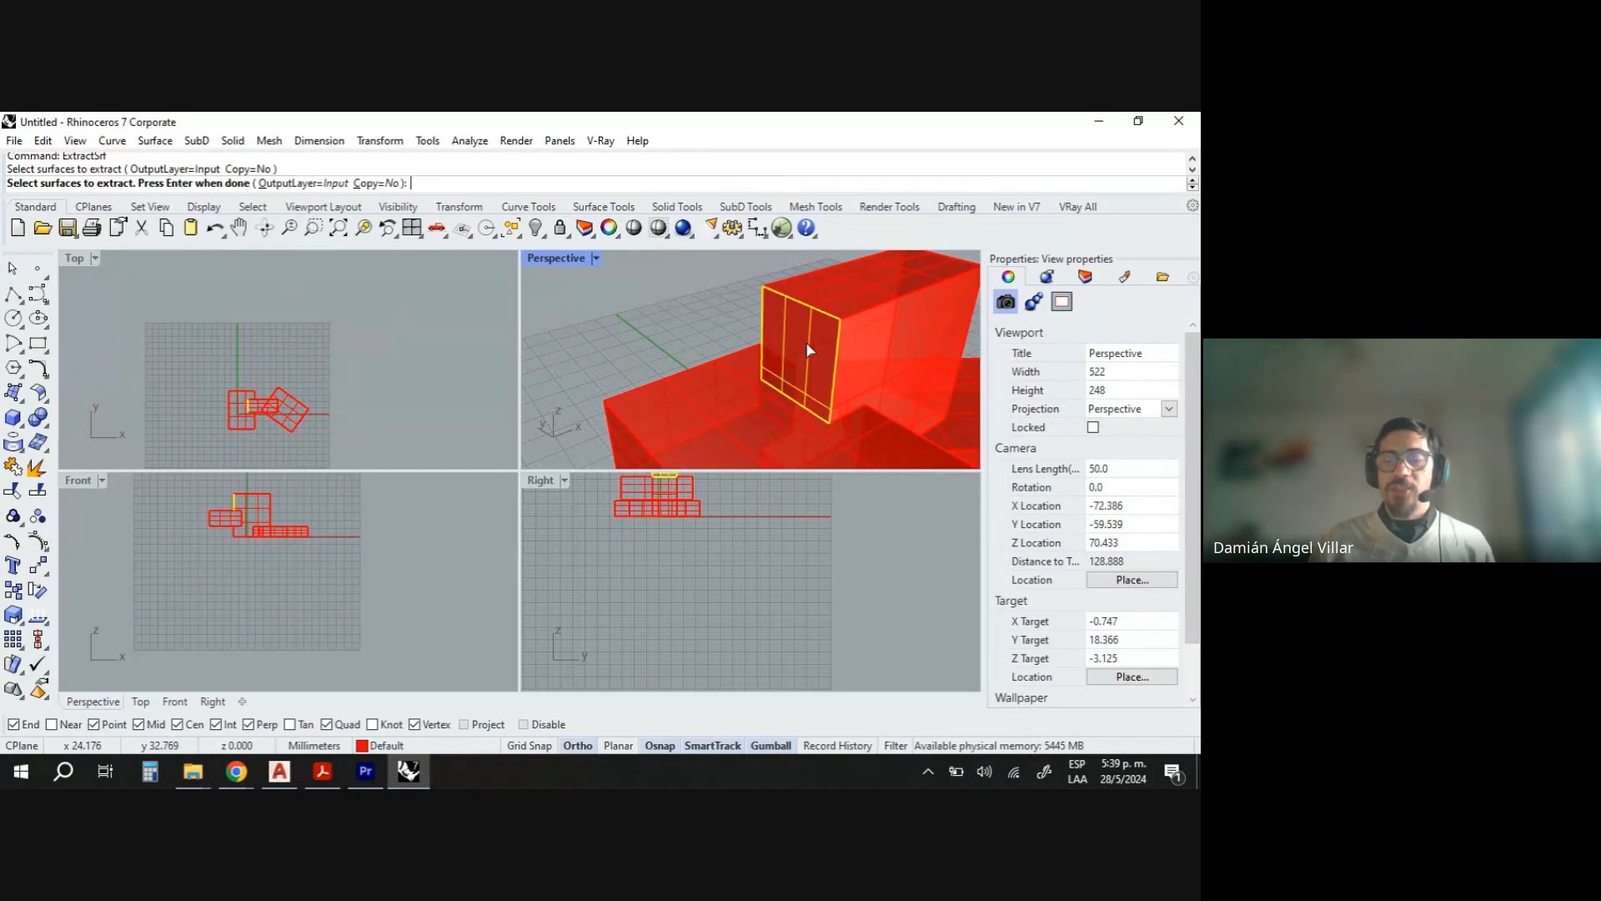
key(Return)
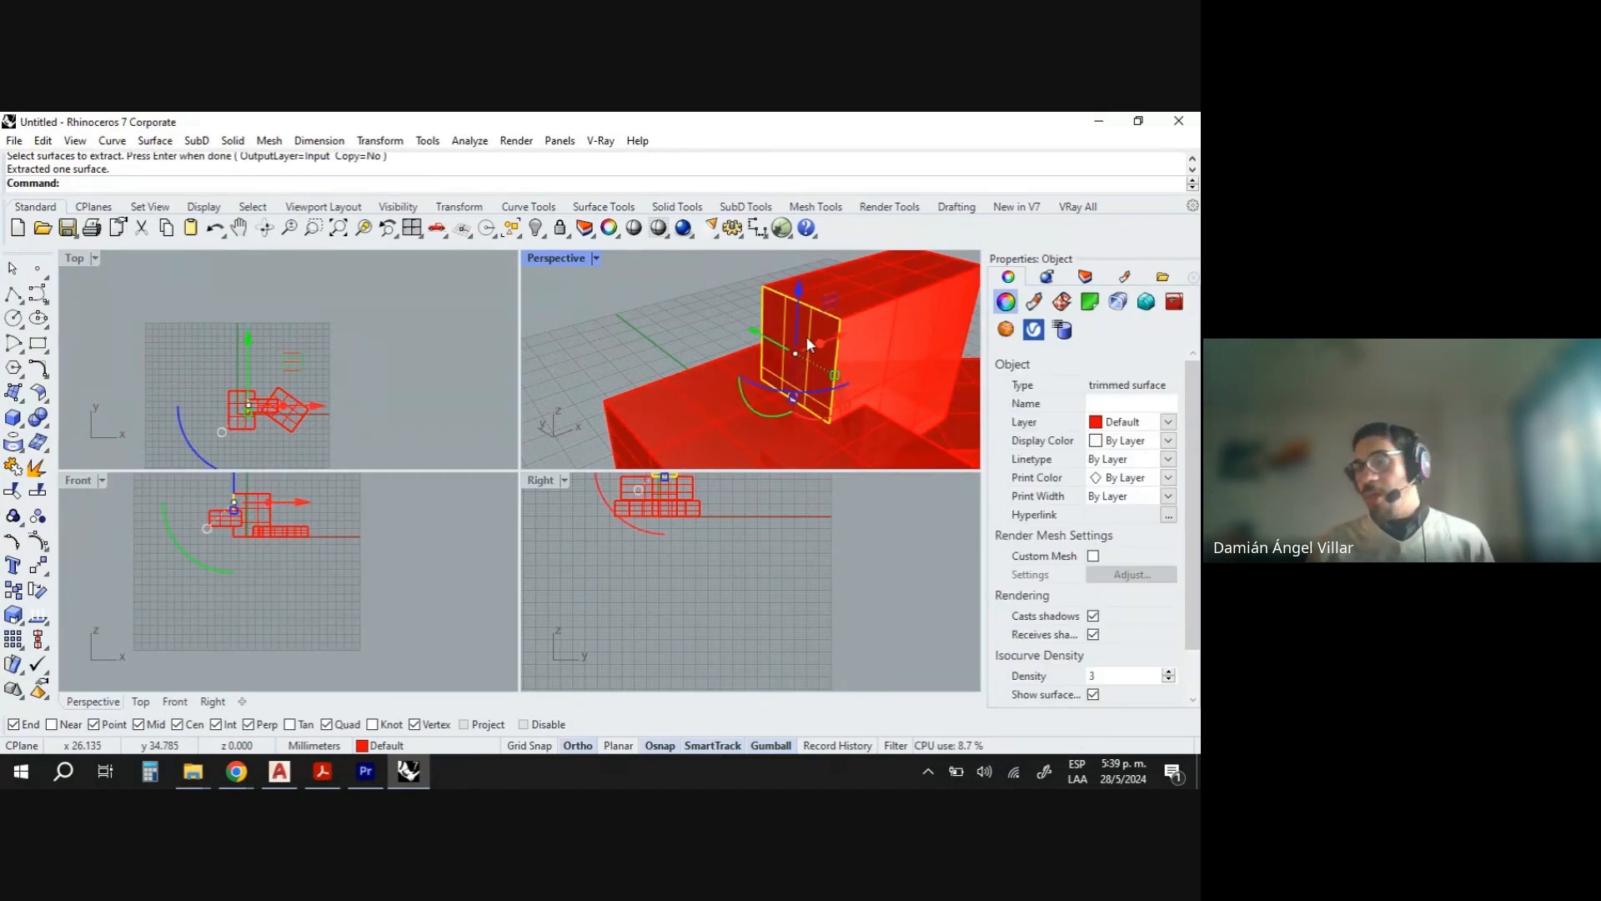
- Move the extracted face away from the box with the gumball
drag(822, 343, 621, 406)
right_drag(689, 413, 799, 351)
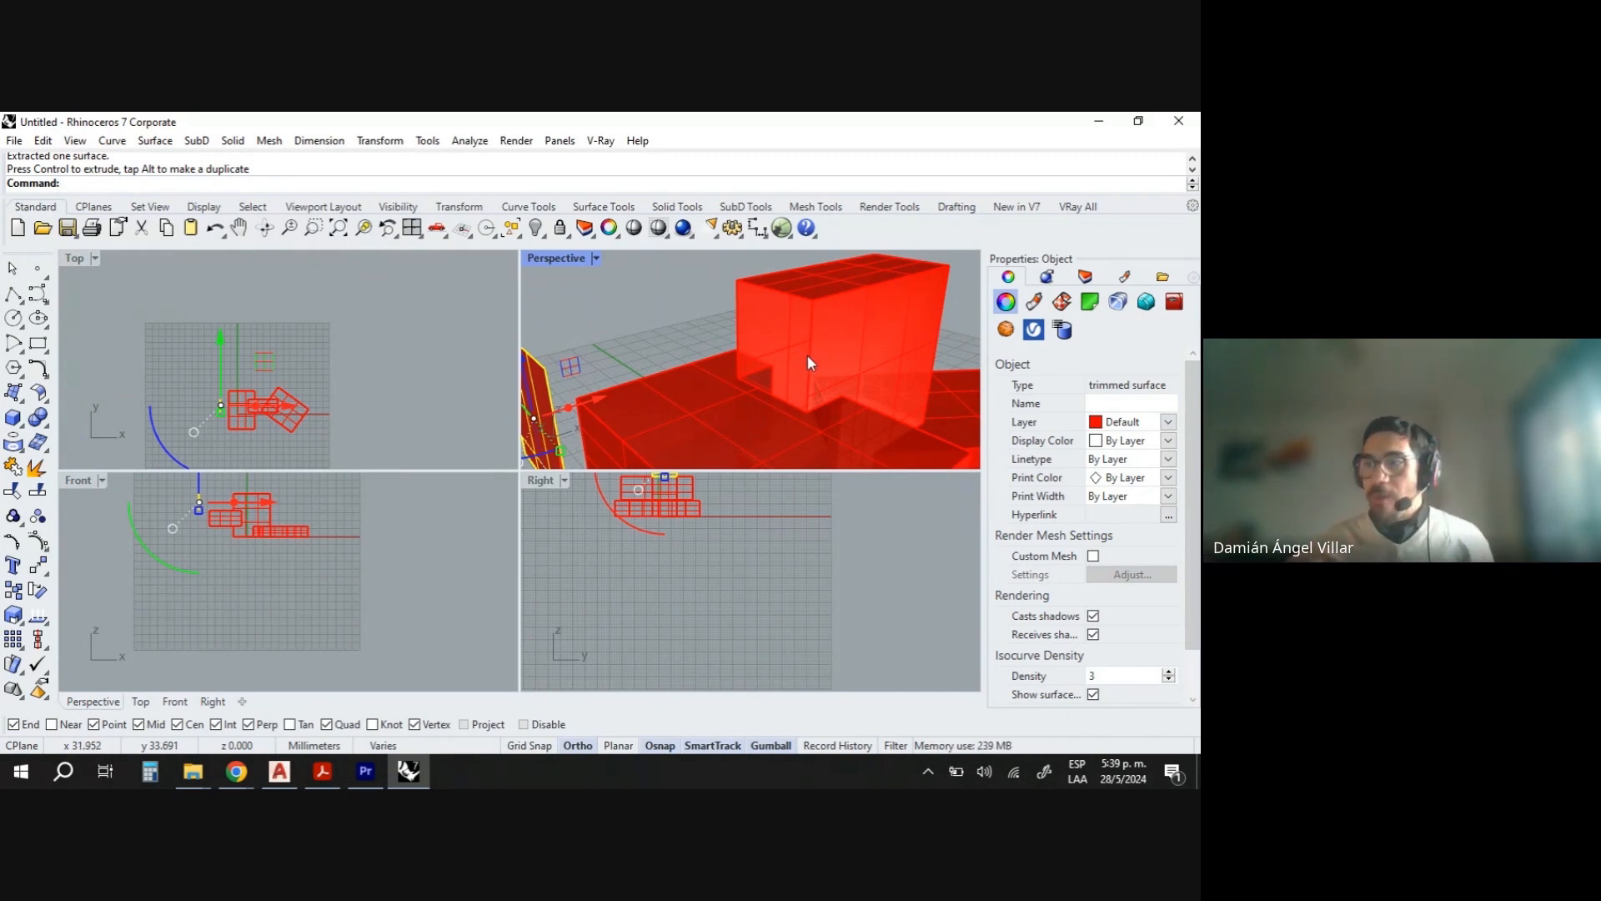
scroll(812, 350, down, 3)
right_drag(795, 350, 817, 364)
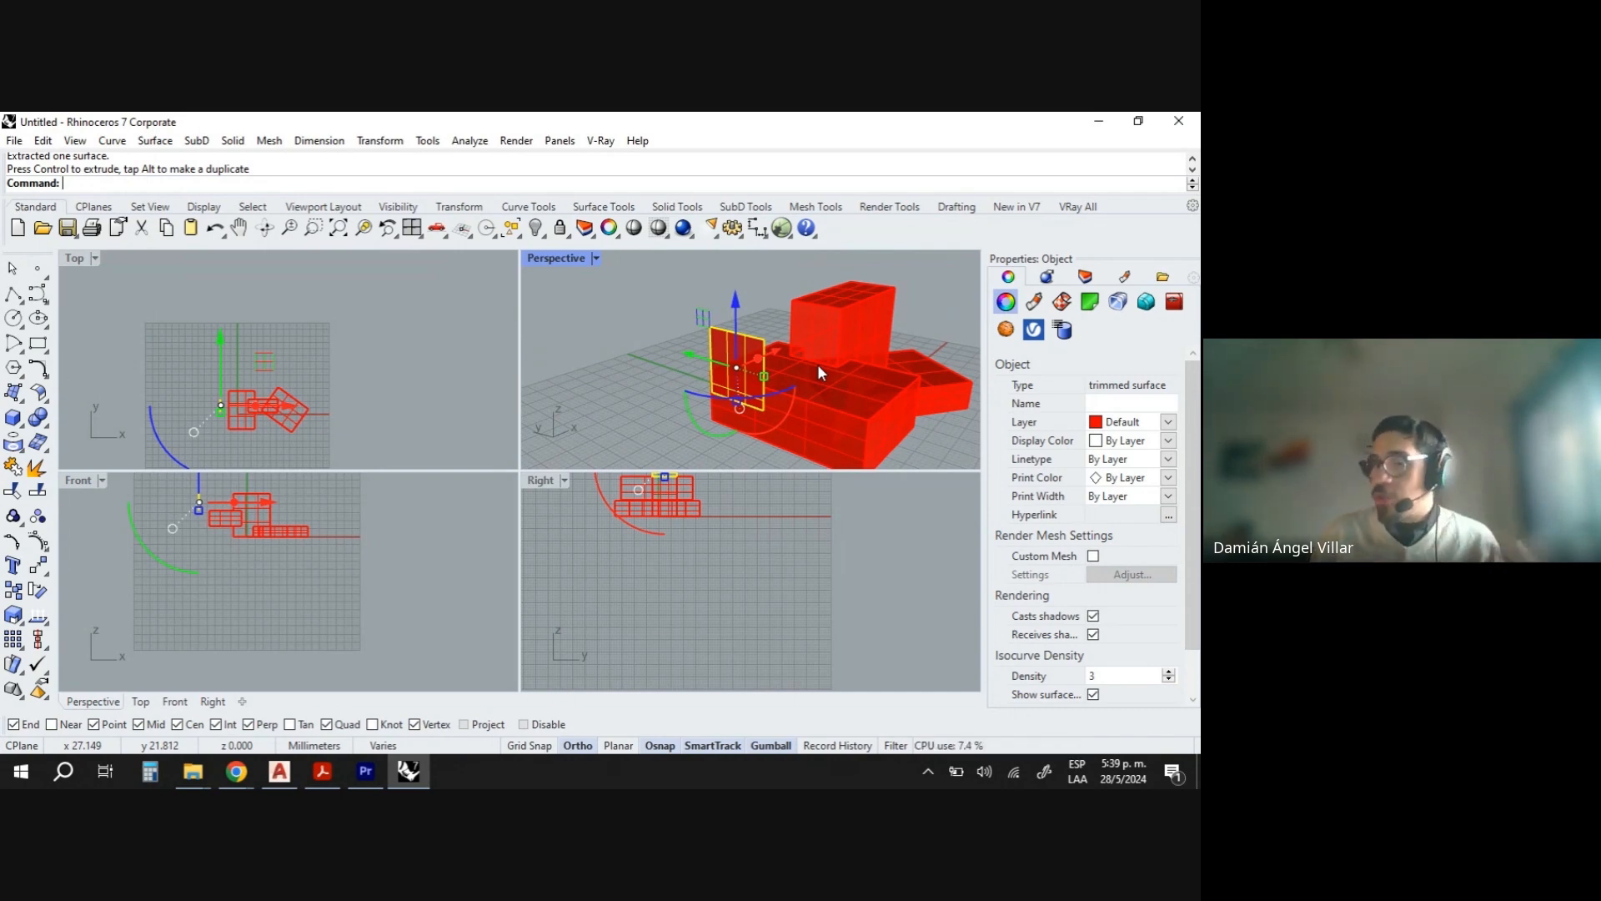
right_drag(820, 367, 802, 383)
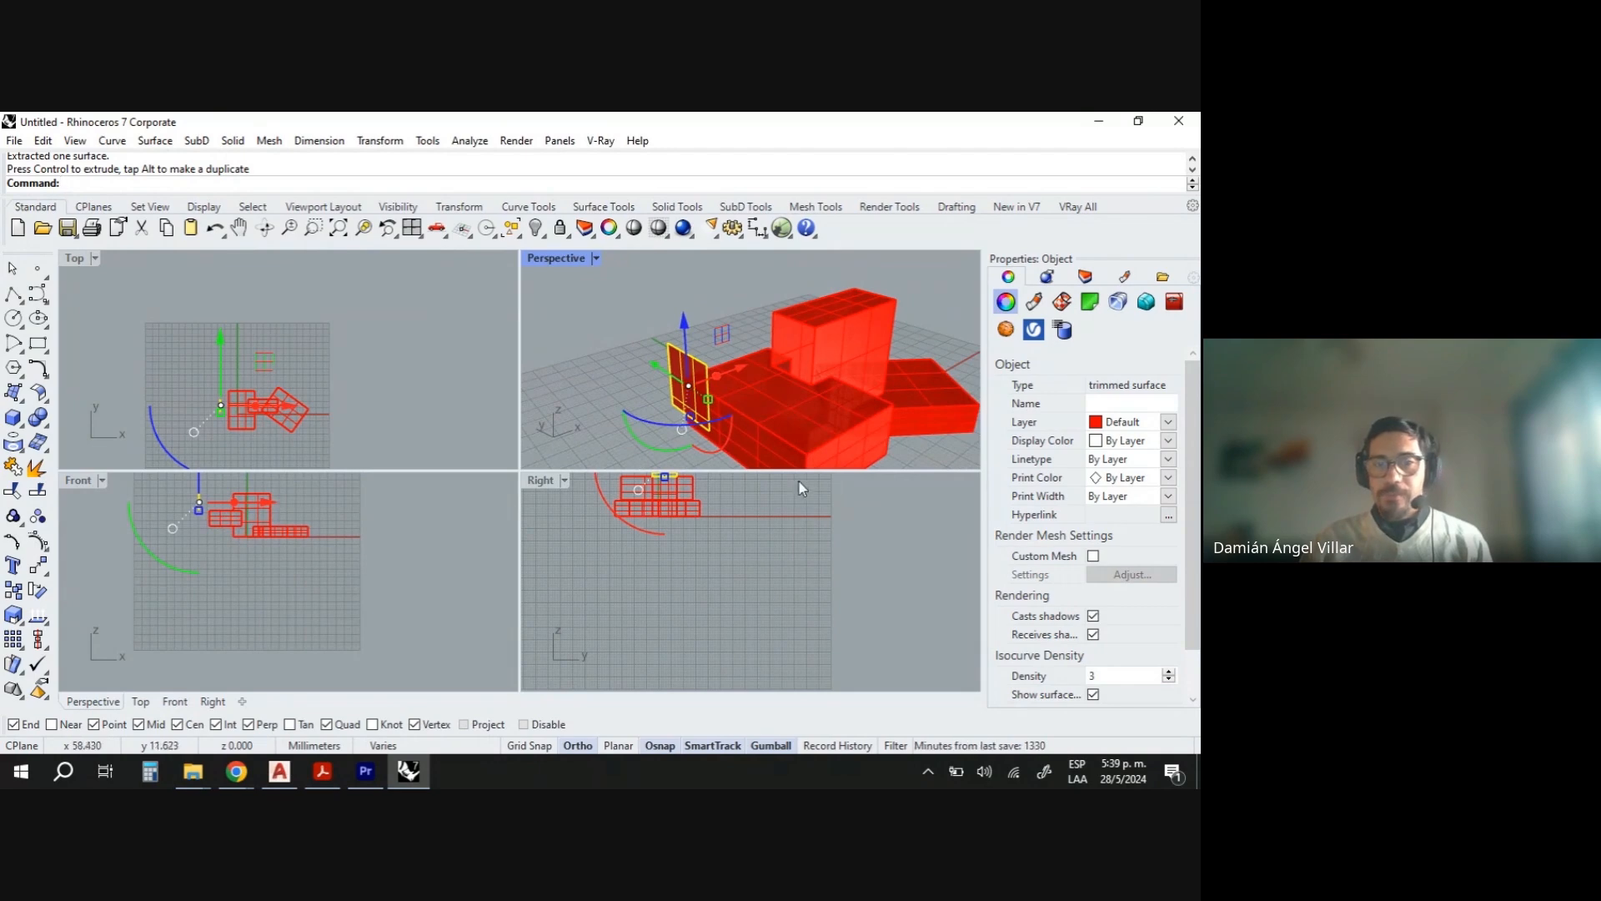
click(762, 349)
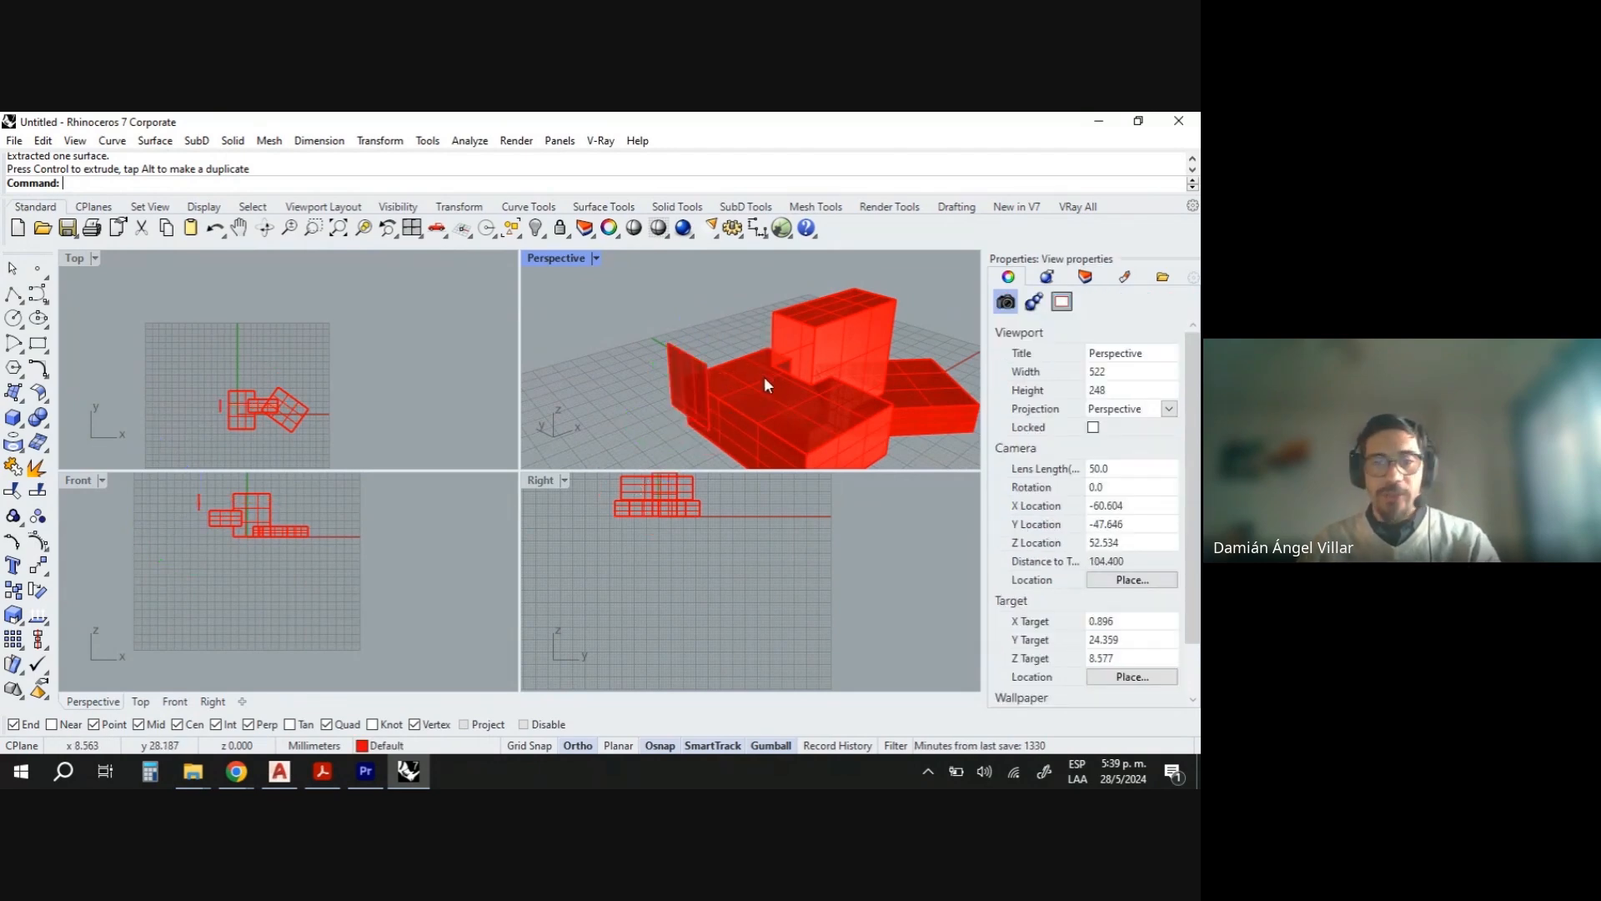
right_drag(732, 333, 718, 338)
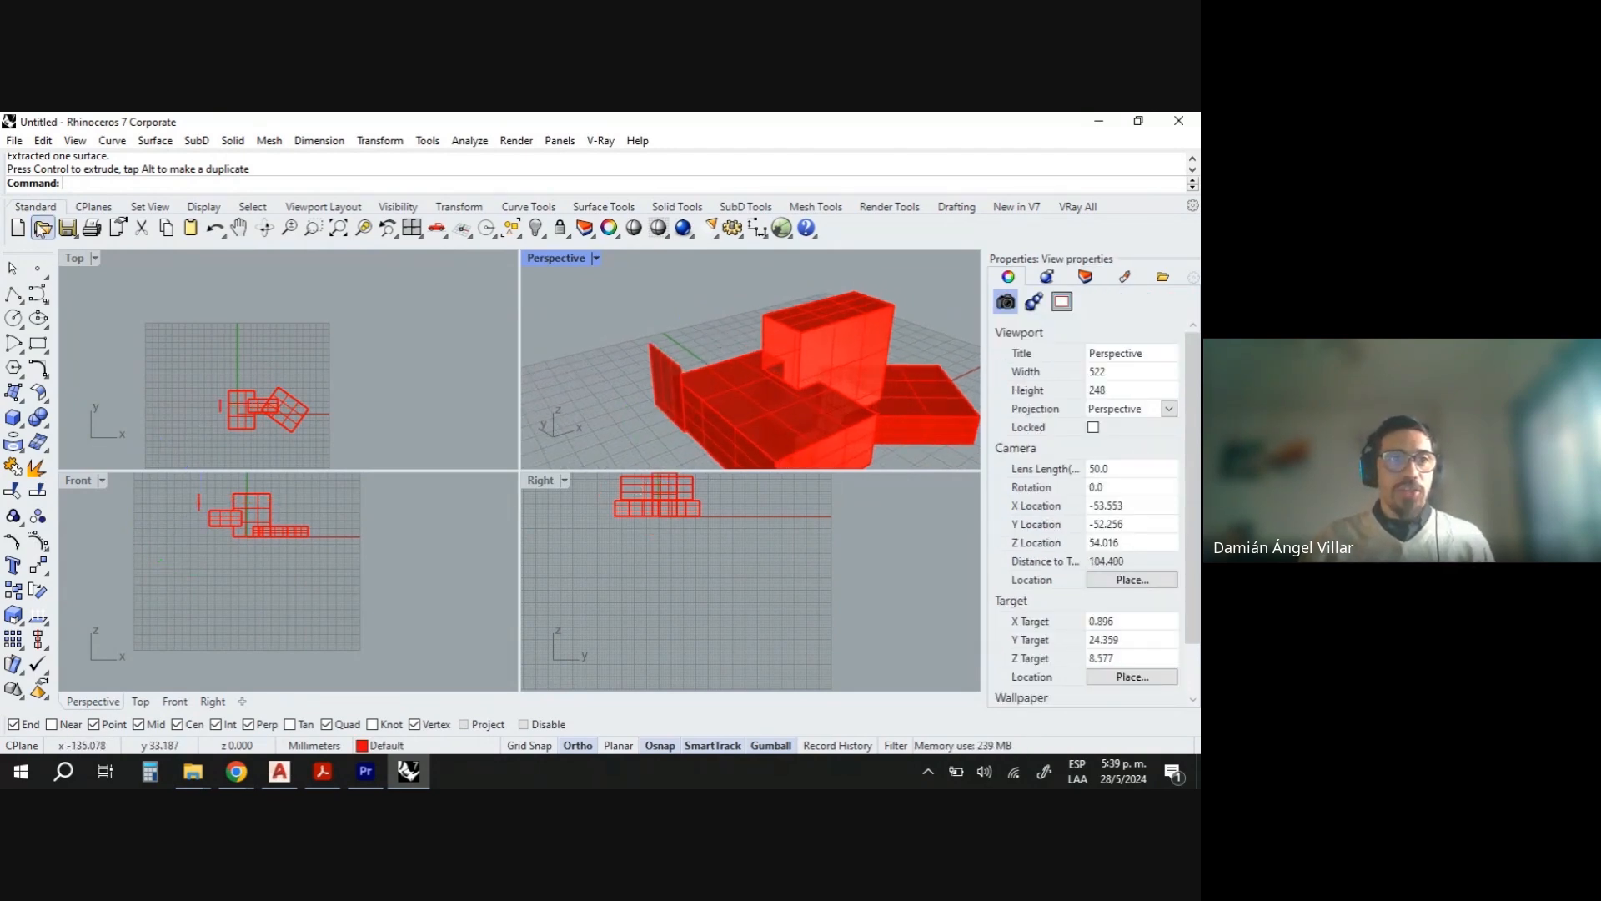
- Extract all isocurves in both directions from the top face of the lower box with ExtractIsocurve
text(Extr)
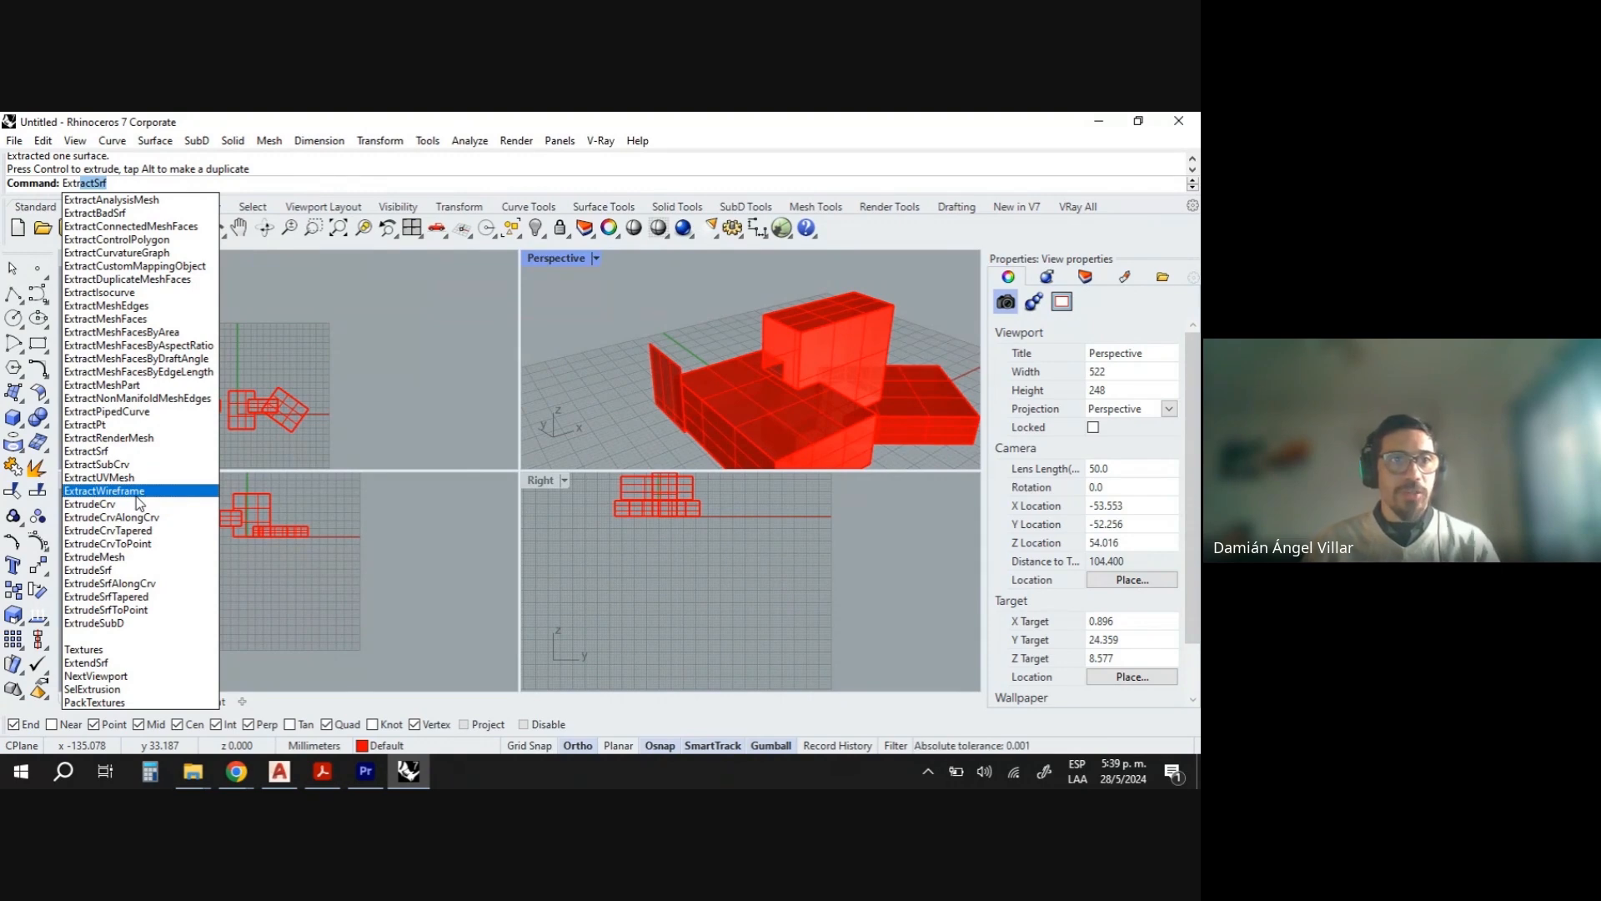
text(ac)
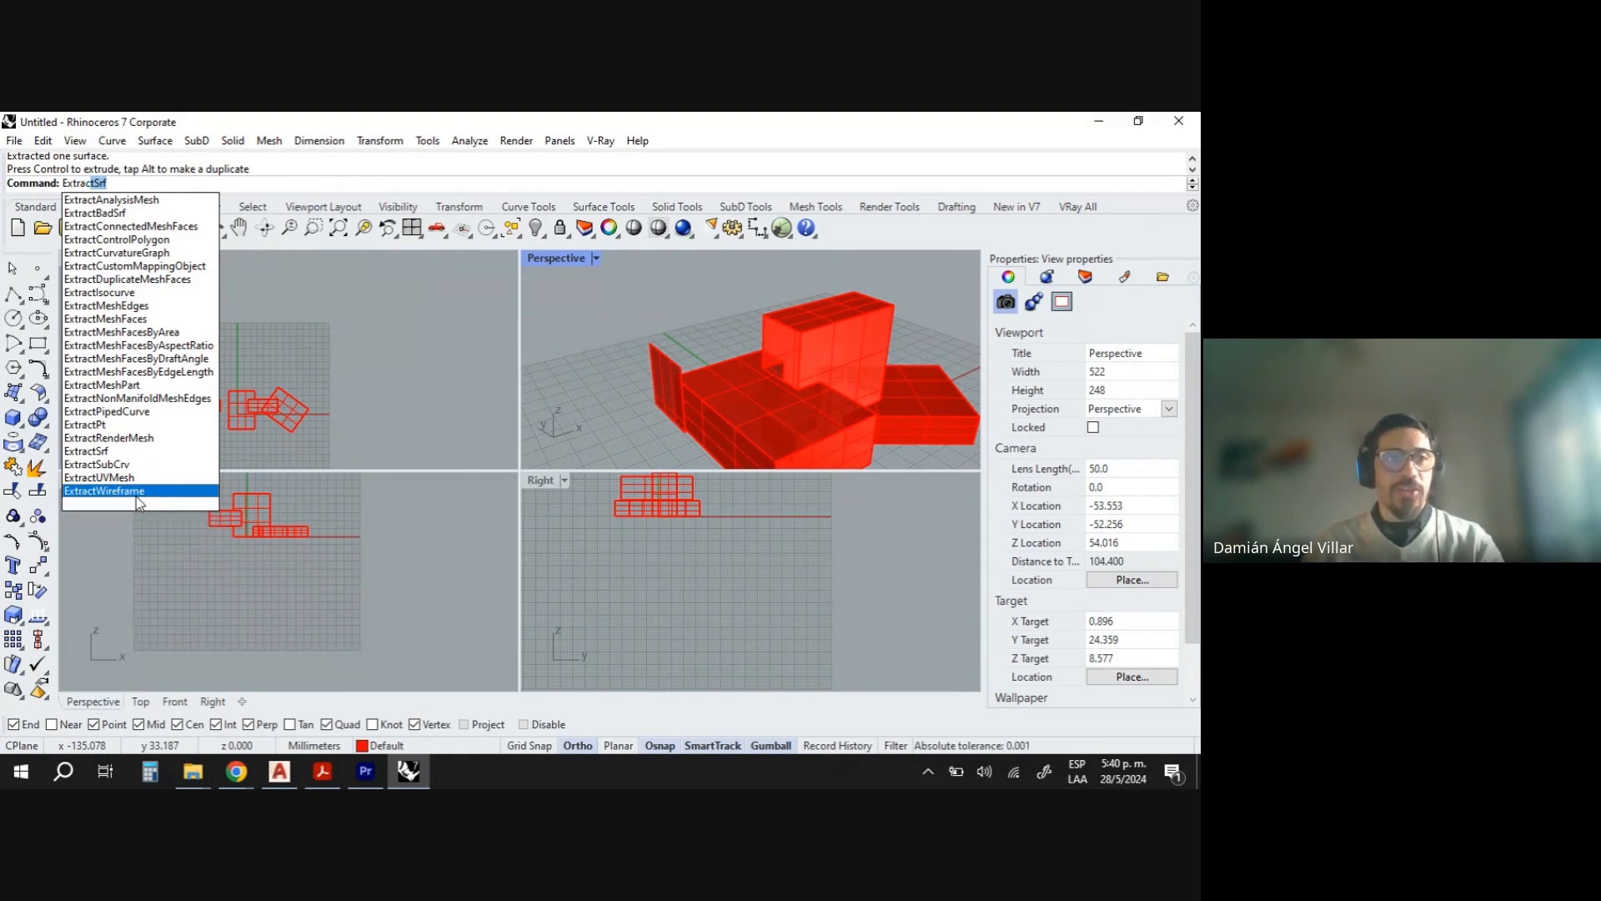
text(tI)
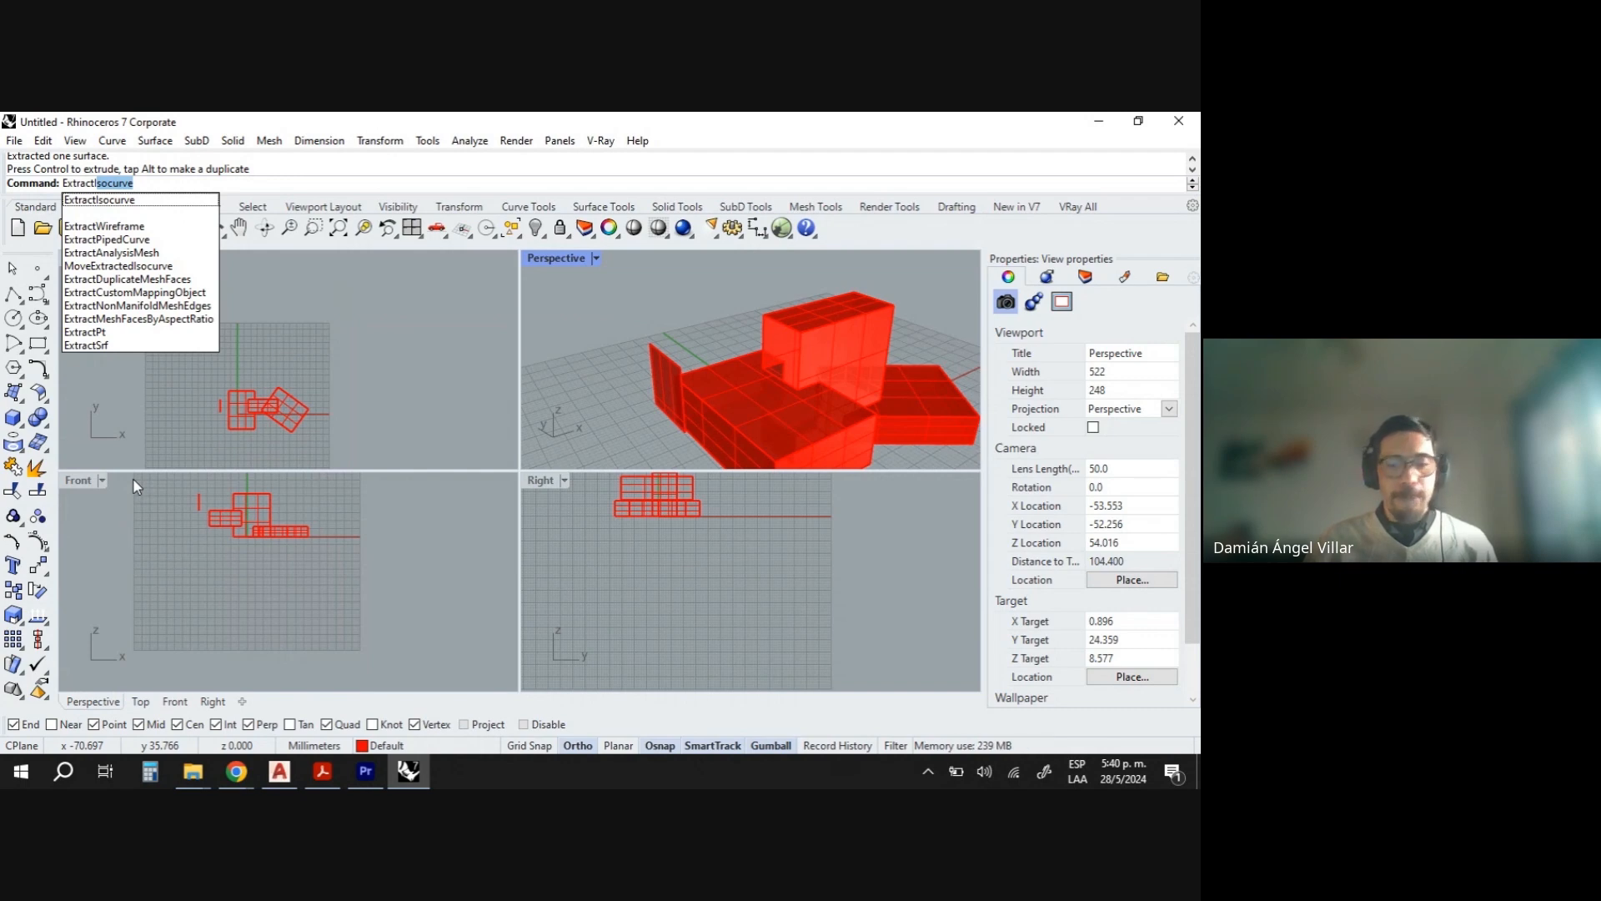
key(BackSpace)
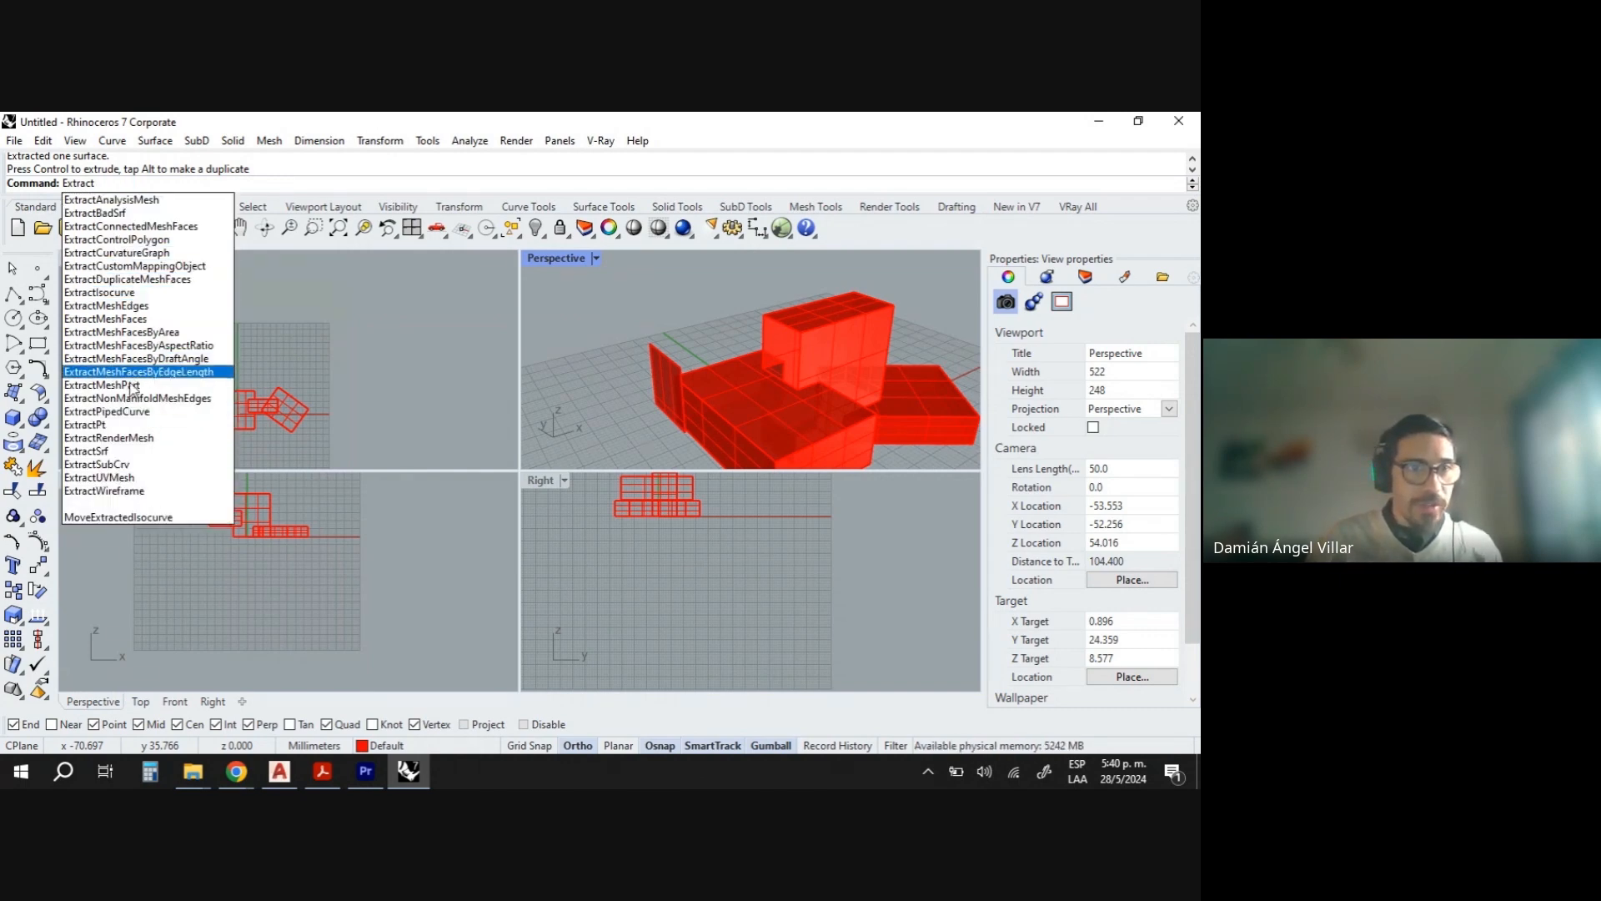
click(124, 294)
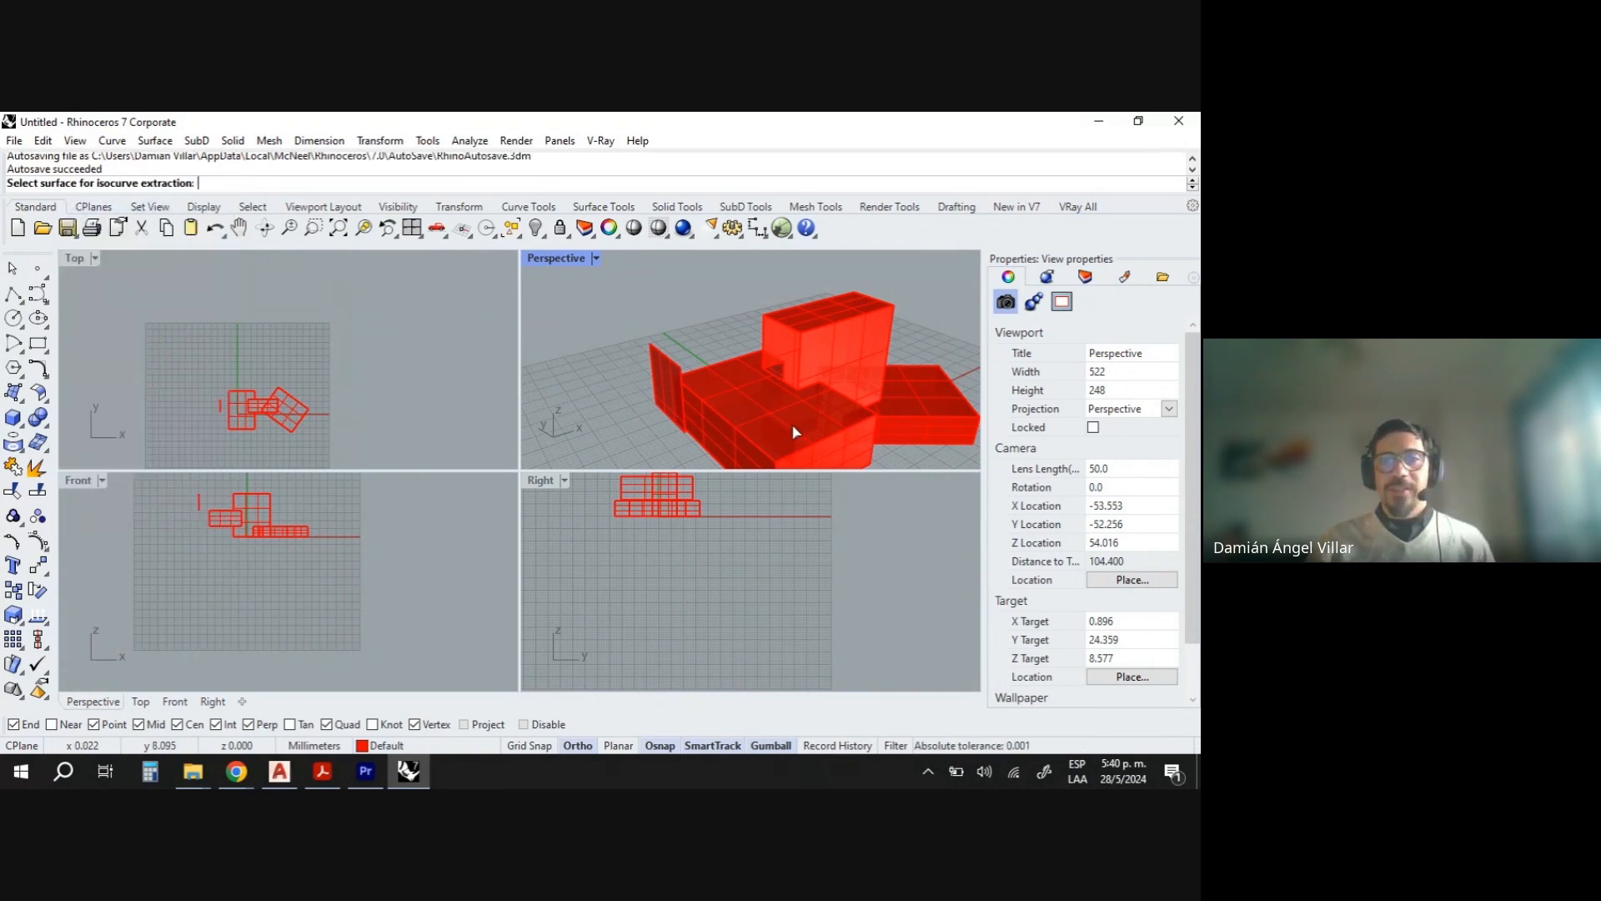
scroll(760, 424, up, 2)
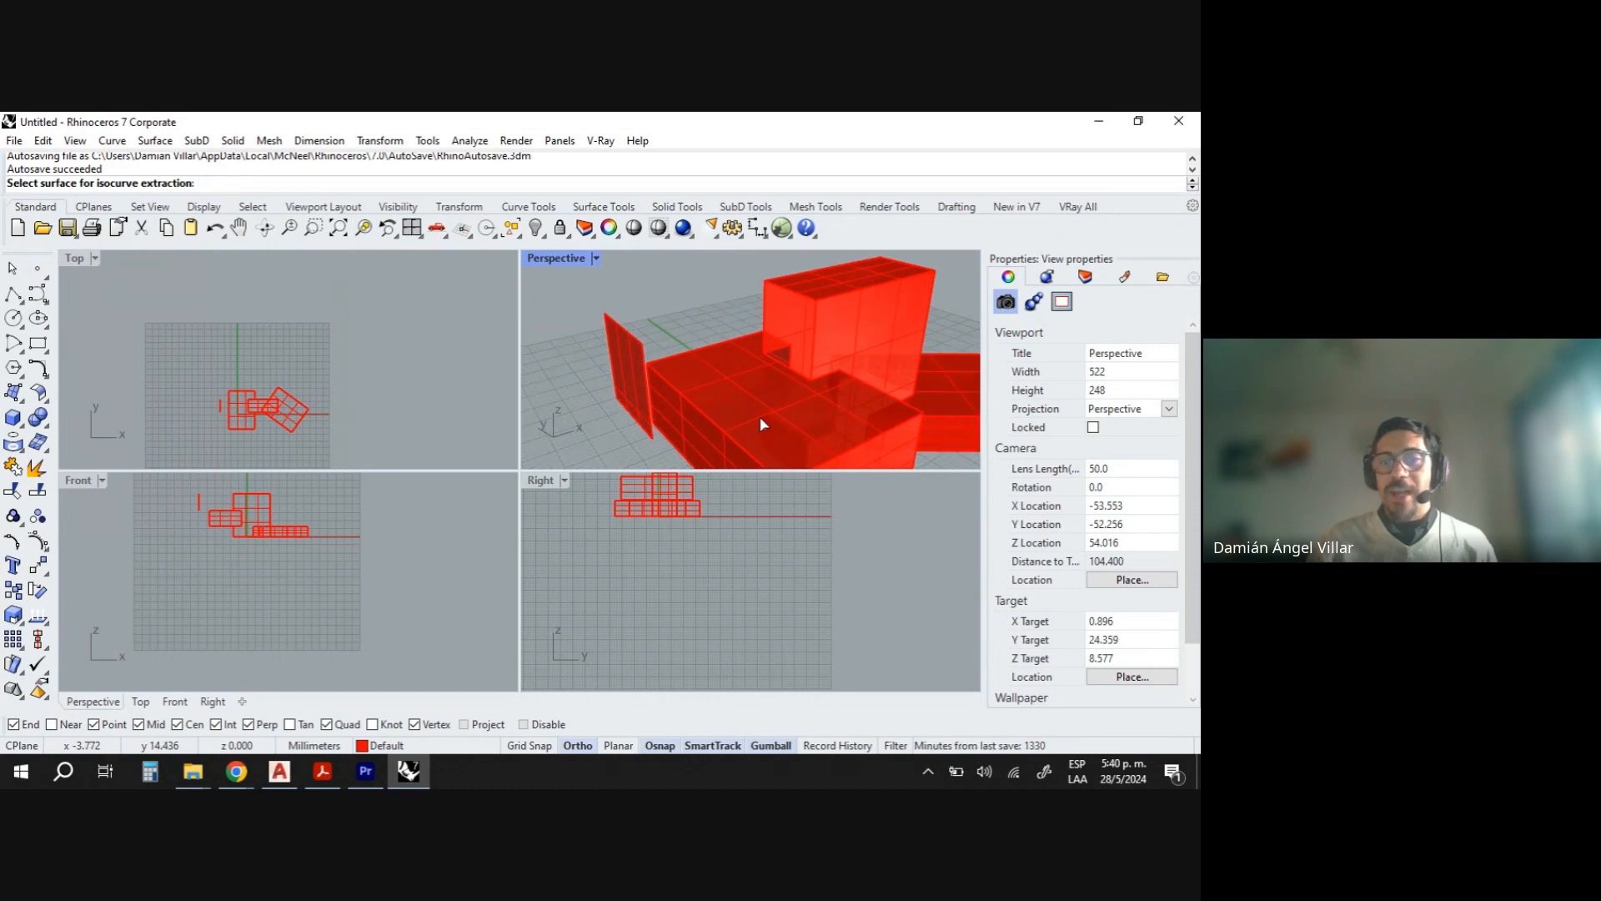
click(761, 424)
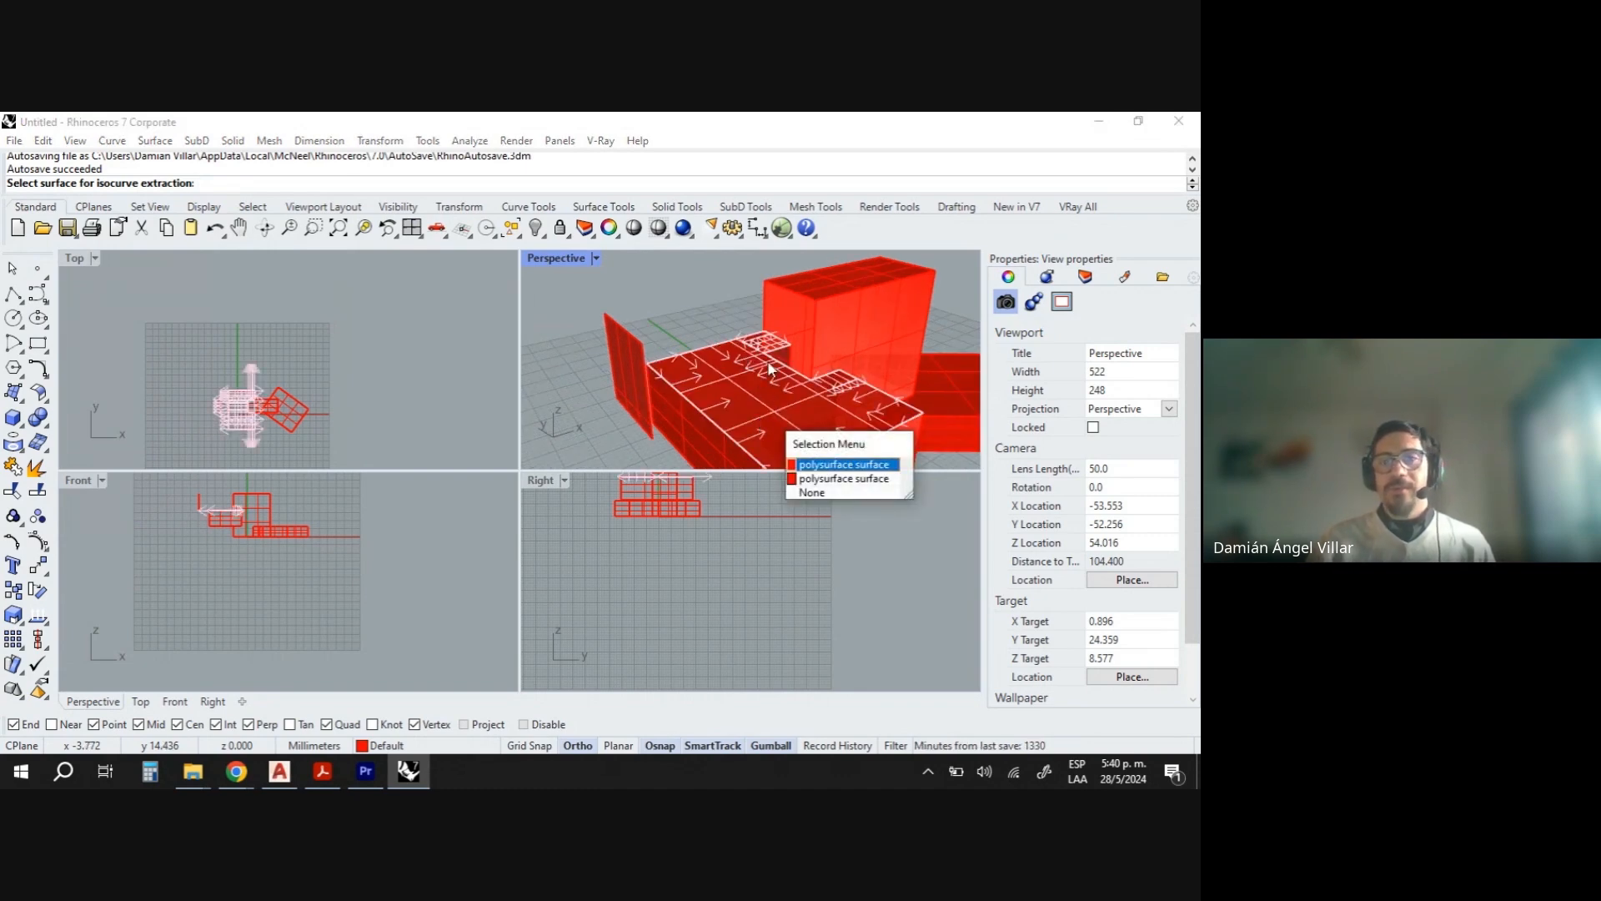
click(833, 464)
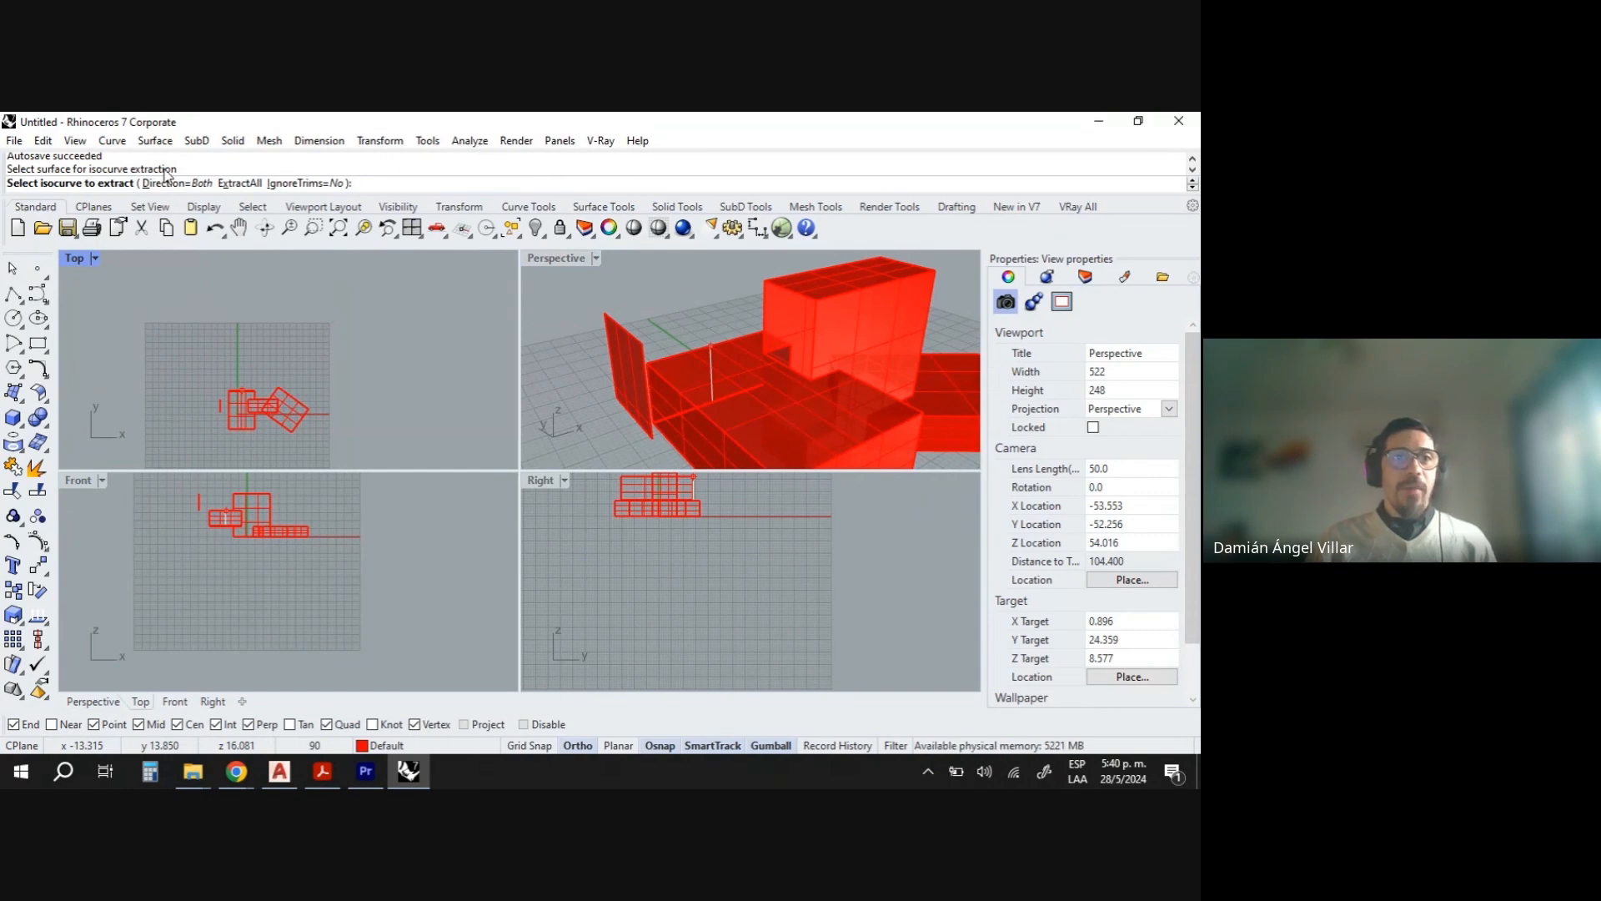
click(206, 184)
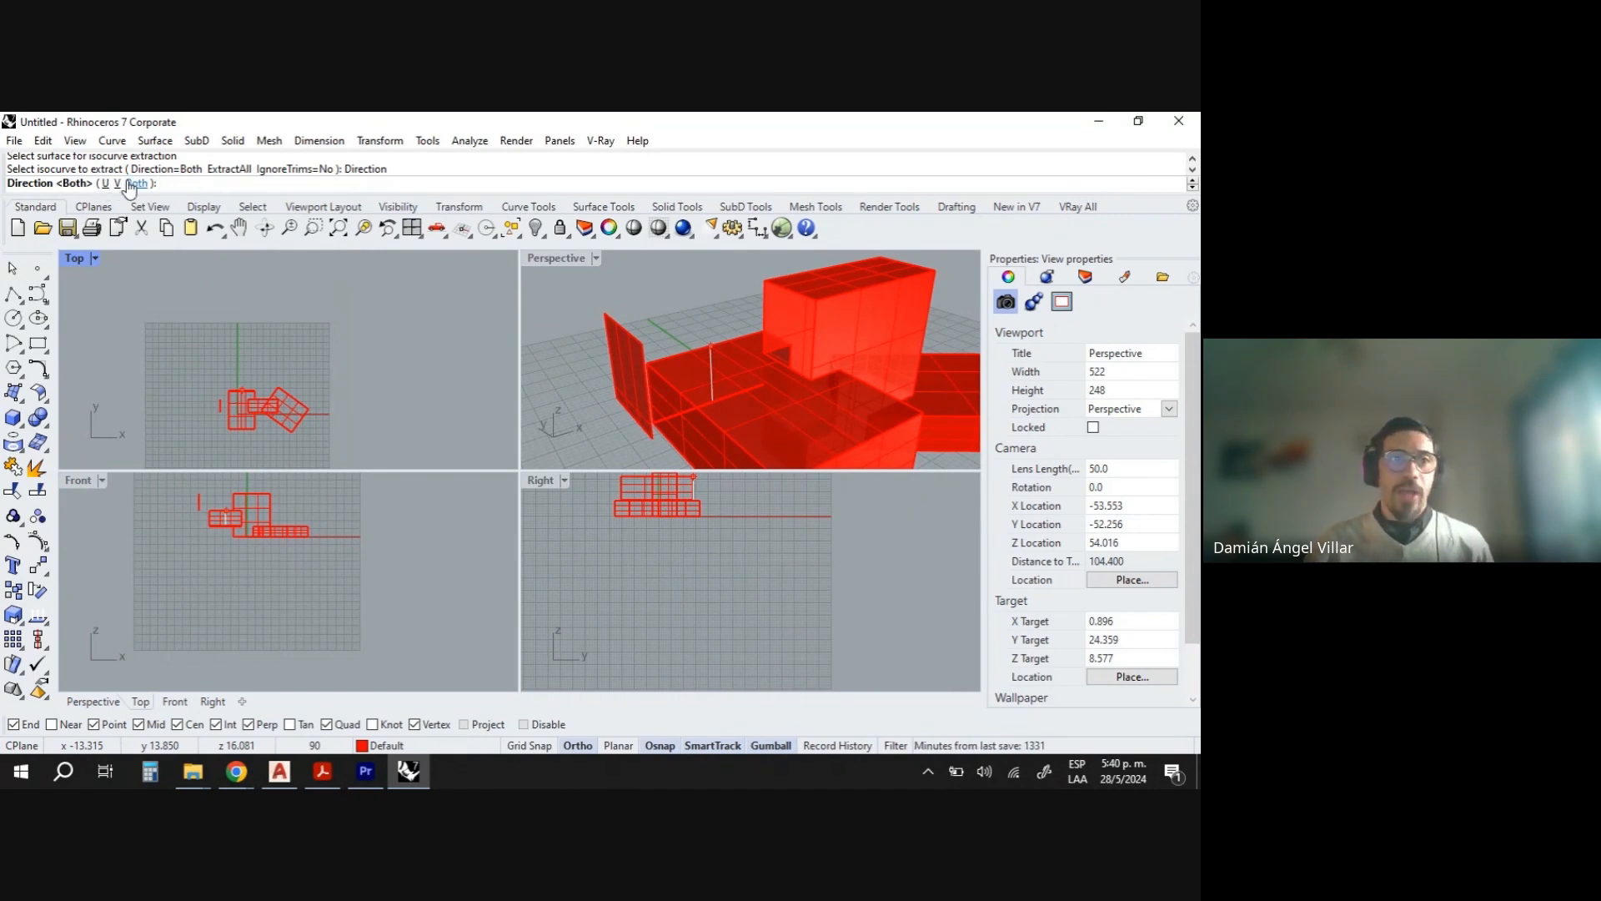
click(136, 184)
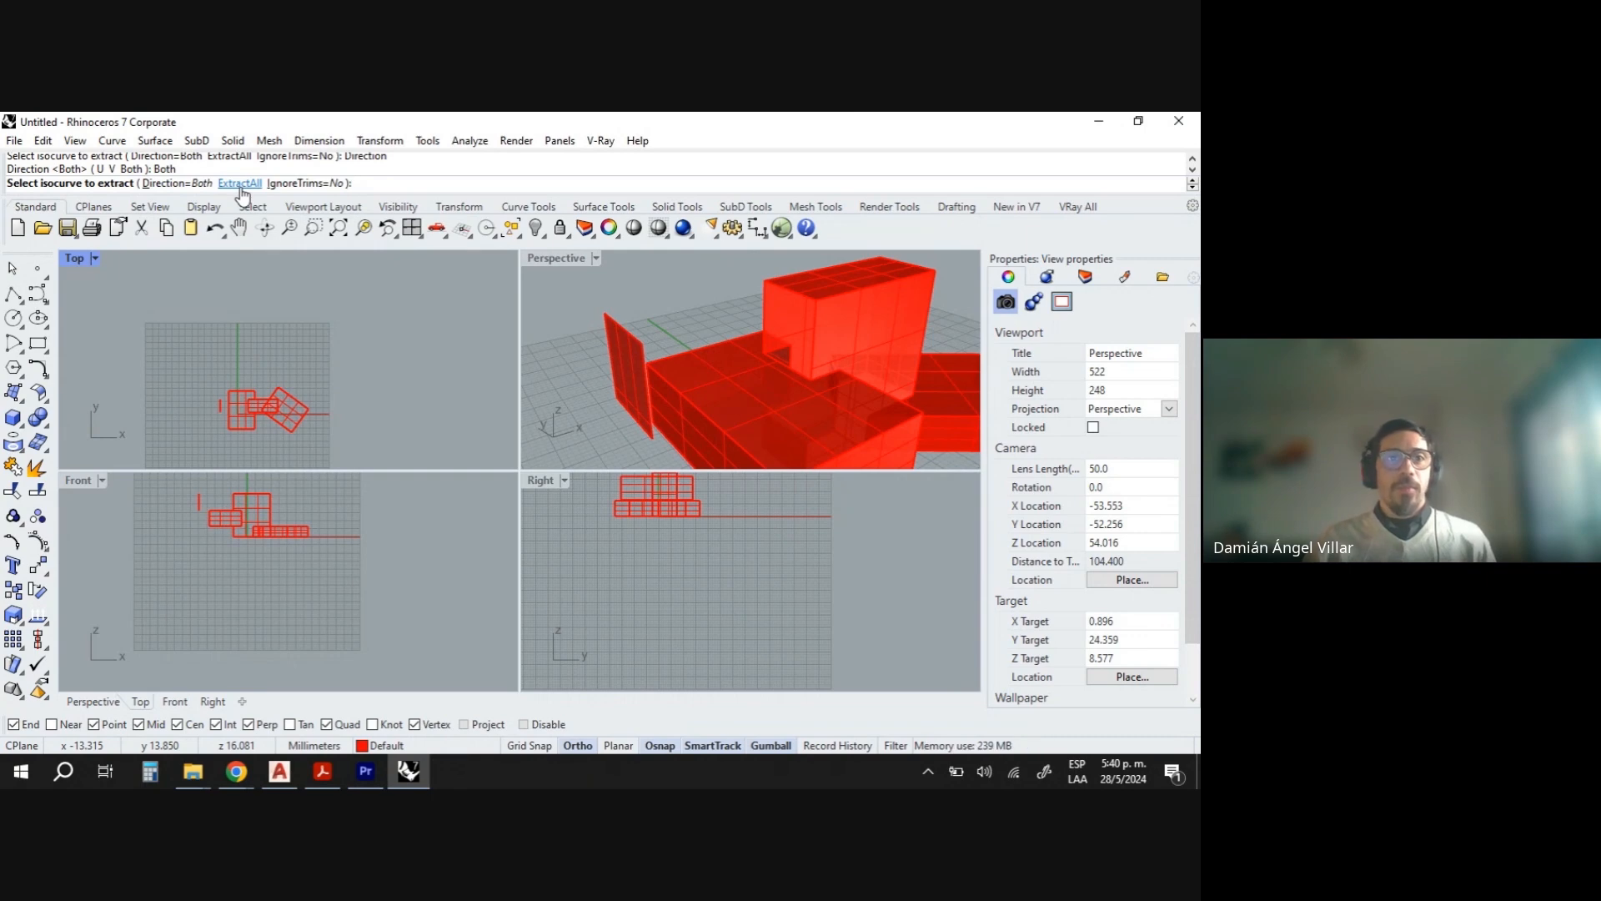
click(241, 183)
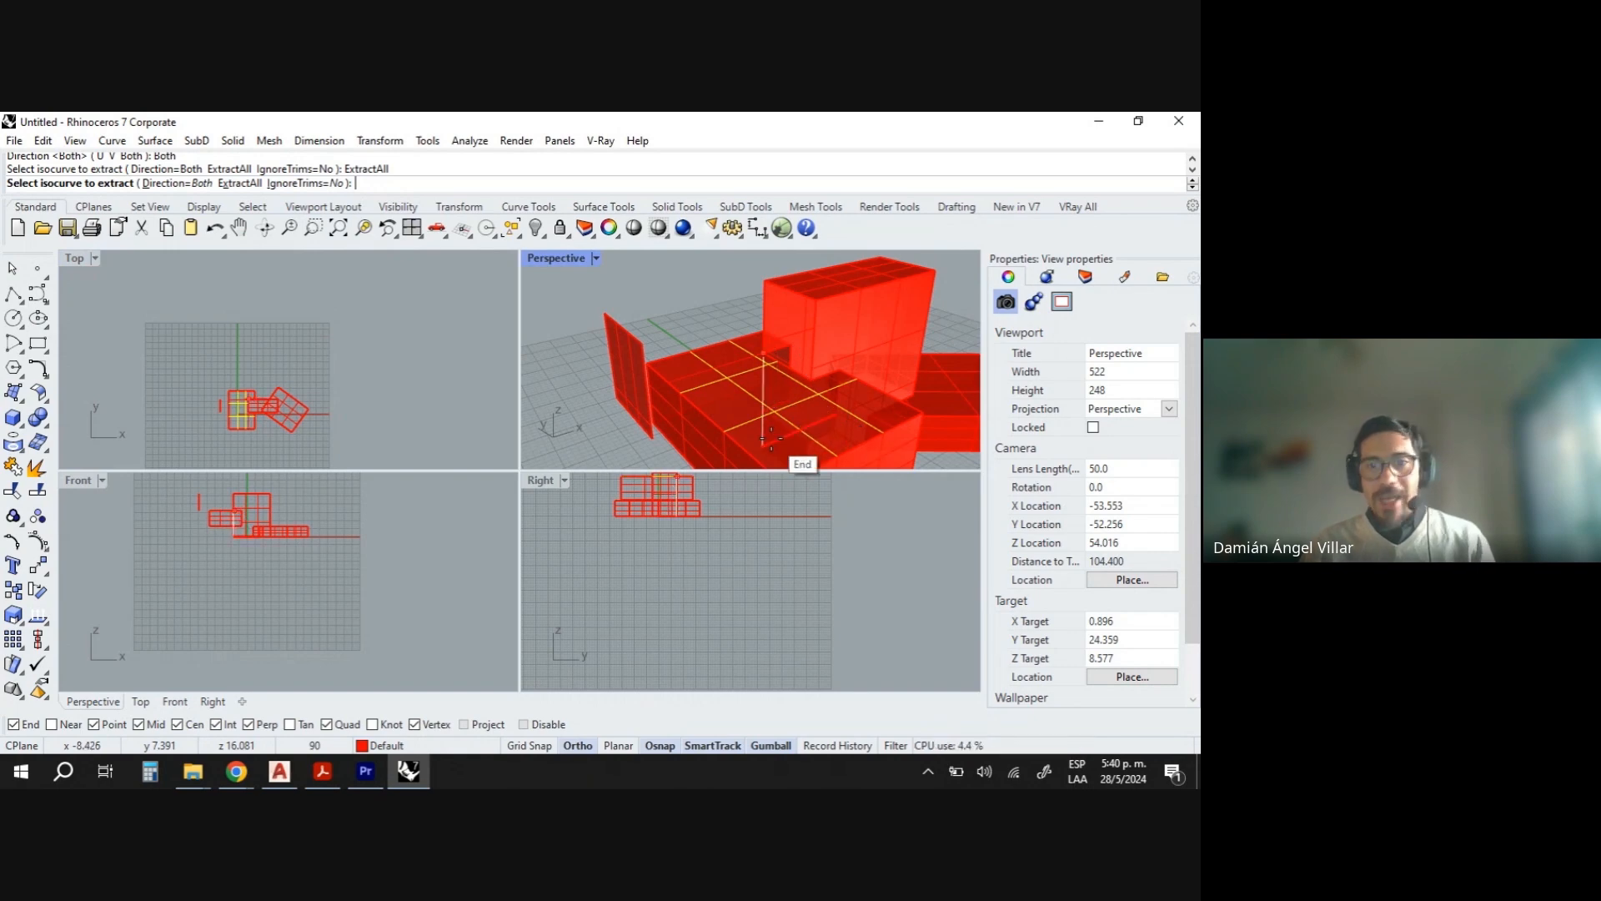
key(Return)
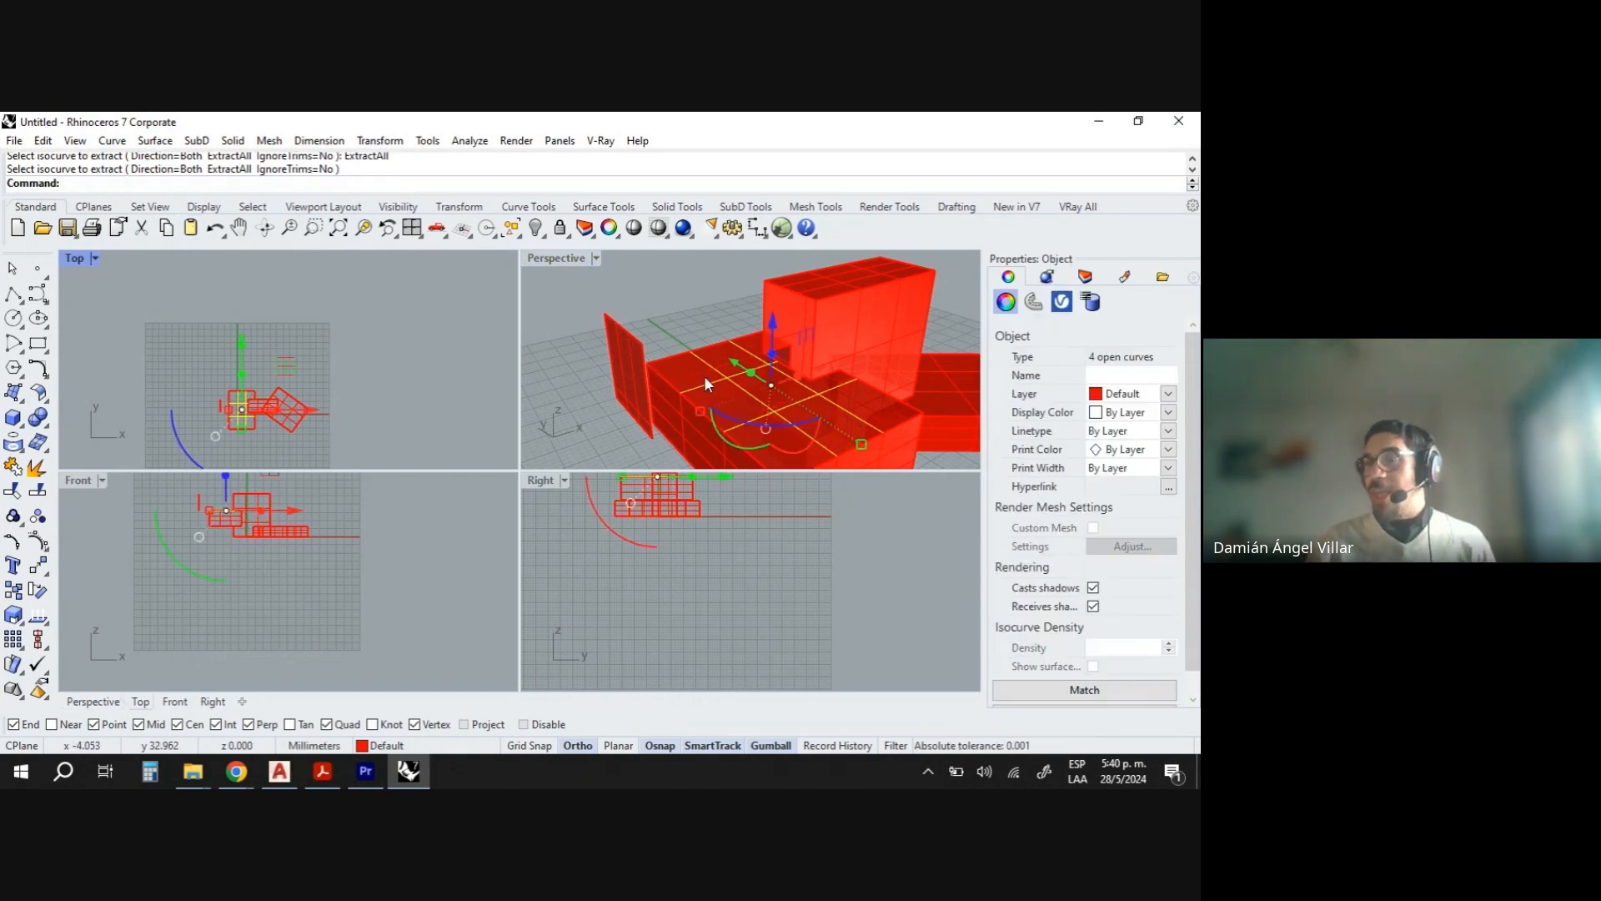
- Lift the extracted isocurves above the box with the gumball
right_drag(692, 367, 717, 391)
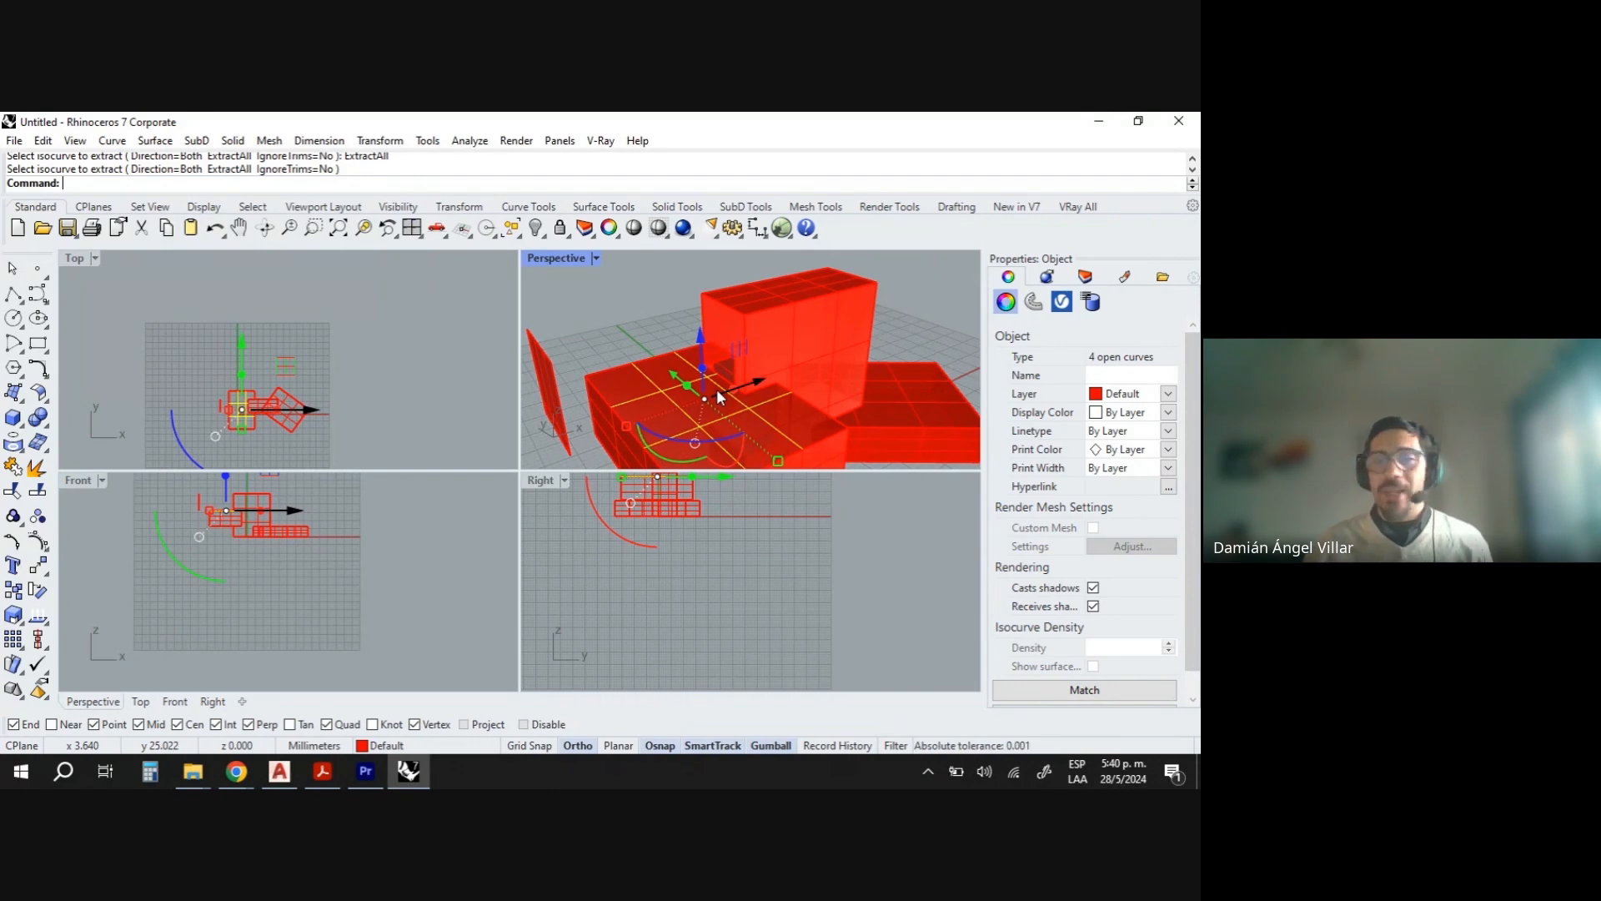
drag(699, 357, 689, 267)
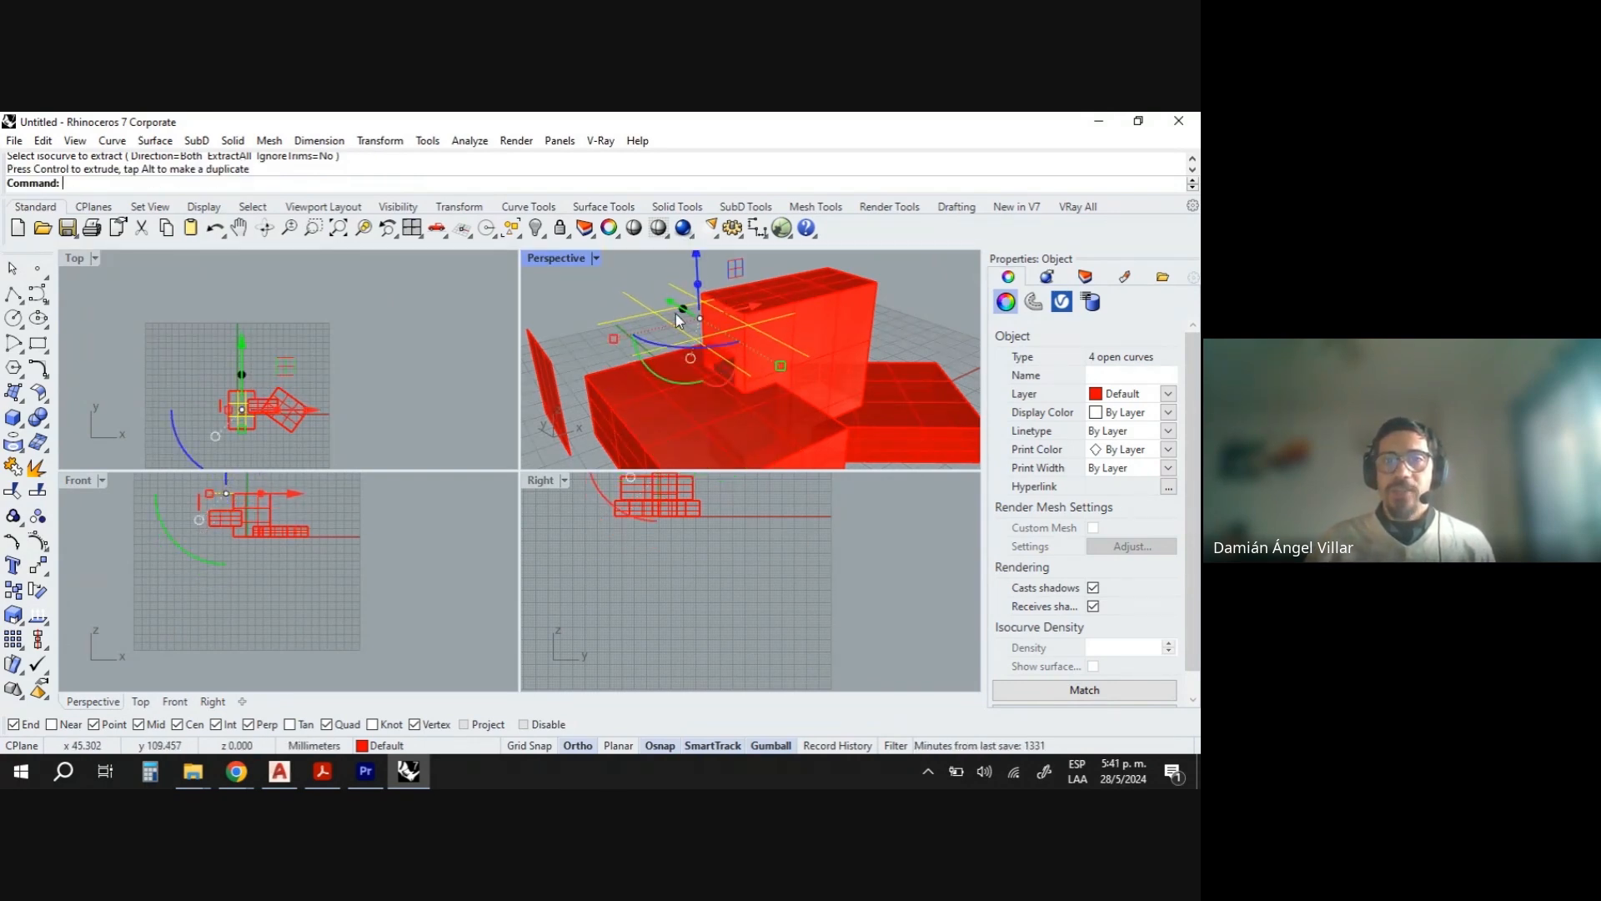
scroll(703, 438, down, 3)
right_drag(703, 435, 766, 433)
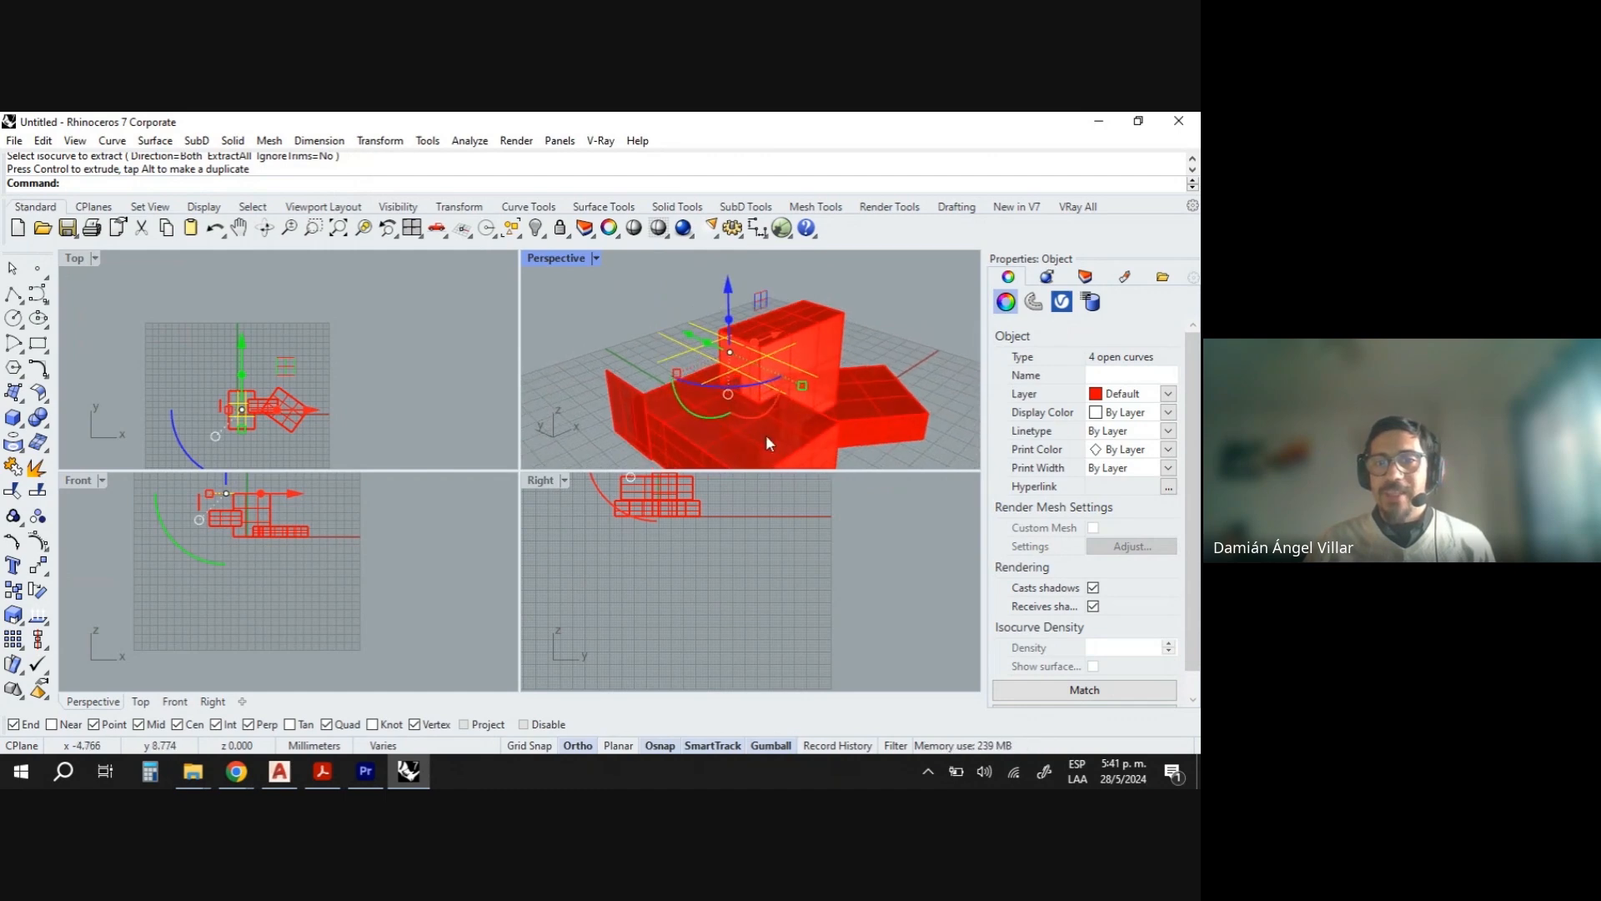
scroll(730, 412, down, 4)
scroll(732, 342, up, 4)
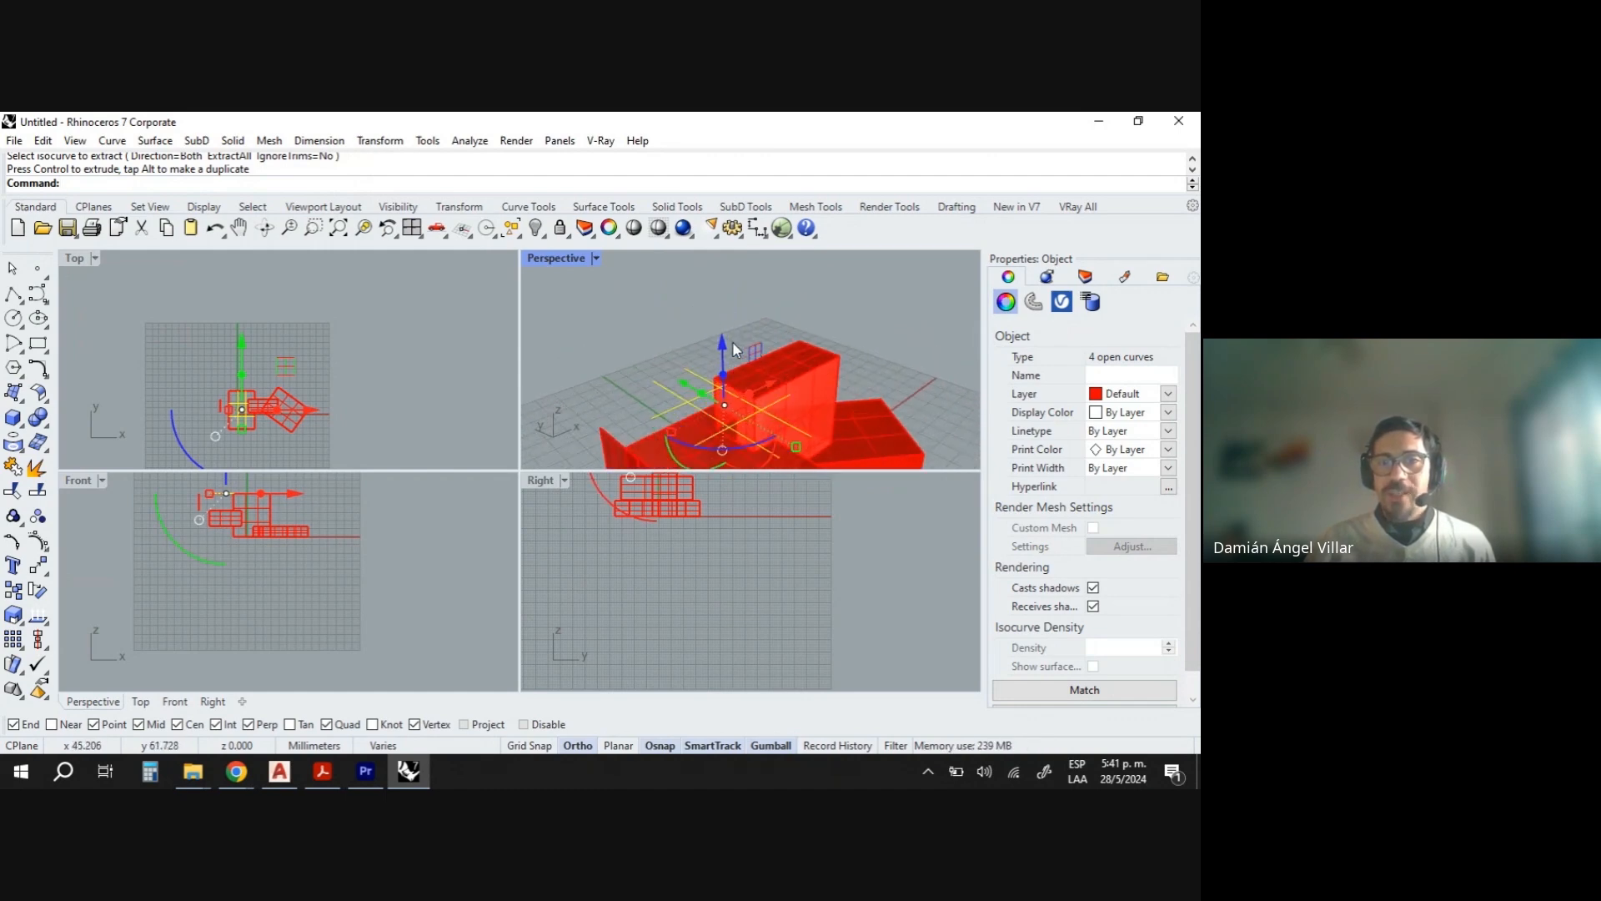
drag(724, 356, 722, 287)
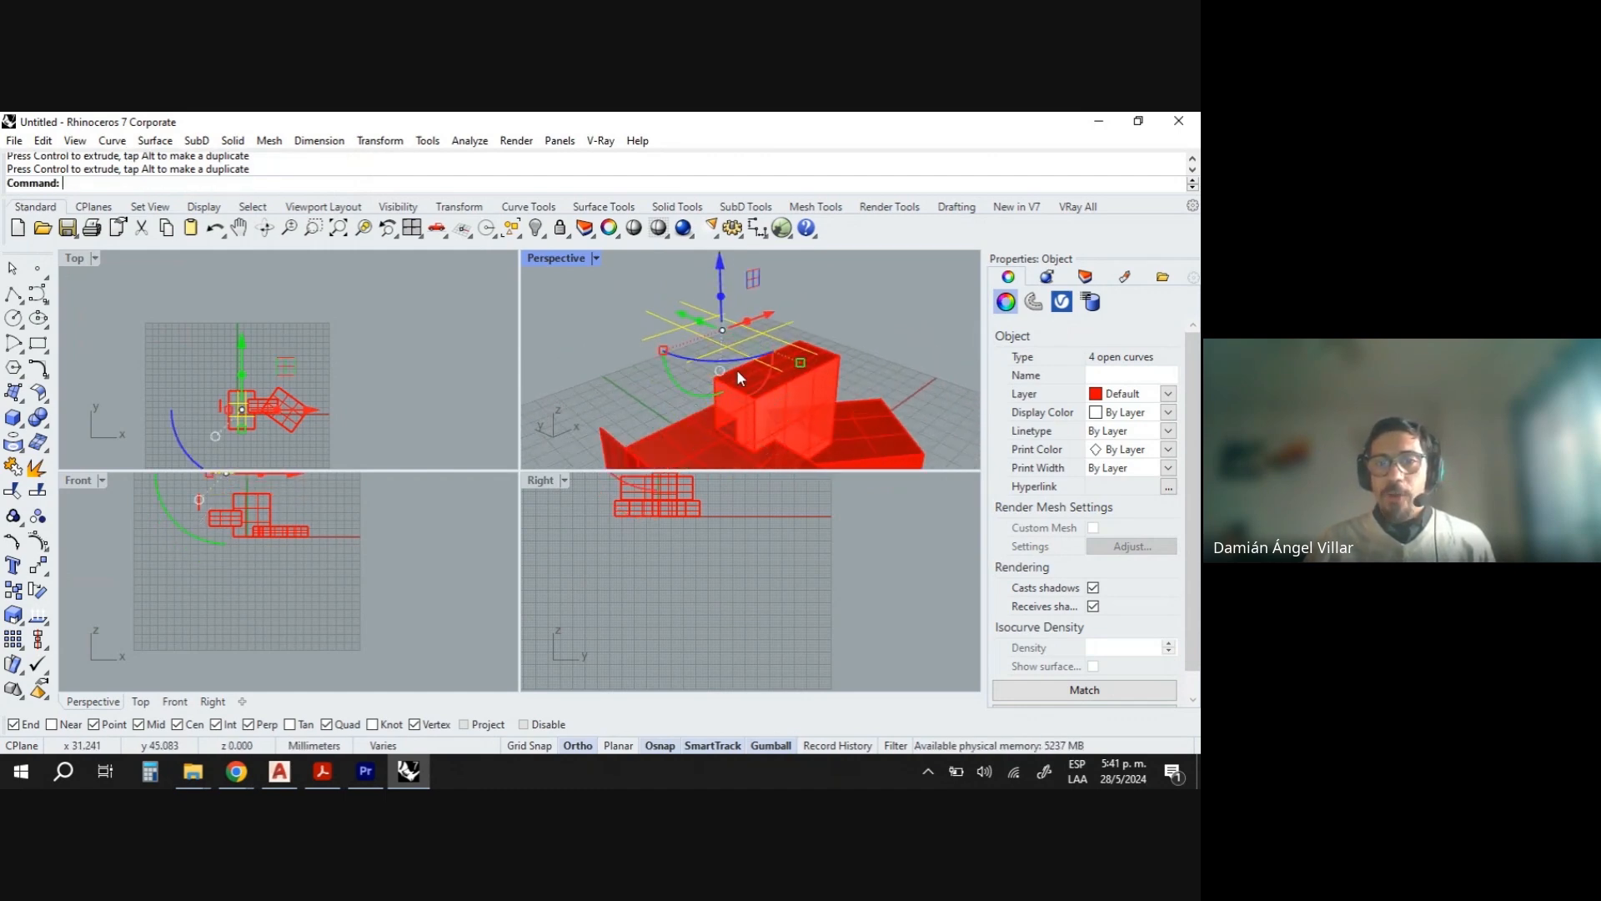
click(884, 351)
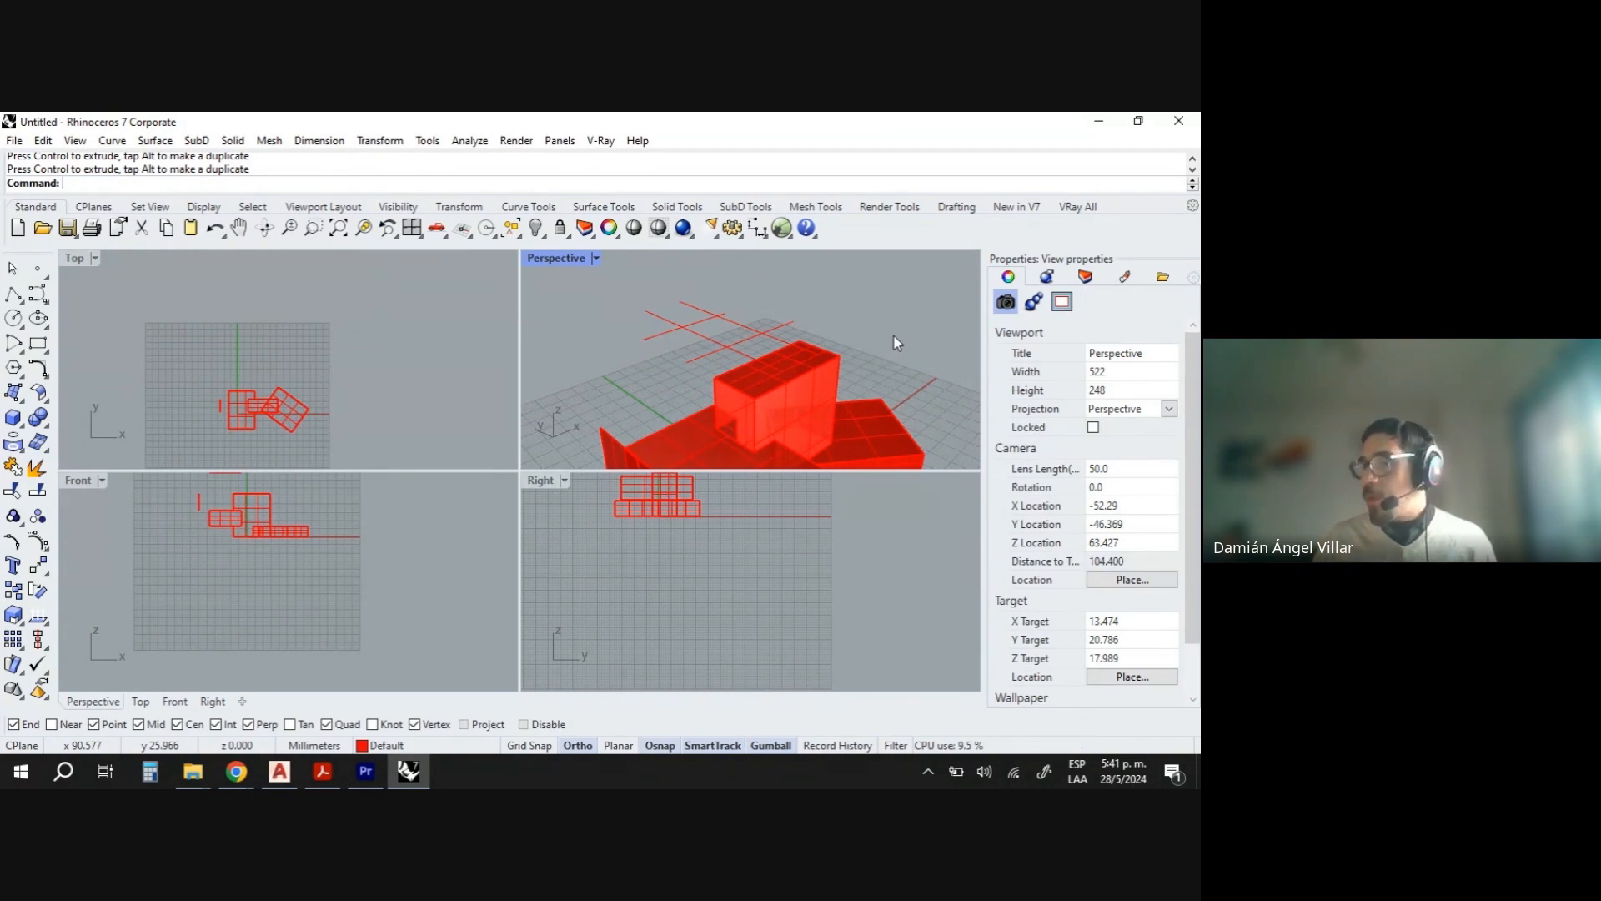
right_drag(893, 337, 818, 330)
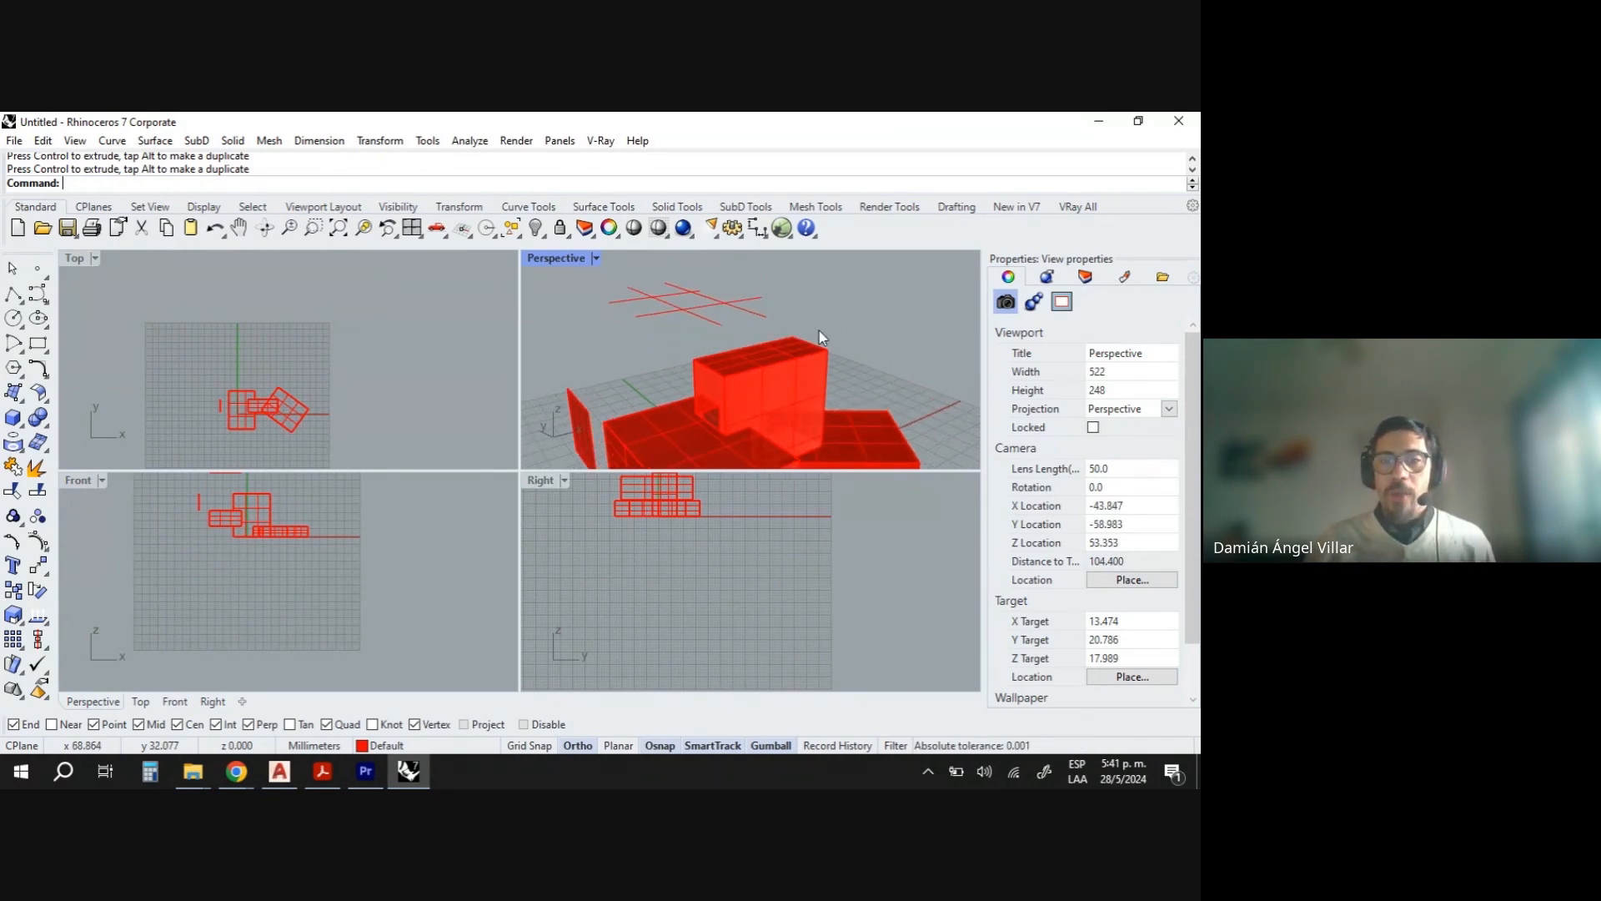
- Run Pipe with the Multiple option on the lifted isocurves, accepting the 0.2 pipe radius
text(ipe)
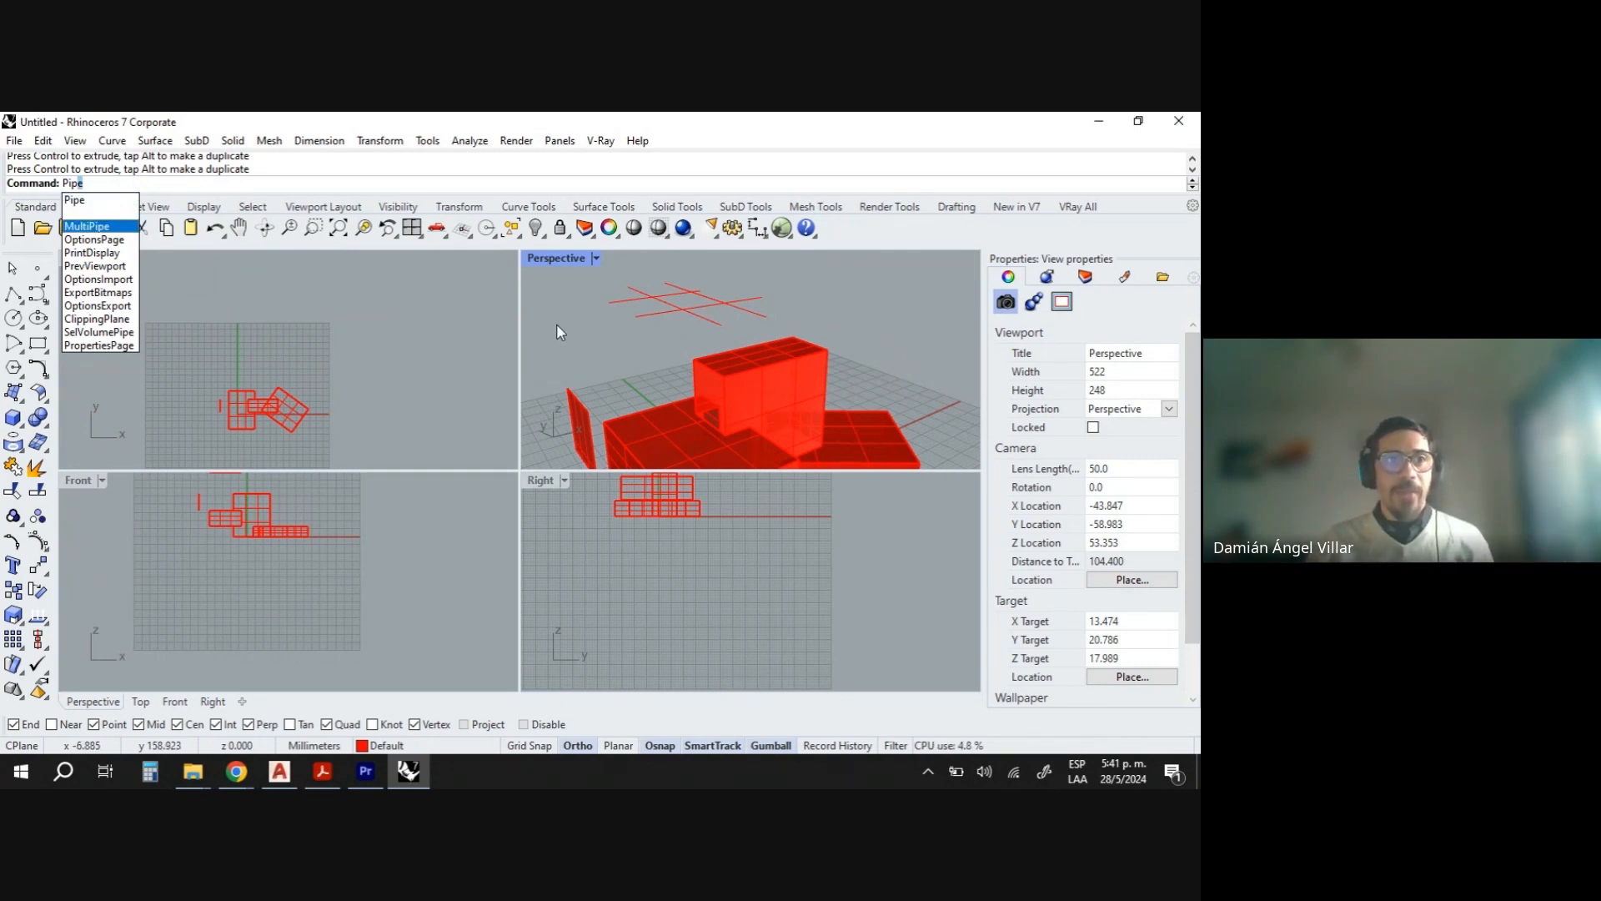
click(83, 200)
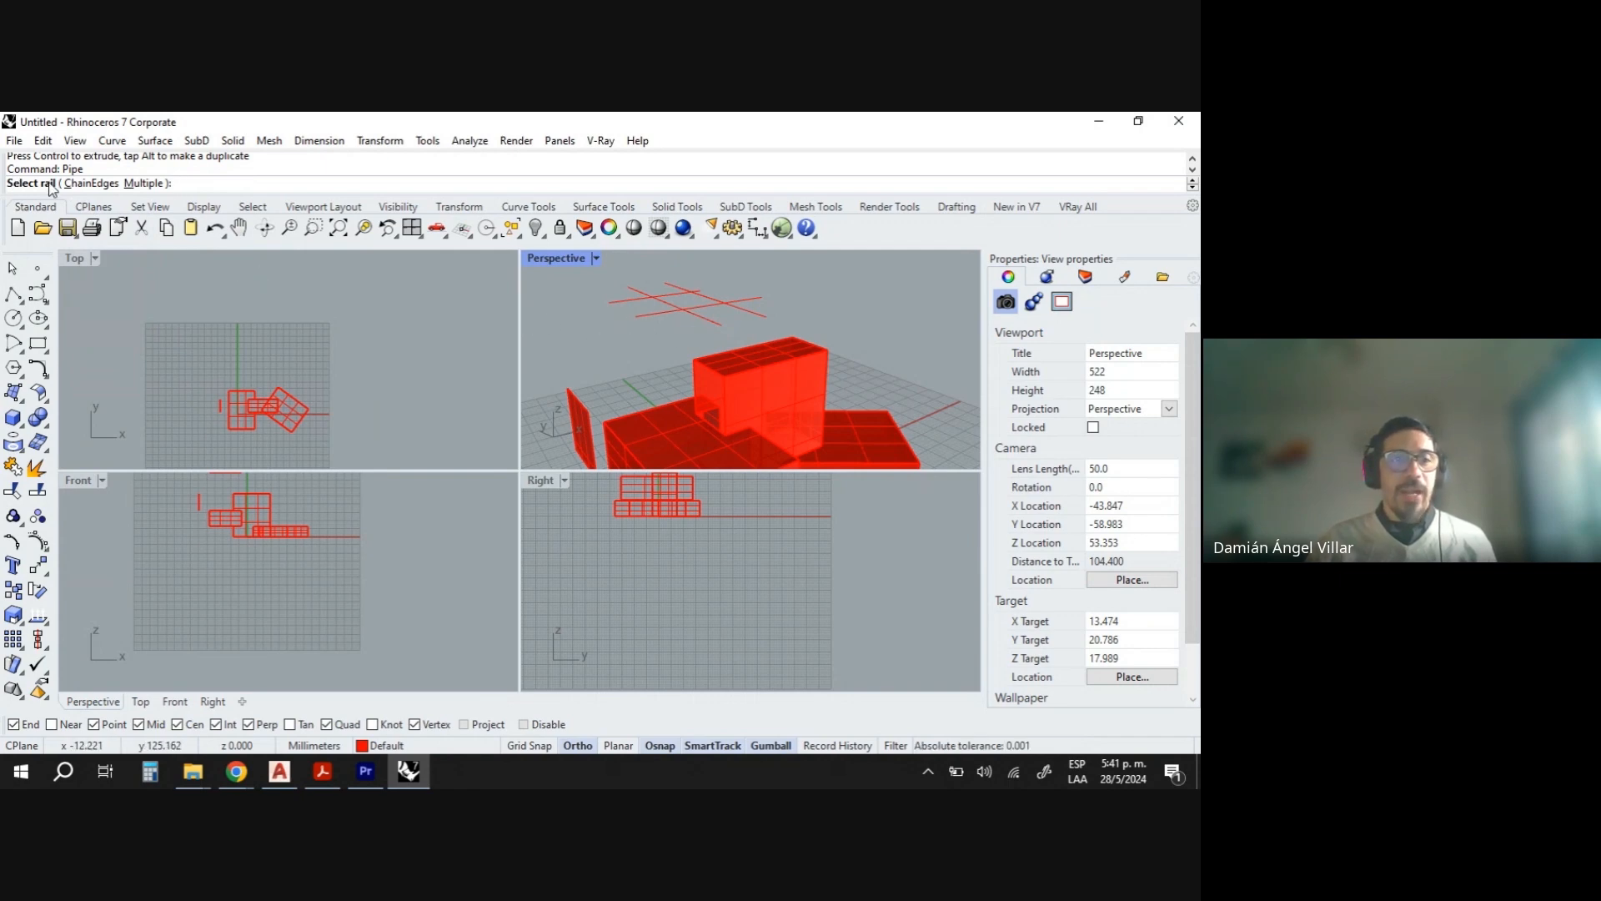
click(151, 185)
drag(732, 315, 642, 290)
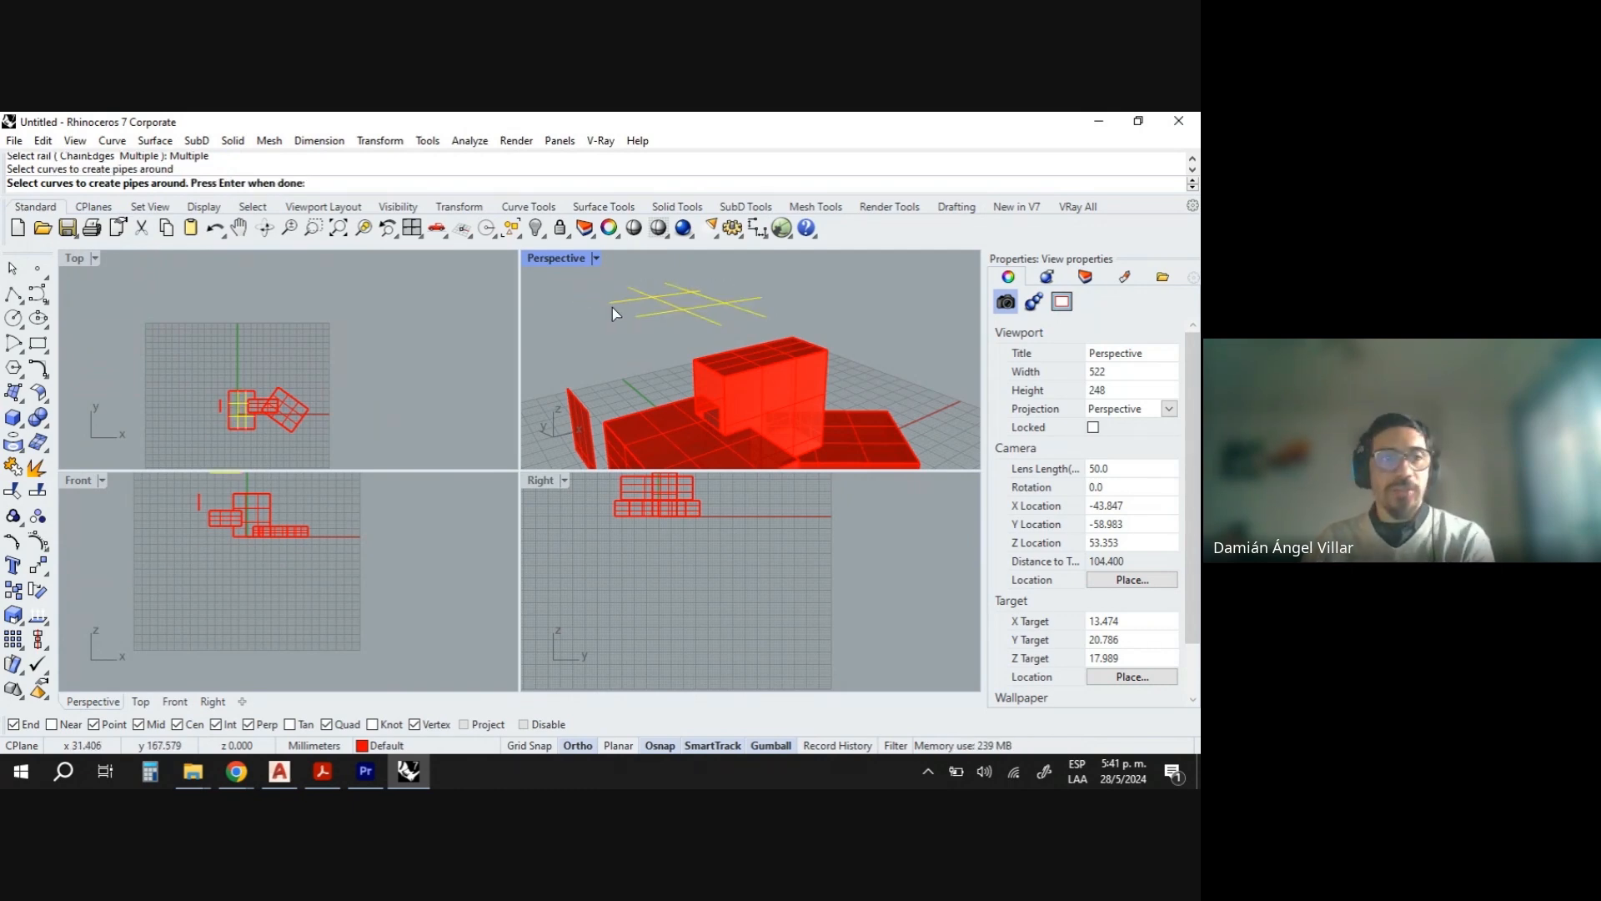
key(Return)
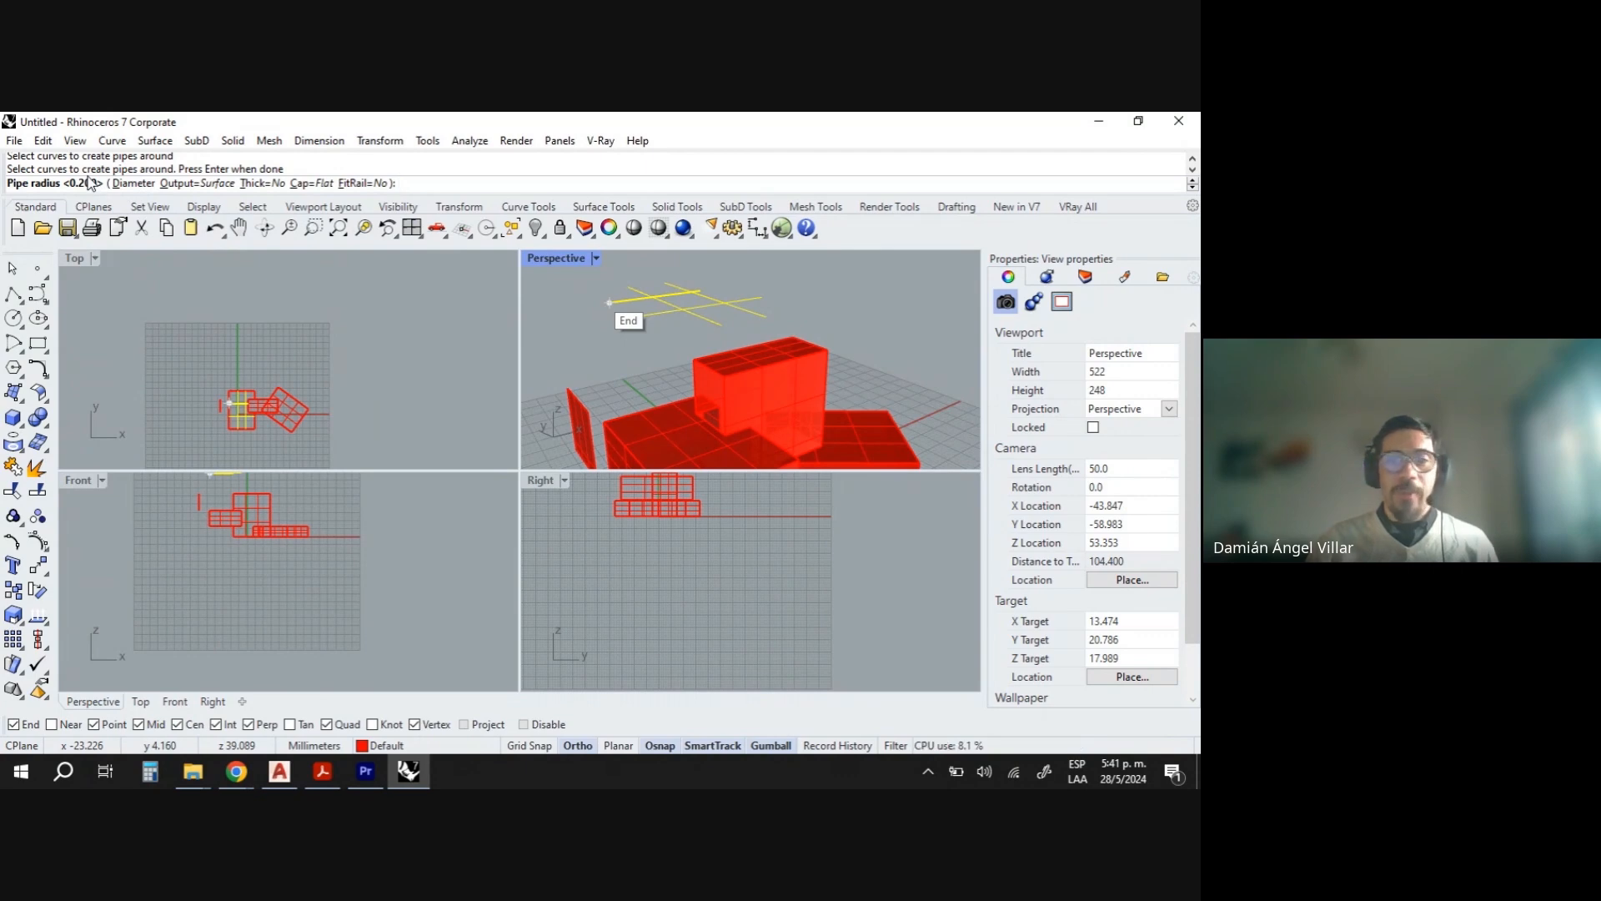
key(Return)
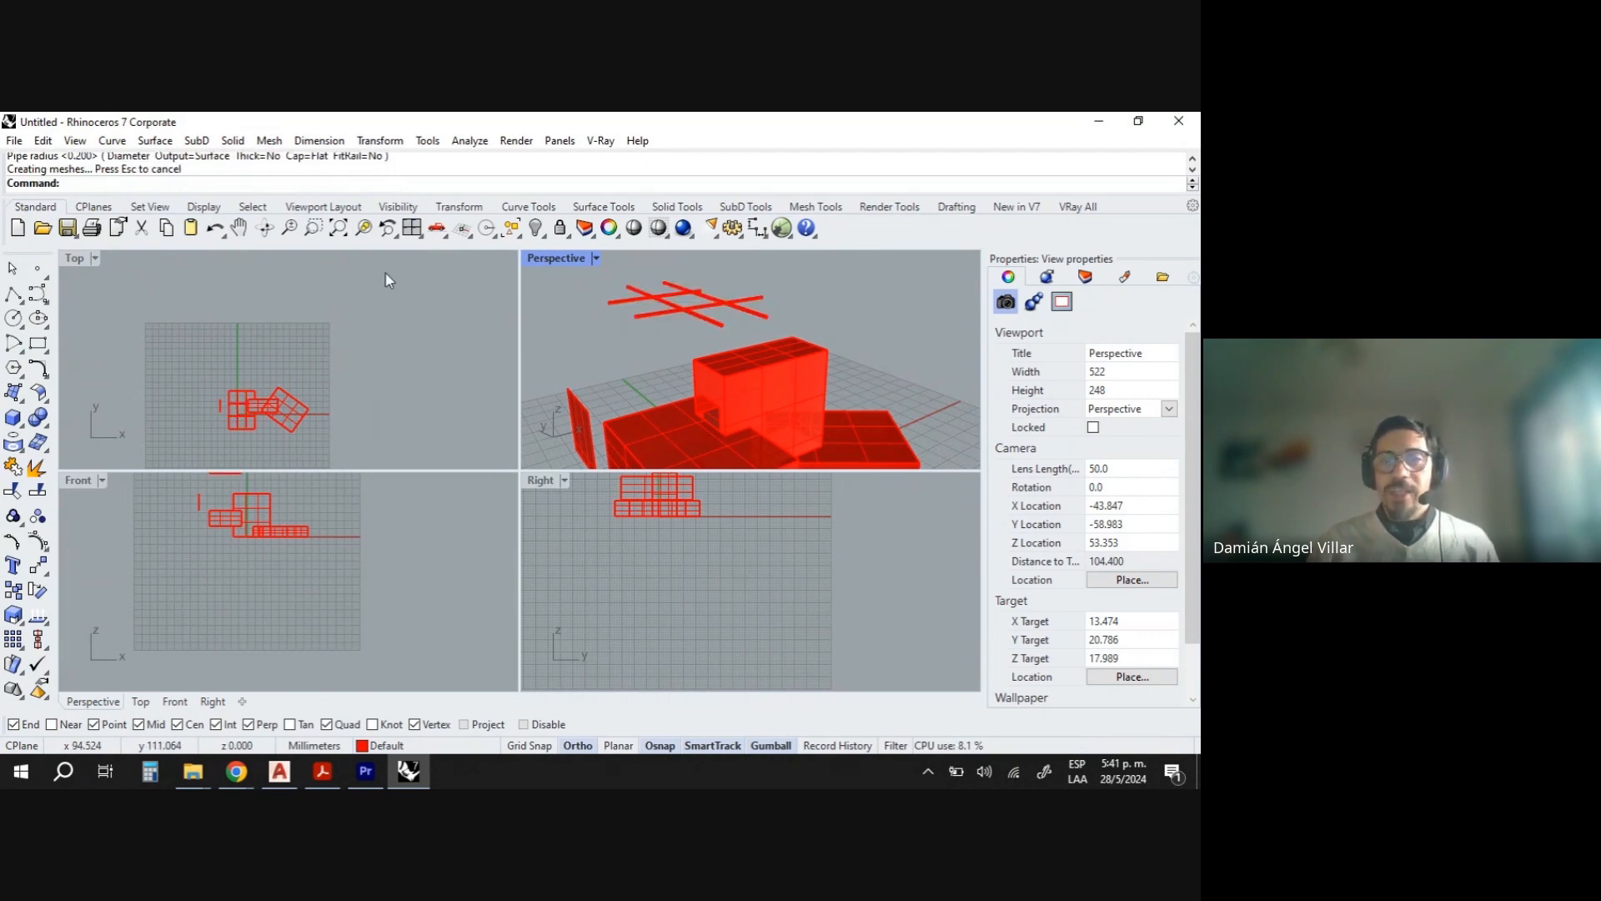
- Select the pipes with their isocurves and move them down onto the top face of the lower box with the gumball
right_drag(668, 299, 697, 328)
scroll(696, 367, up, 10)
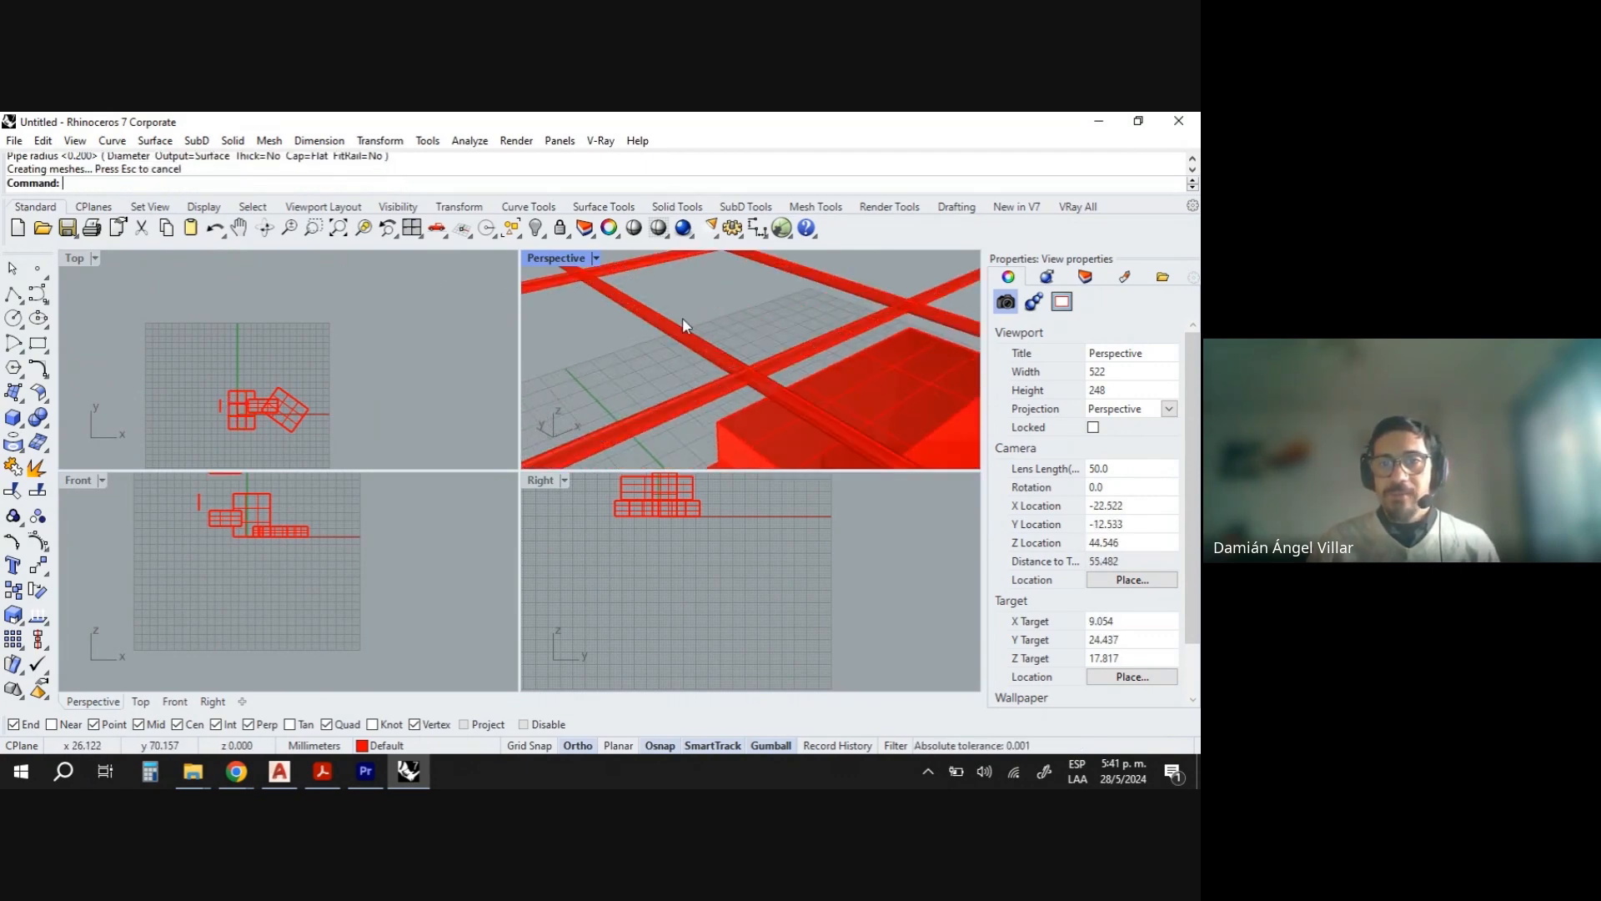
scroll(680, 320, down, 8)
scroll(658, 344, down, 5)
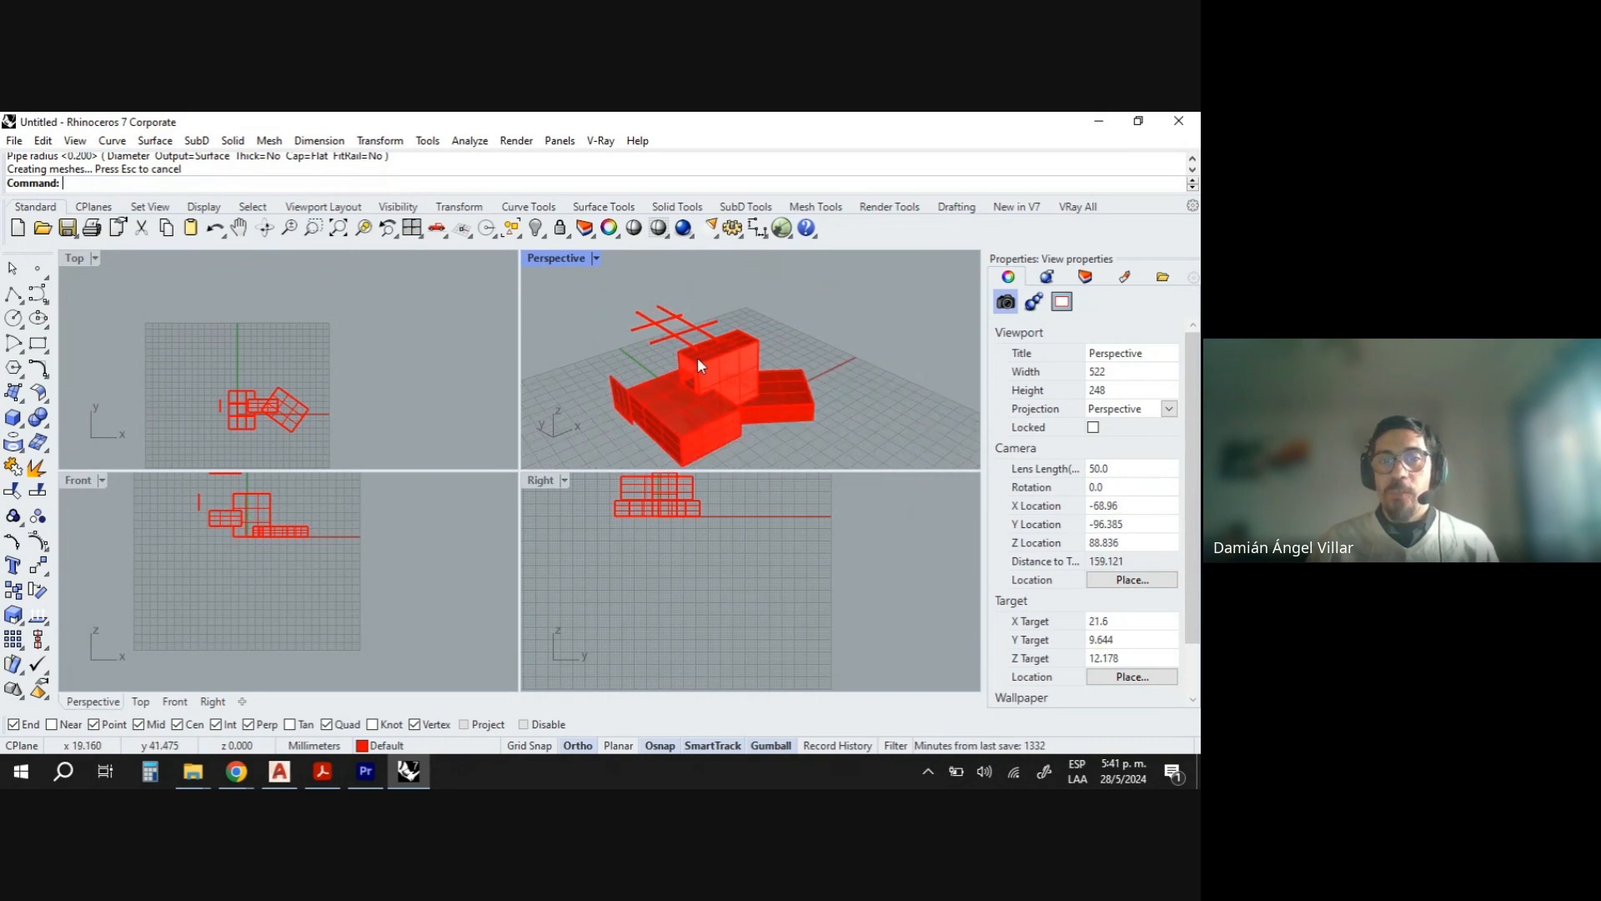
scroll(704, 352, up, 5)
drag(703, 318, 572, 276)
right_drag(682, 358, 658, 318)
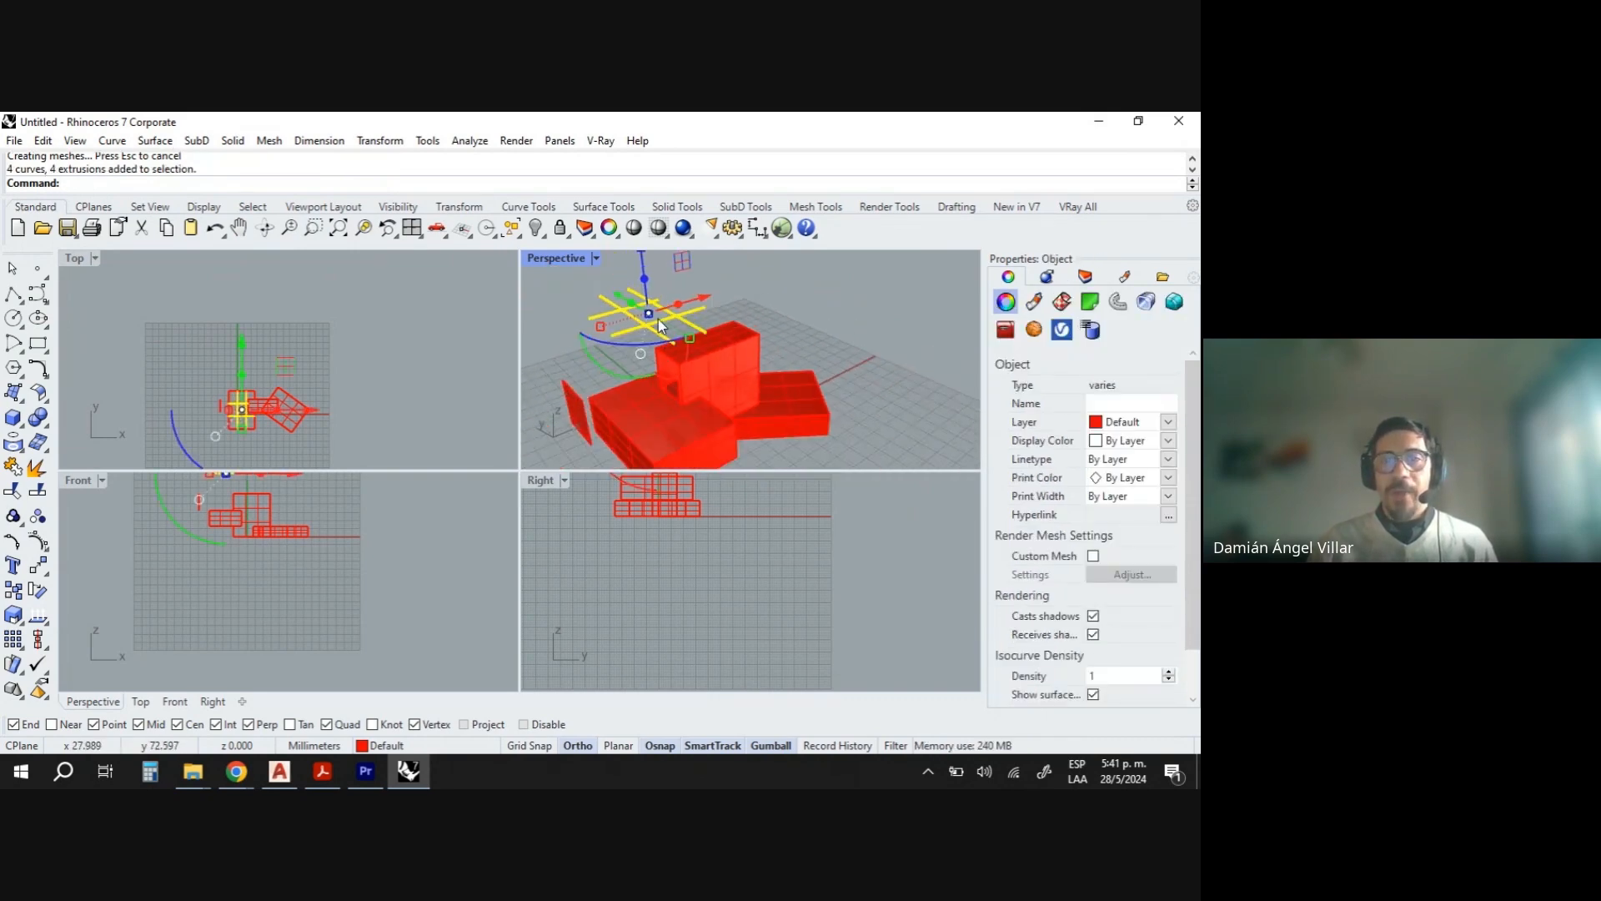
drag(643, 273, 650, 377)
scroll(318, 499, up, 4)
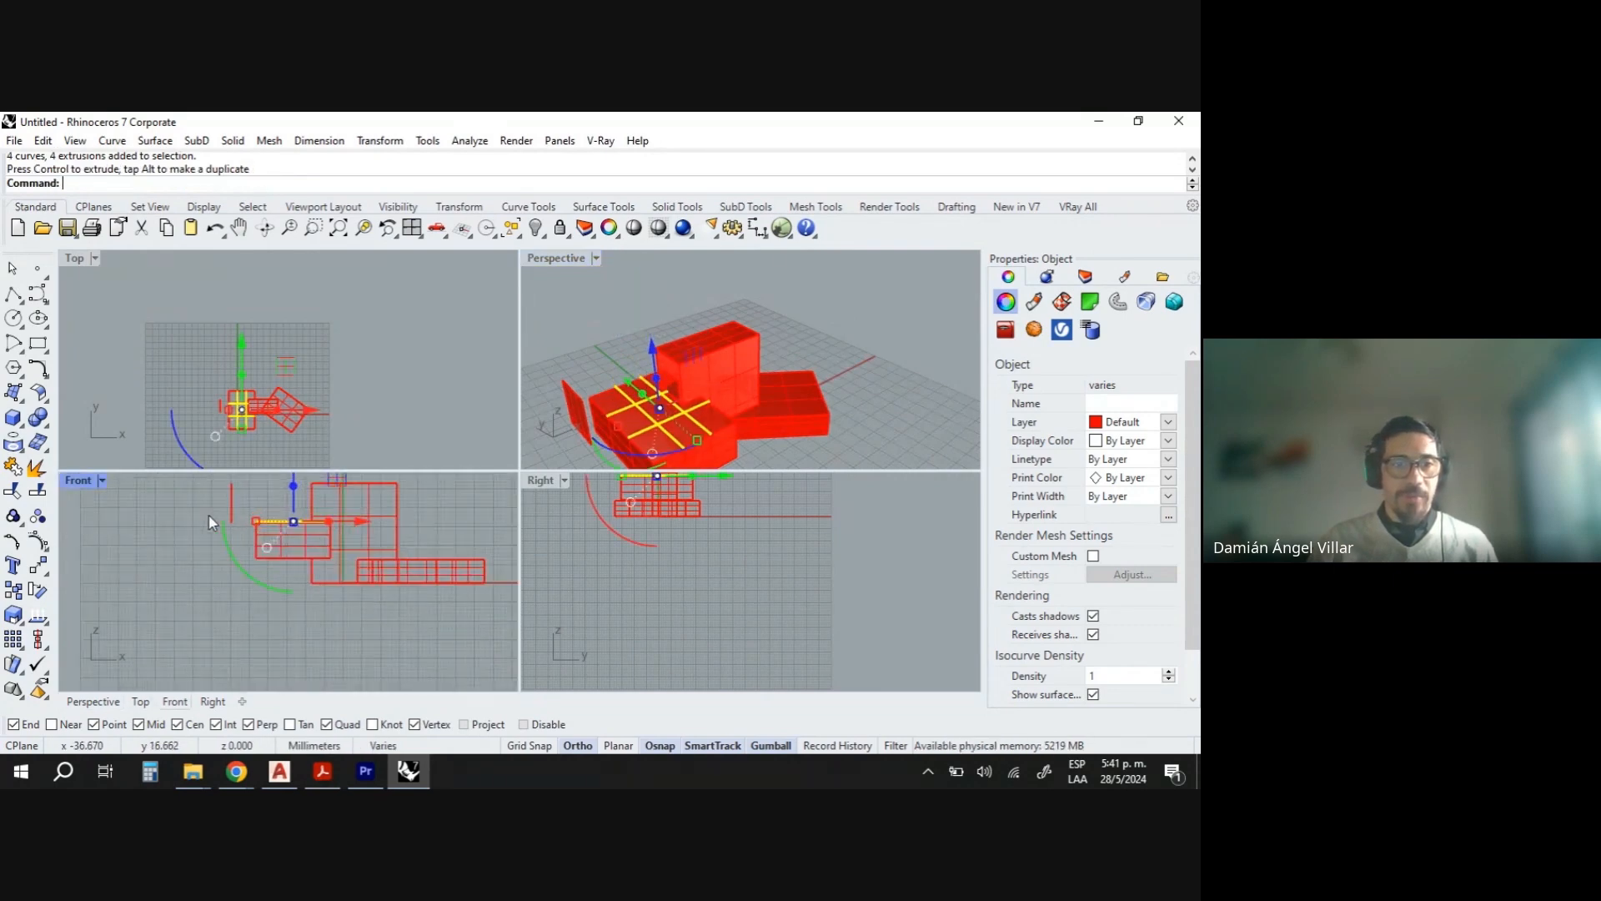
scroll(279, 524, up, 8)
scroll(214, 527, down, 6)
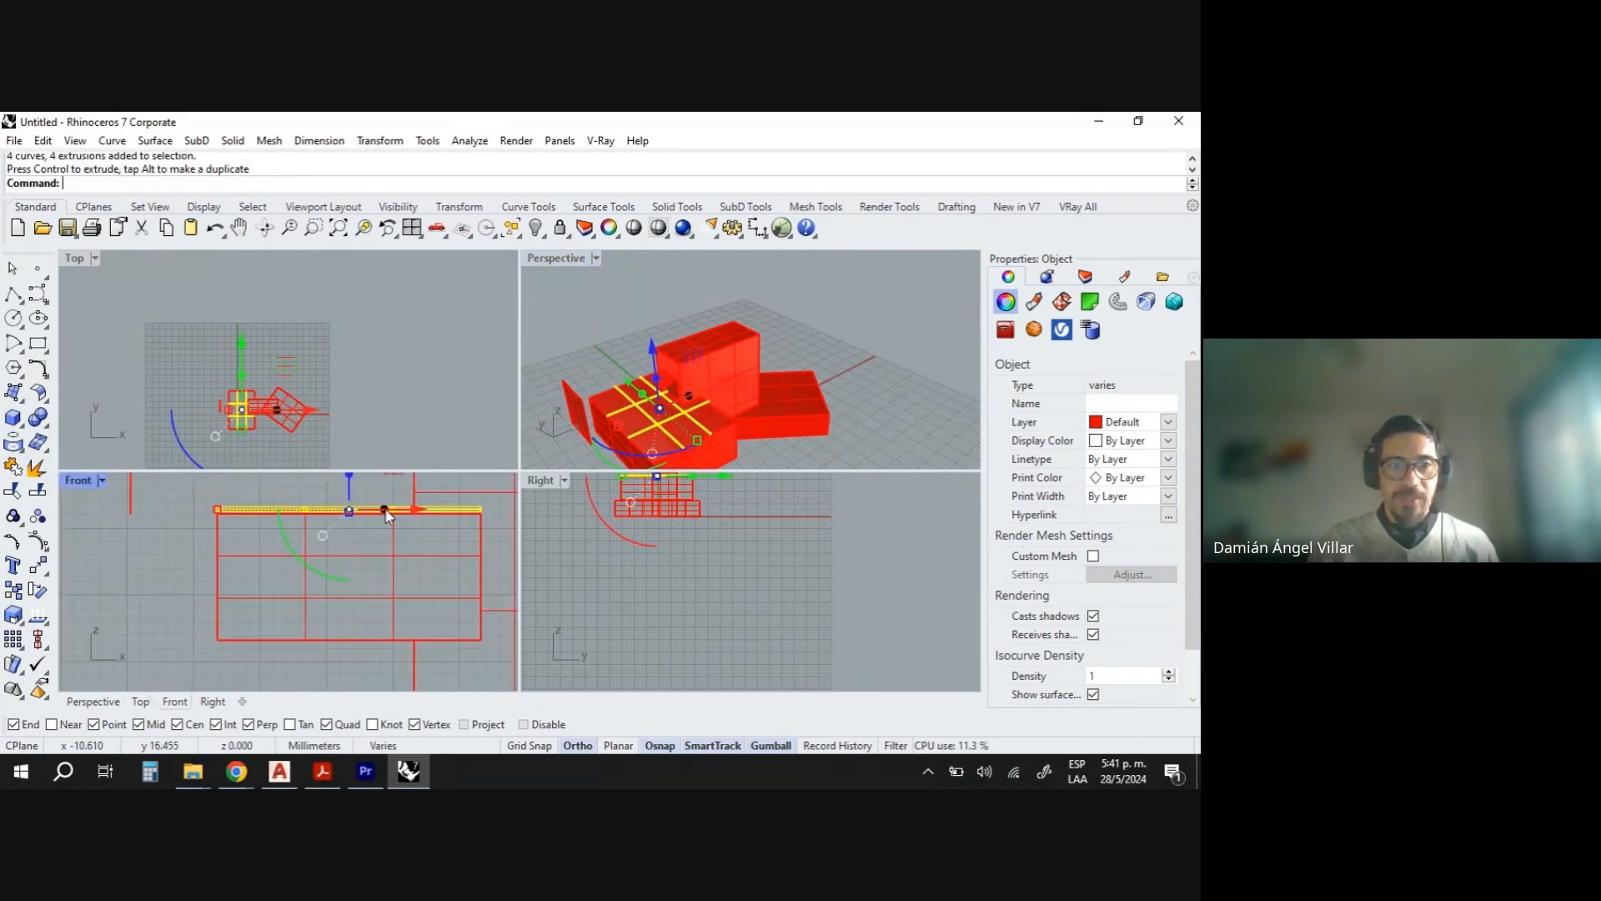
scroll(370, 511, up, 4)
drag(335, 485, 335, 499)
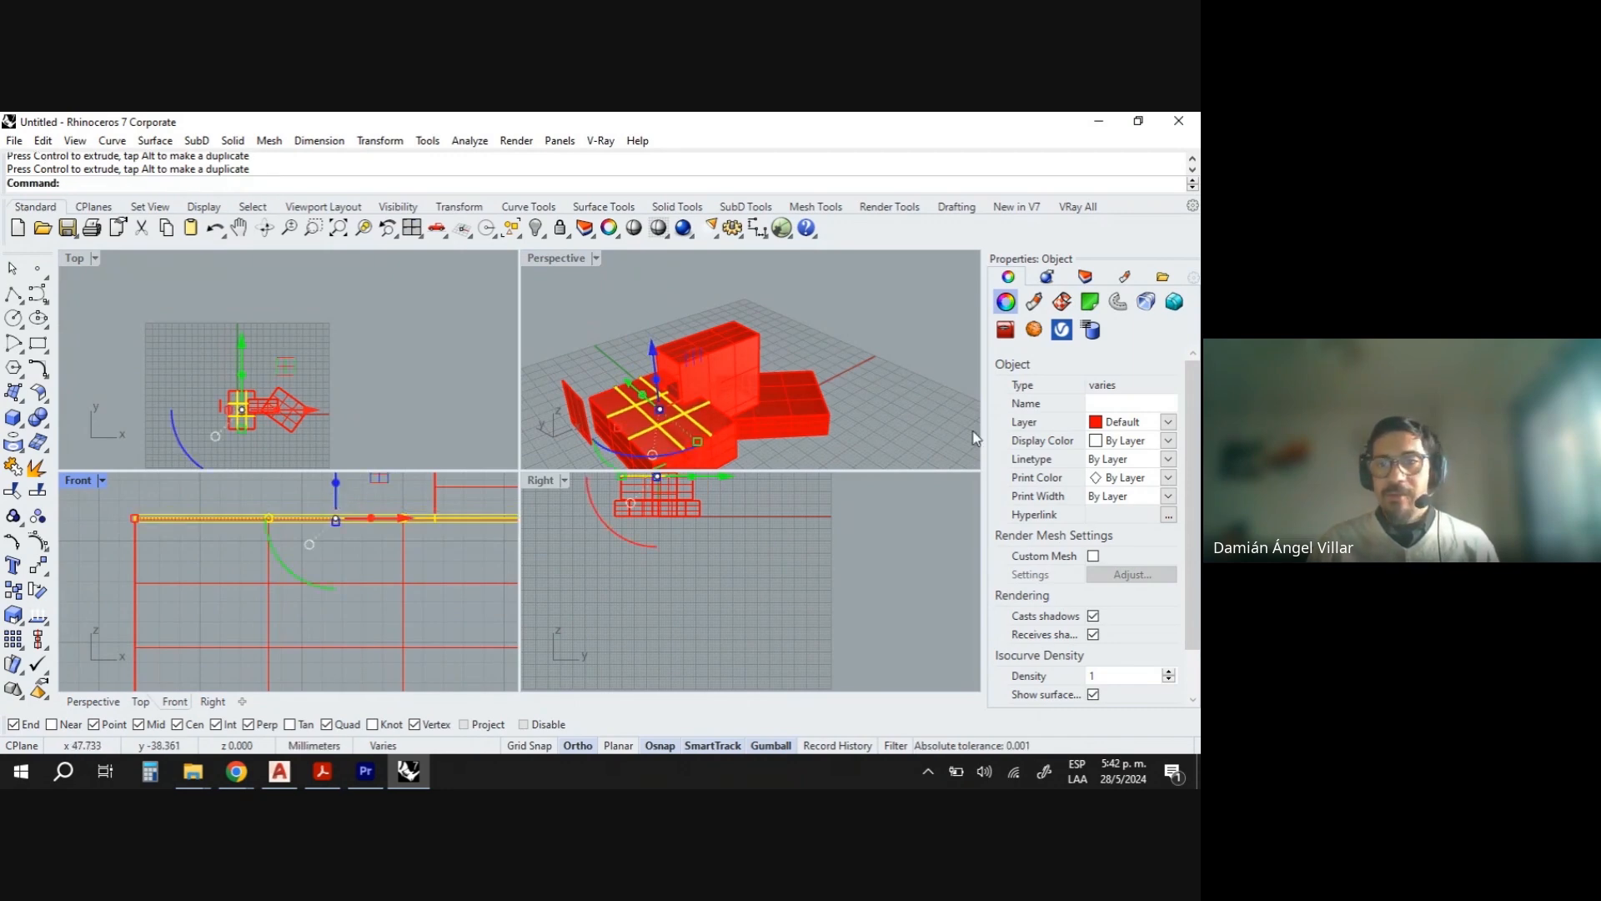
- Assign the selected pipes and curves to layer 02
click(385, 744)
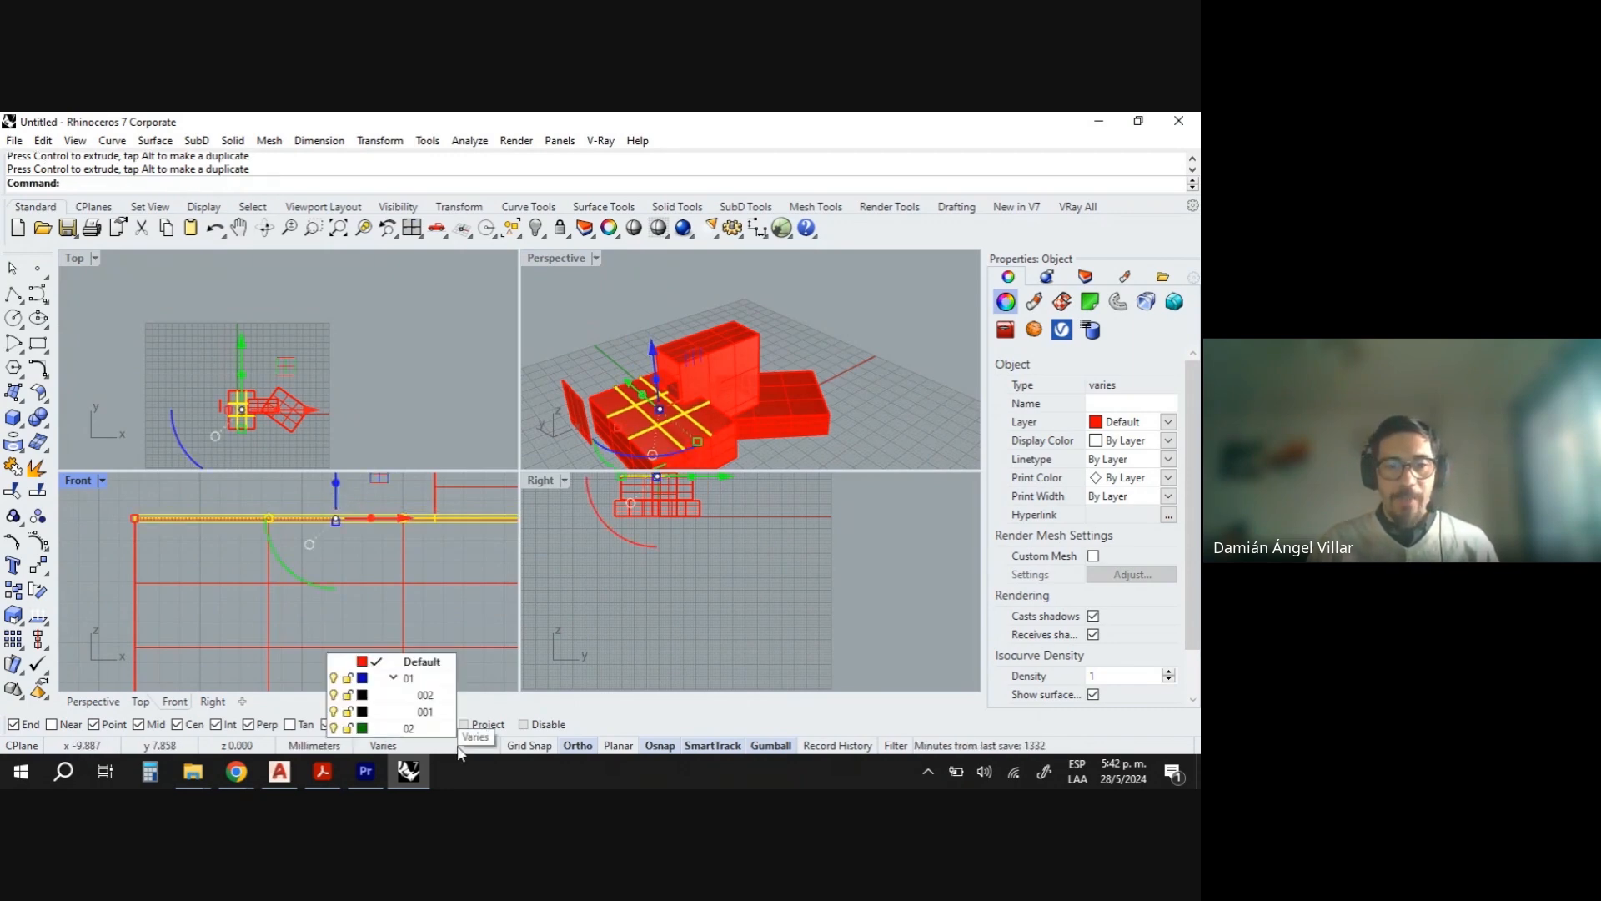
click(406, 728)
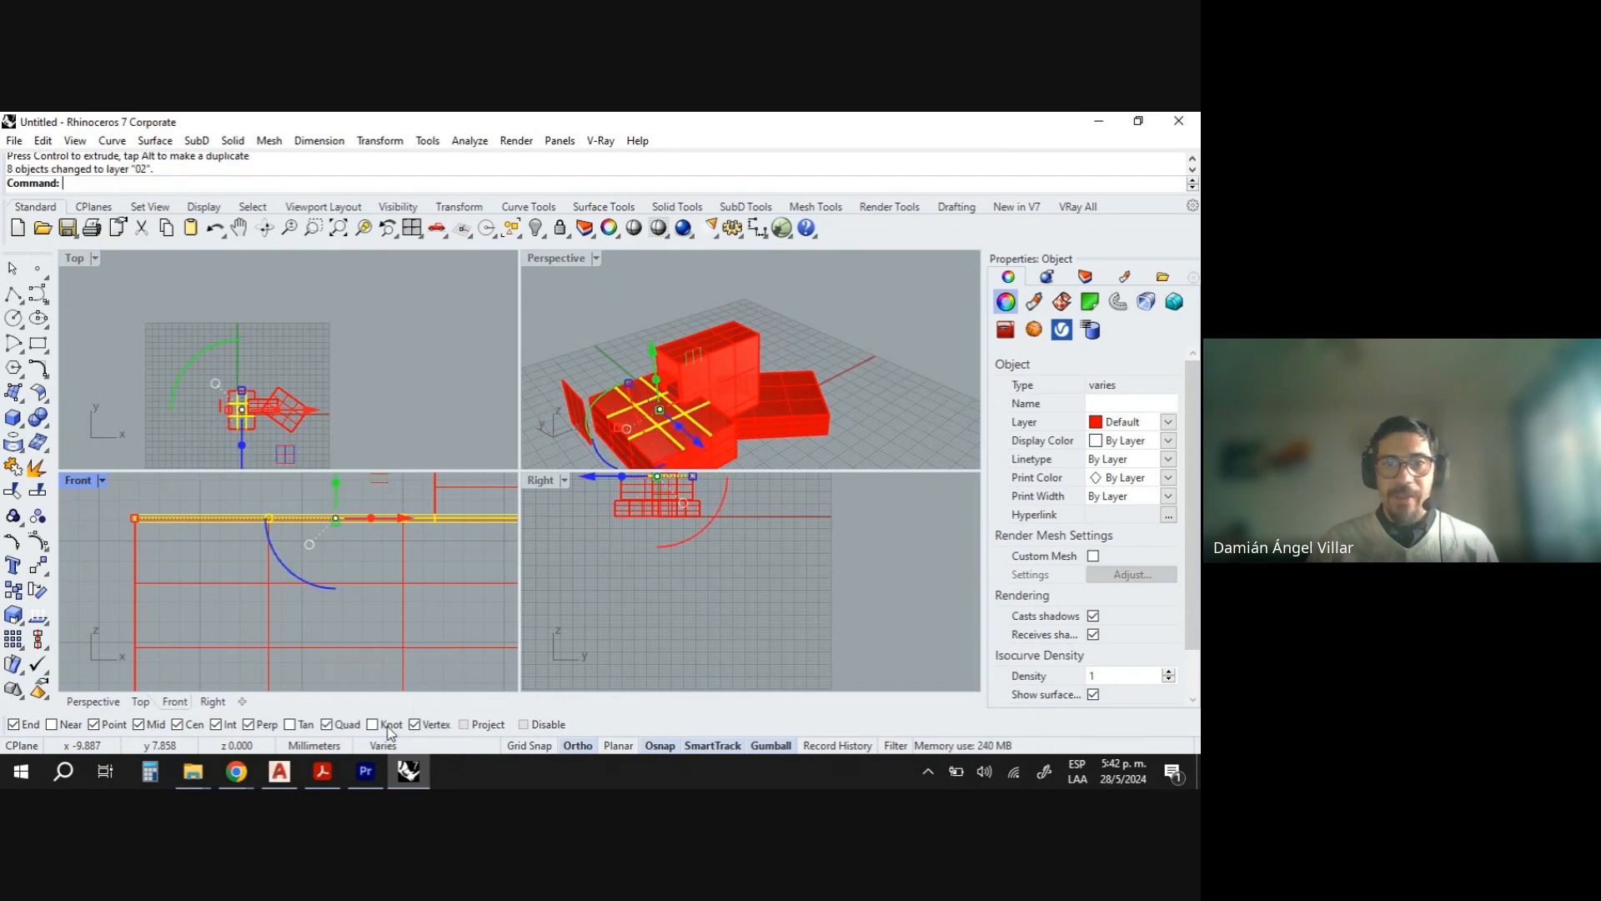
click(878, 425)
- Extract the wireframe curves of the box polysurface with Extract wireframe
scroll(664, 404, up, 5)
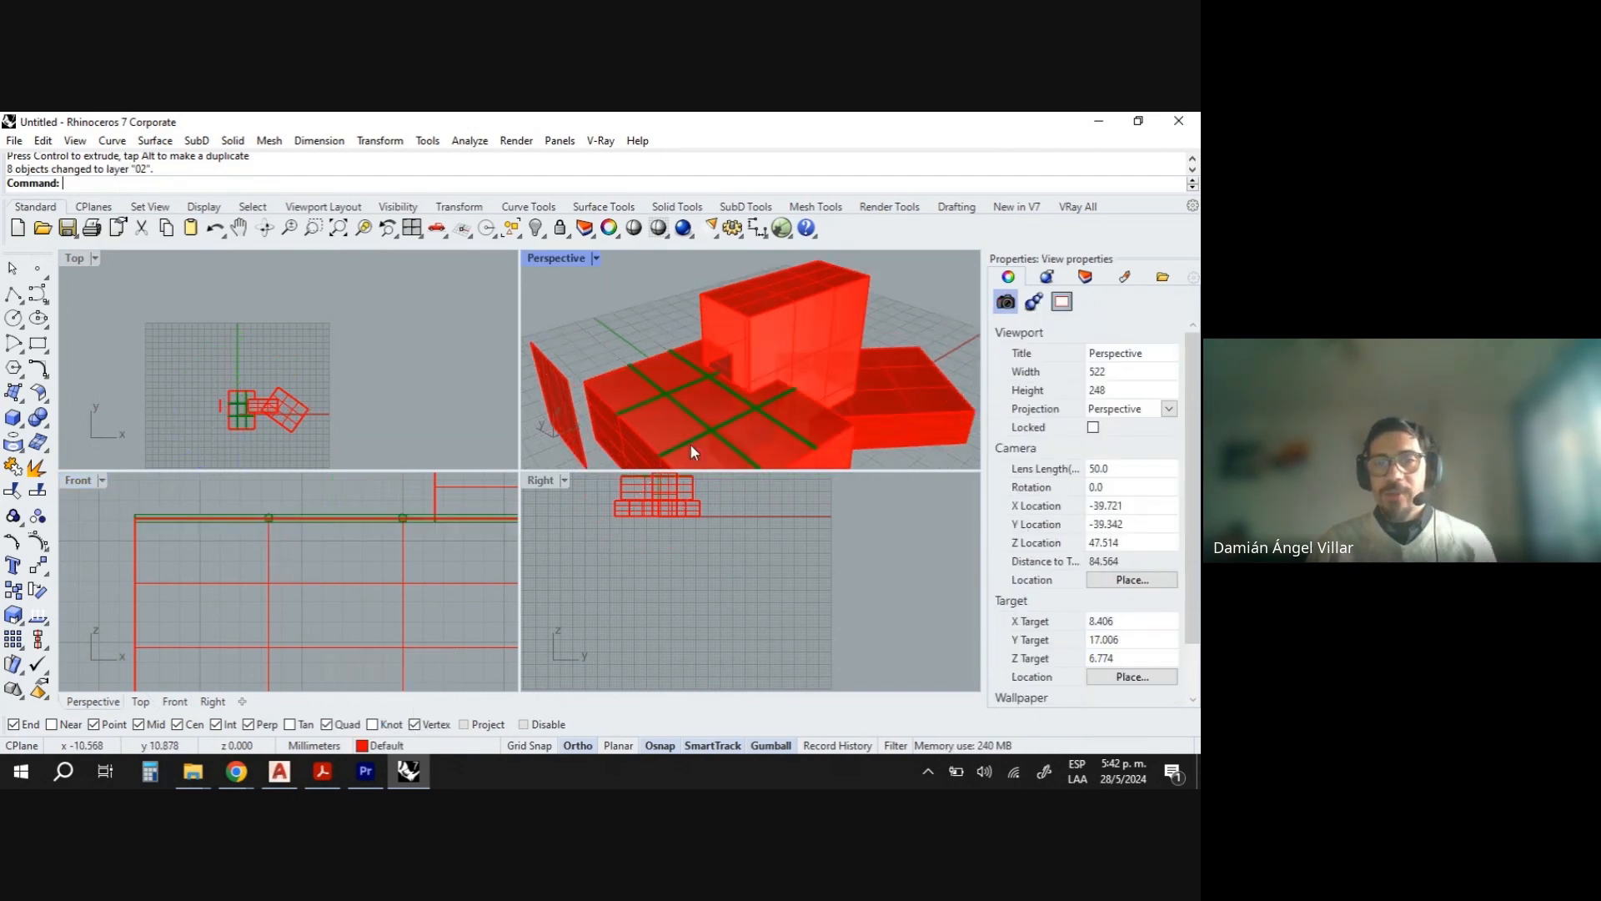
right_drag(689, 445, 667, 407)
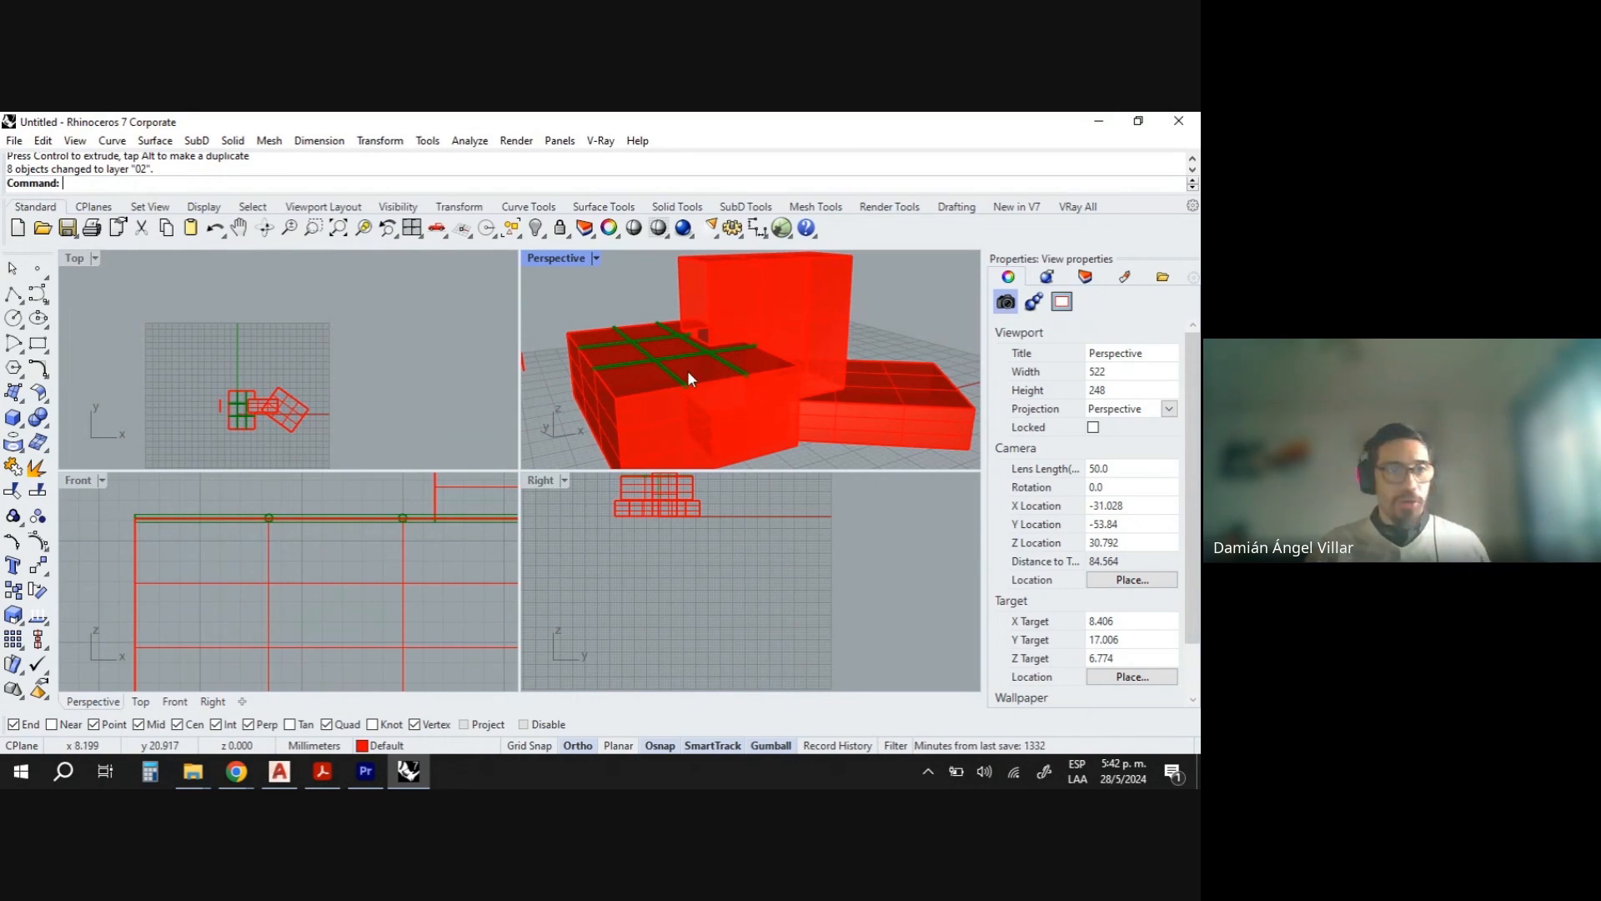
click(23, 456)
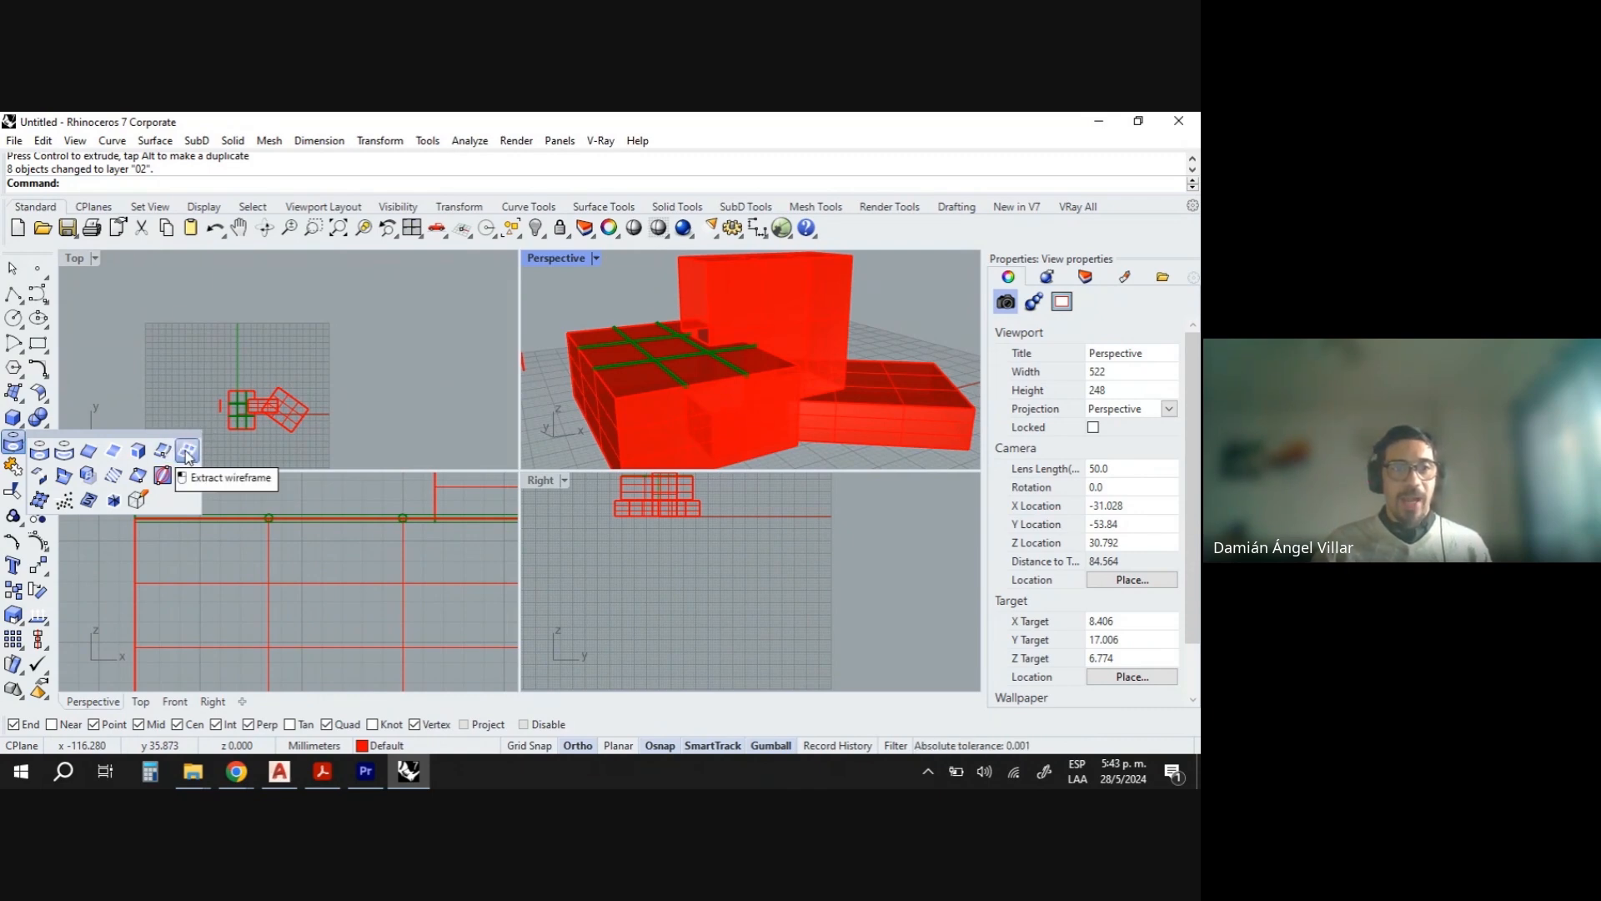
click(188, 454)
click(856, 420)
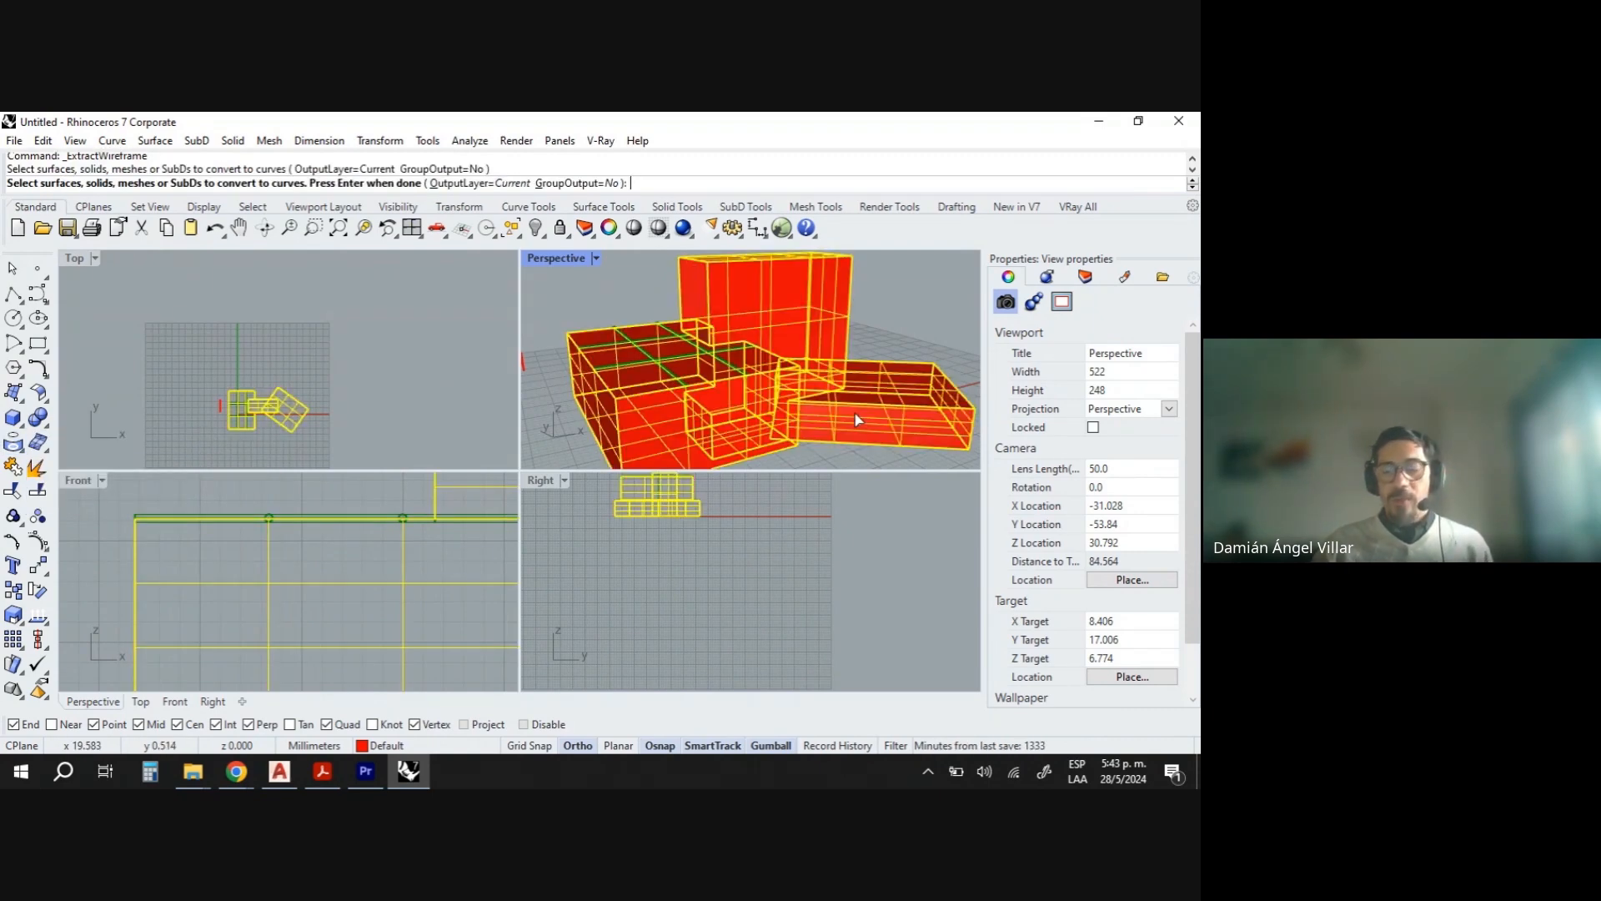
key(Return)
- Move the extracted wireframe curves away from the box with the gumball
scroll(751, 358, down, 5)
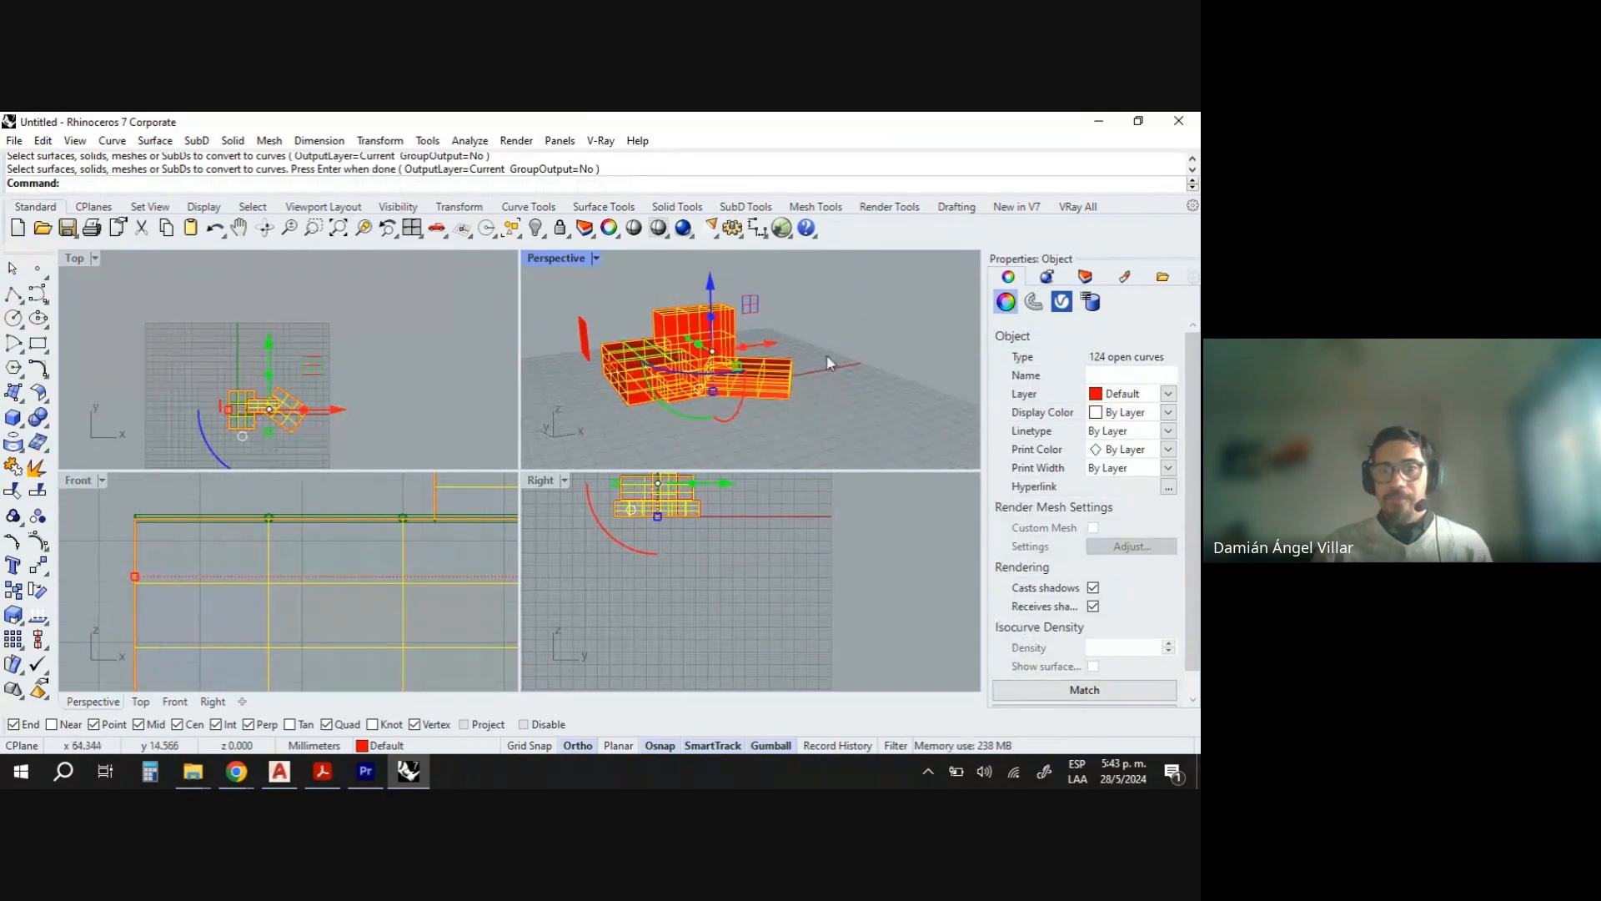
drag(756, 354, 931, 329)
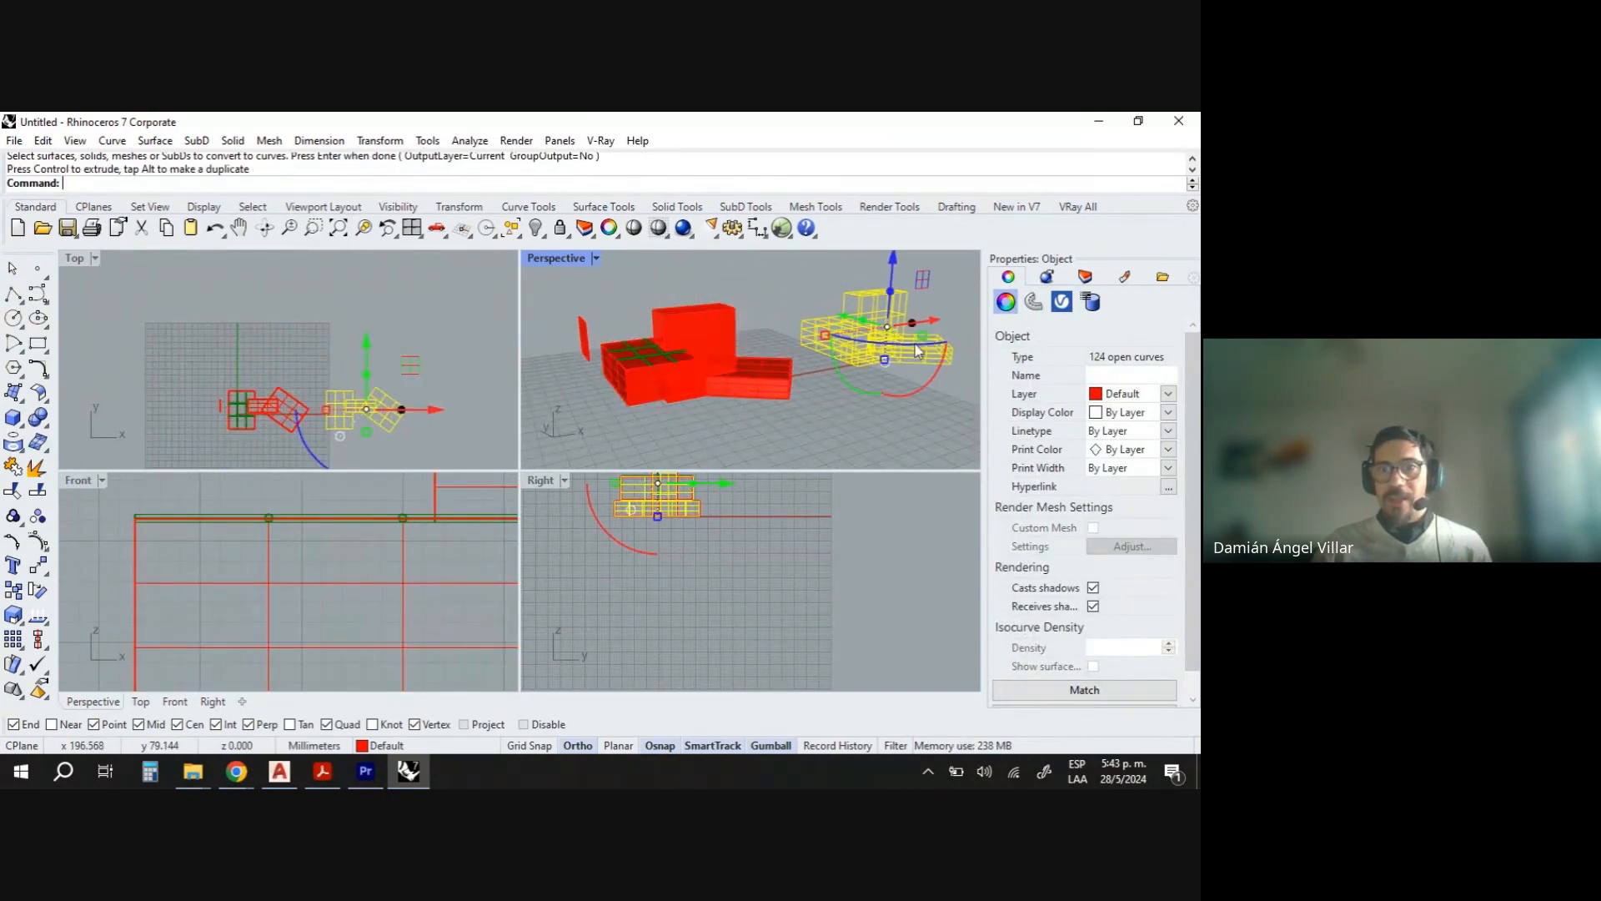
click(907, 402)
scroll(908, 402, up, 4)
right_drag(834, 359, 866, 400)
key(Escape)
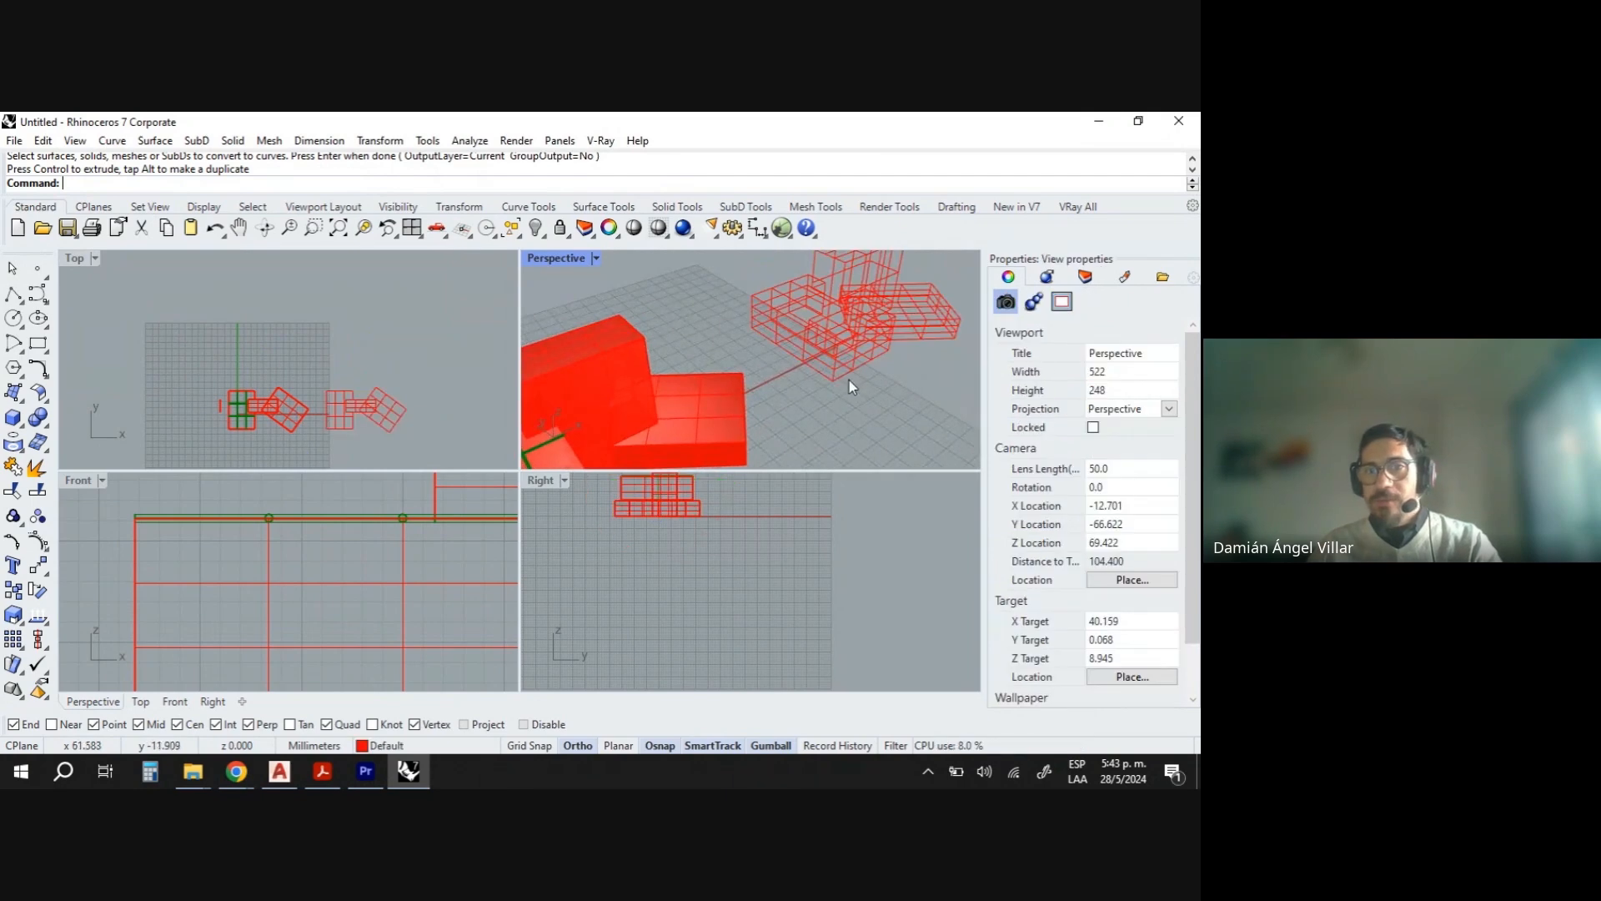
- Select a single edge curve of the extracted wireframe and pull it away from the wireframe with the gumball
click(845, 377)
click(818, 377)
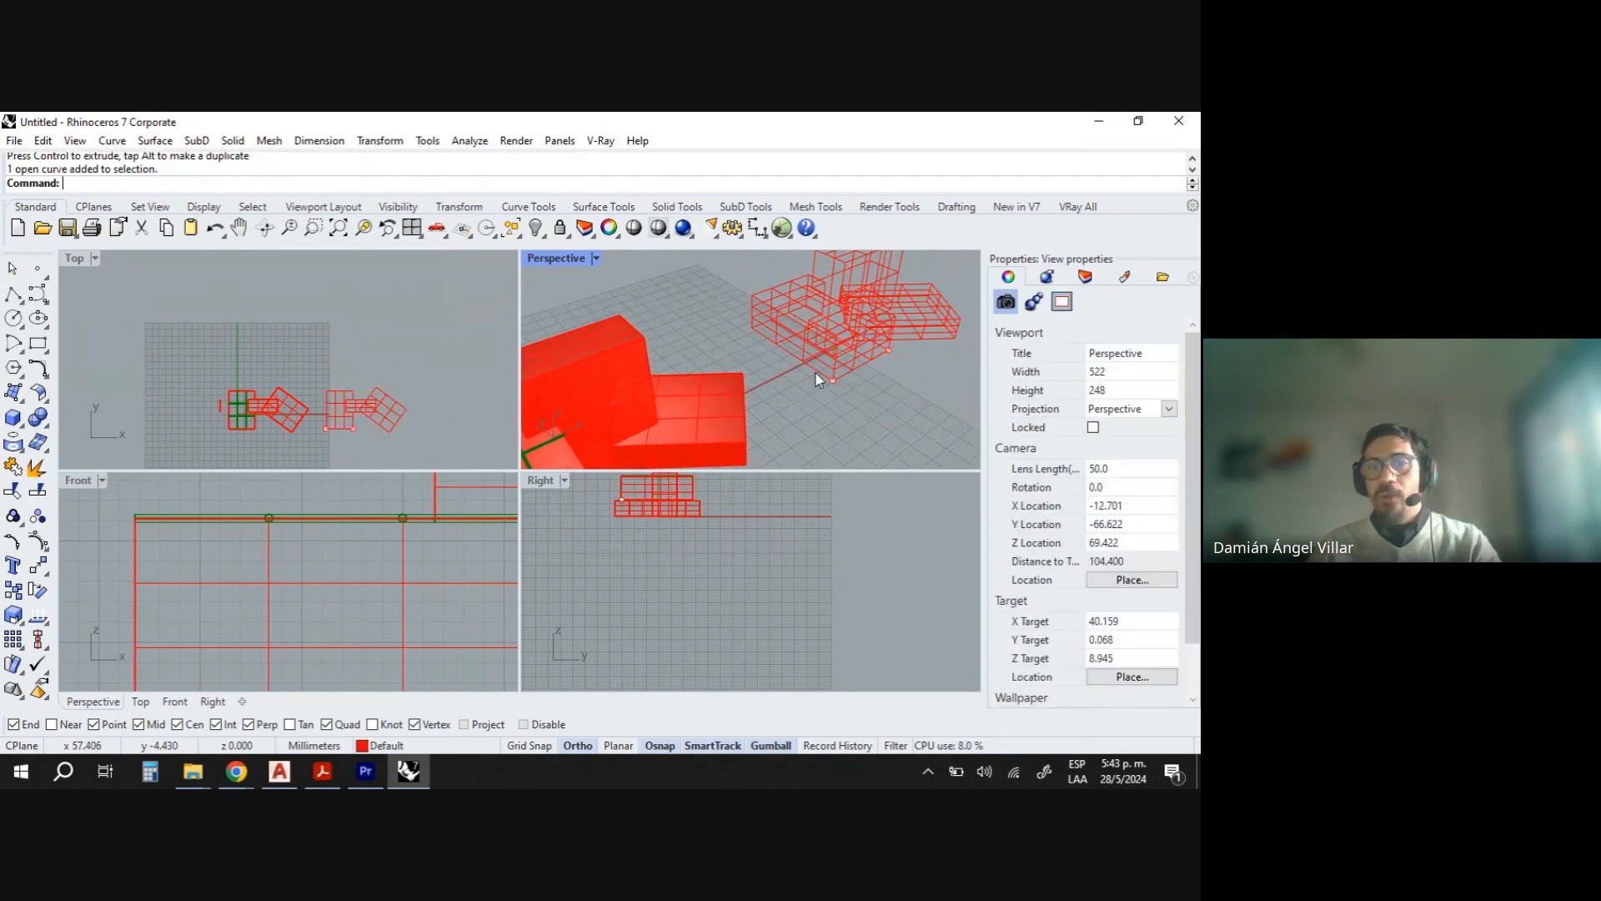
click(814, 372)
key(Escape)
right_drag(819, 352, 829, 326)
scroll(743, 307, up, 5)
click(752, 312)
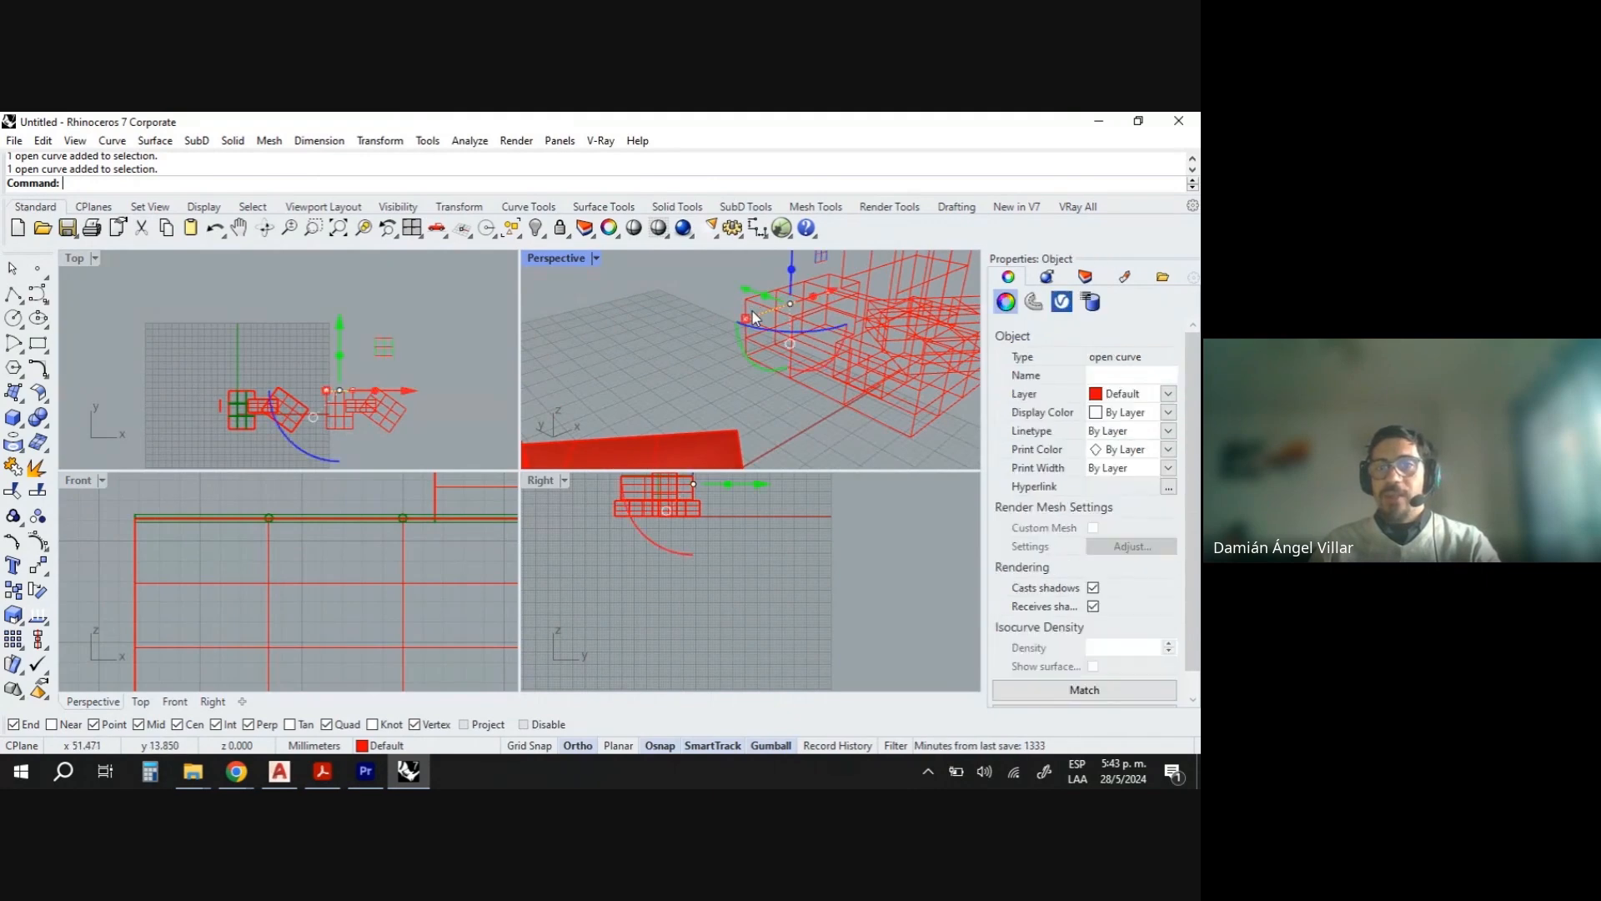
click(765, 319)
click(763, 322)
click(752, 308)
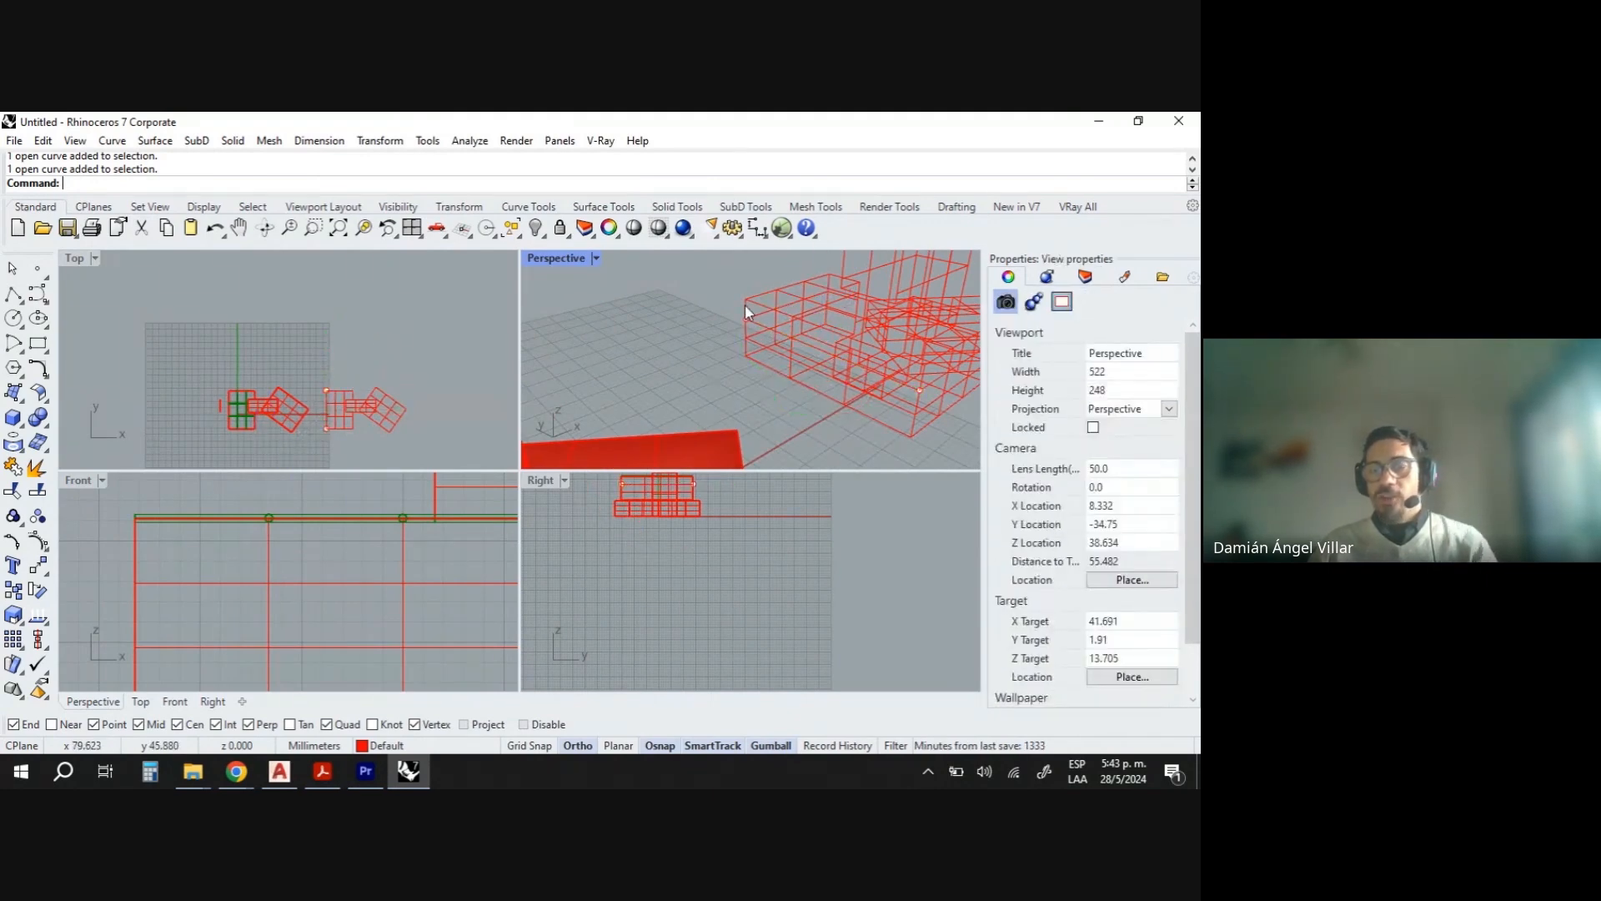
click(745, 322)
right_drag(744, 322, 851, 334)
click(837, 334)
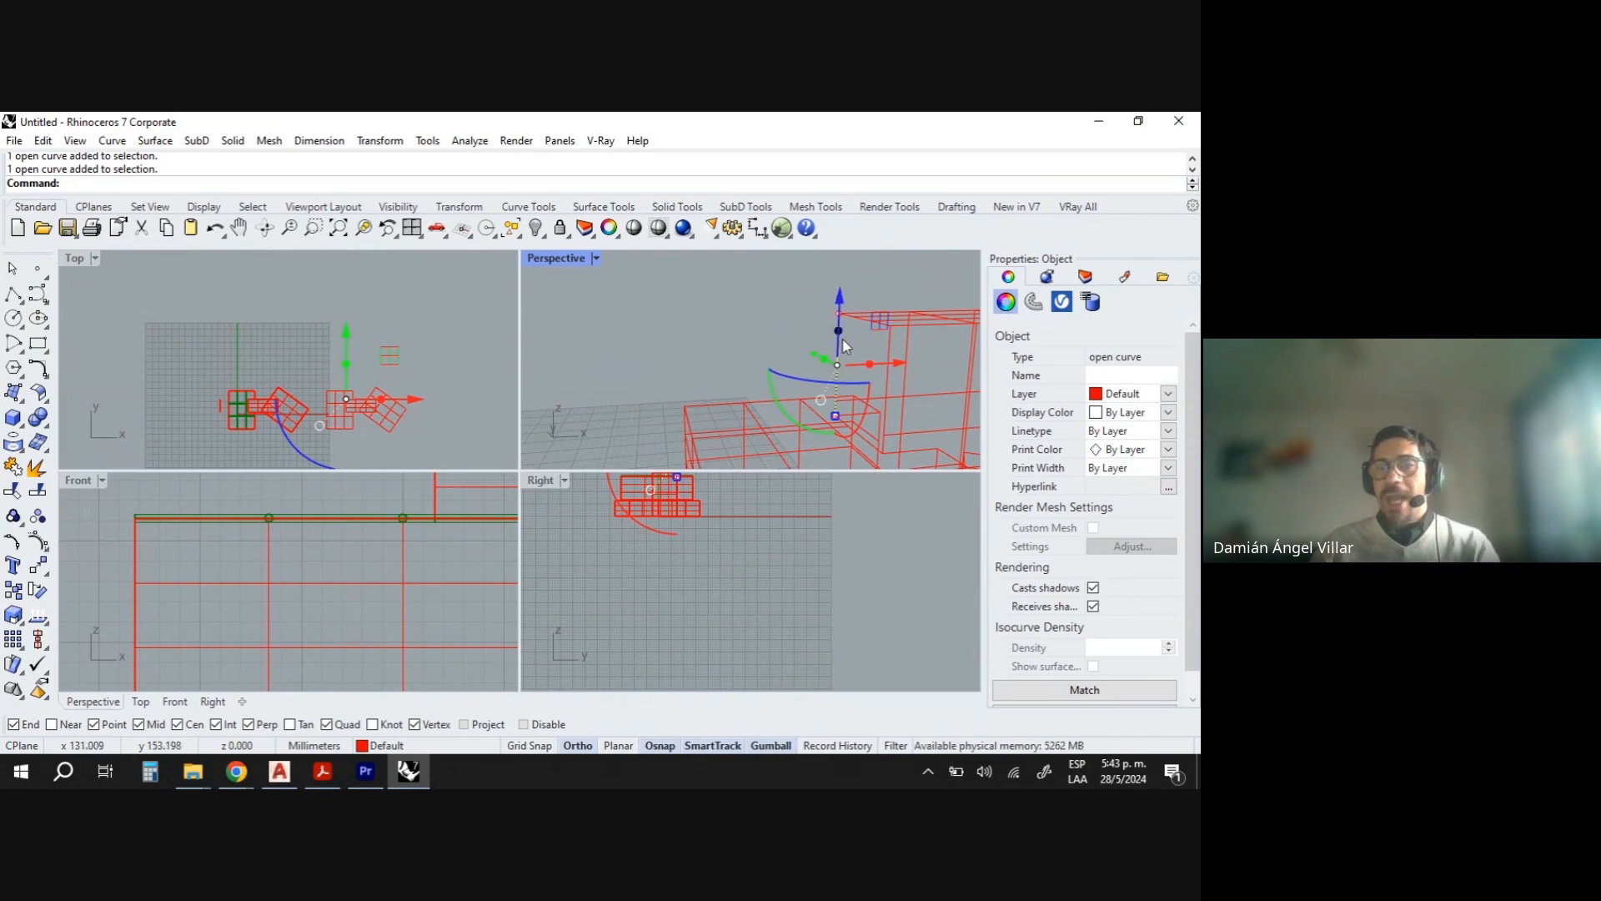